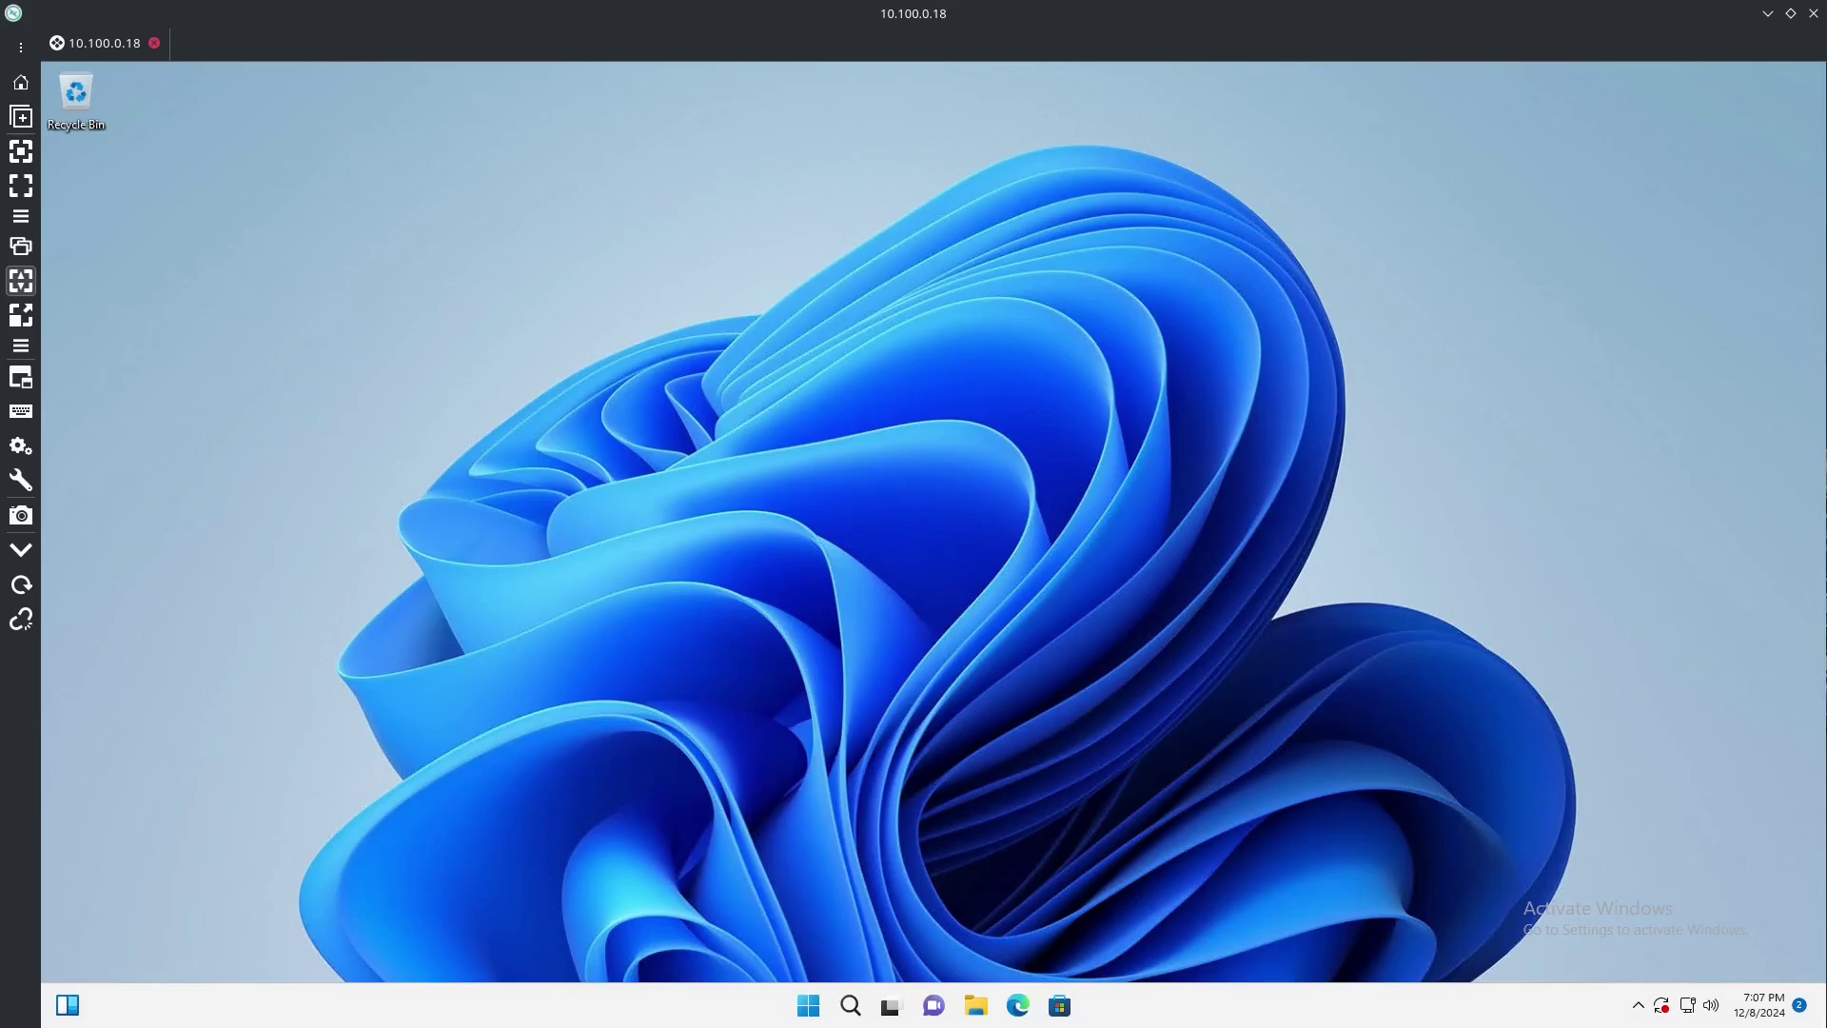
left_click(822, 1001)
type("cmd")
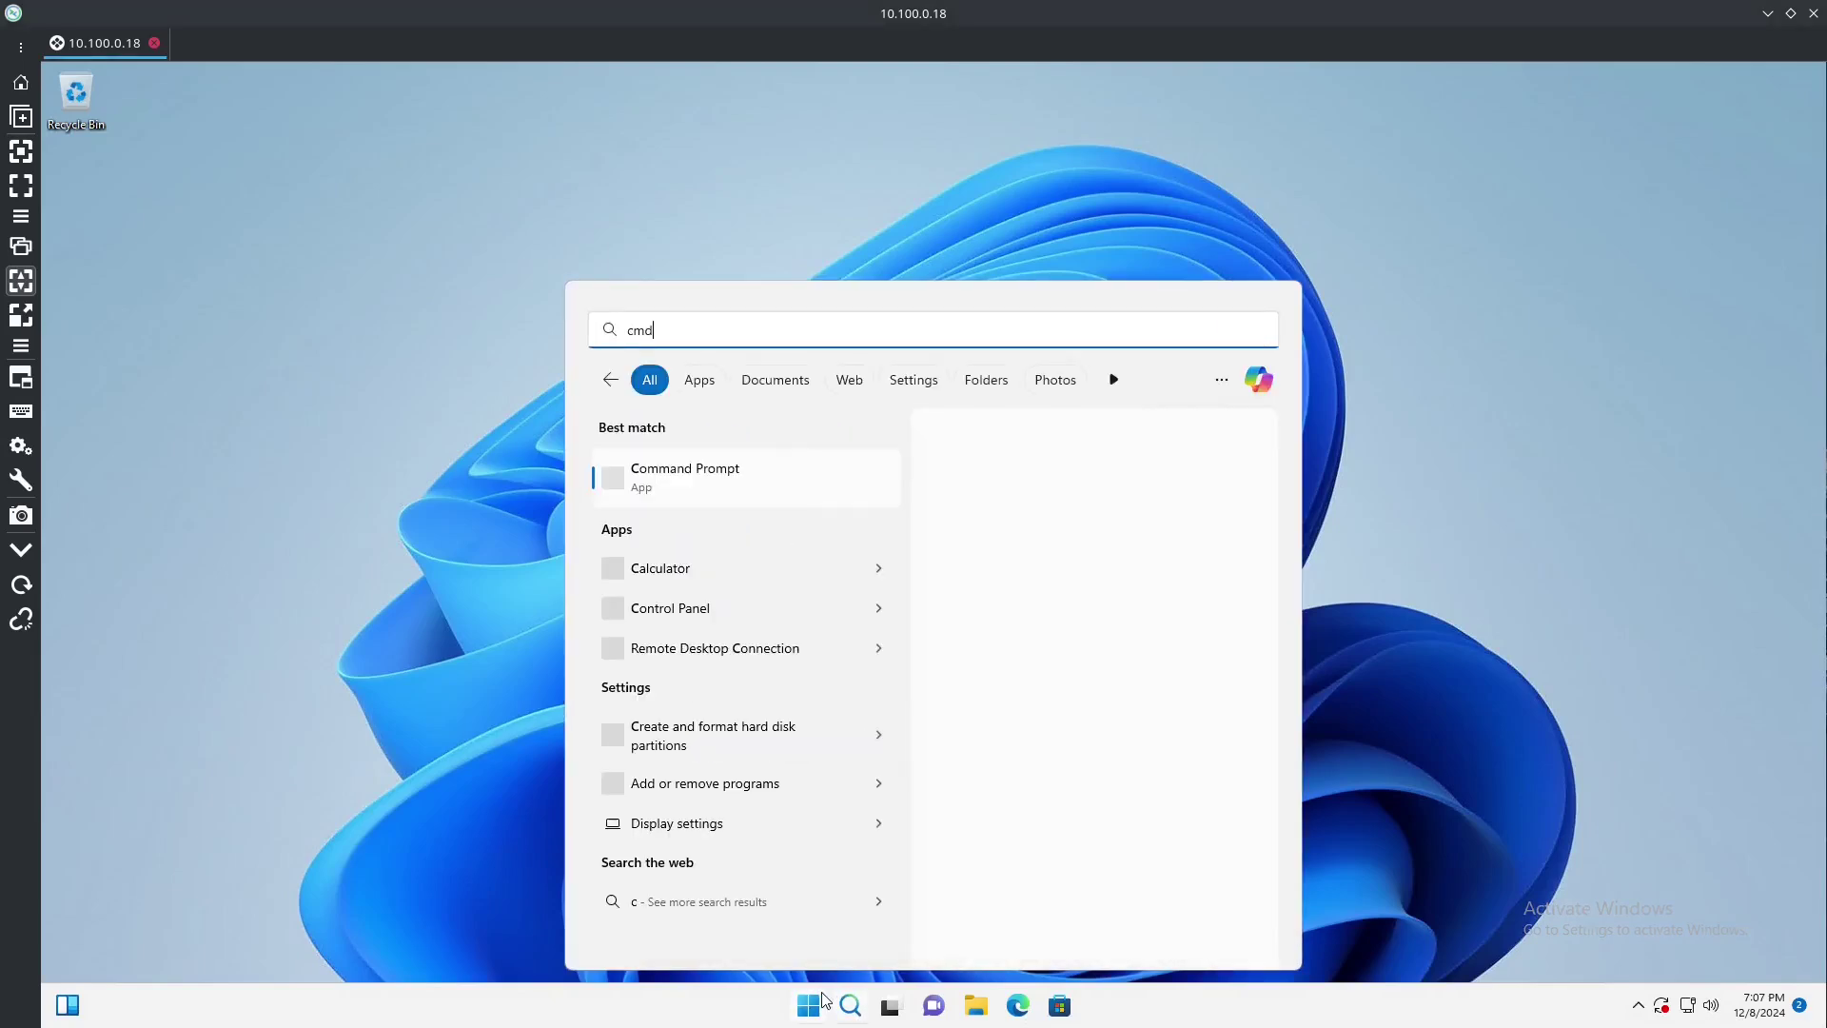
key("Return")
left_click(799, 604)
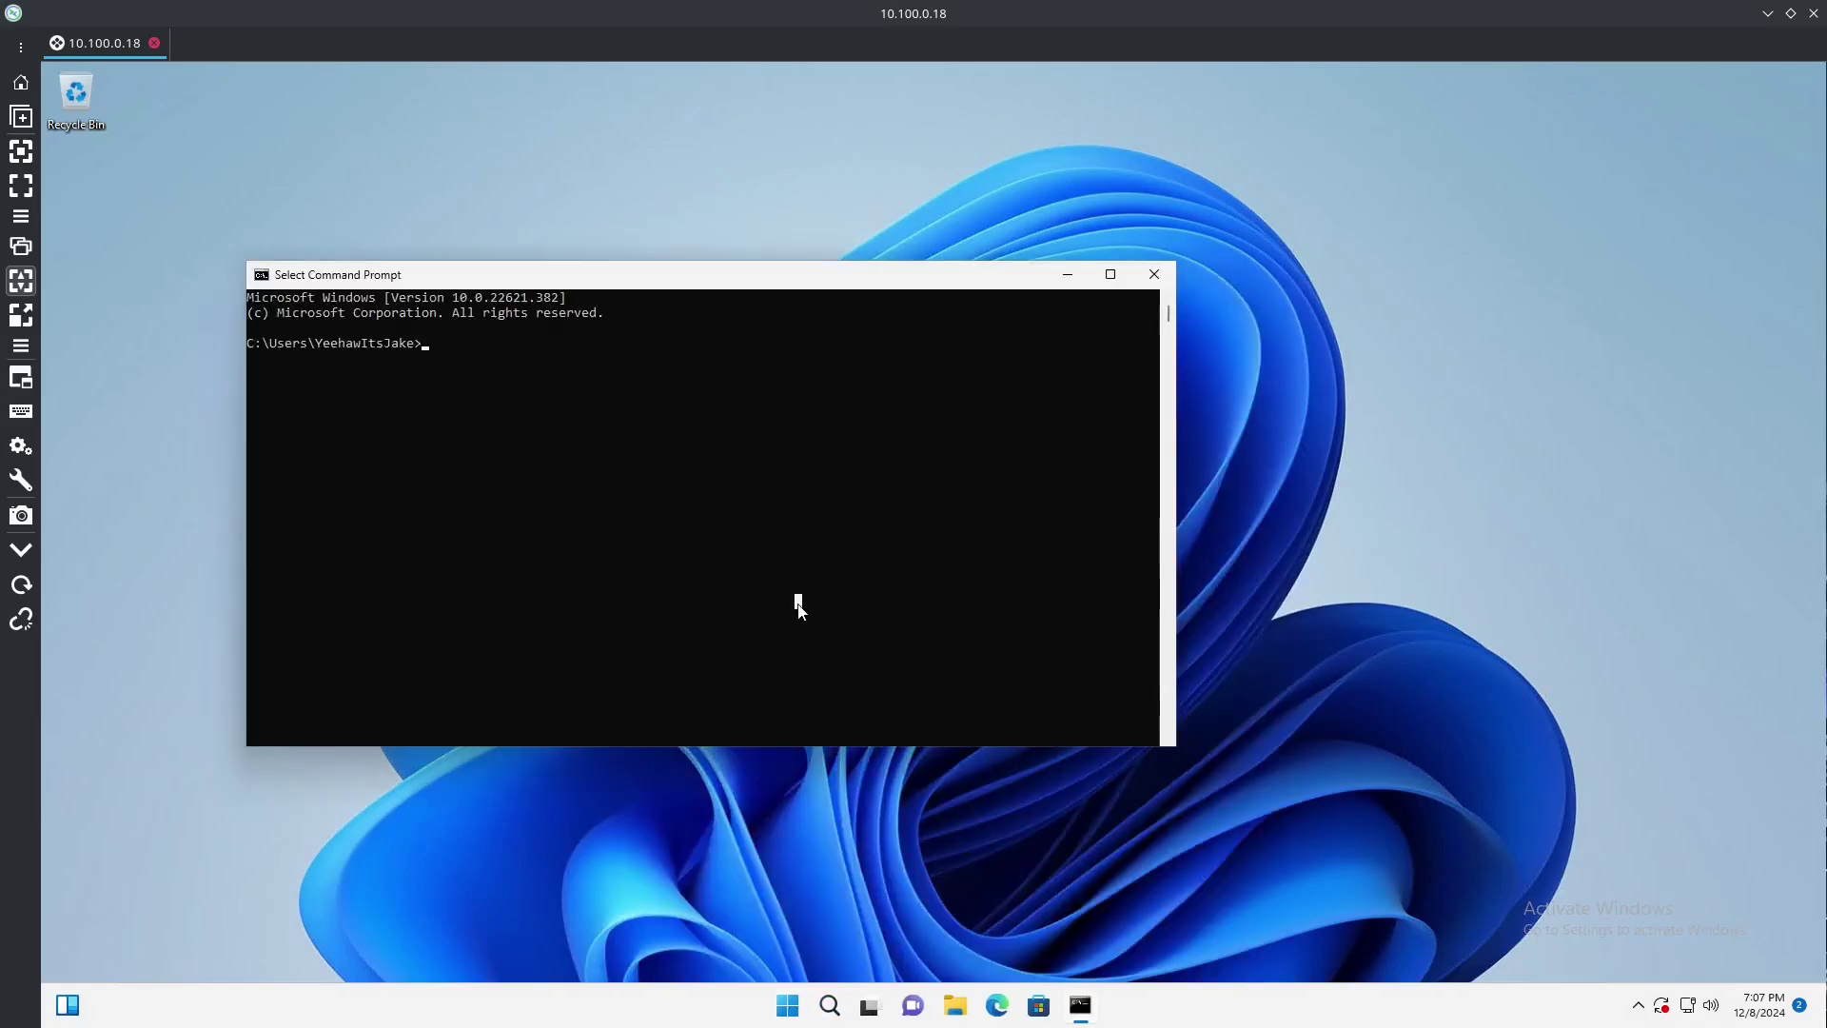
type("uptime")
key("Return")
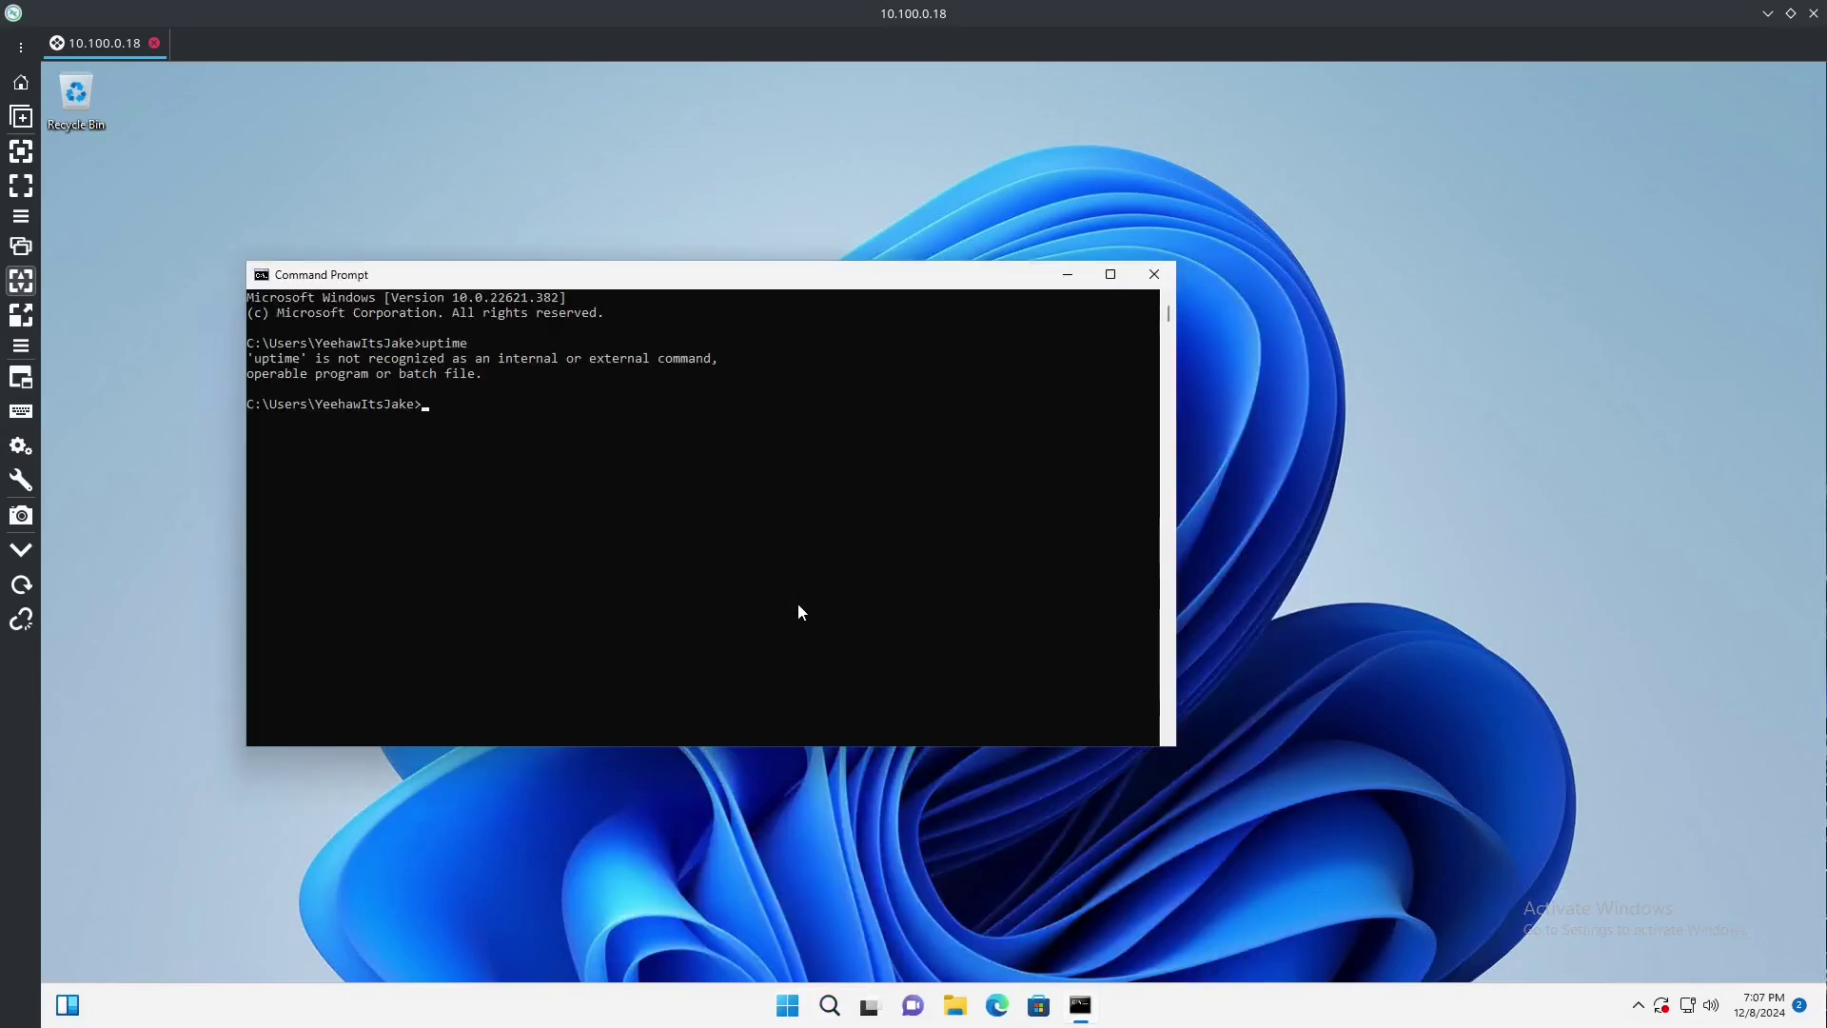
left_click(1154, 274)
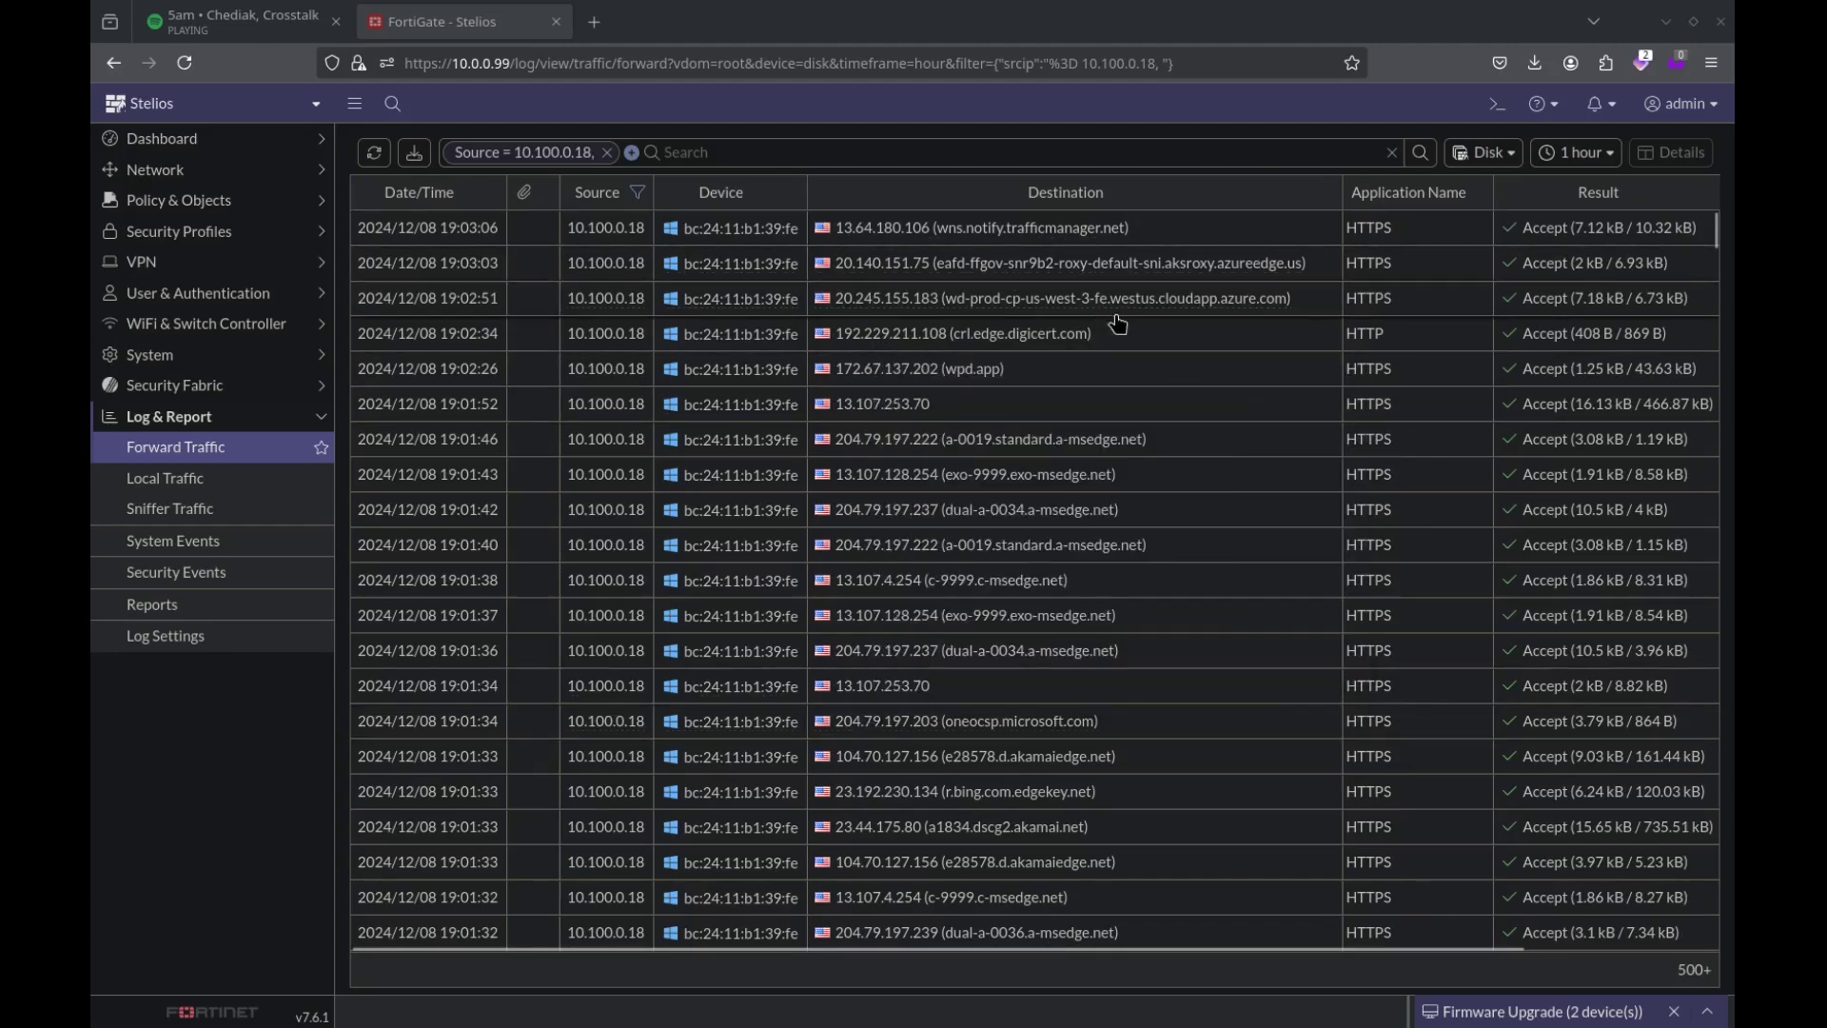
mouse_move(1041, 340)
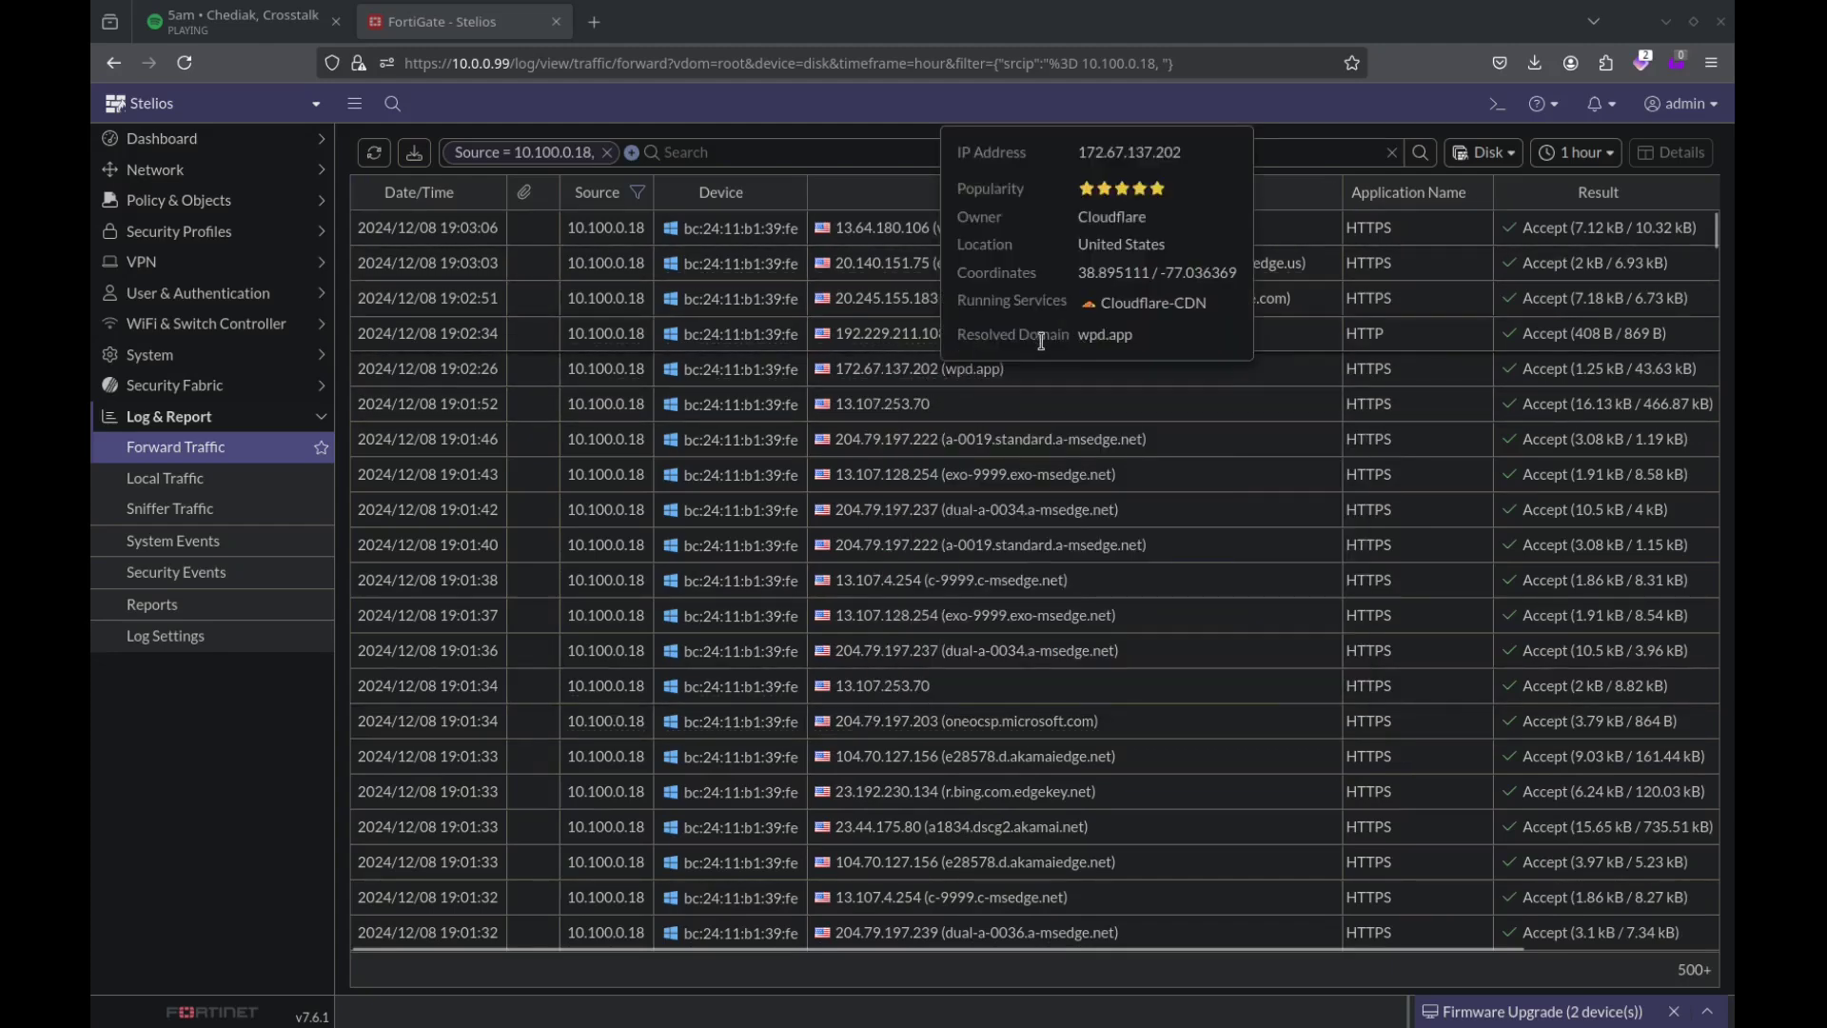
scroll(1241, 391, "down", 3)
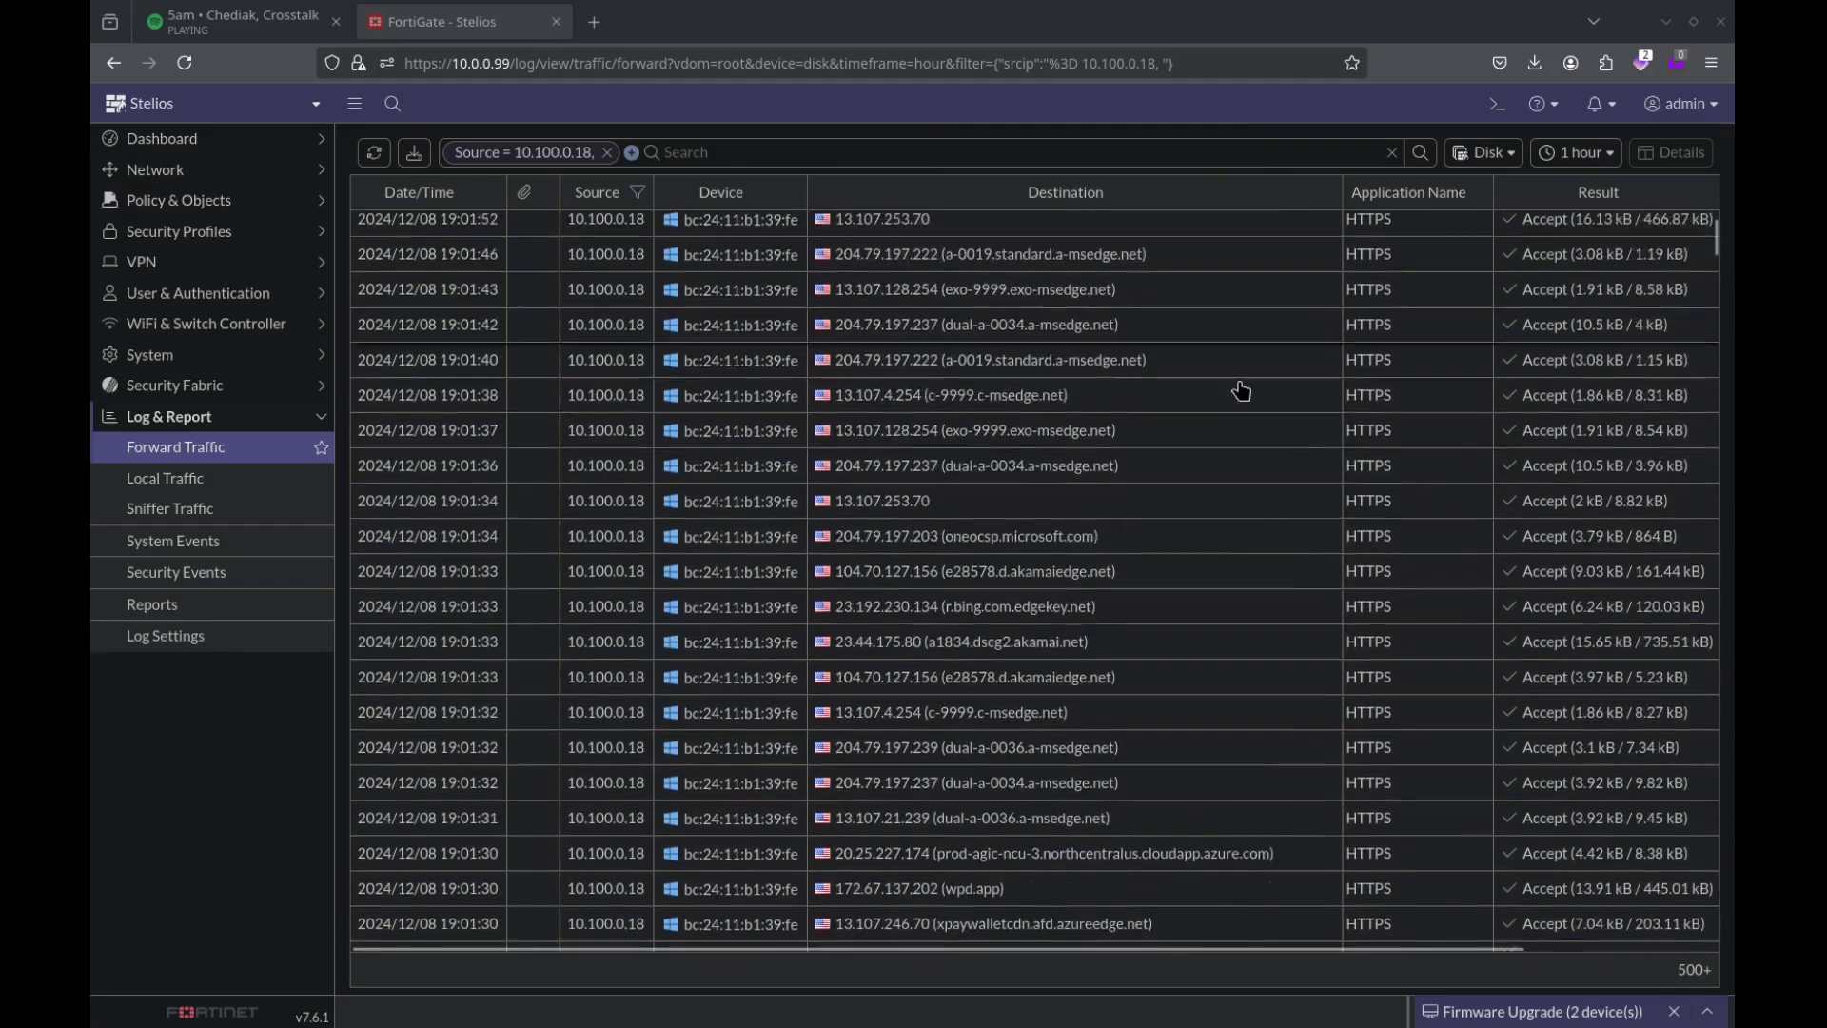
scroll(1241, 391, "down", 5)
scroll(1236, 485, "down", 1)
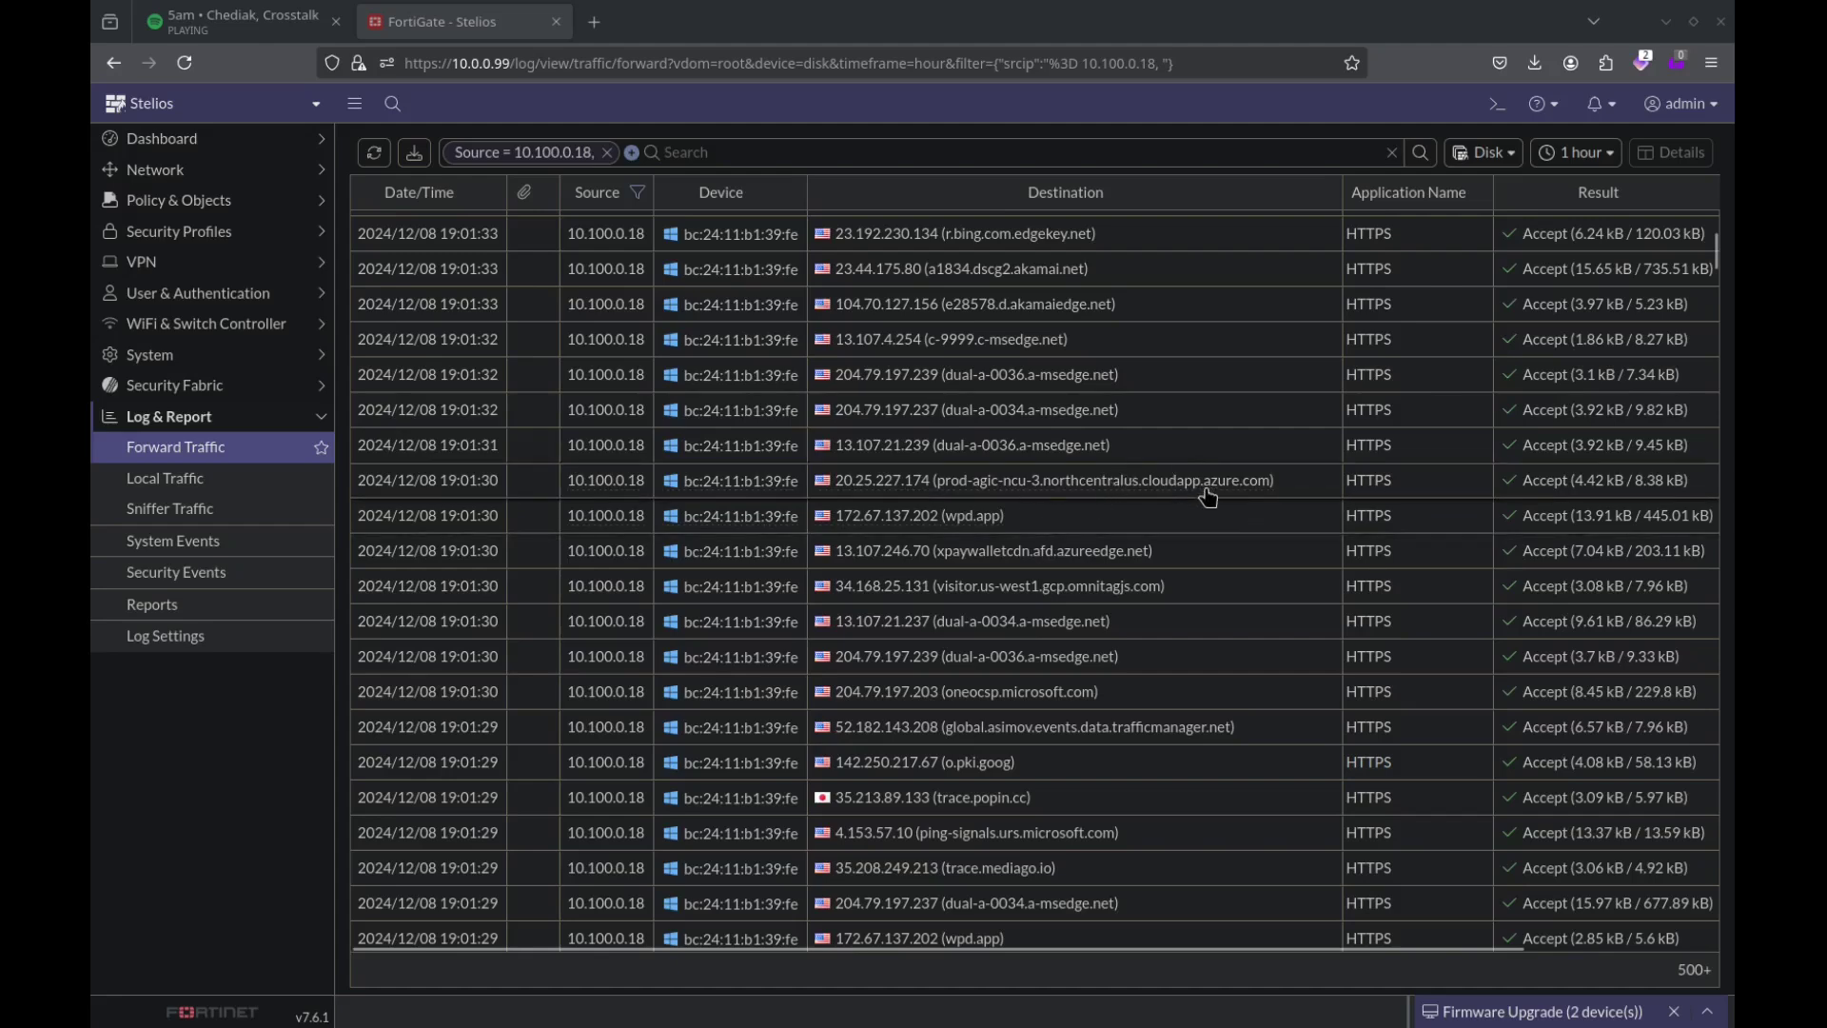
mouse_move(1194, 500)
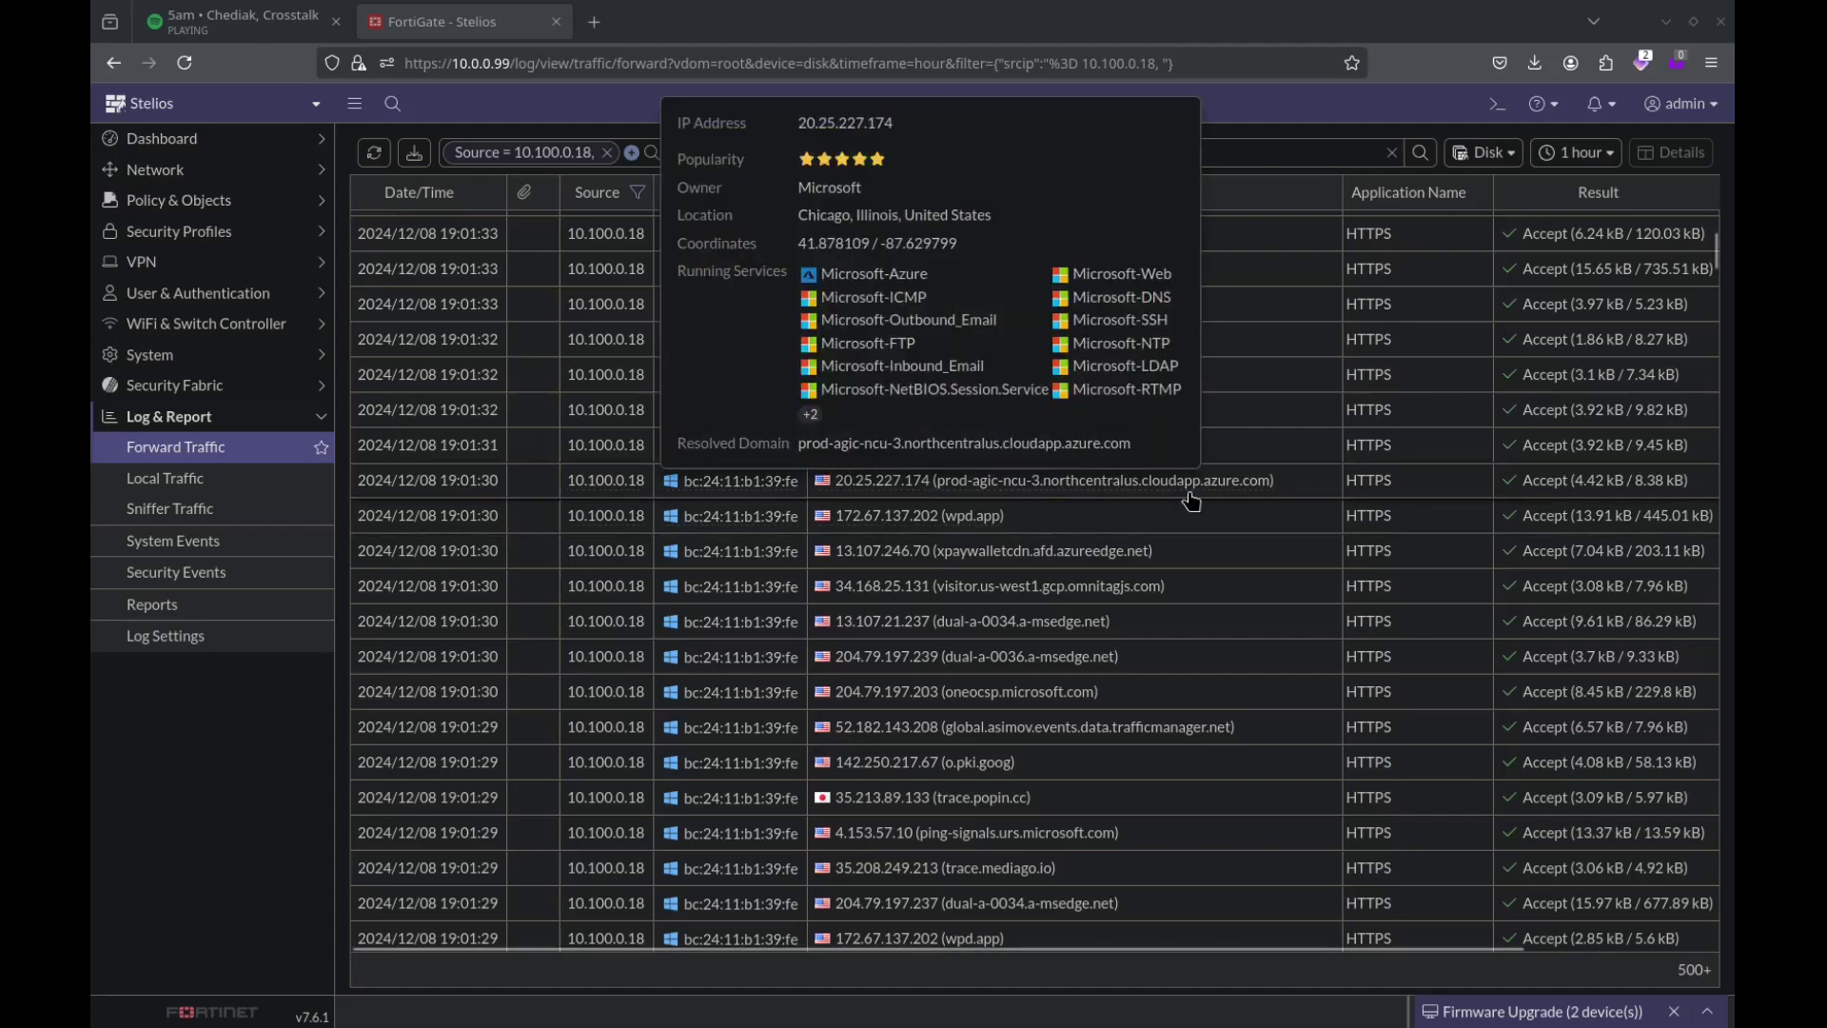
scroll(1245, 628, "down", 3)
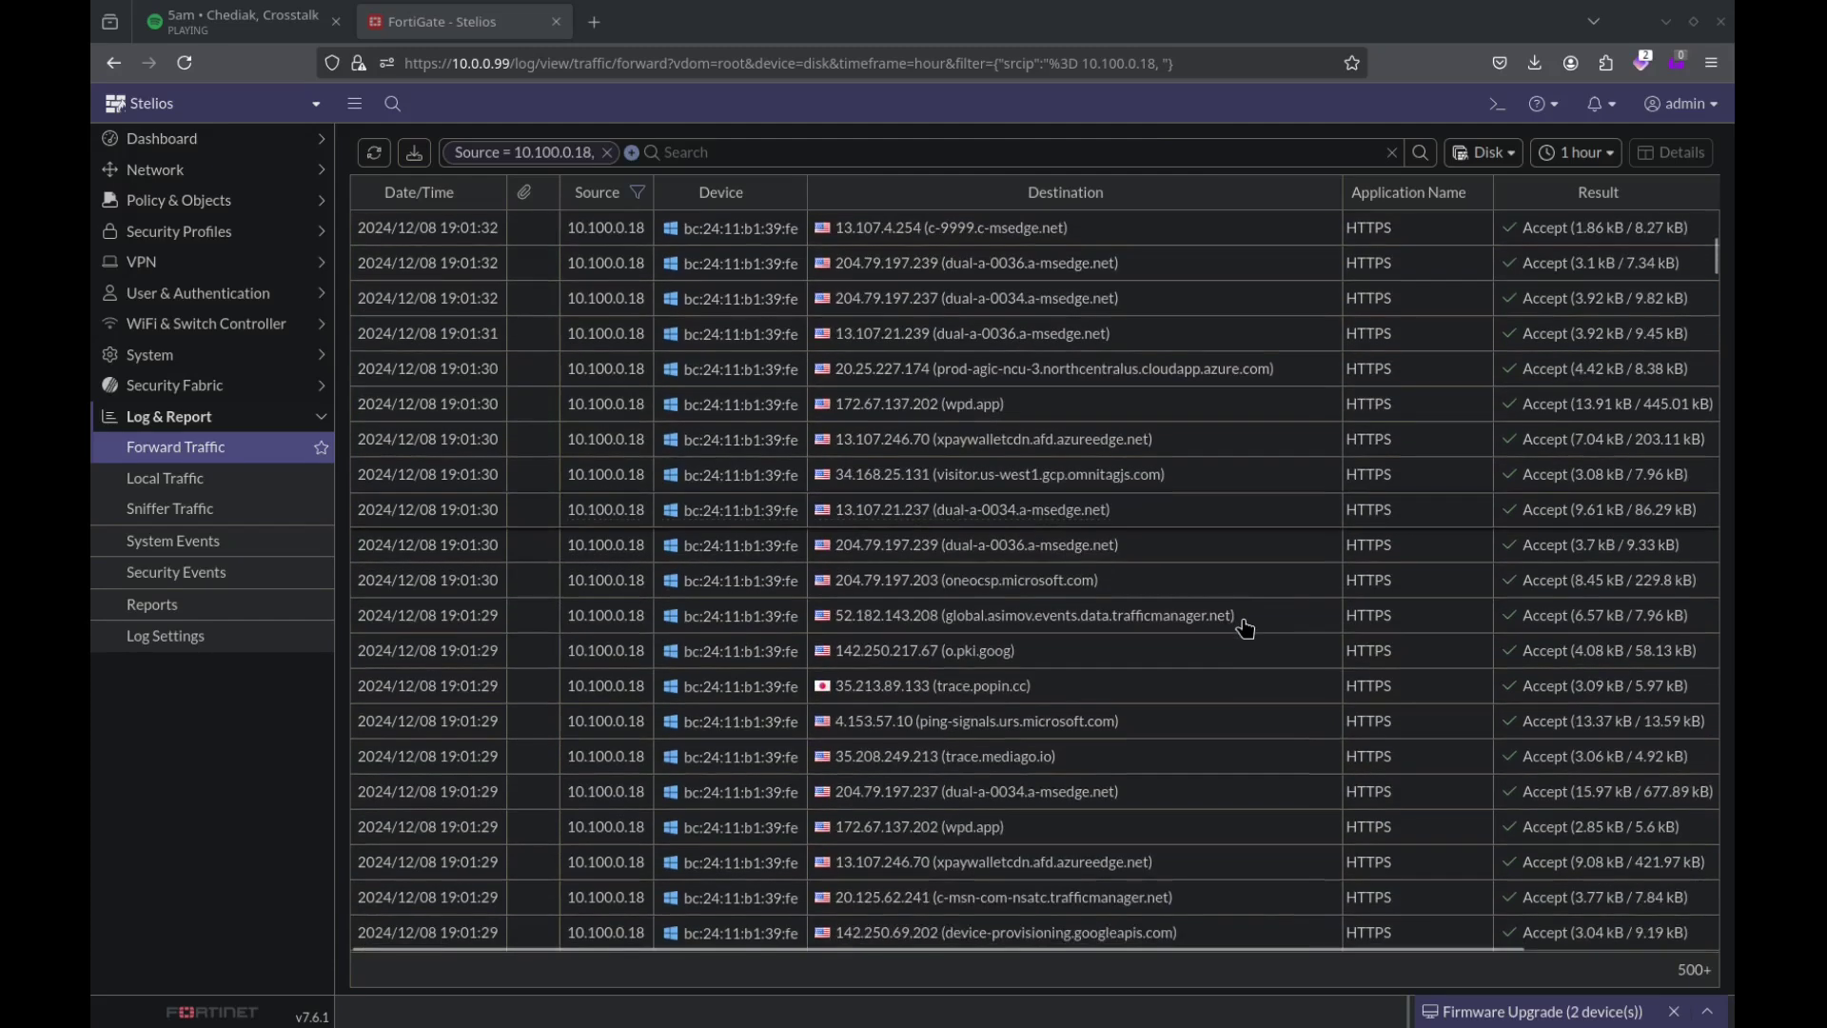
scroll(1244, 628, "down", 6)
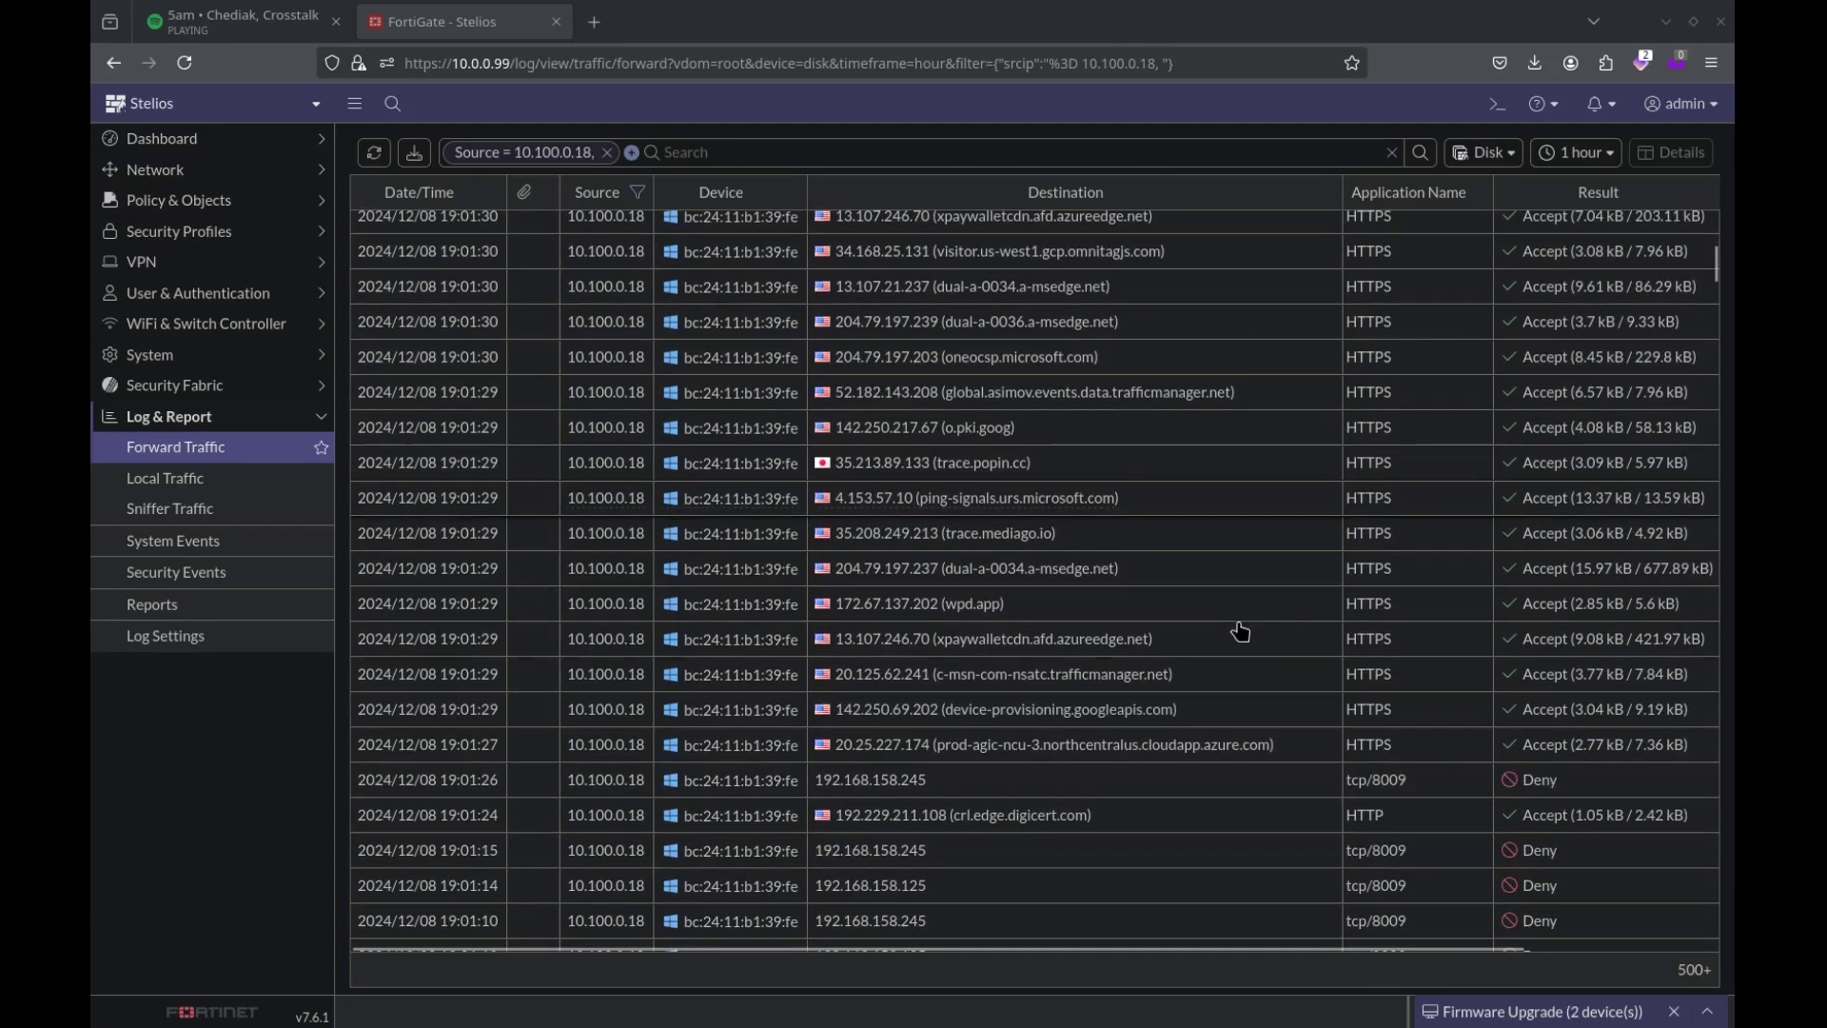
scroll(1241, 631, "down", 6)
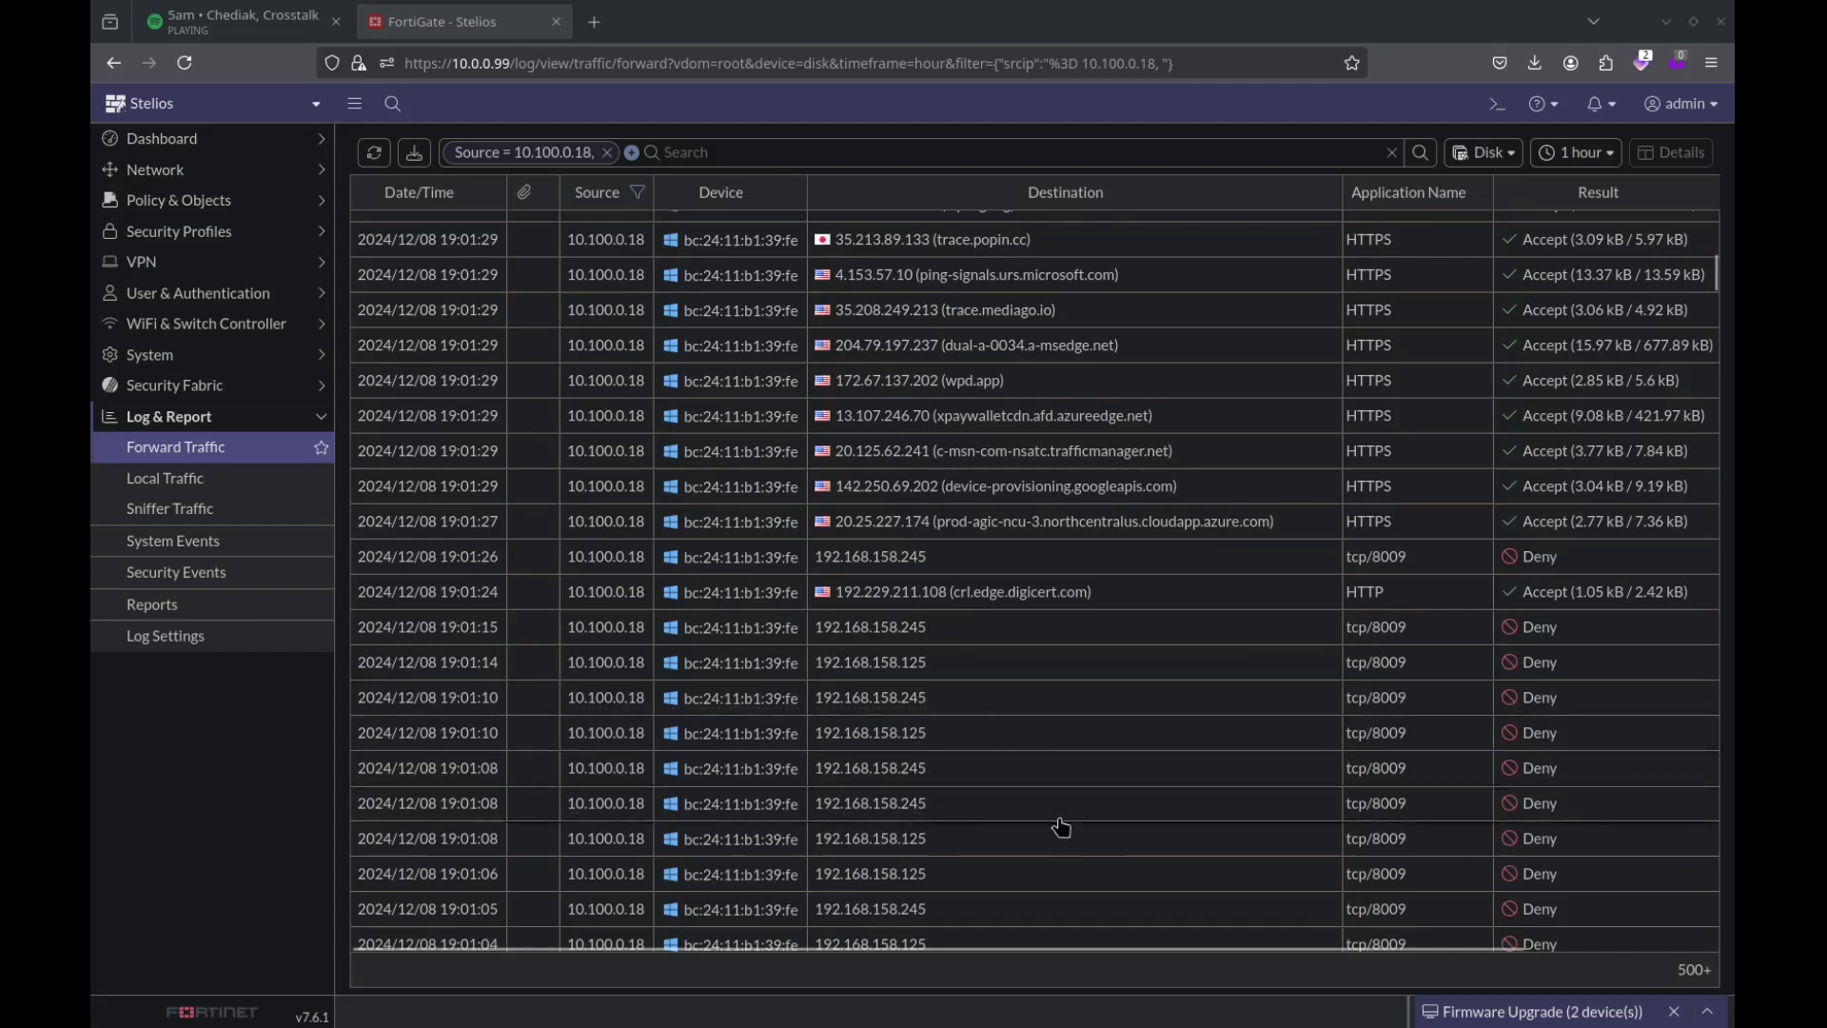
scroll(1017, 743, "down", 12)
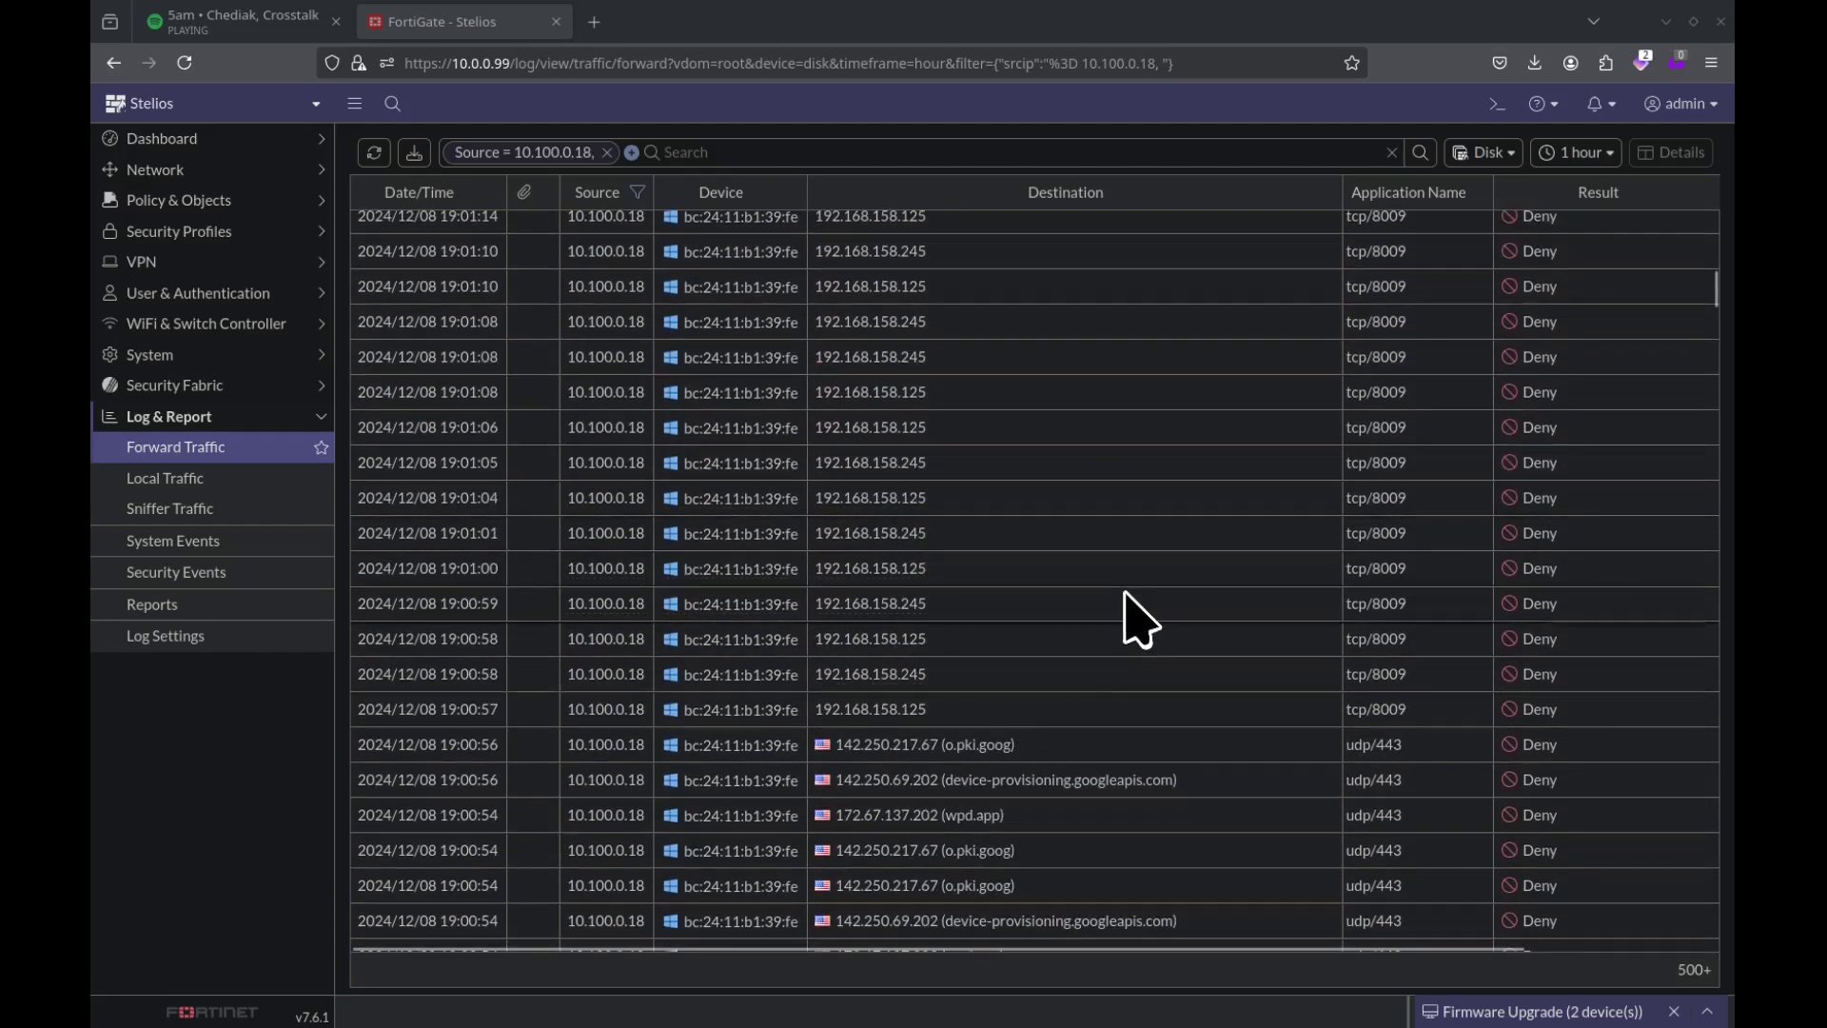
scroll(1141, 621, "down", 18)
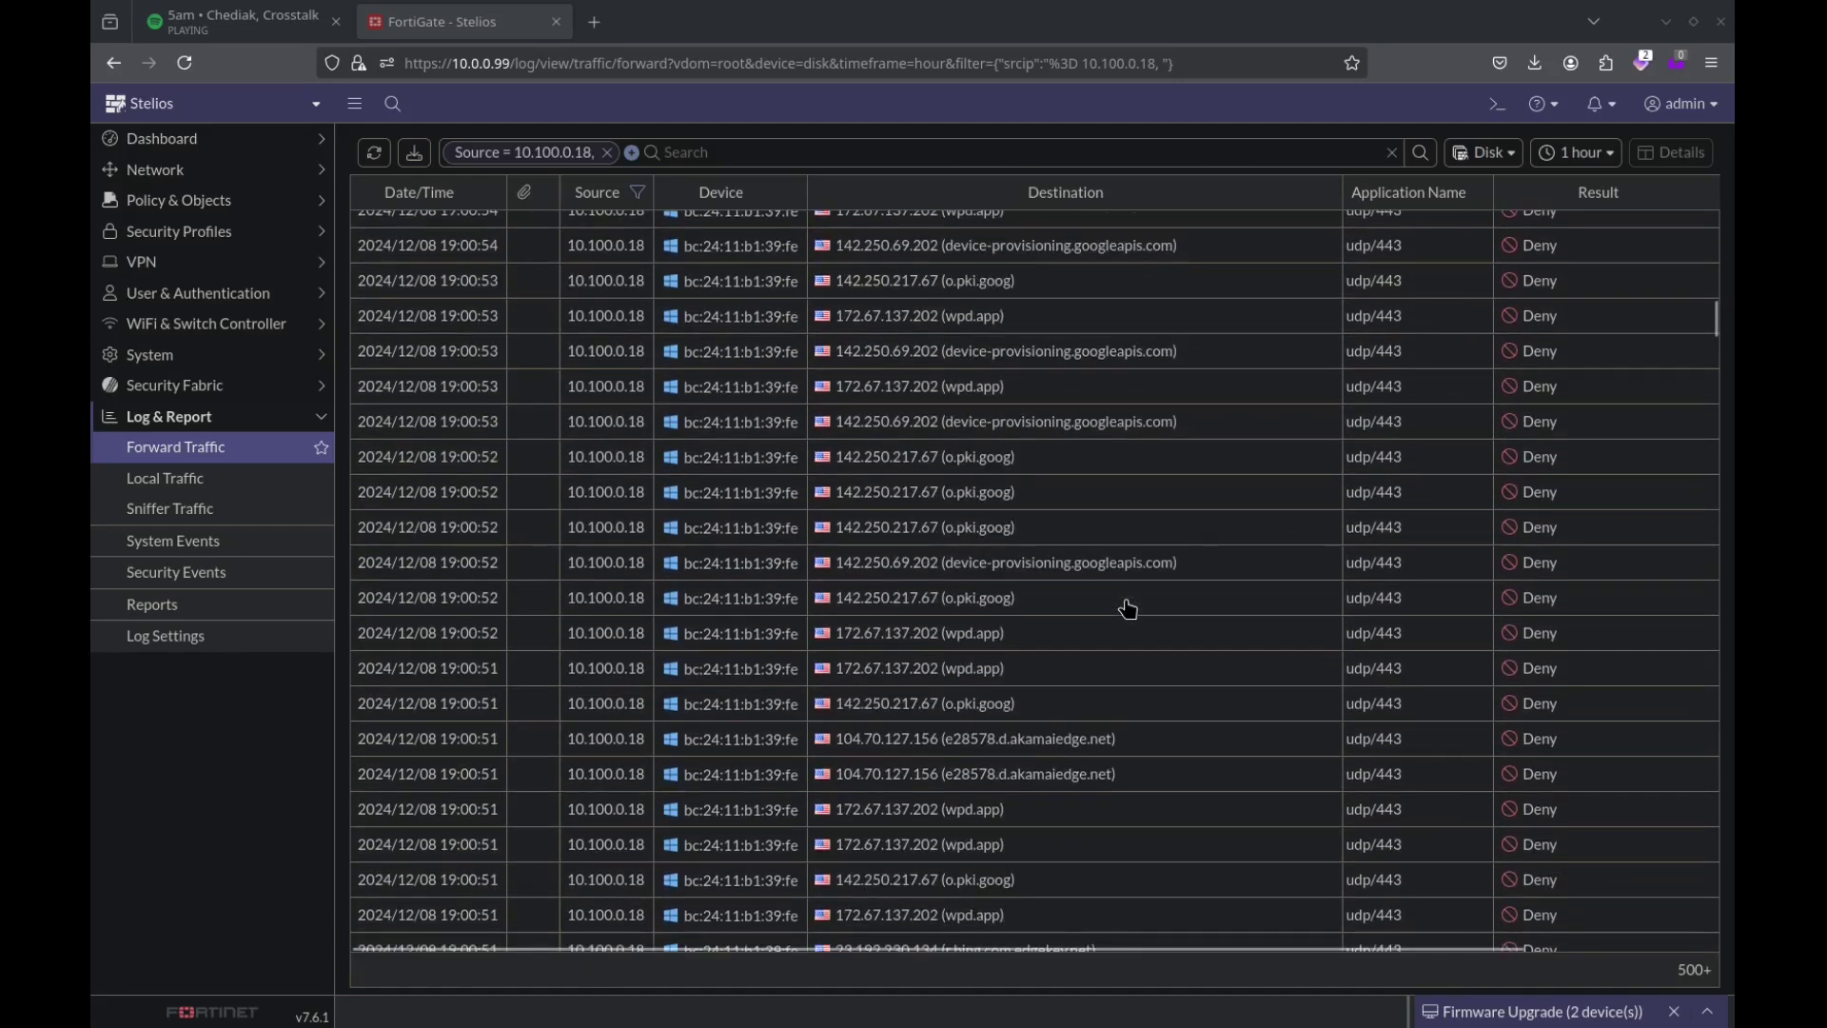
scroll(1129, 610, "down", 20)
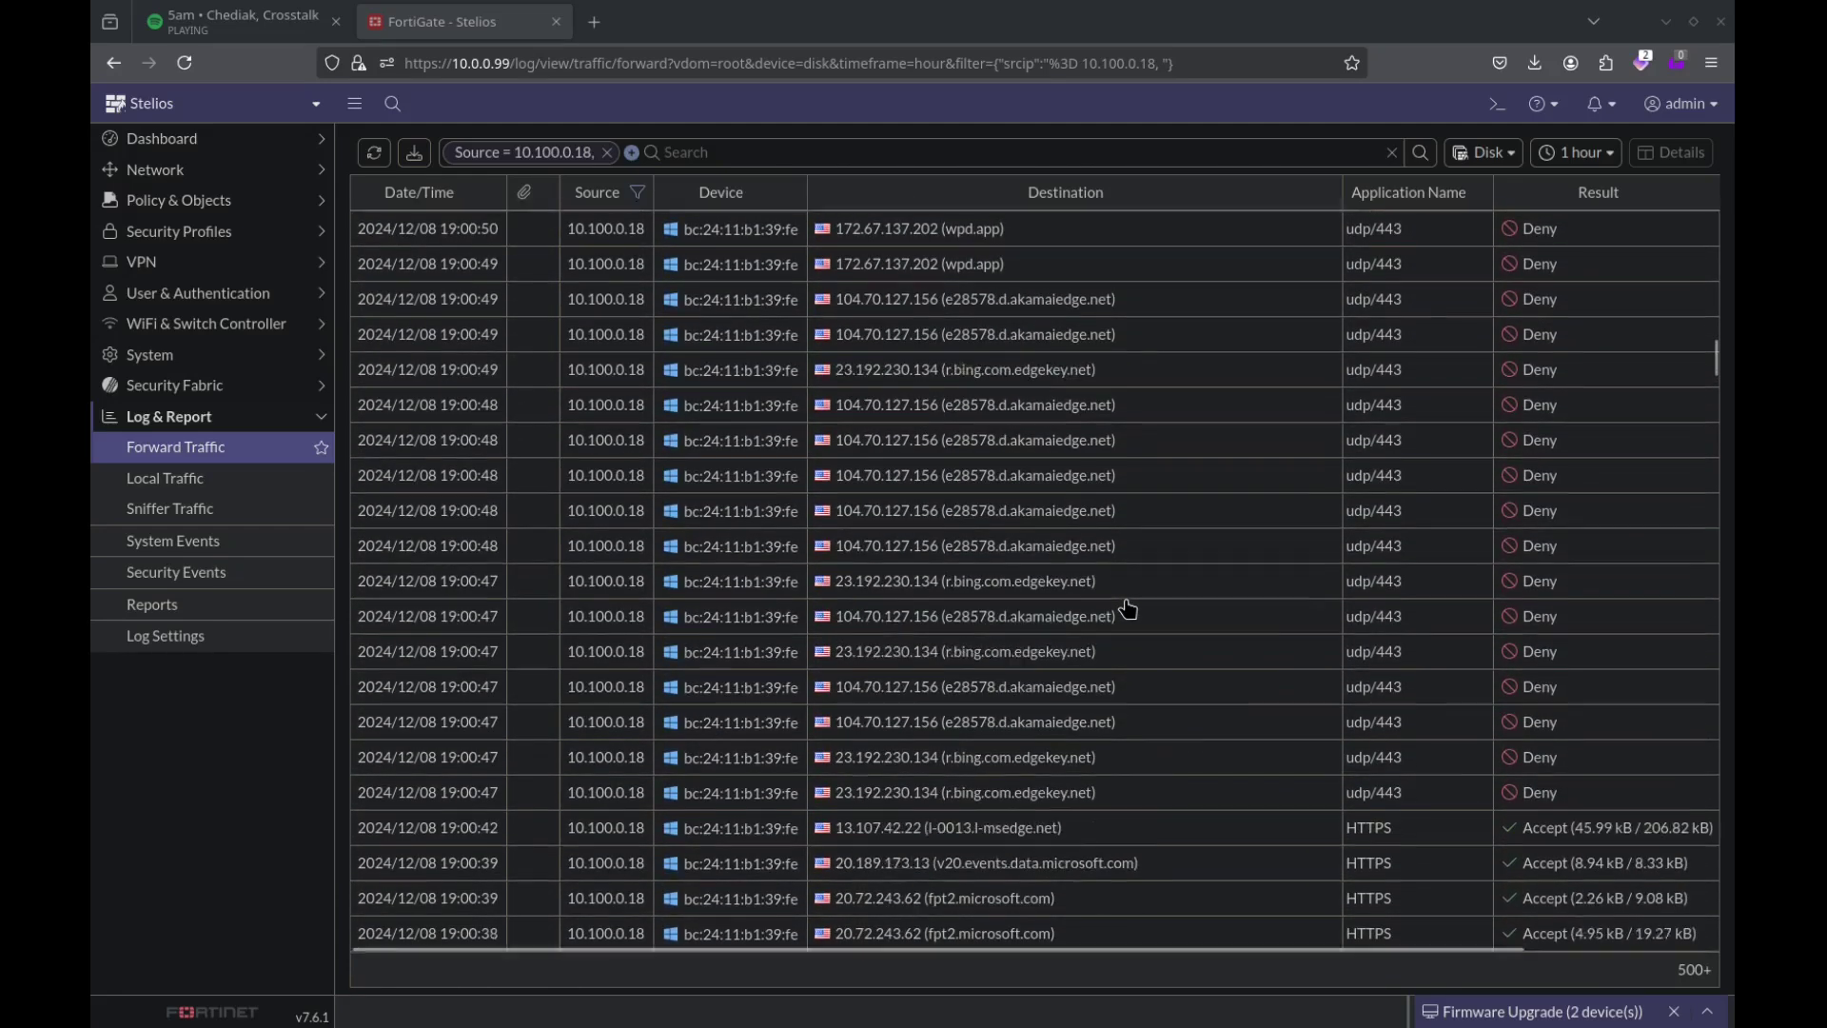
scroll(1129, 609, "down", 15)
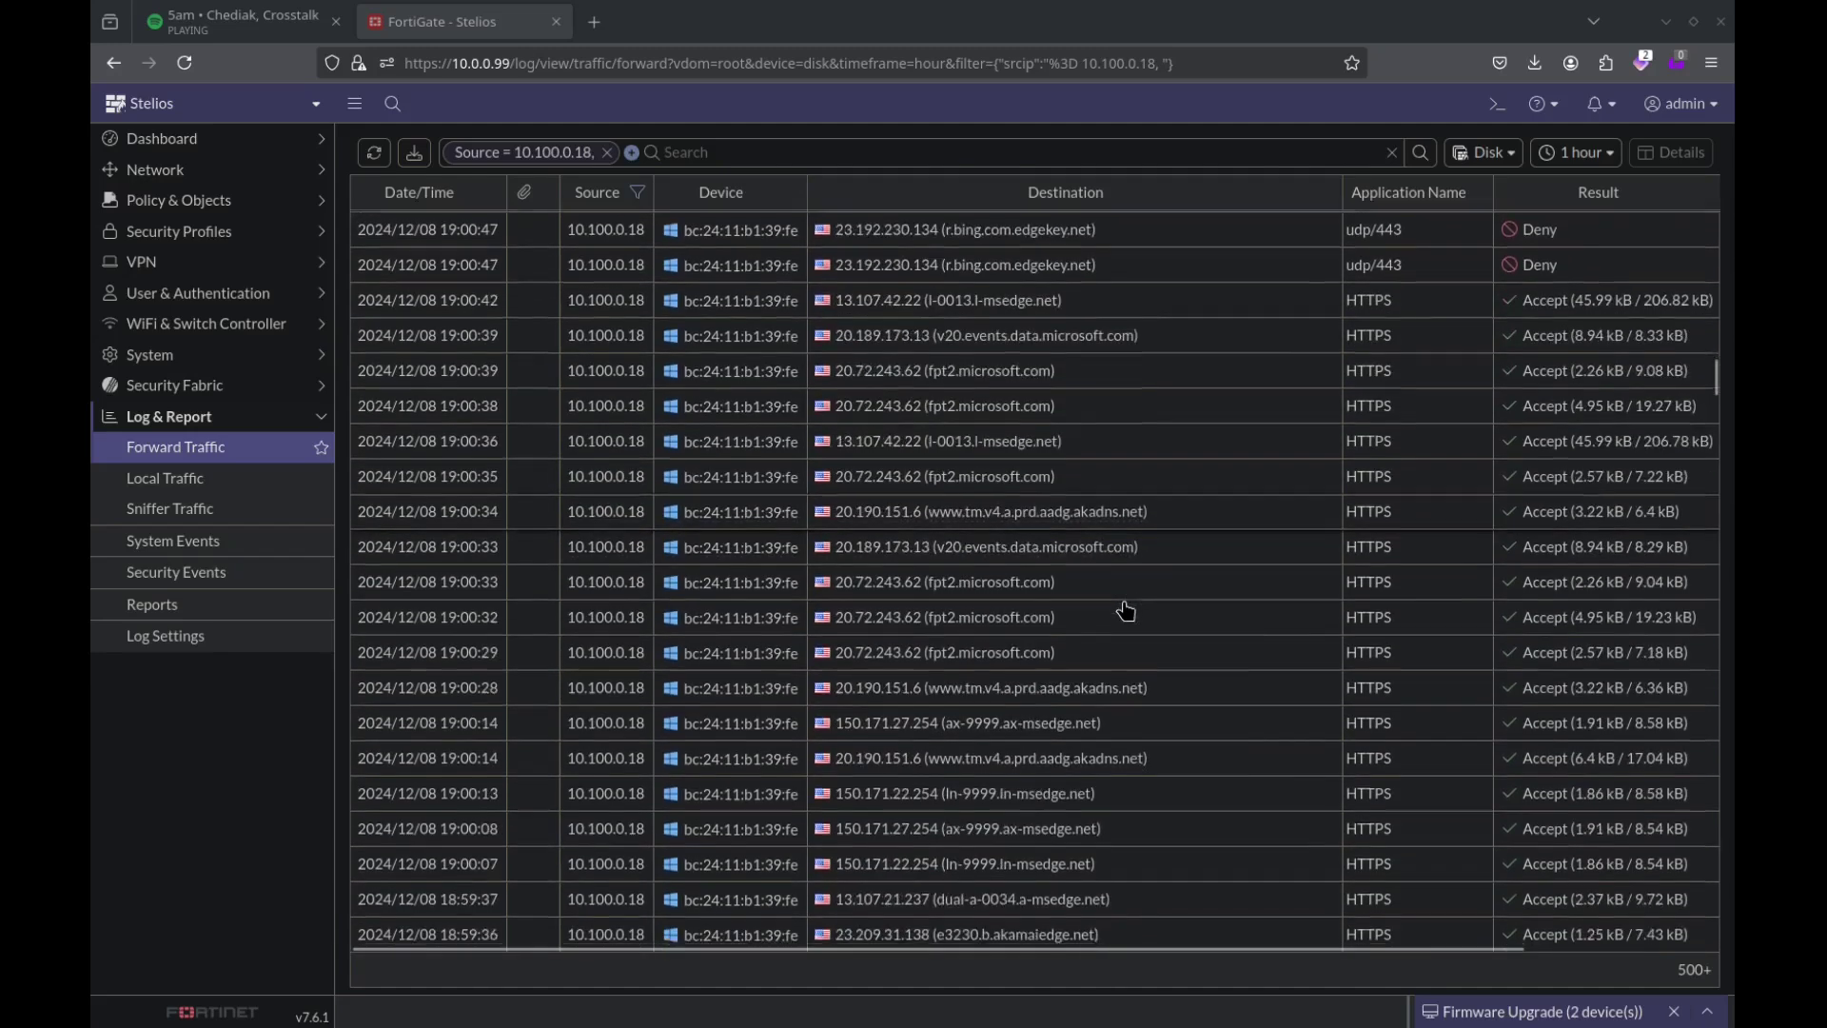
scroll(1127, 610, "down", 12)
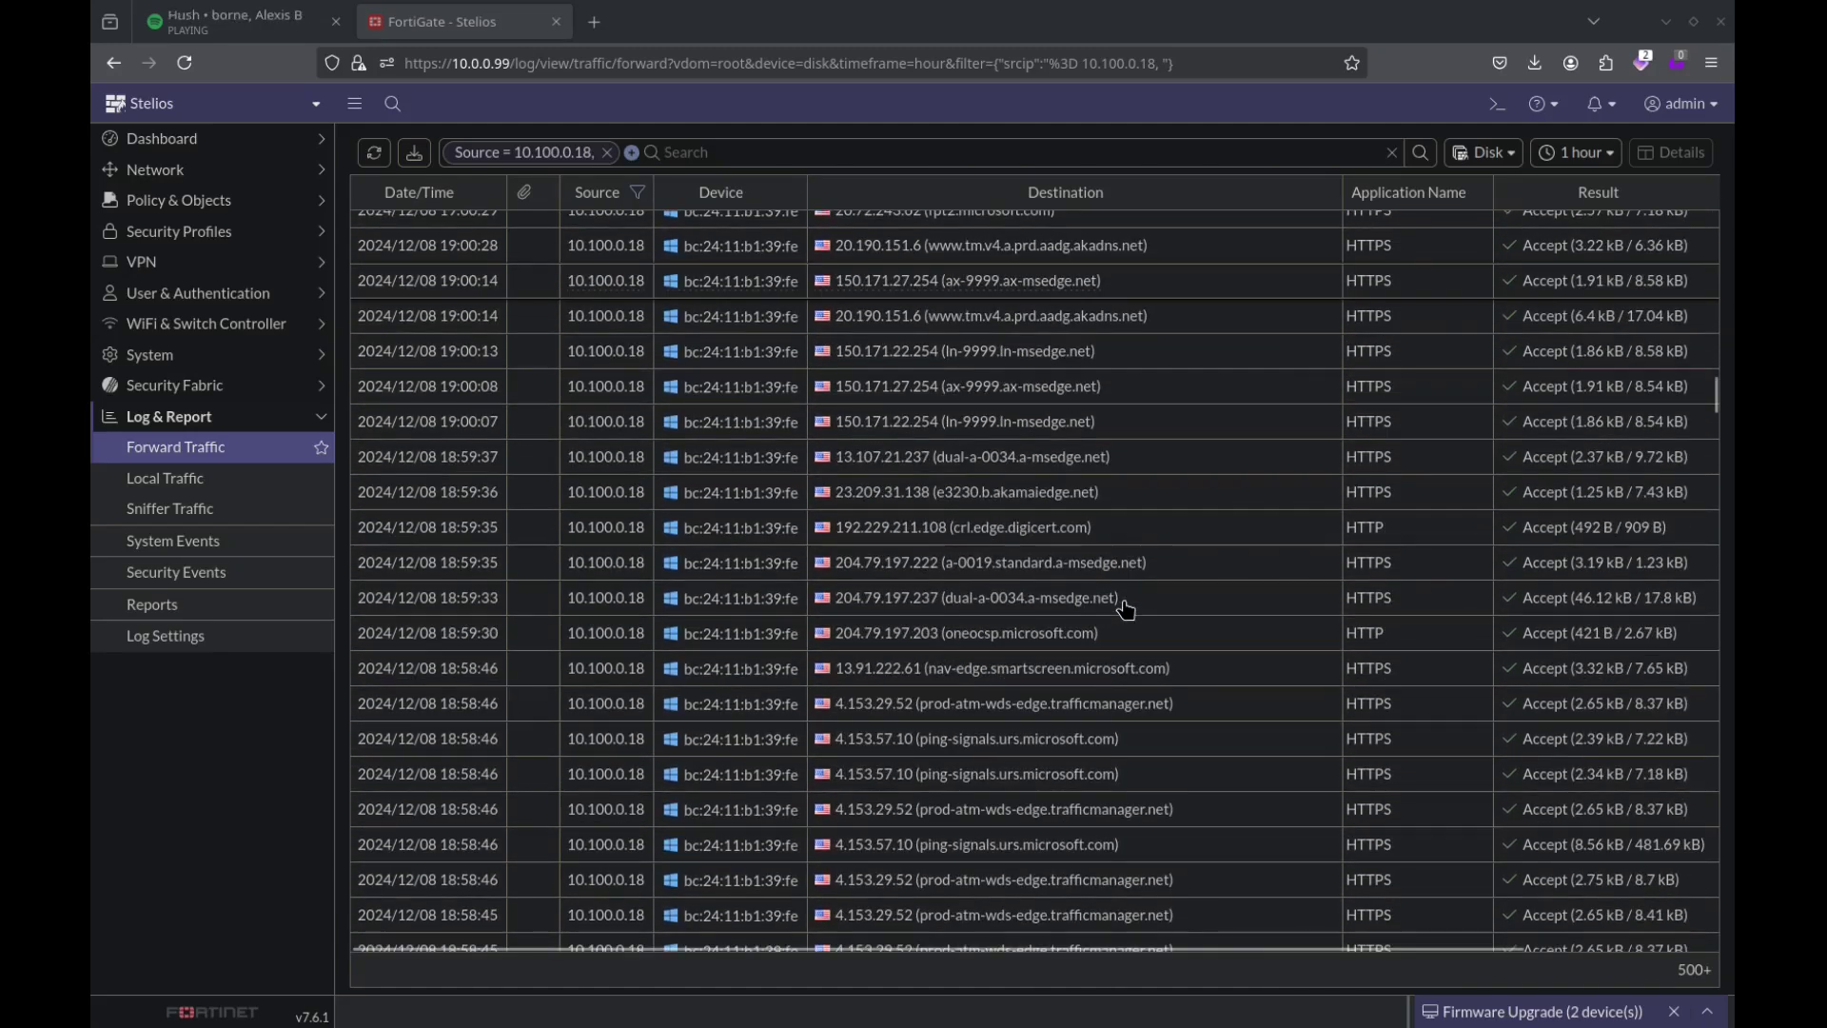
scroll(1127, 610, "down", 13)
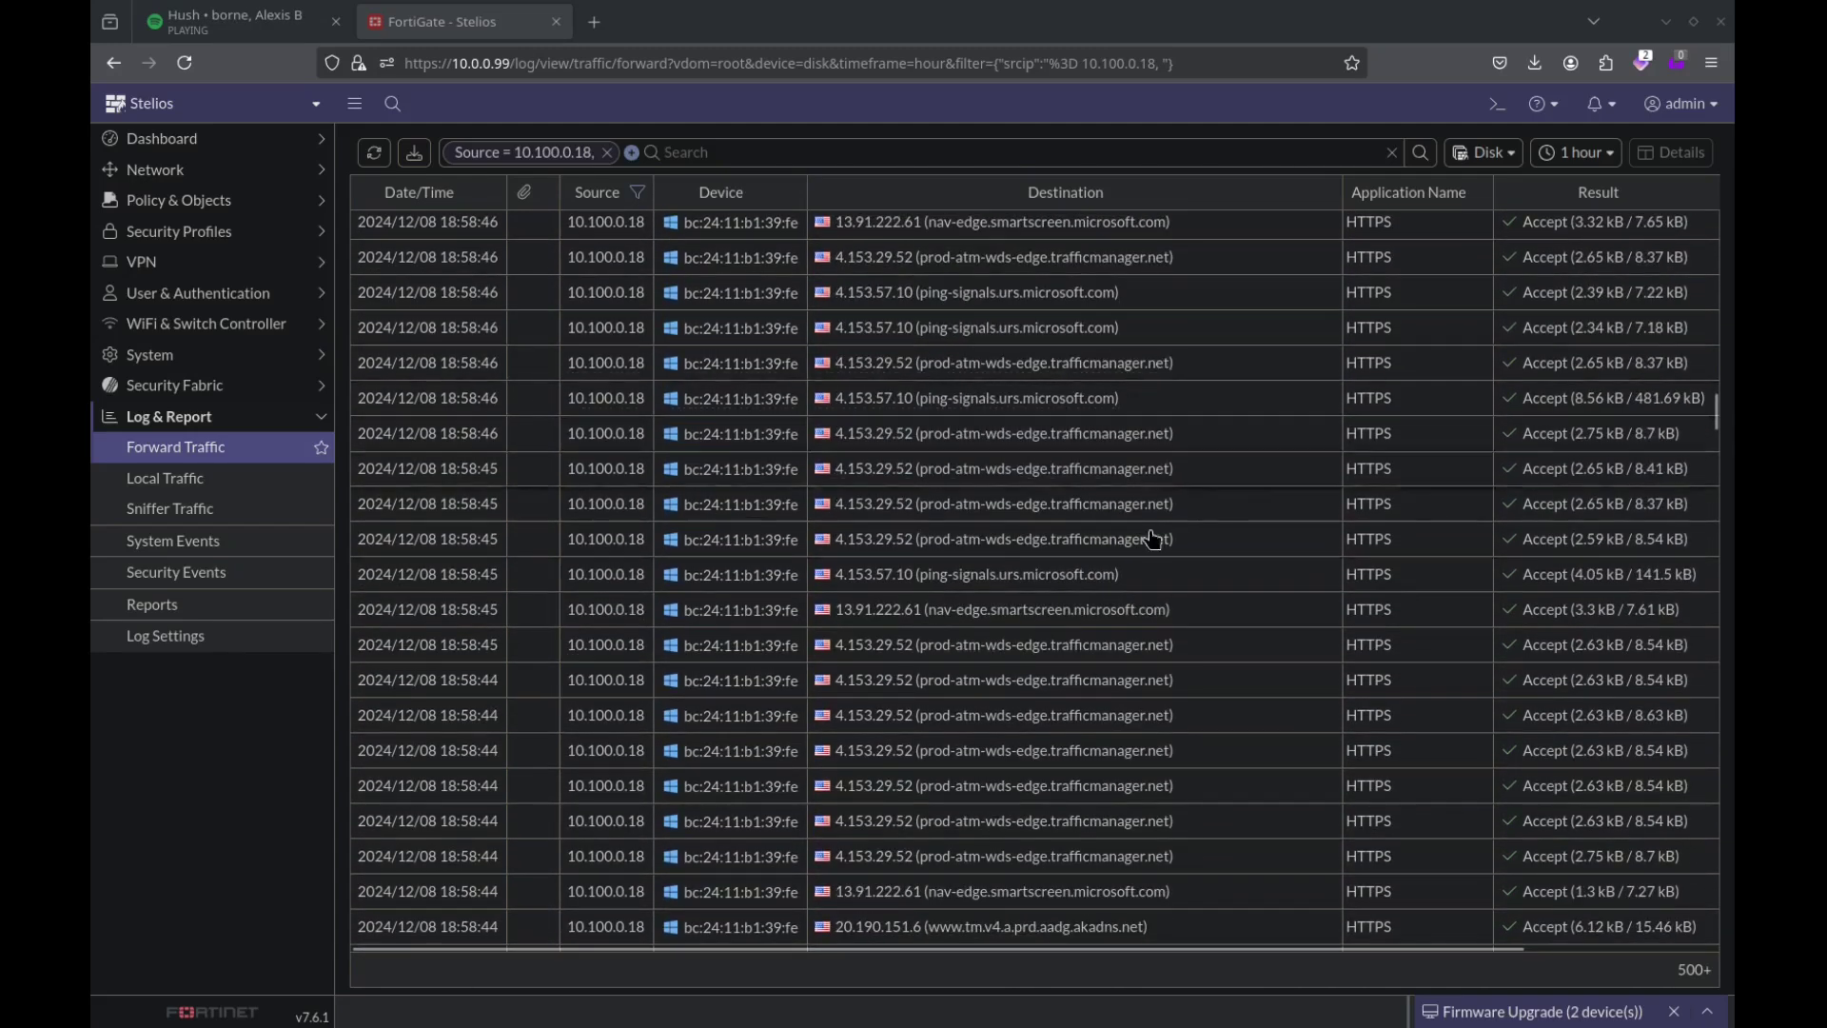
scroll(1133, 847, "down", 3)
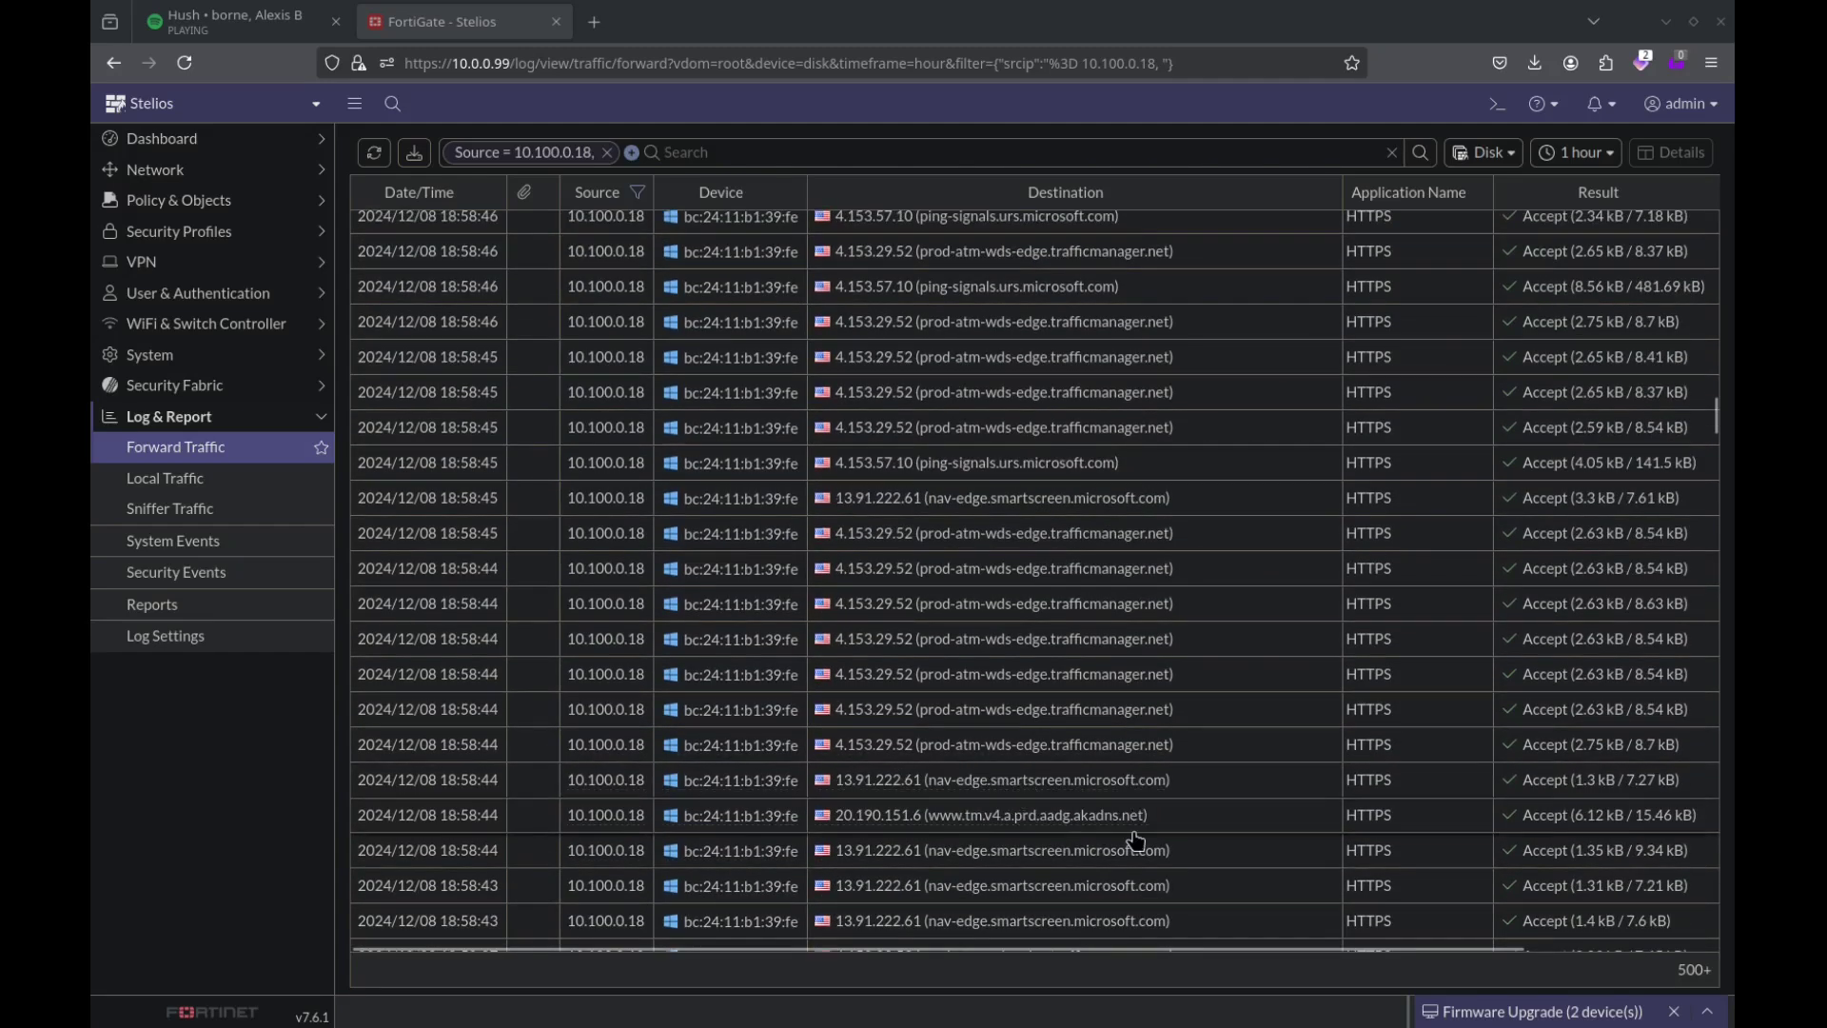
scroll(1227, 771, "down", 3)
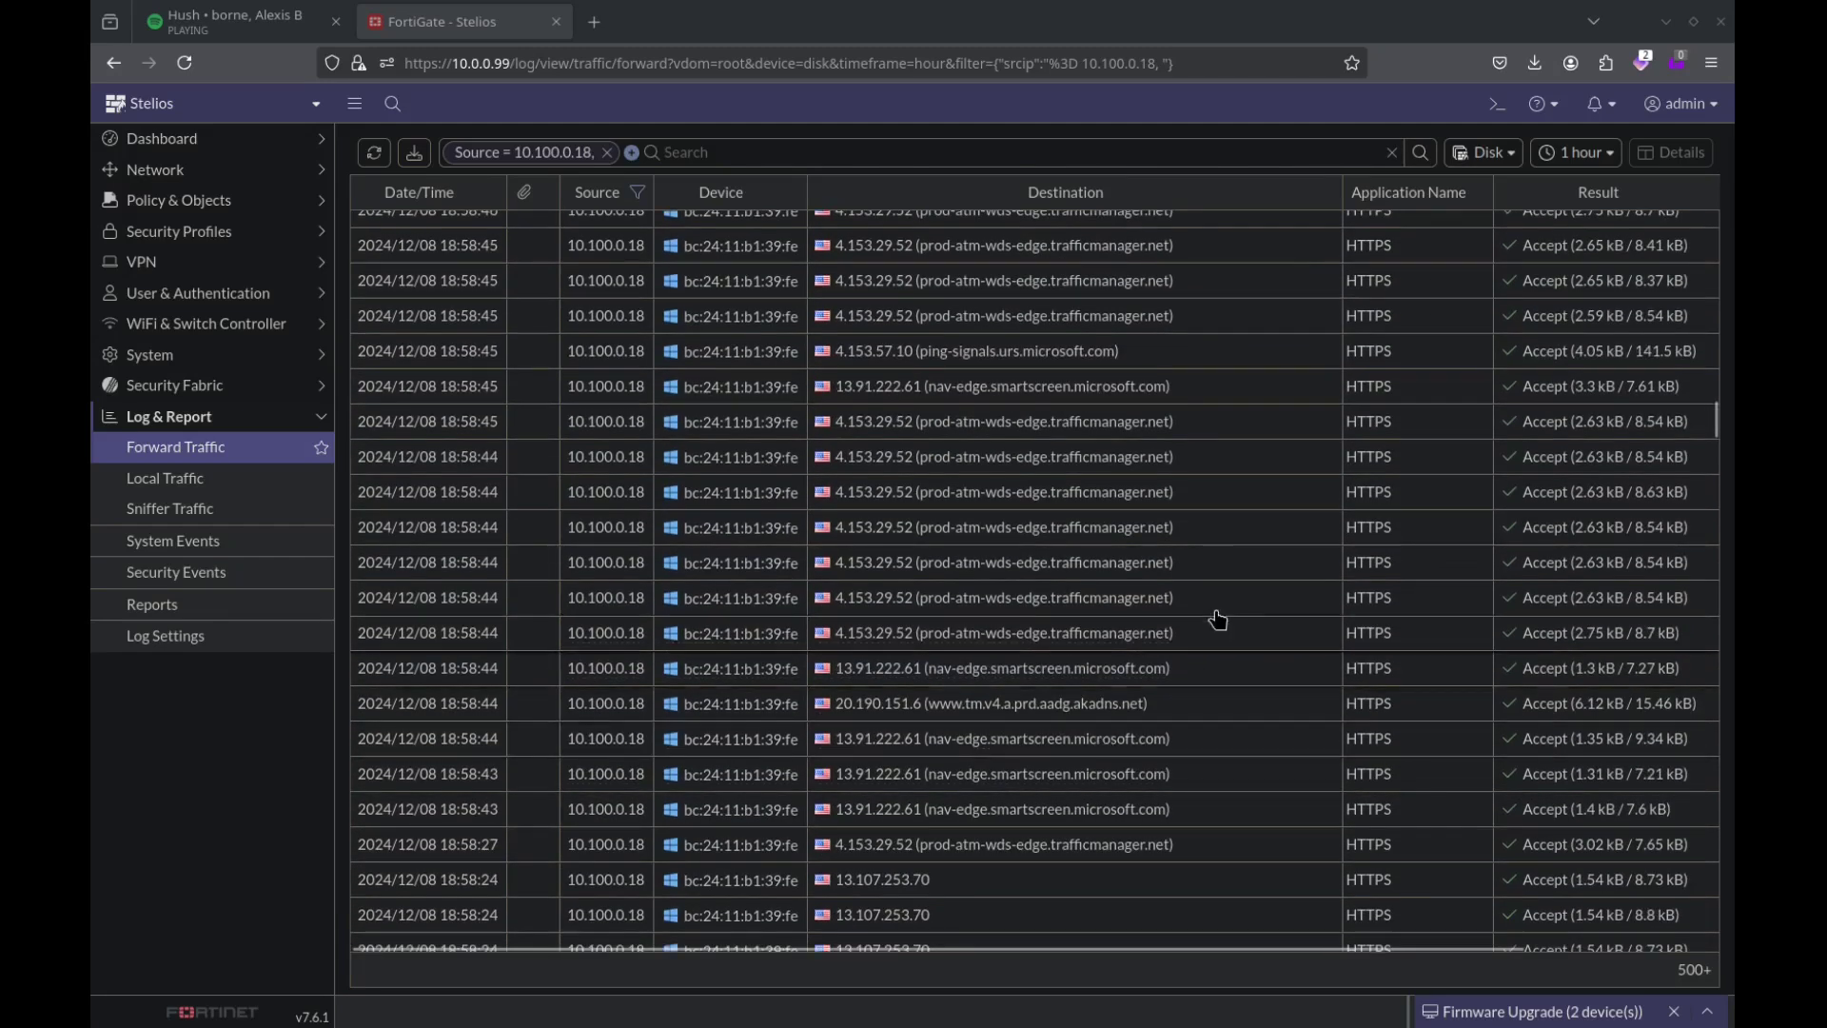
scroll(1228, 667, "down", 7)
scroll(1263, 752, "down", 12)
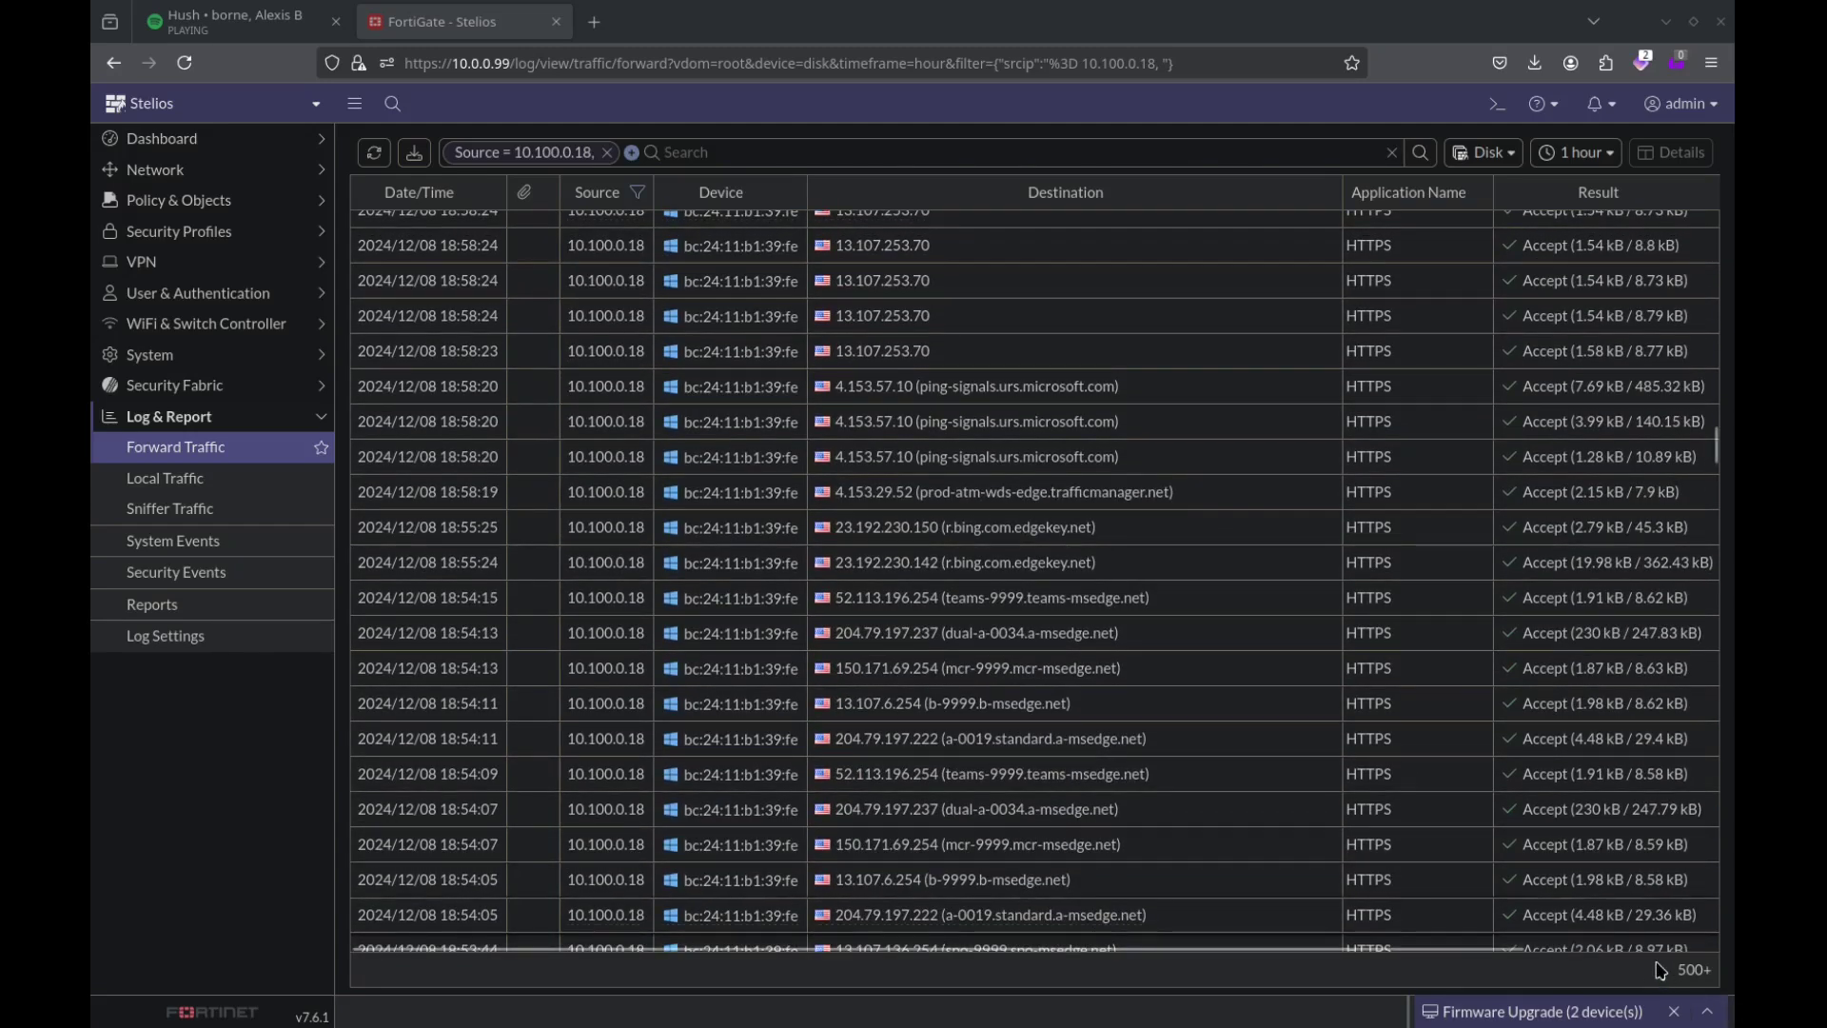
scroll(1231, 771, "down", 20)
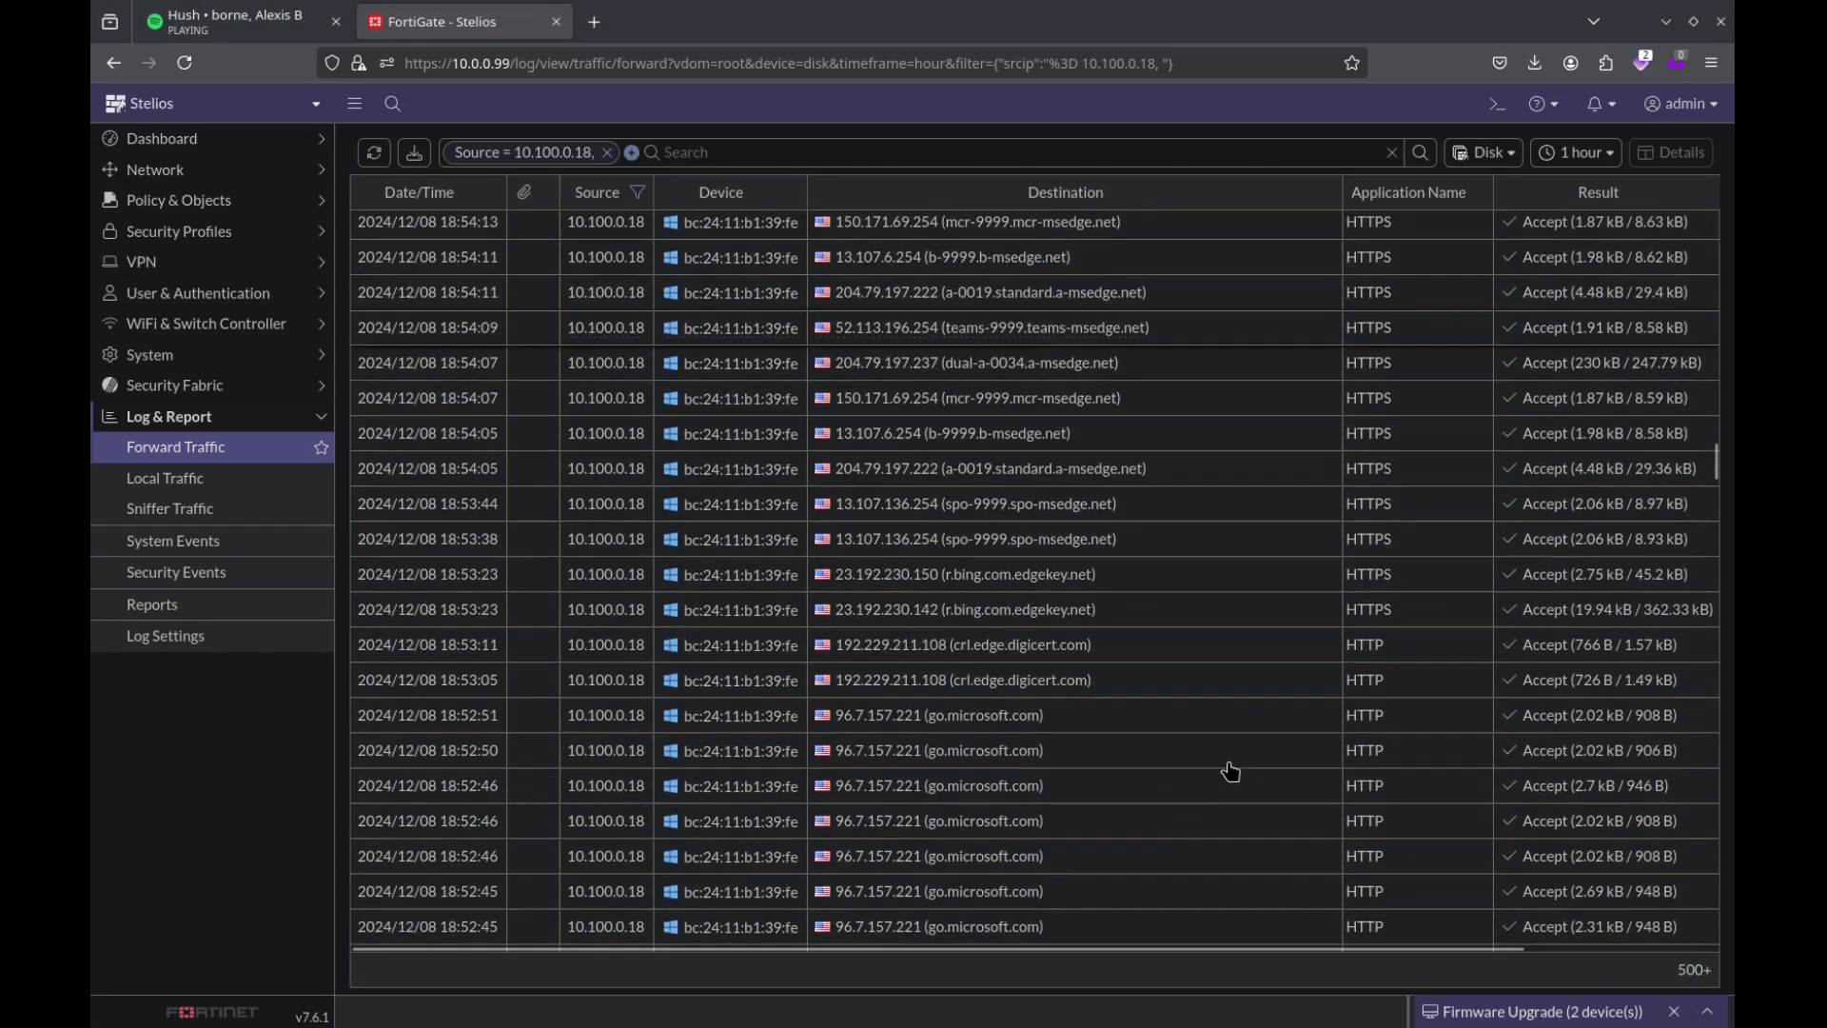
scroll(1219, 785, "down", 10)
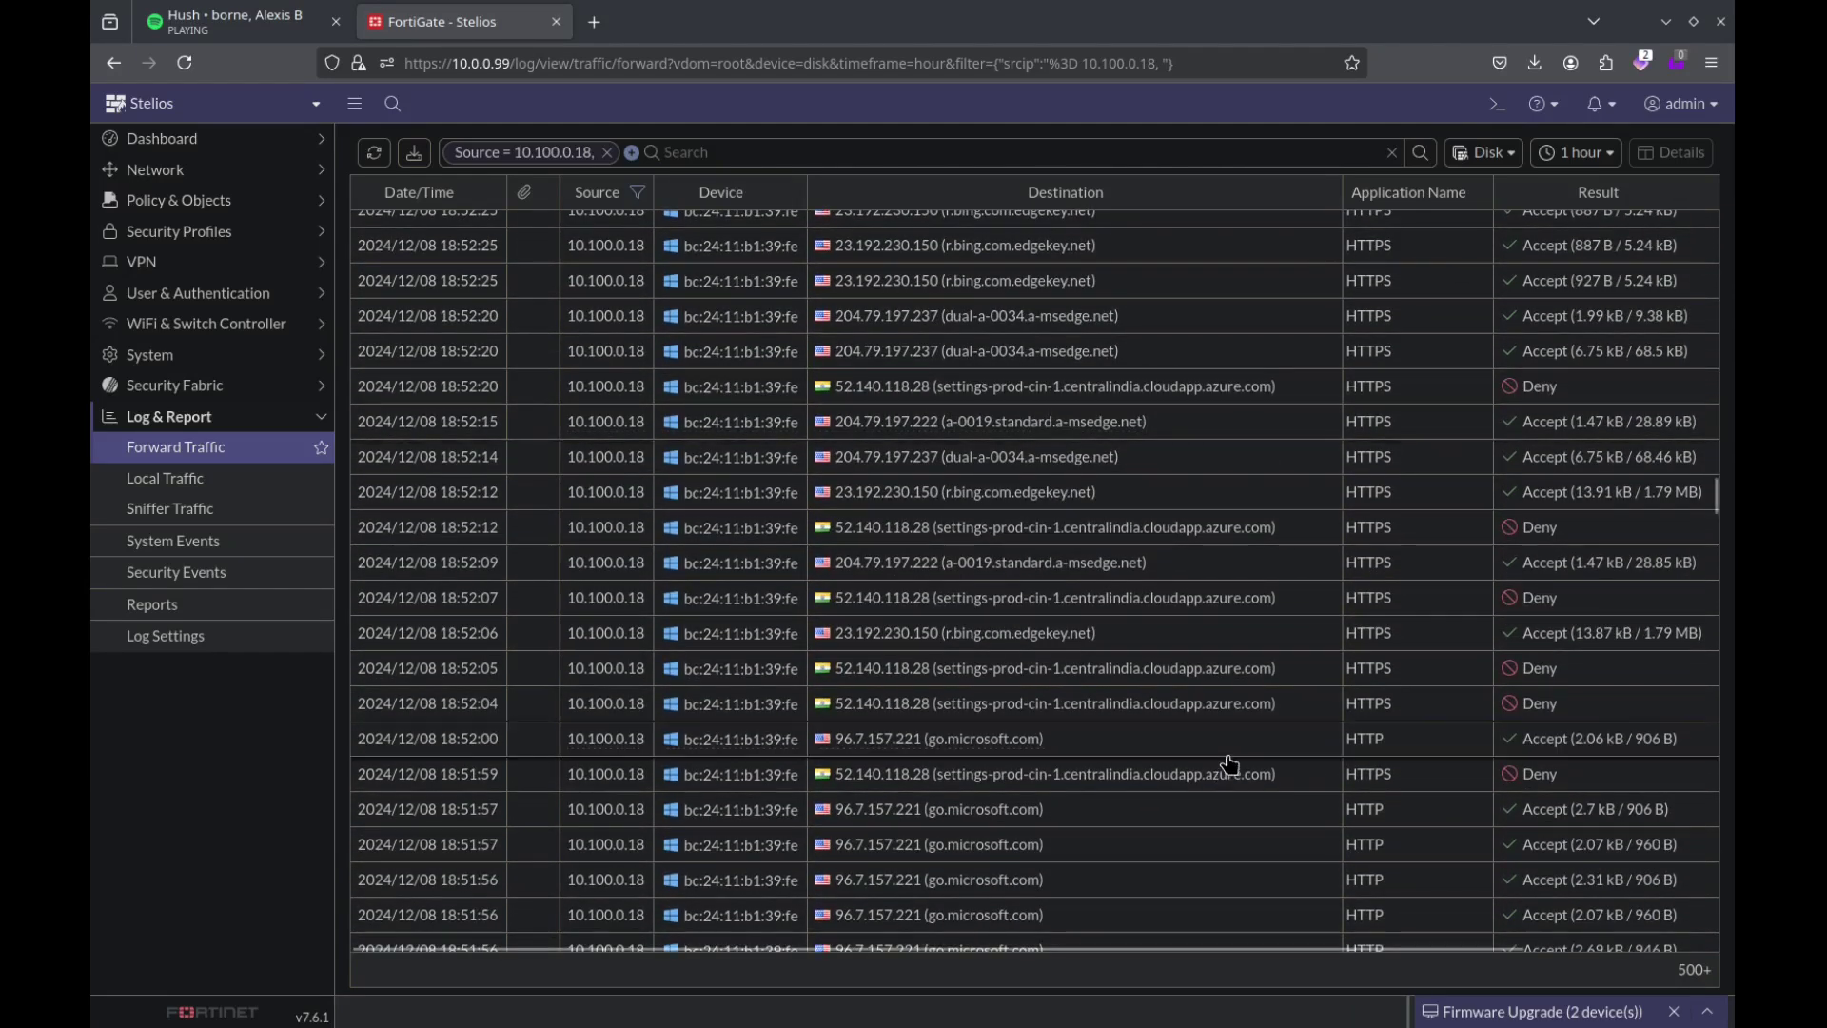
mouse_move(1194, 778)
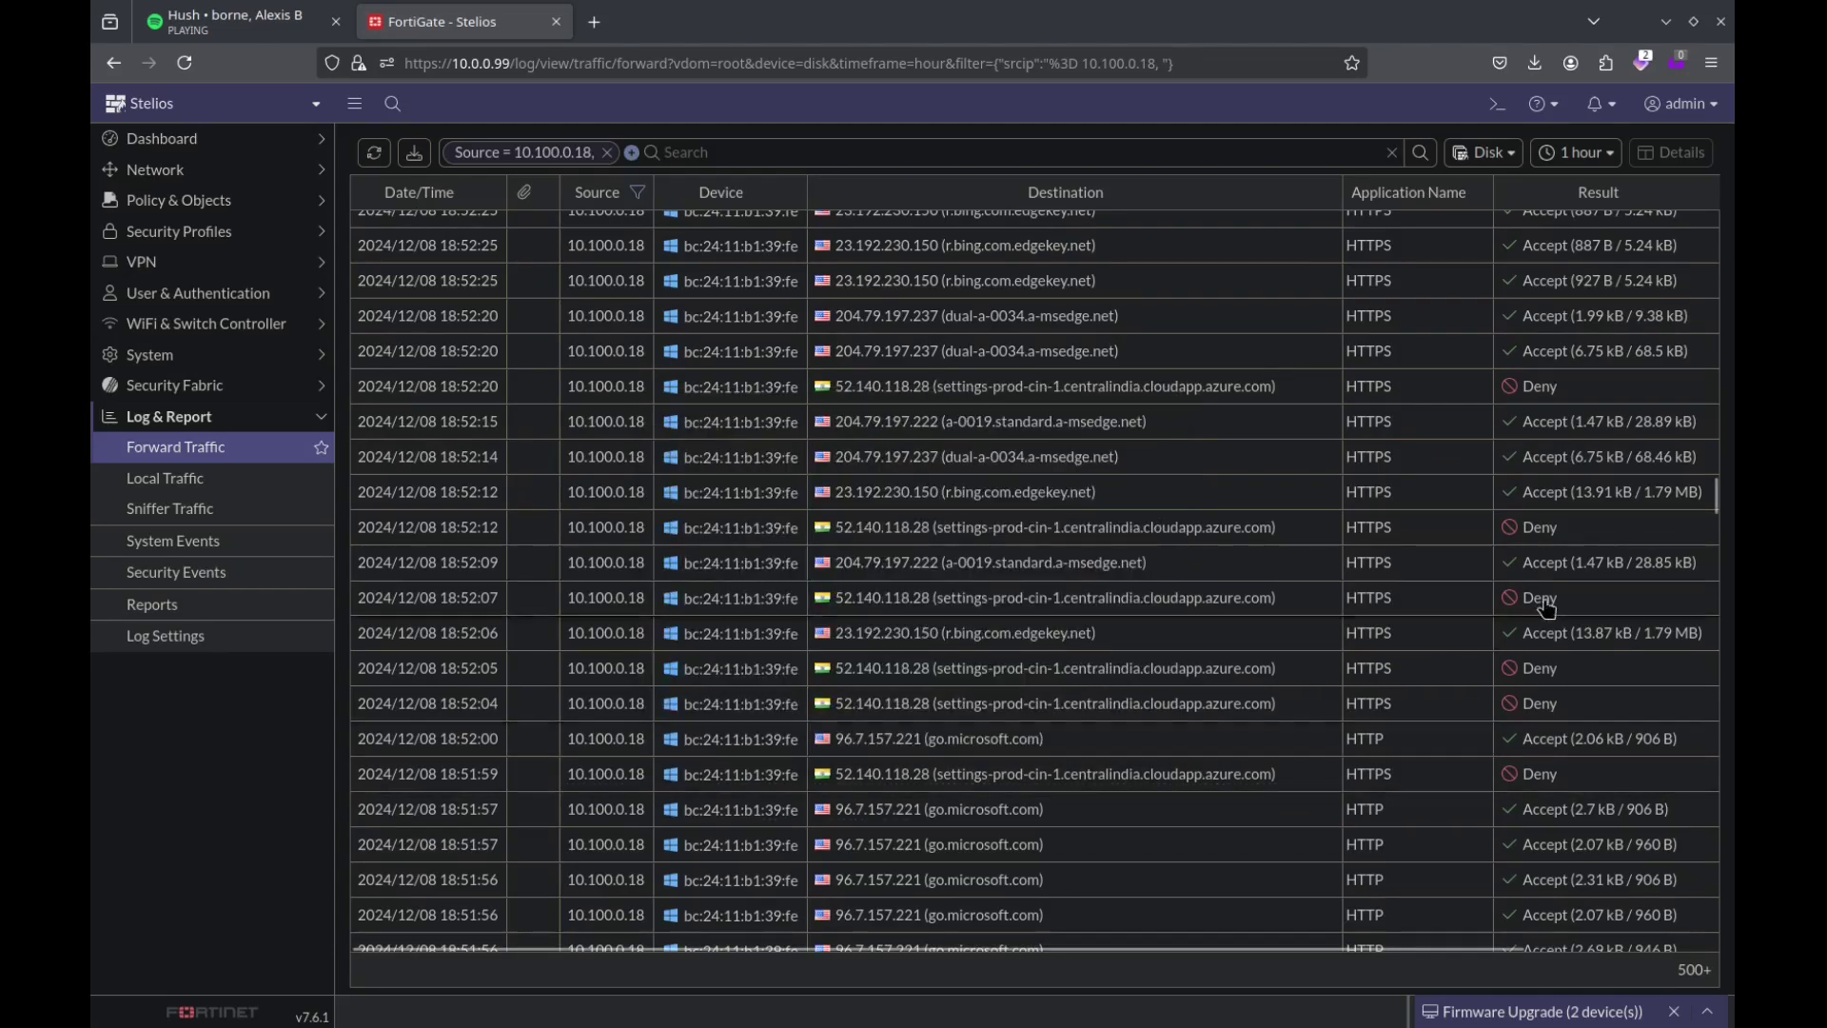
scroll(1718, 503, "up", 5)
left_click_drag(1718, 503, 1716, 229)
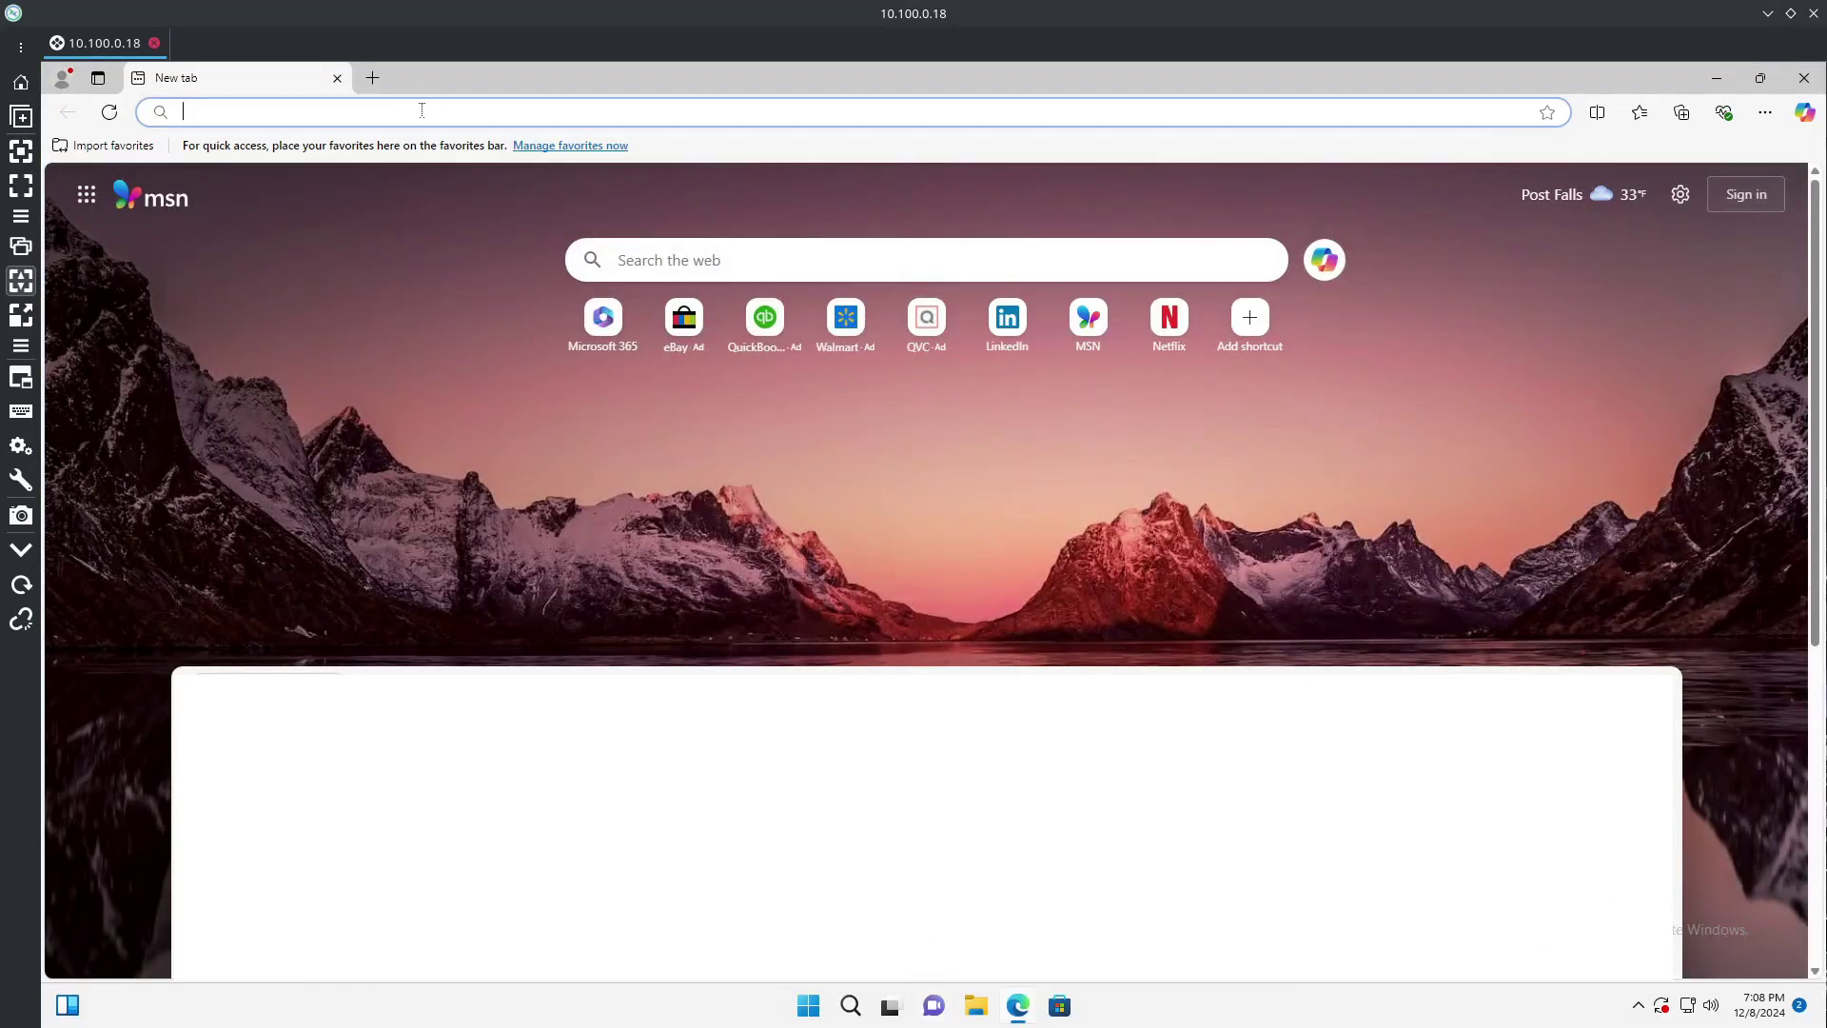
Load the wpd.app site in Edge and download latest.zip.
type("wpd.app")
key("Return")
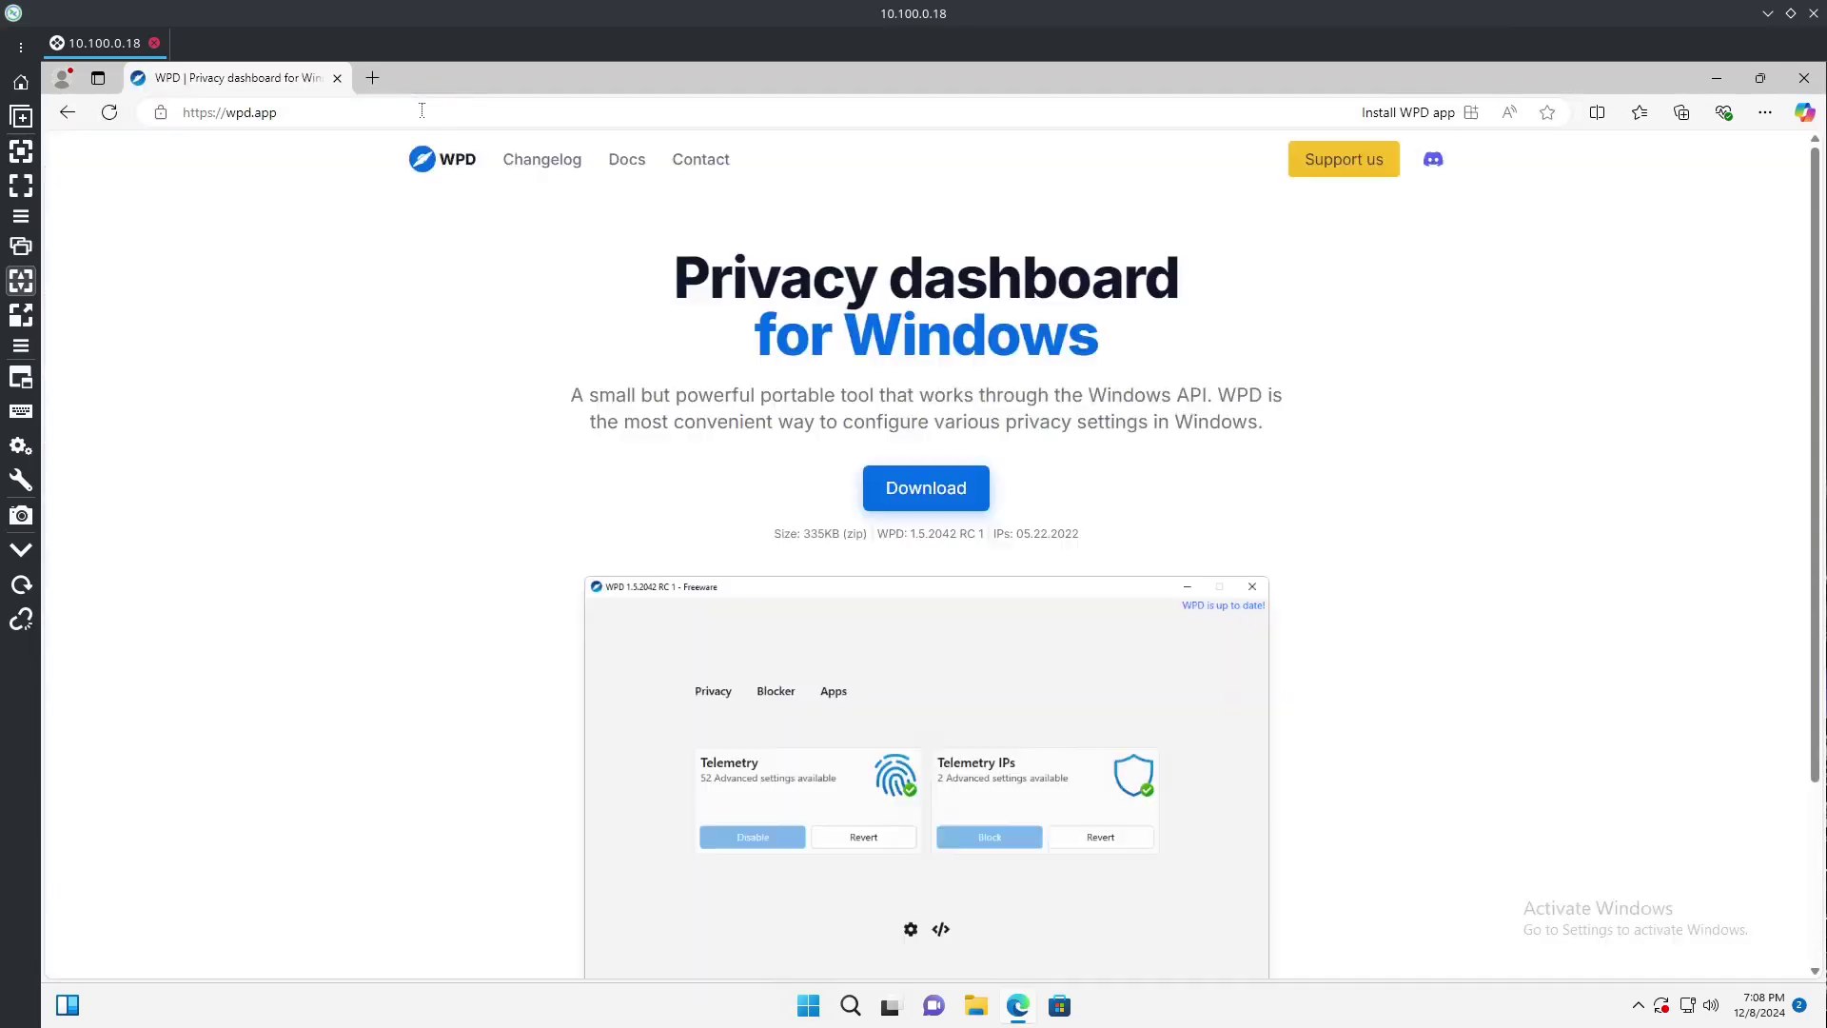
left_click(969, 504)
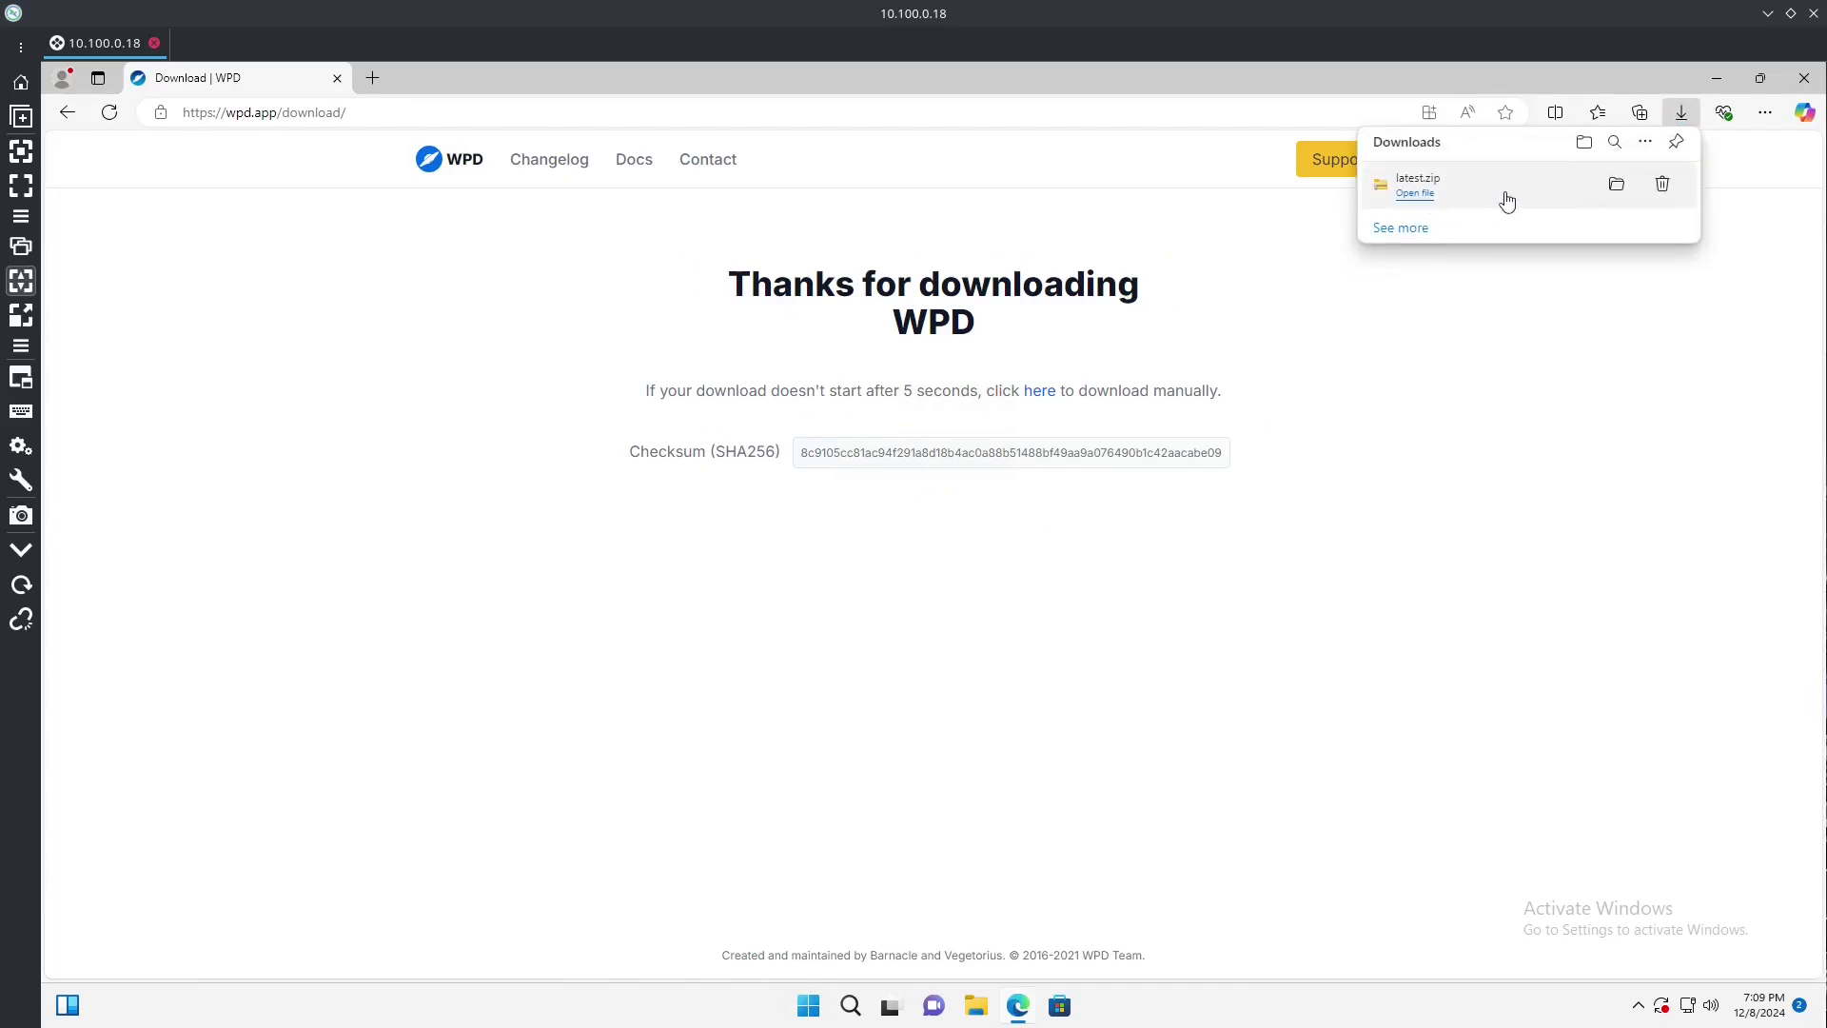
Extract latest.zip into a latest folder, then delete the zip.
left_click(1612, 186)
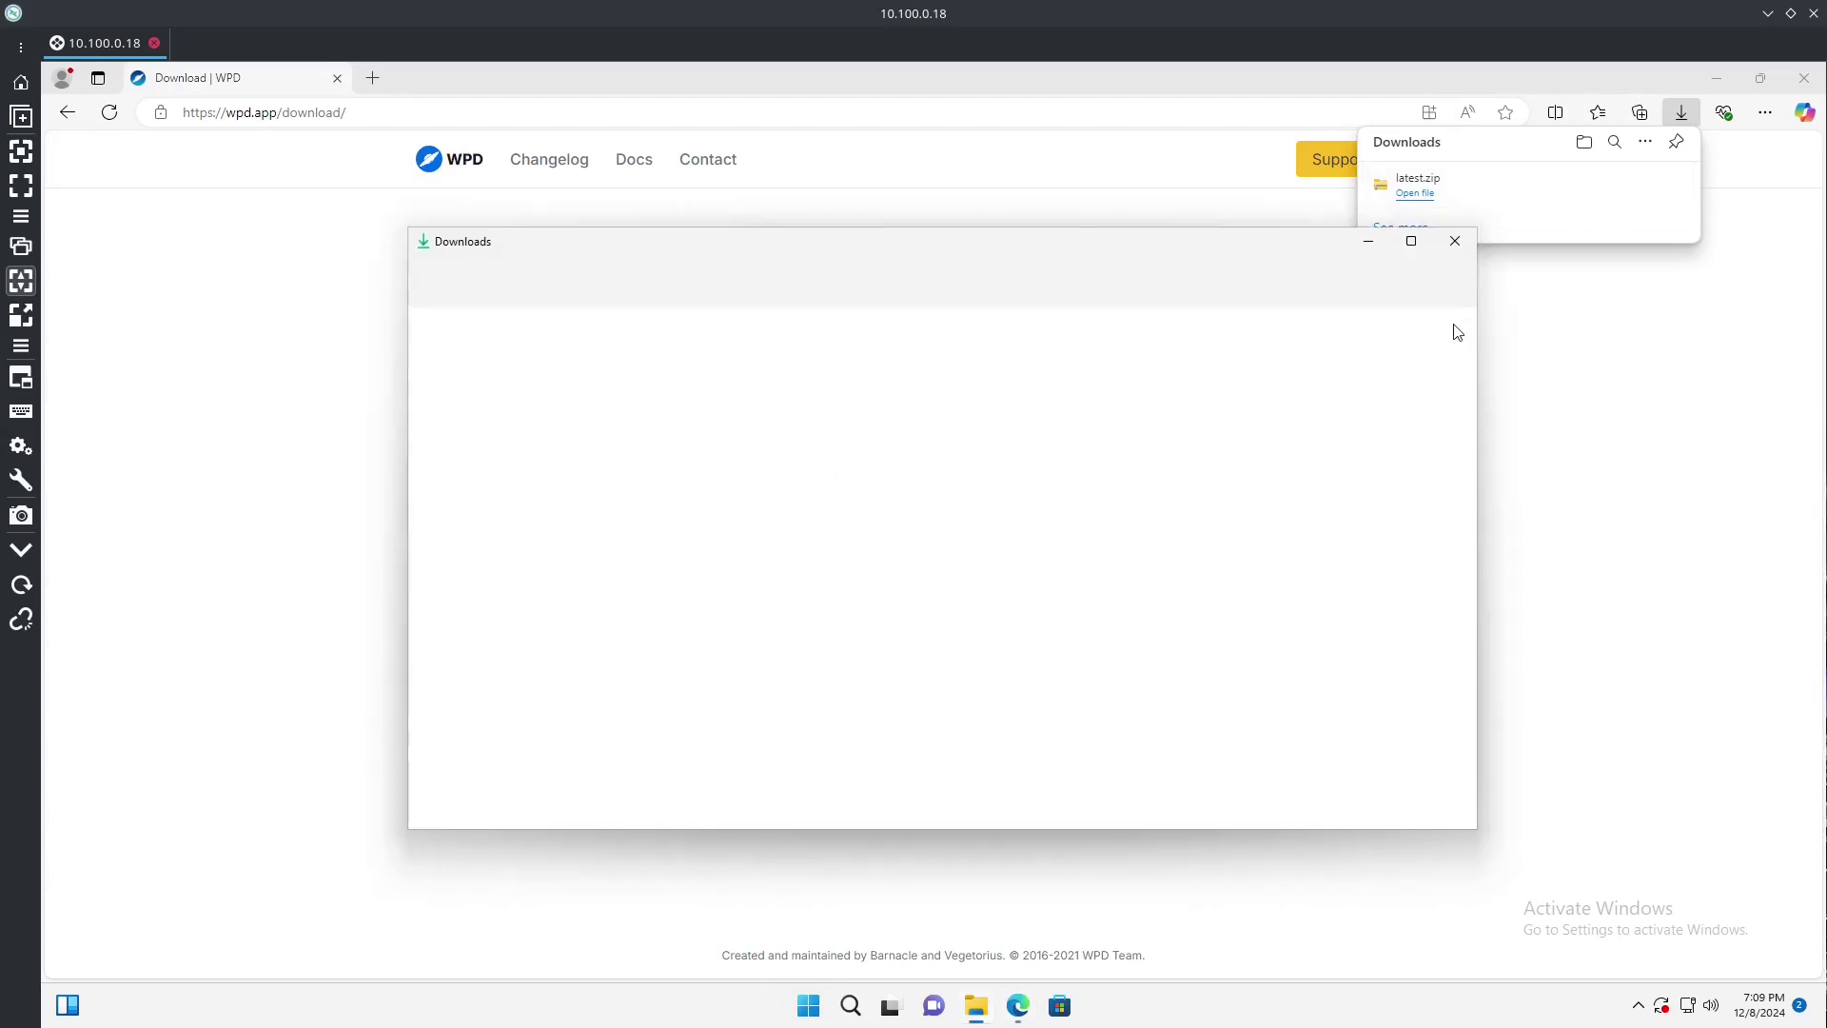
right_click(819, 443)
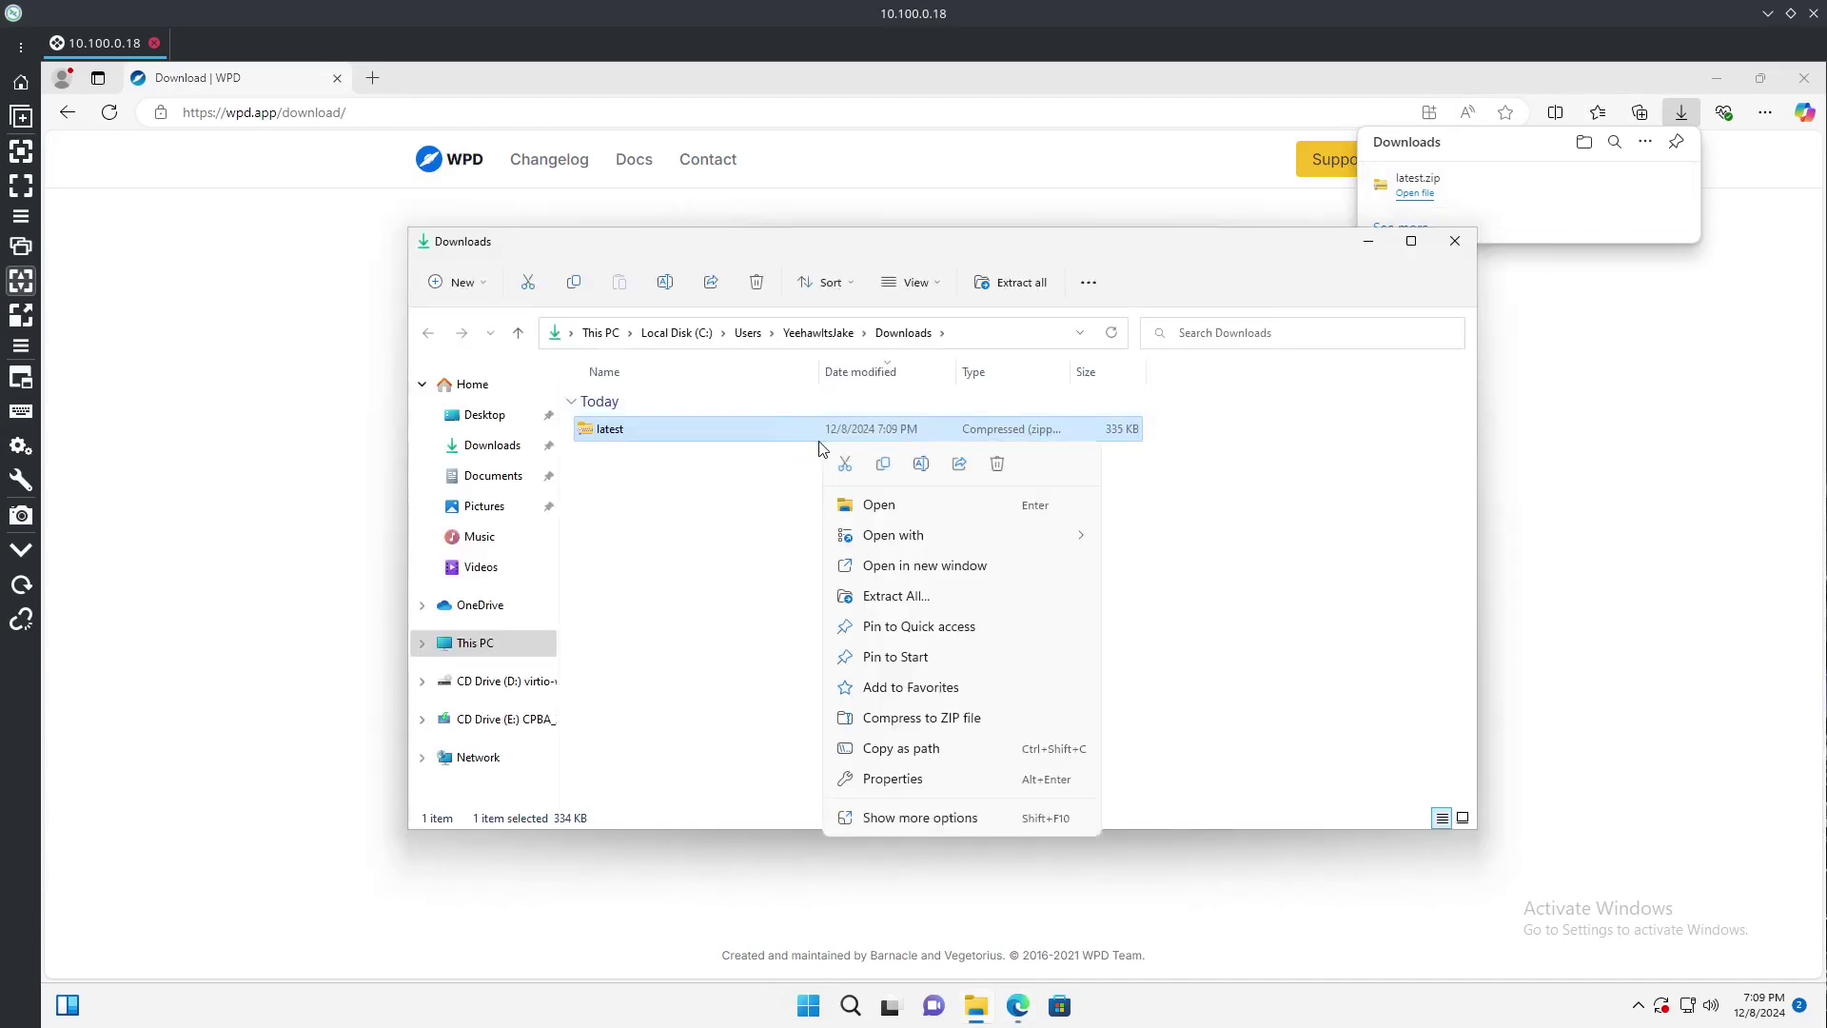
left_click(897, 594)
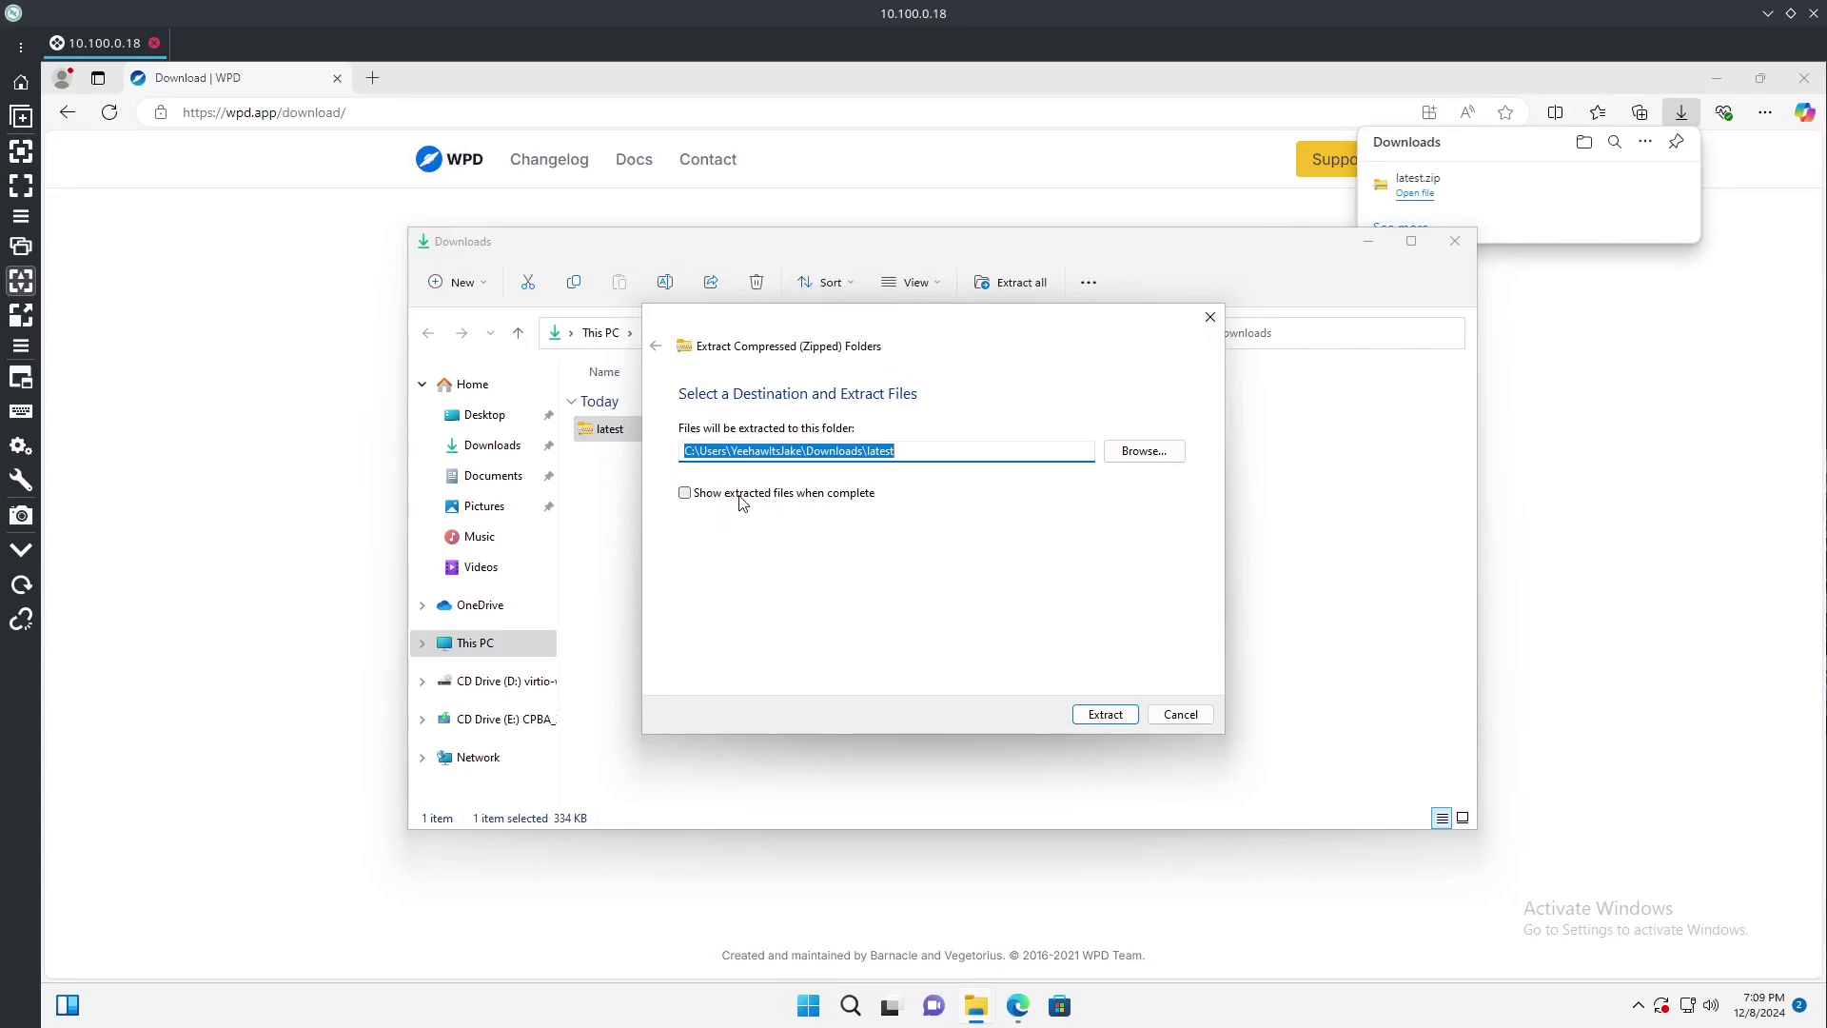
left_click(1085, 719)
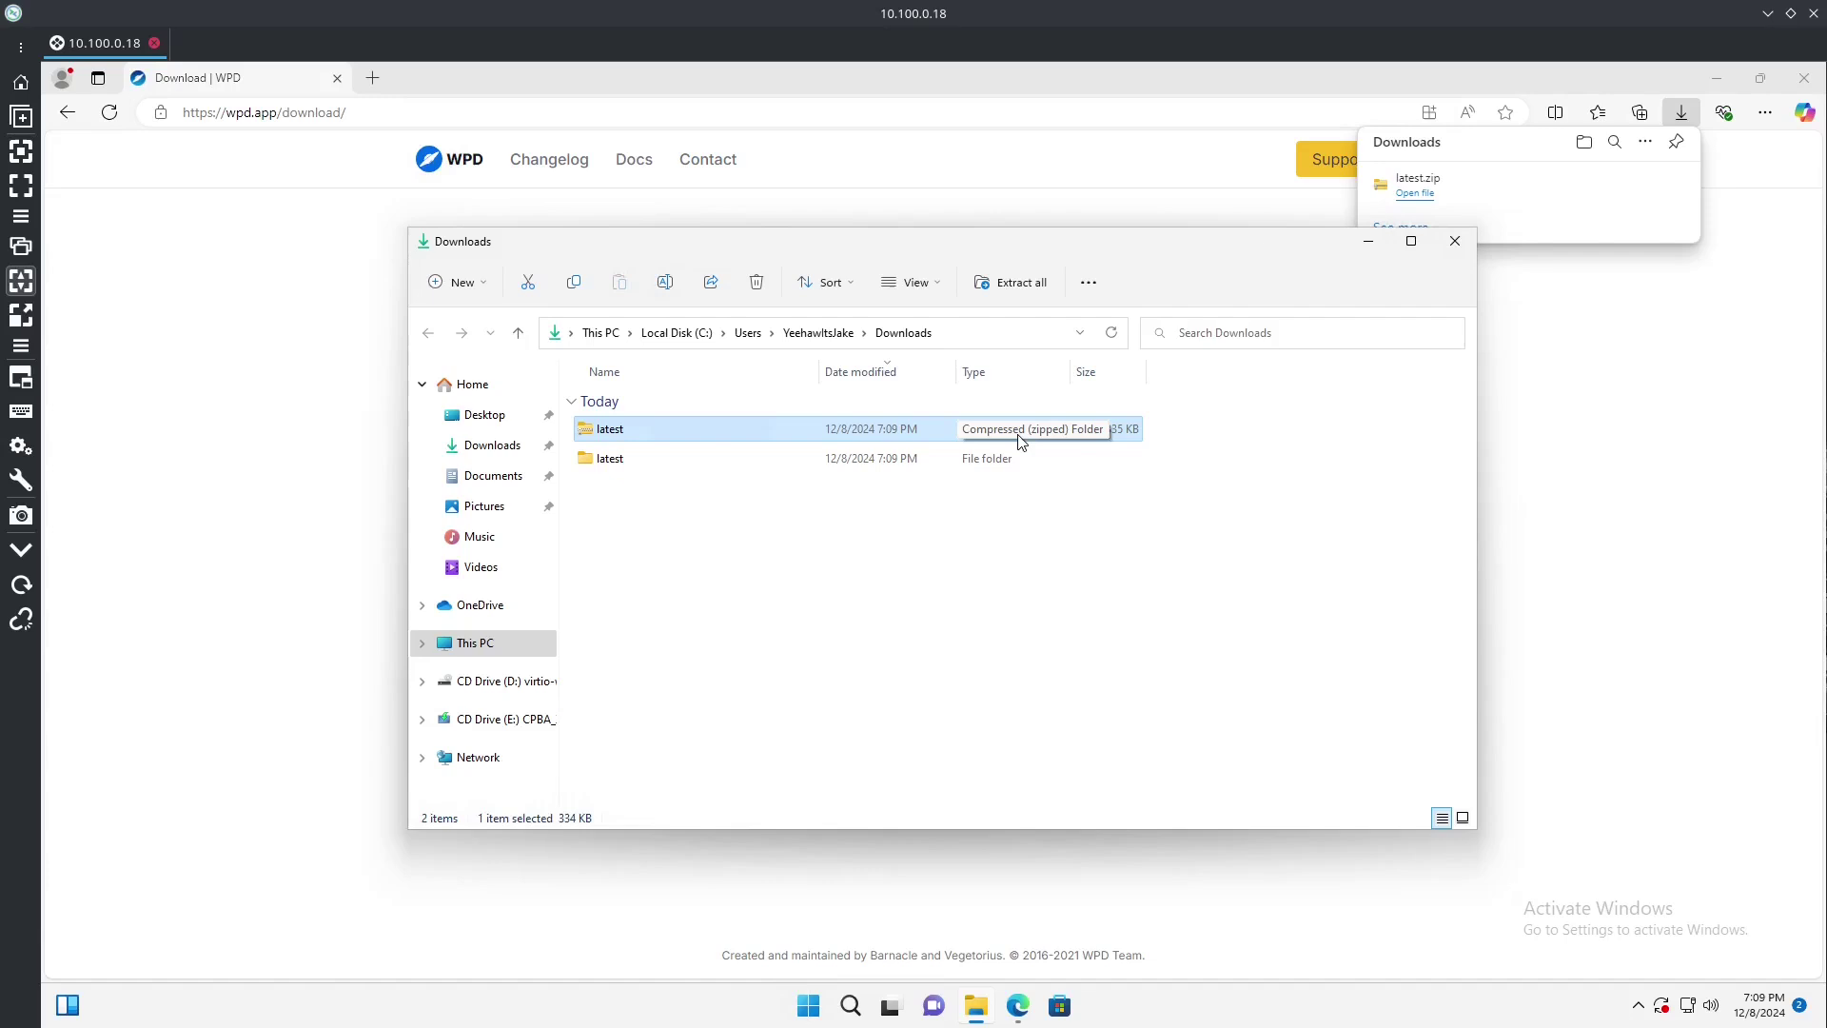
right_click(1017, 435)
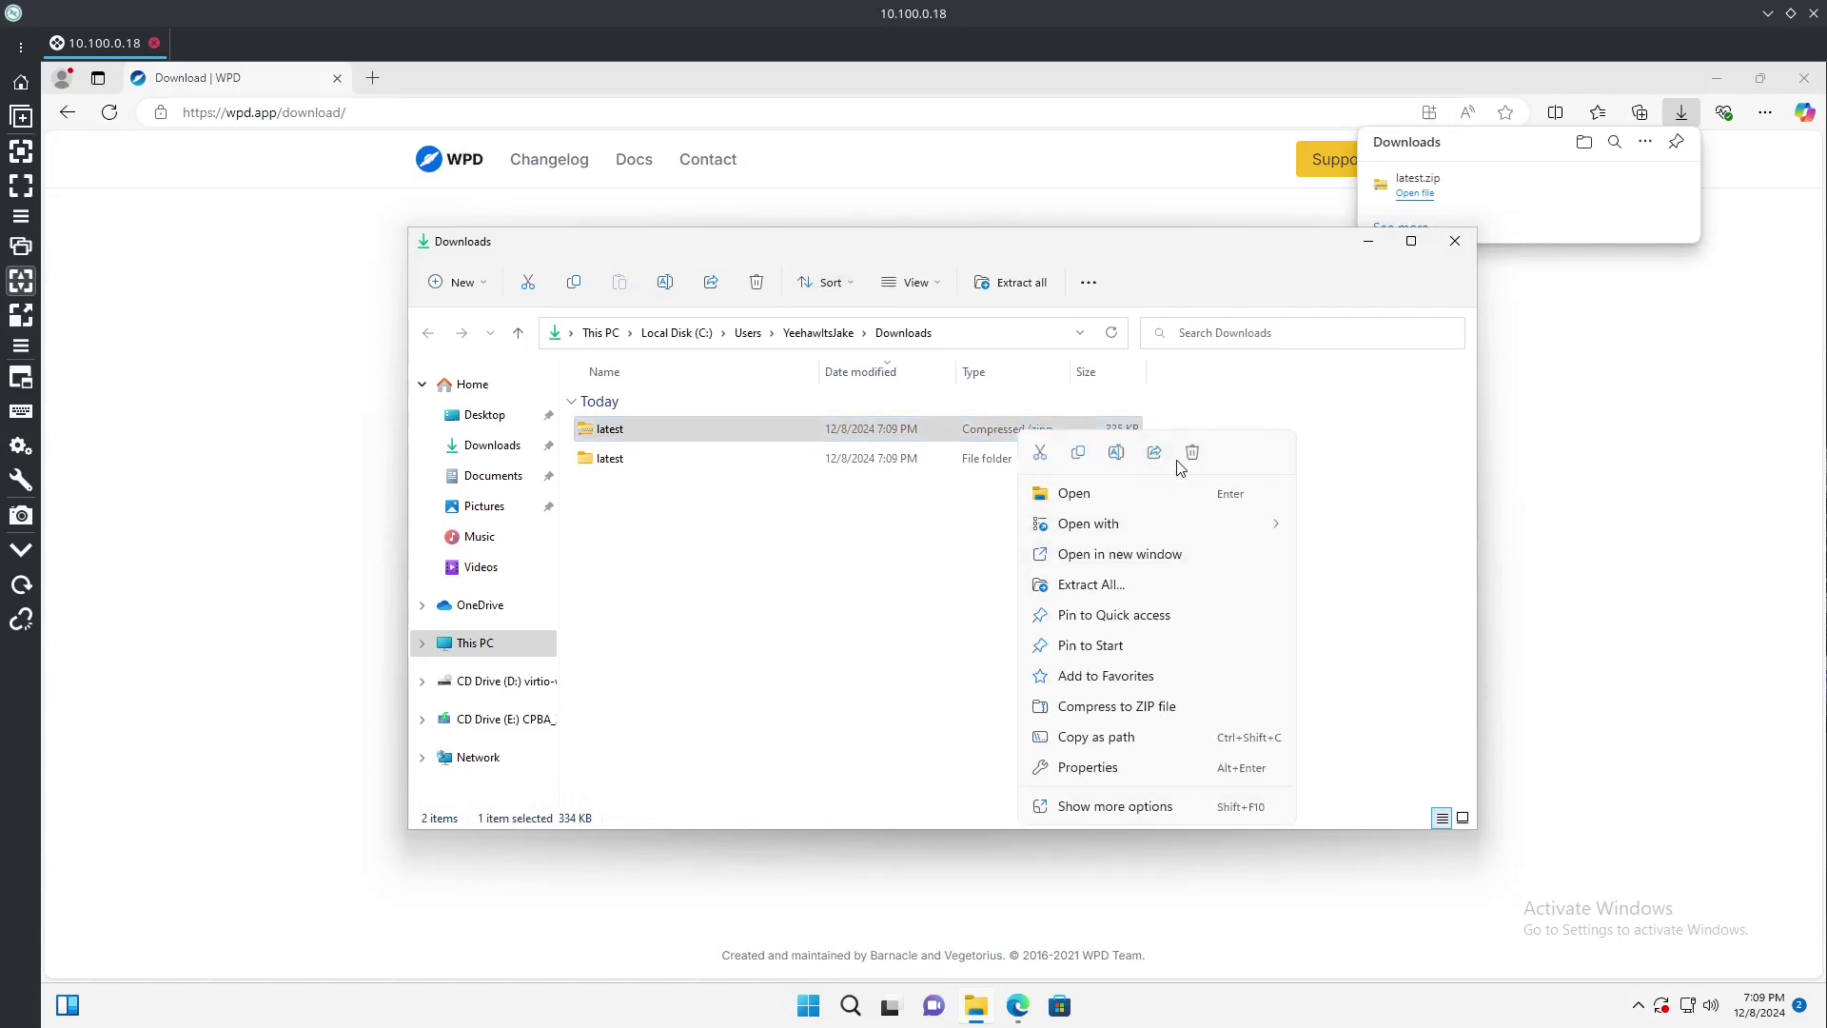
left_click(1190, 453)
Open the latest folder, close Edge and launch WPD.exe.
left_click(822, 433)
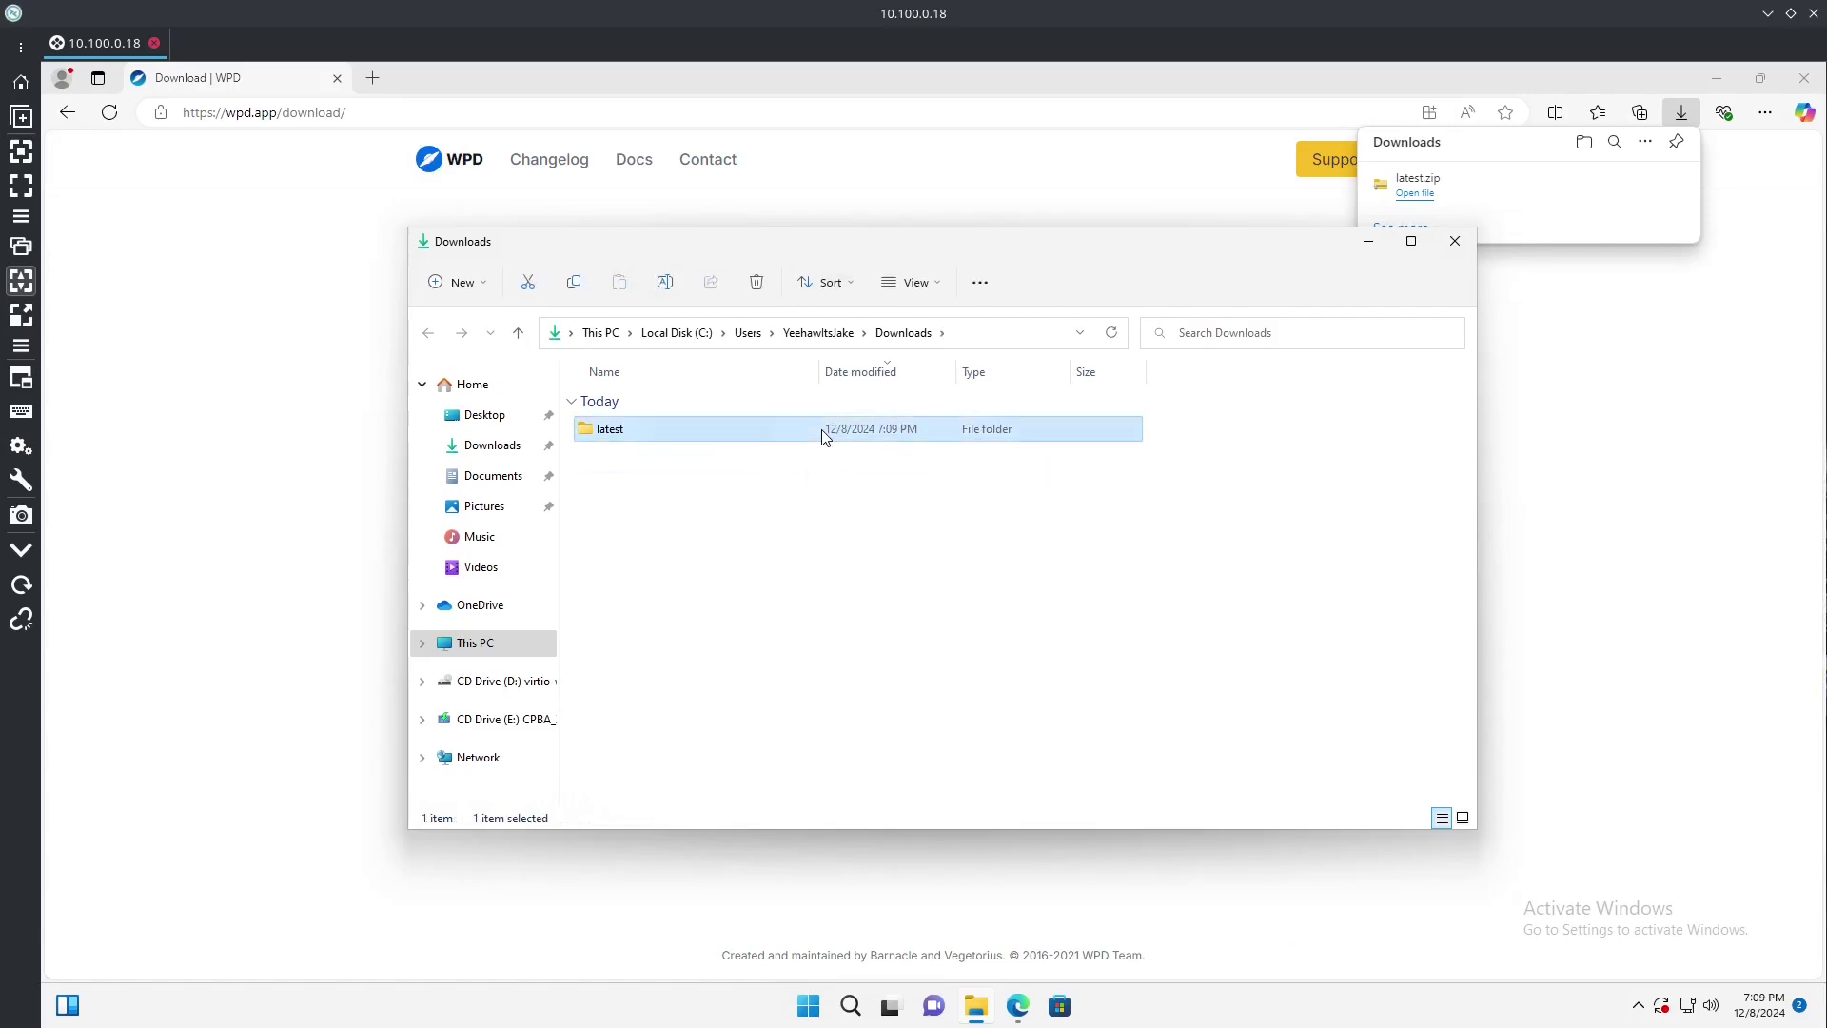
double_click(946, 431)
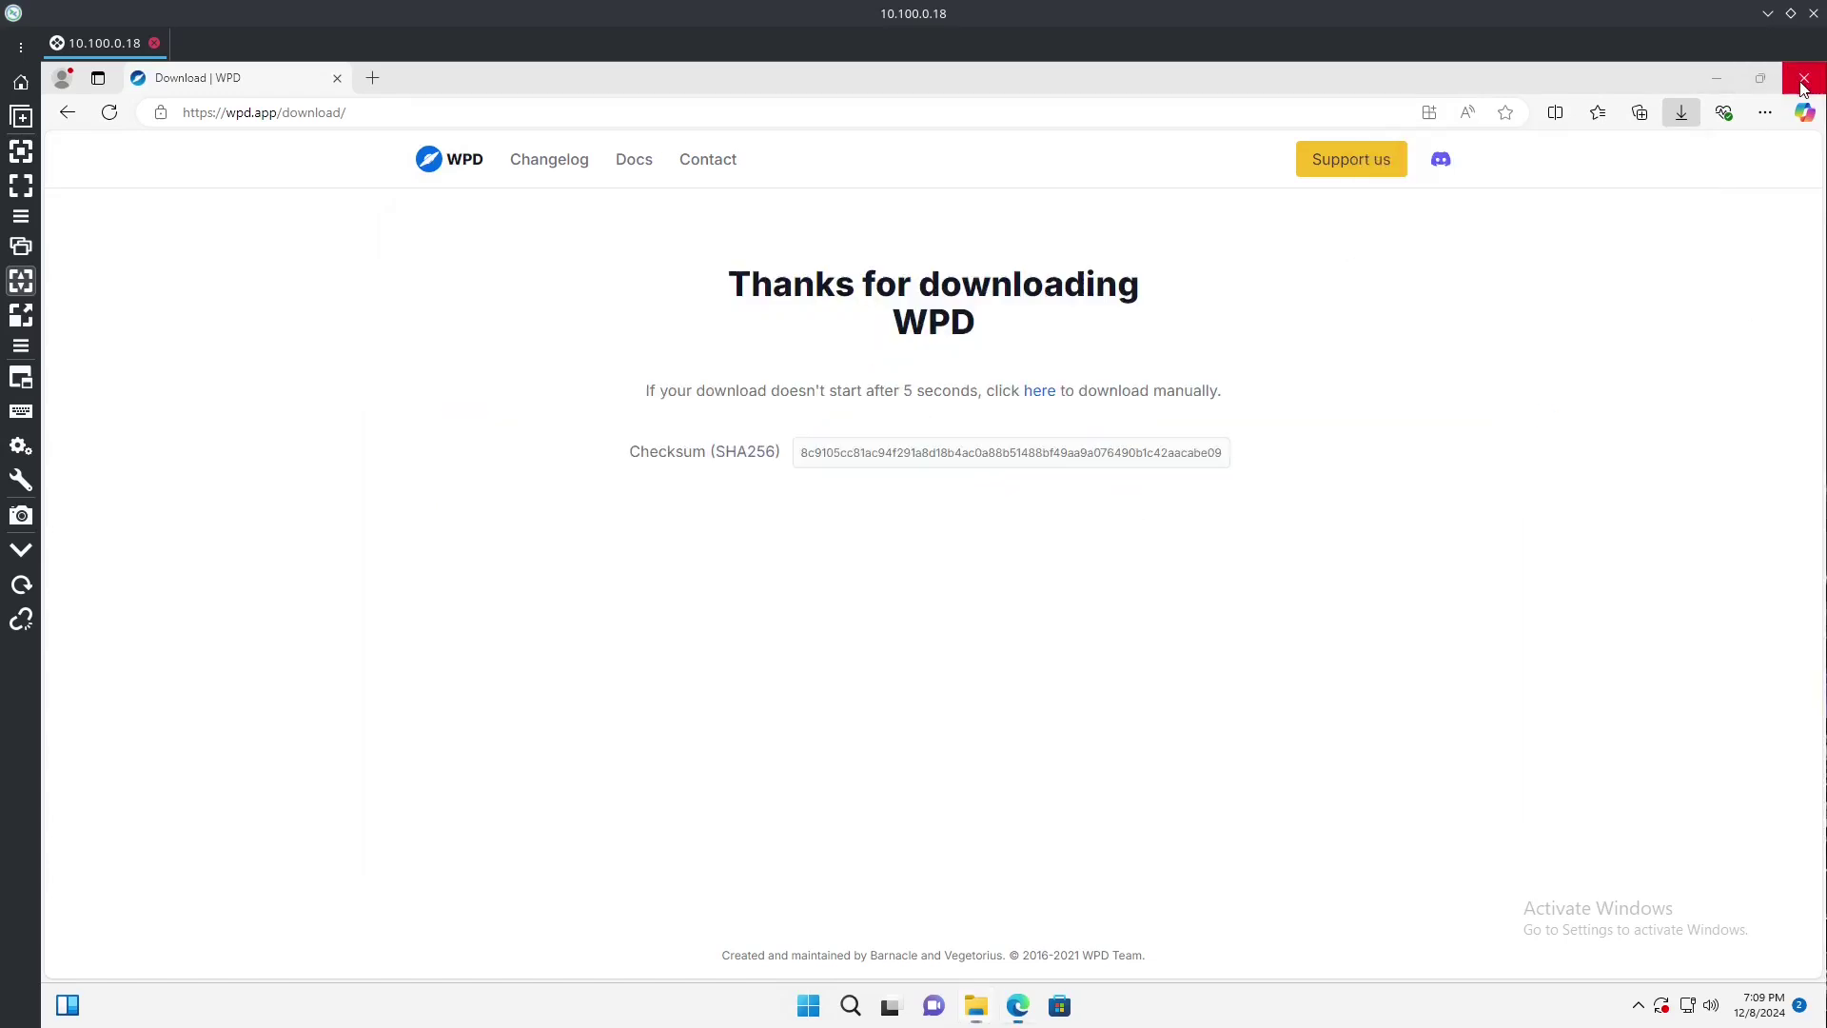
left_click(1717, 78)
left_click(797, 439)
double_click(800, 440)
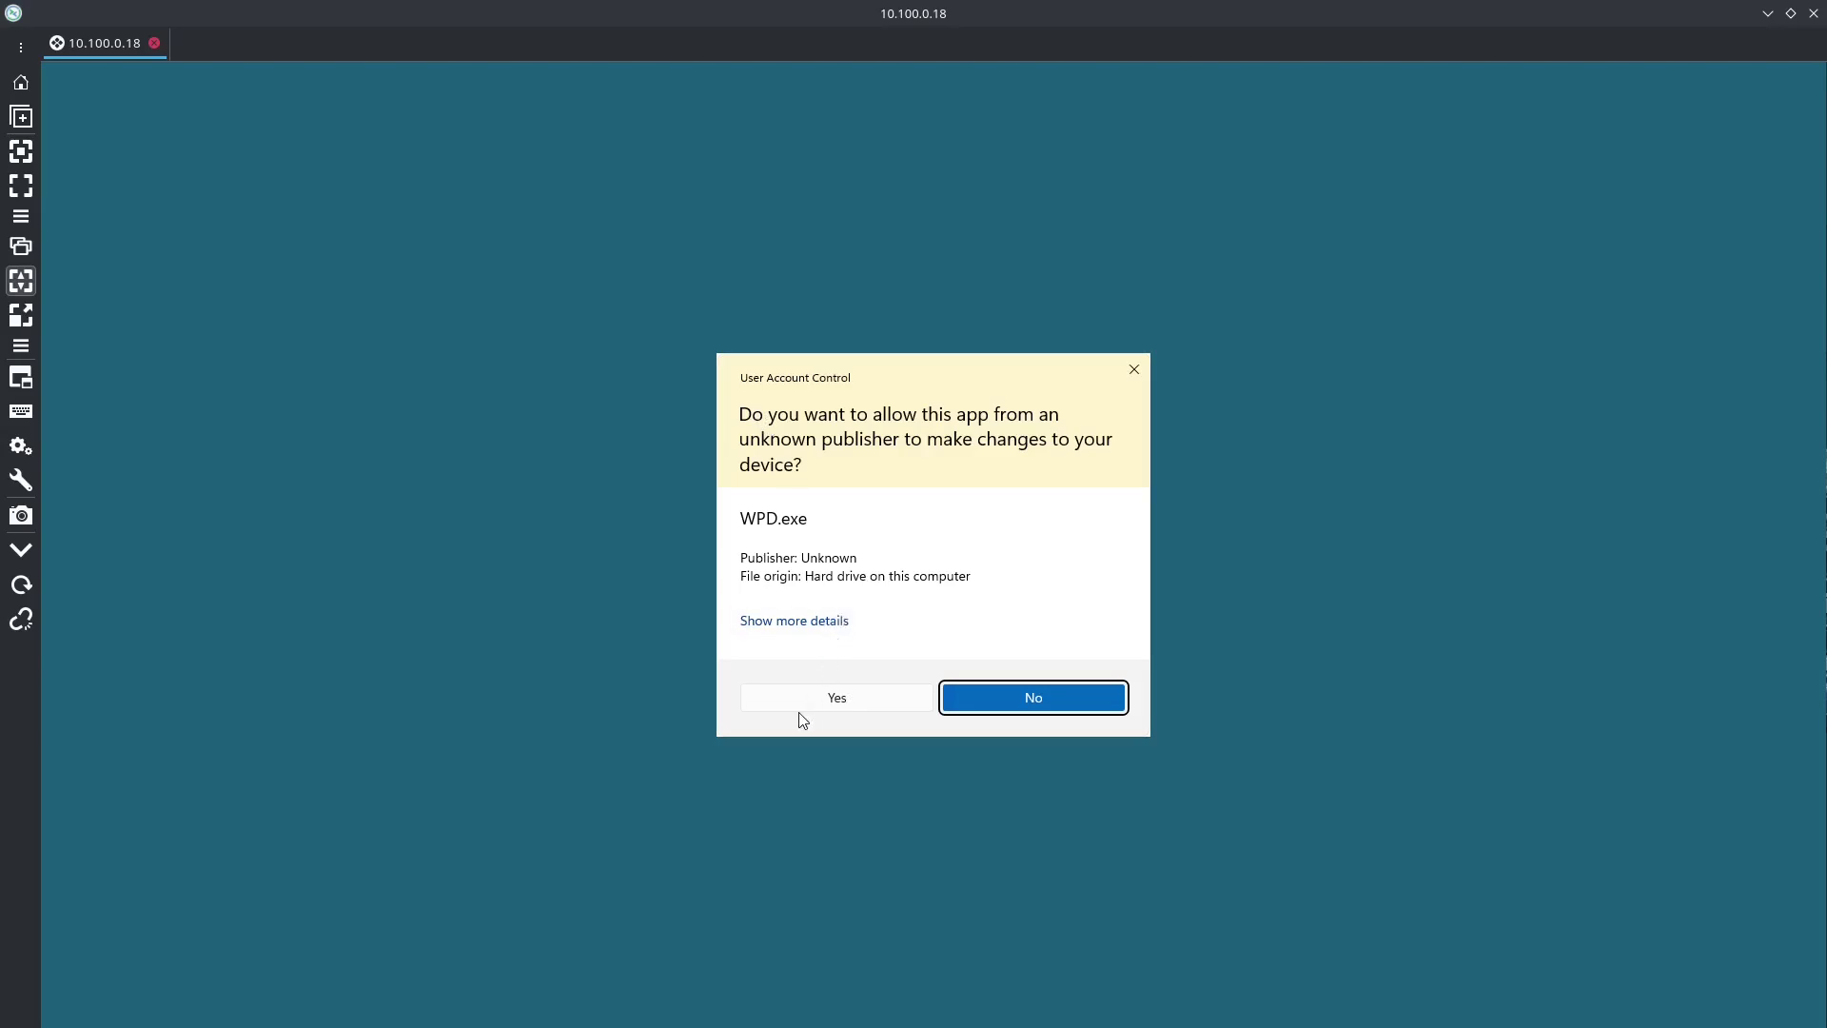
Allow WPD through the User Account Control prompt and minimize File Explorer.
left_click(832, 704)
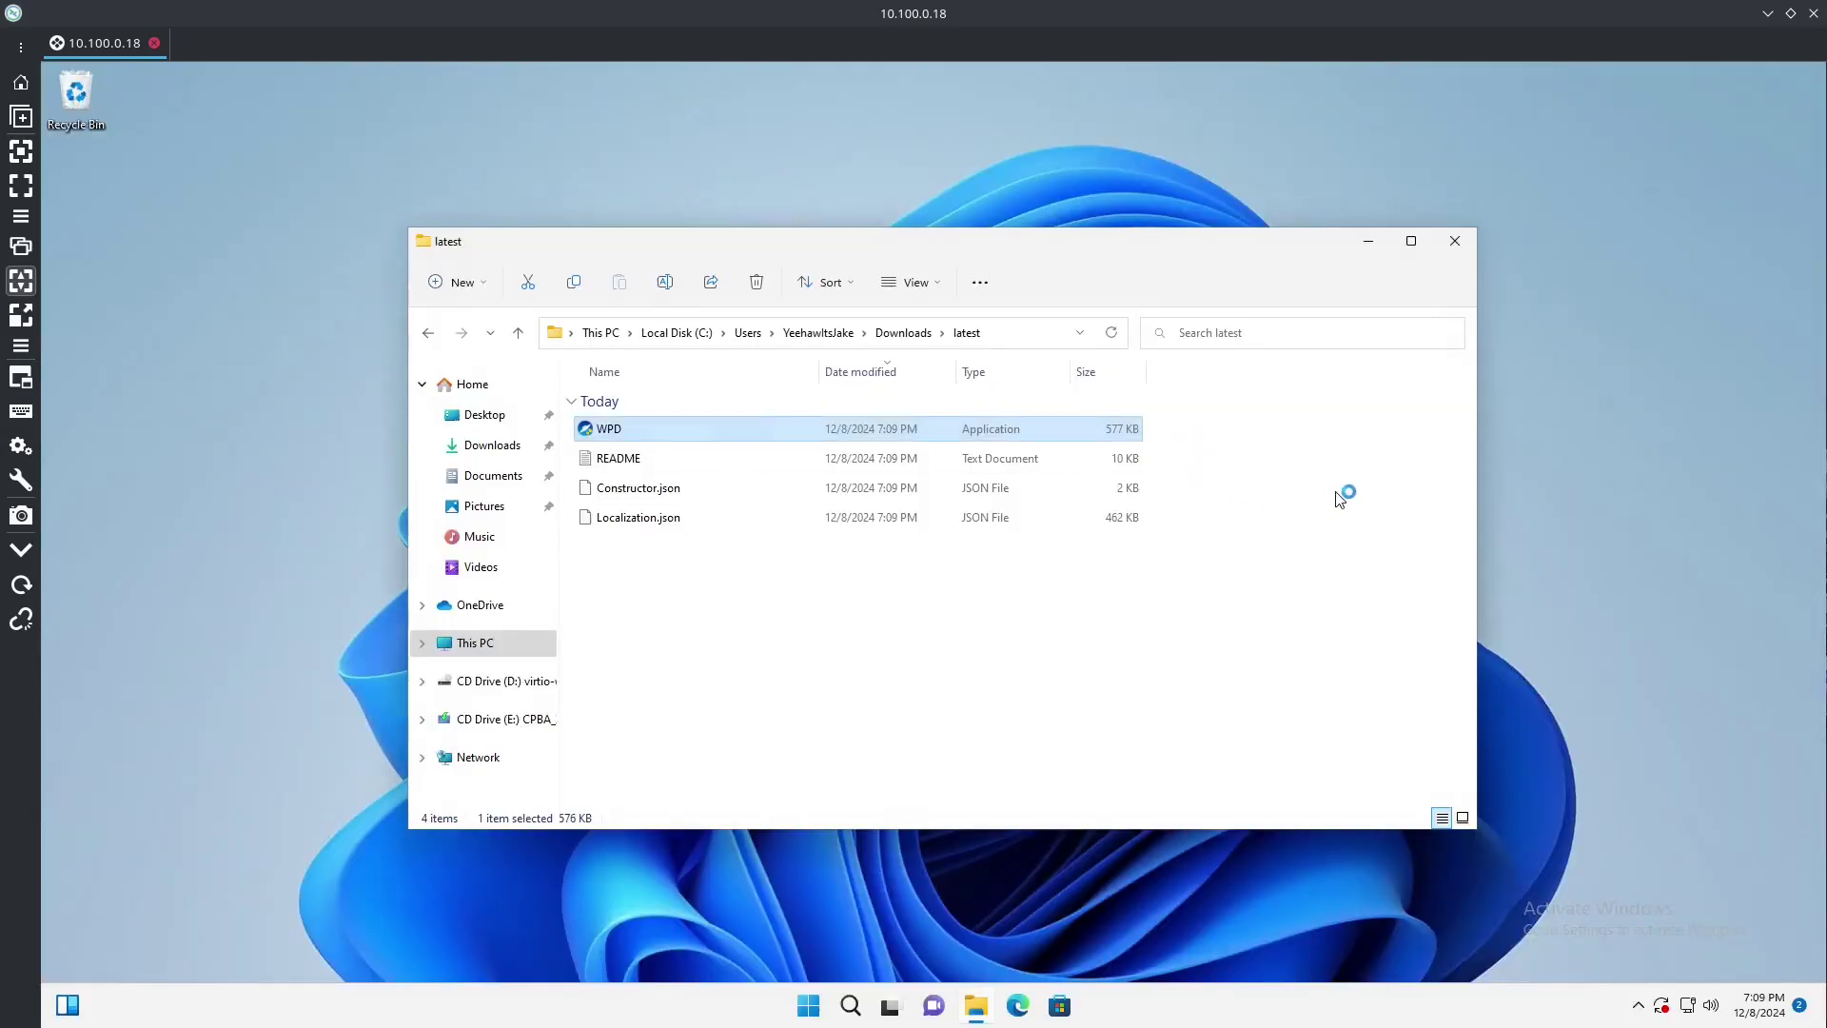
left_click(1369, 241)
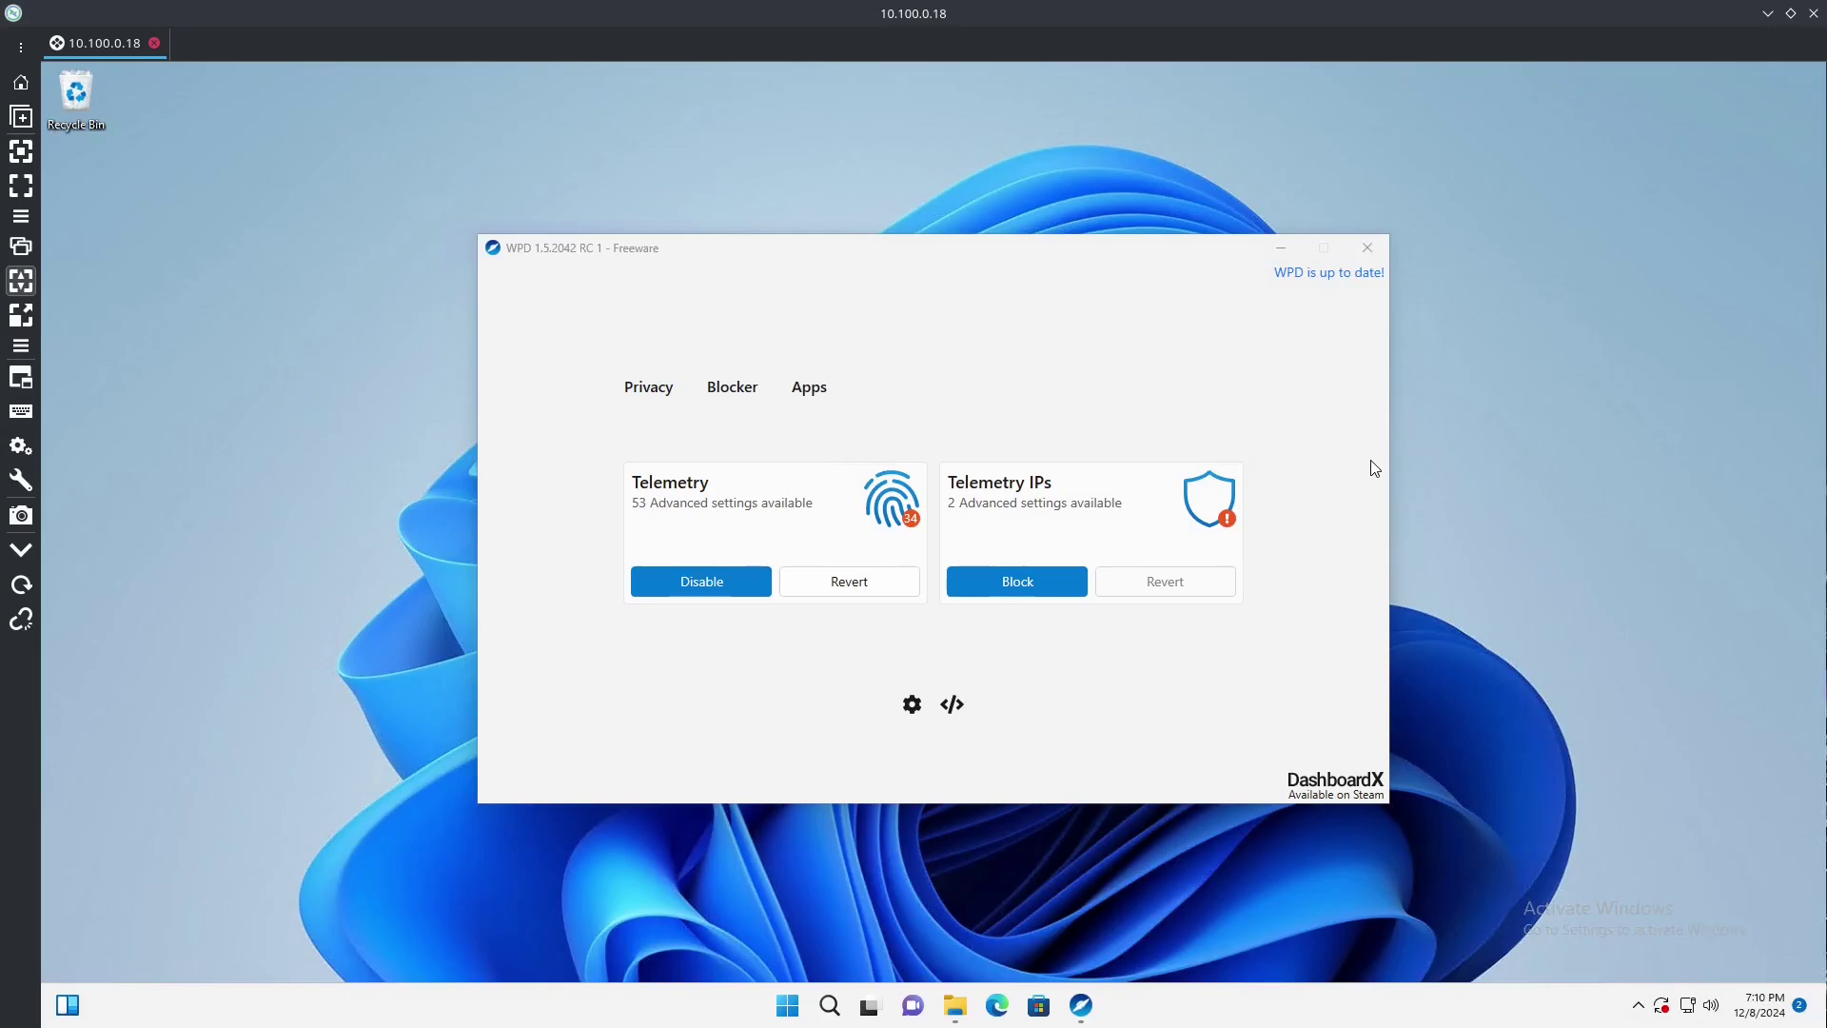
Under Privacy, turn off the Windows, Internet Explorer and Windows Messenger CEIP policies.
left_click(637, 392)
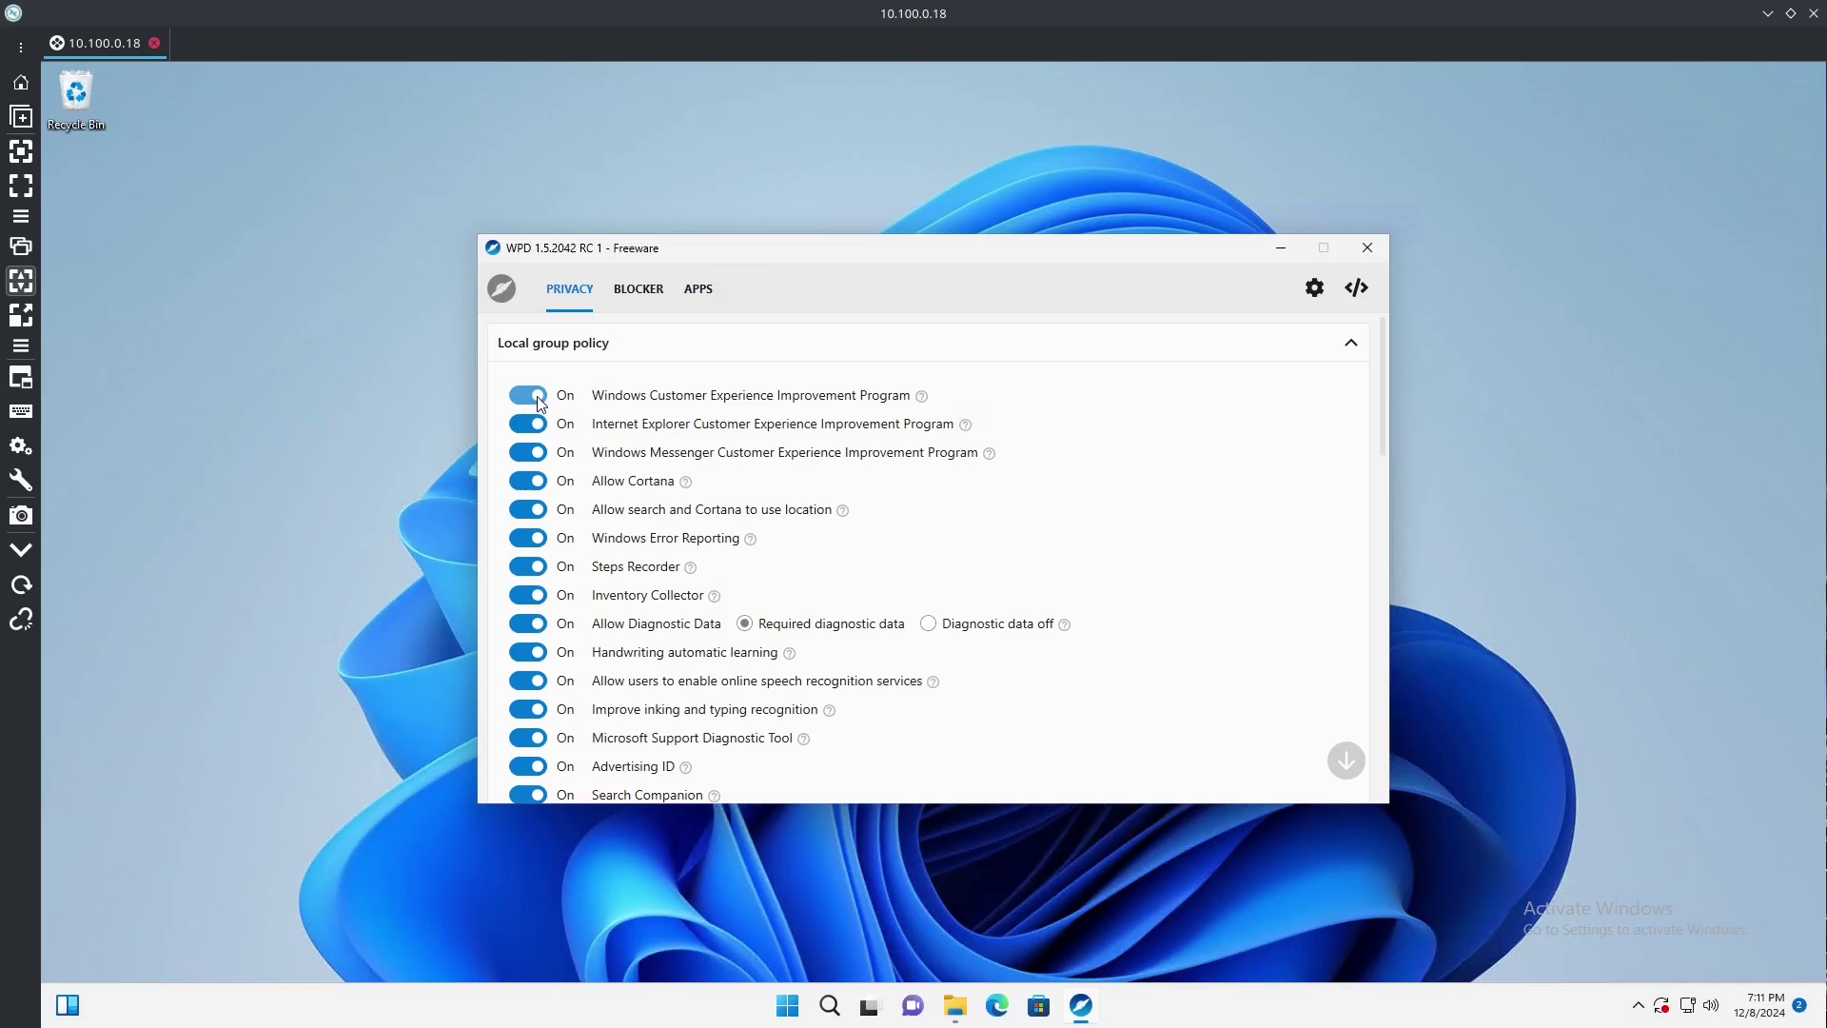
left_click(538, 401)
left_click(526, 426)
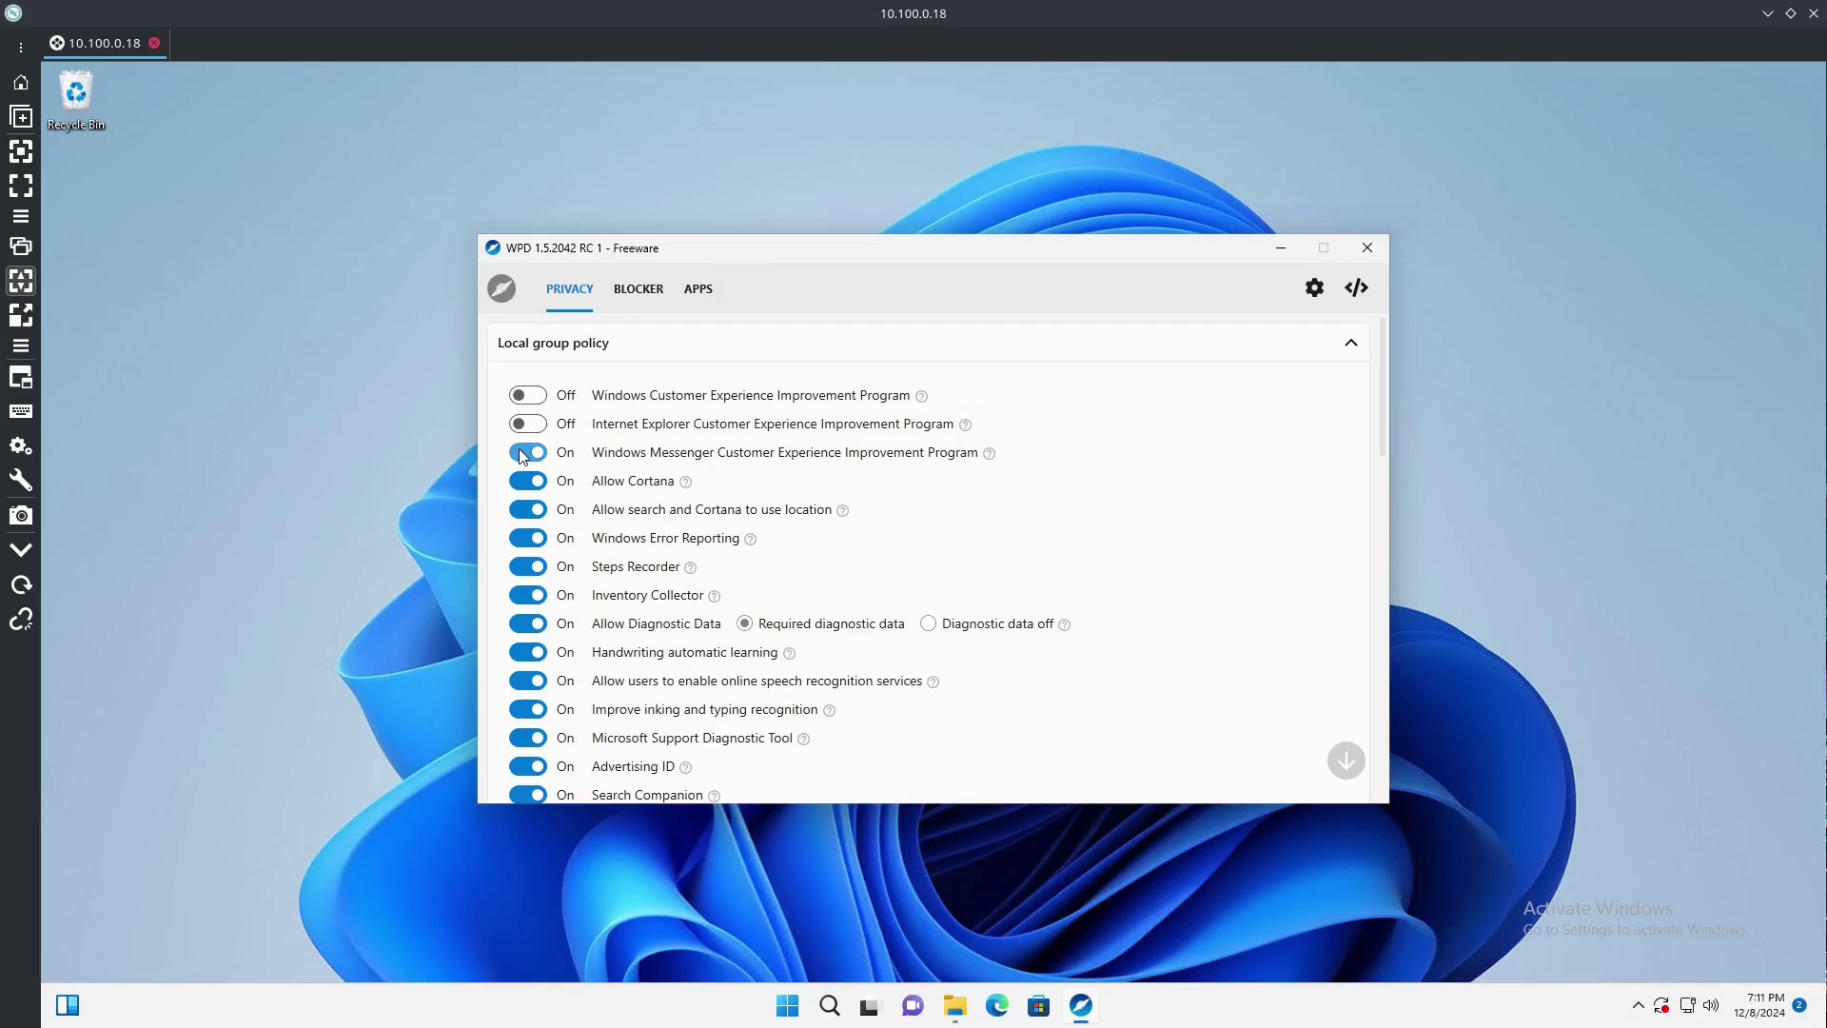
left_click(523, 456)
key("super")
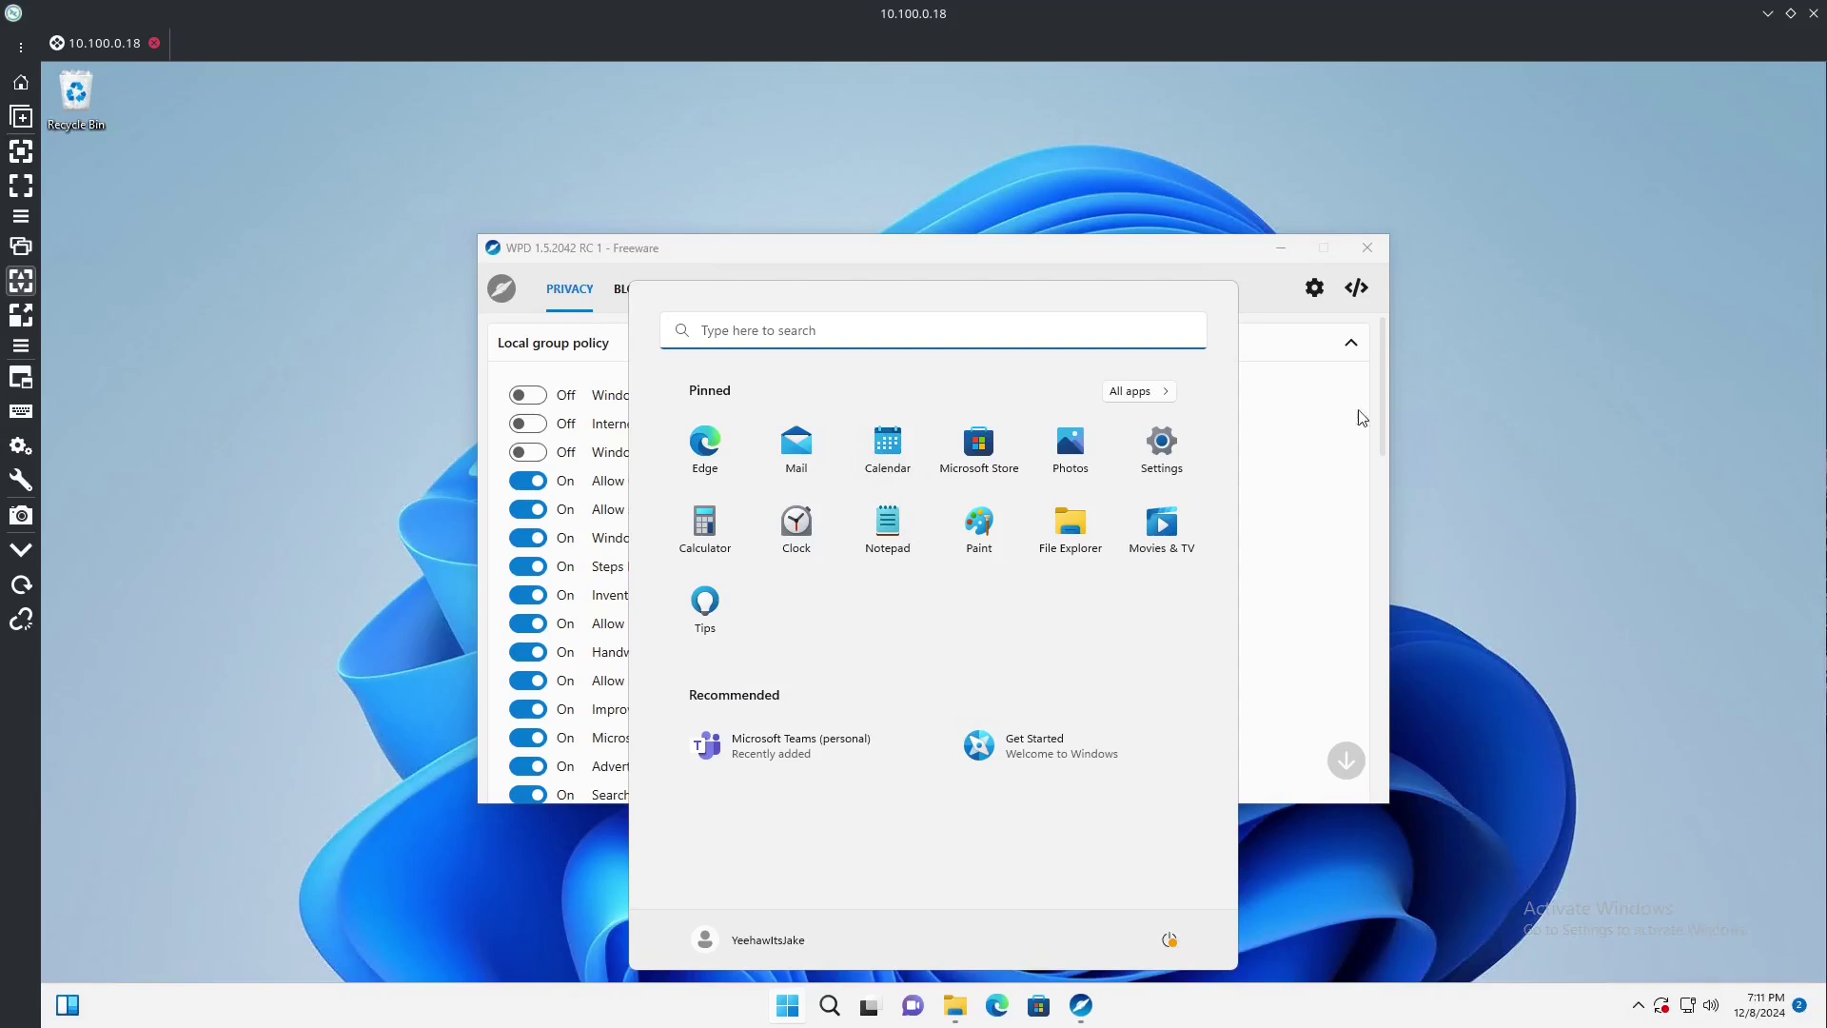
Turn off Cortana, Cortana location use, Windows Error Reporting and Steps Recorder.
left_click(1182, 260)
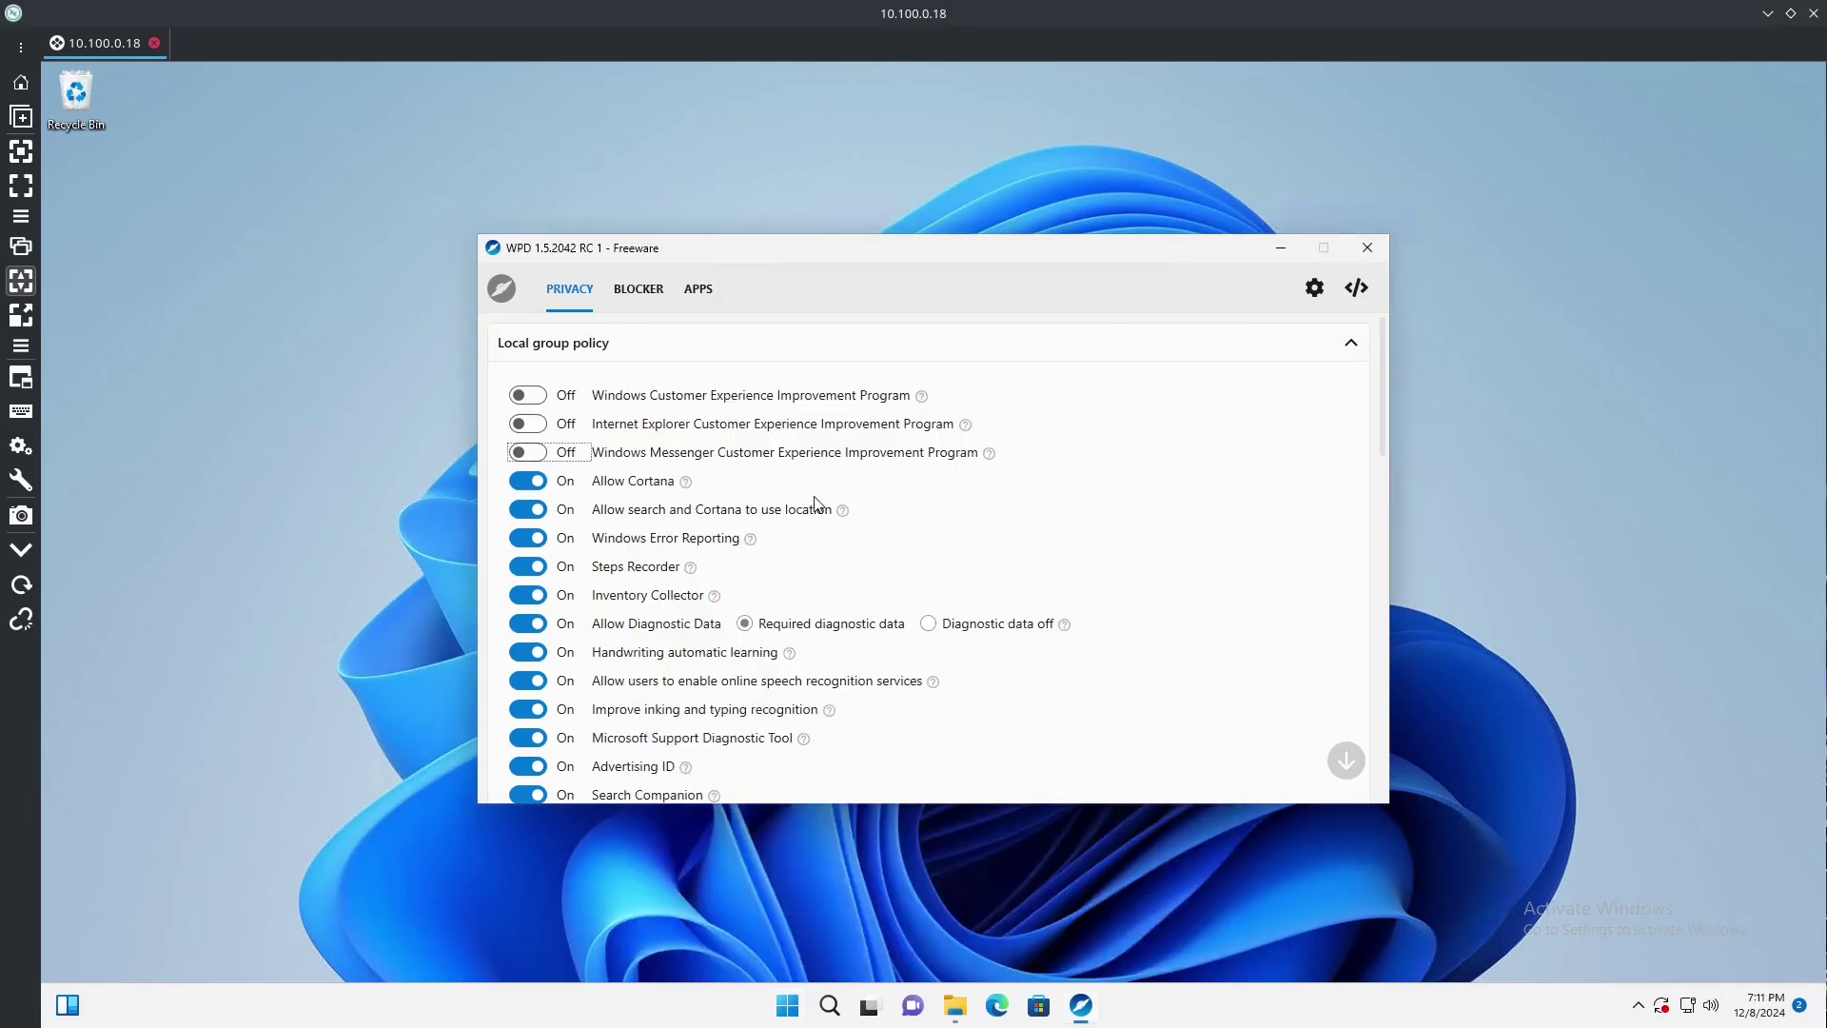
left_click(535, 482)
left_click(530, 511)
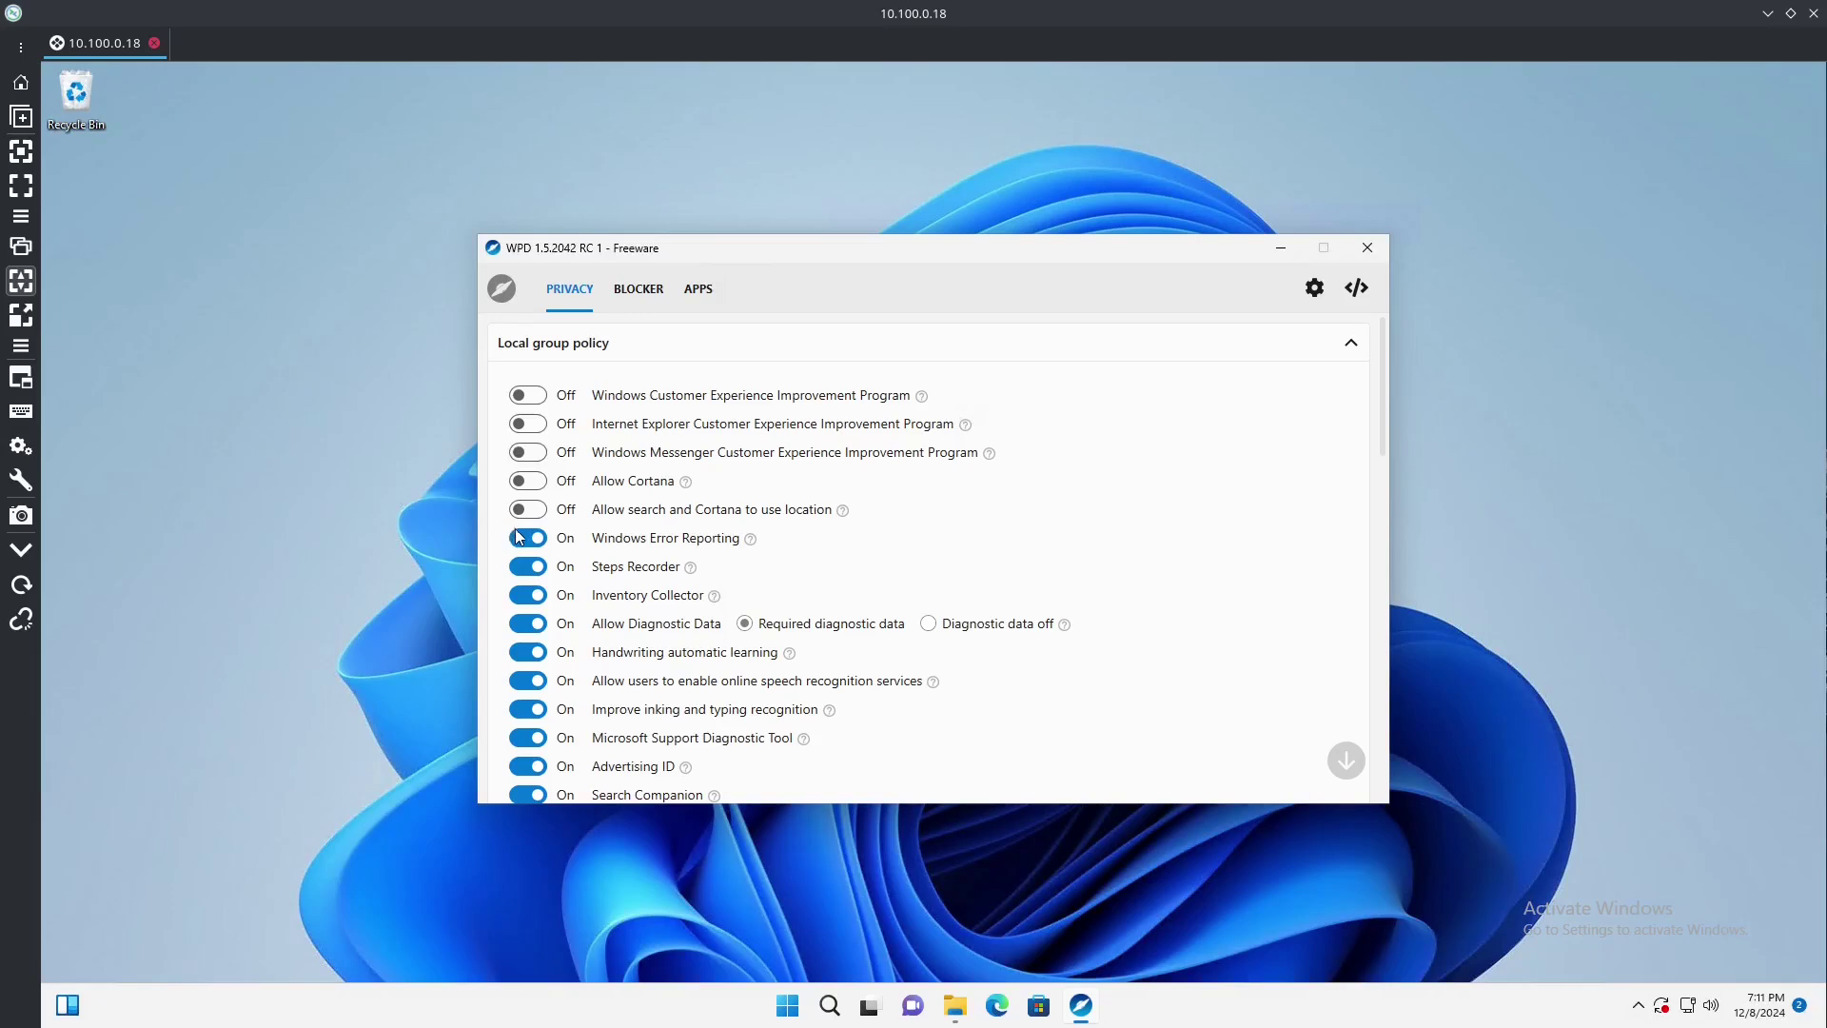
left_click(521, 539)
mouse_move(693, 574)
left_click(535, 568)
Turn off Inventory Collector, diagnostic data, handwriting learning, online speech and inking recognition.
left_click(565, 600)
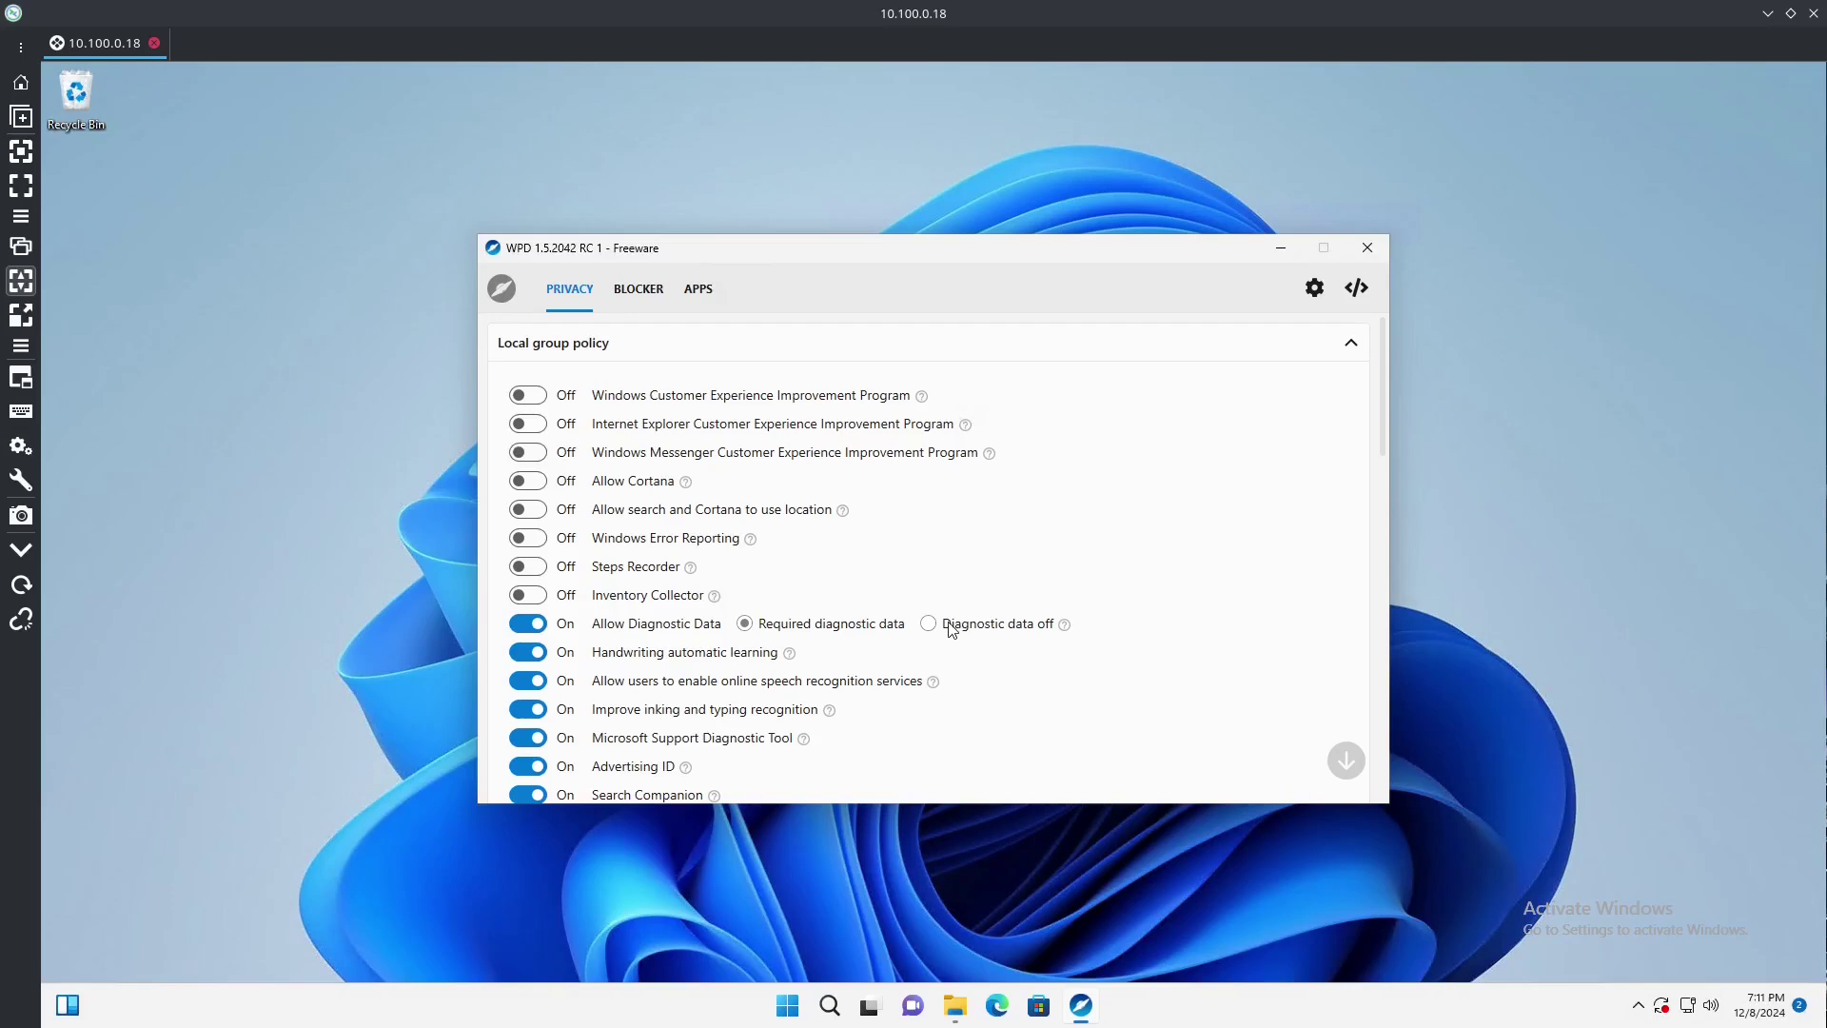
left_click(542, 625)
left_click(928, 625)
scroll(693, 612, "down", 1)
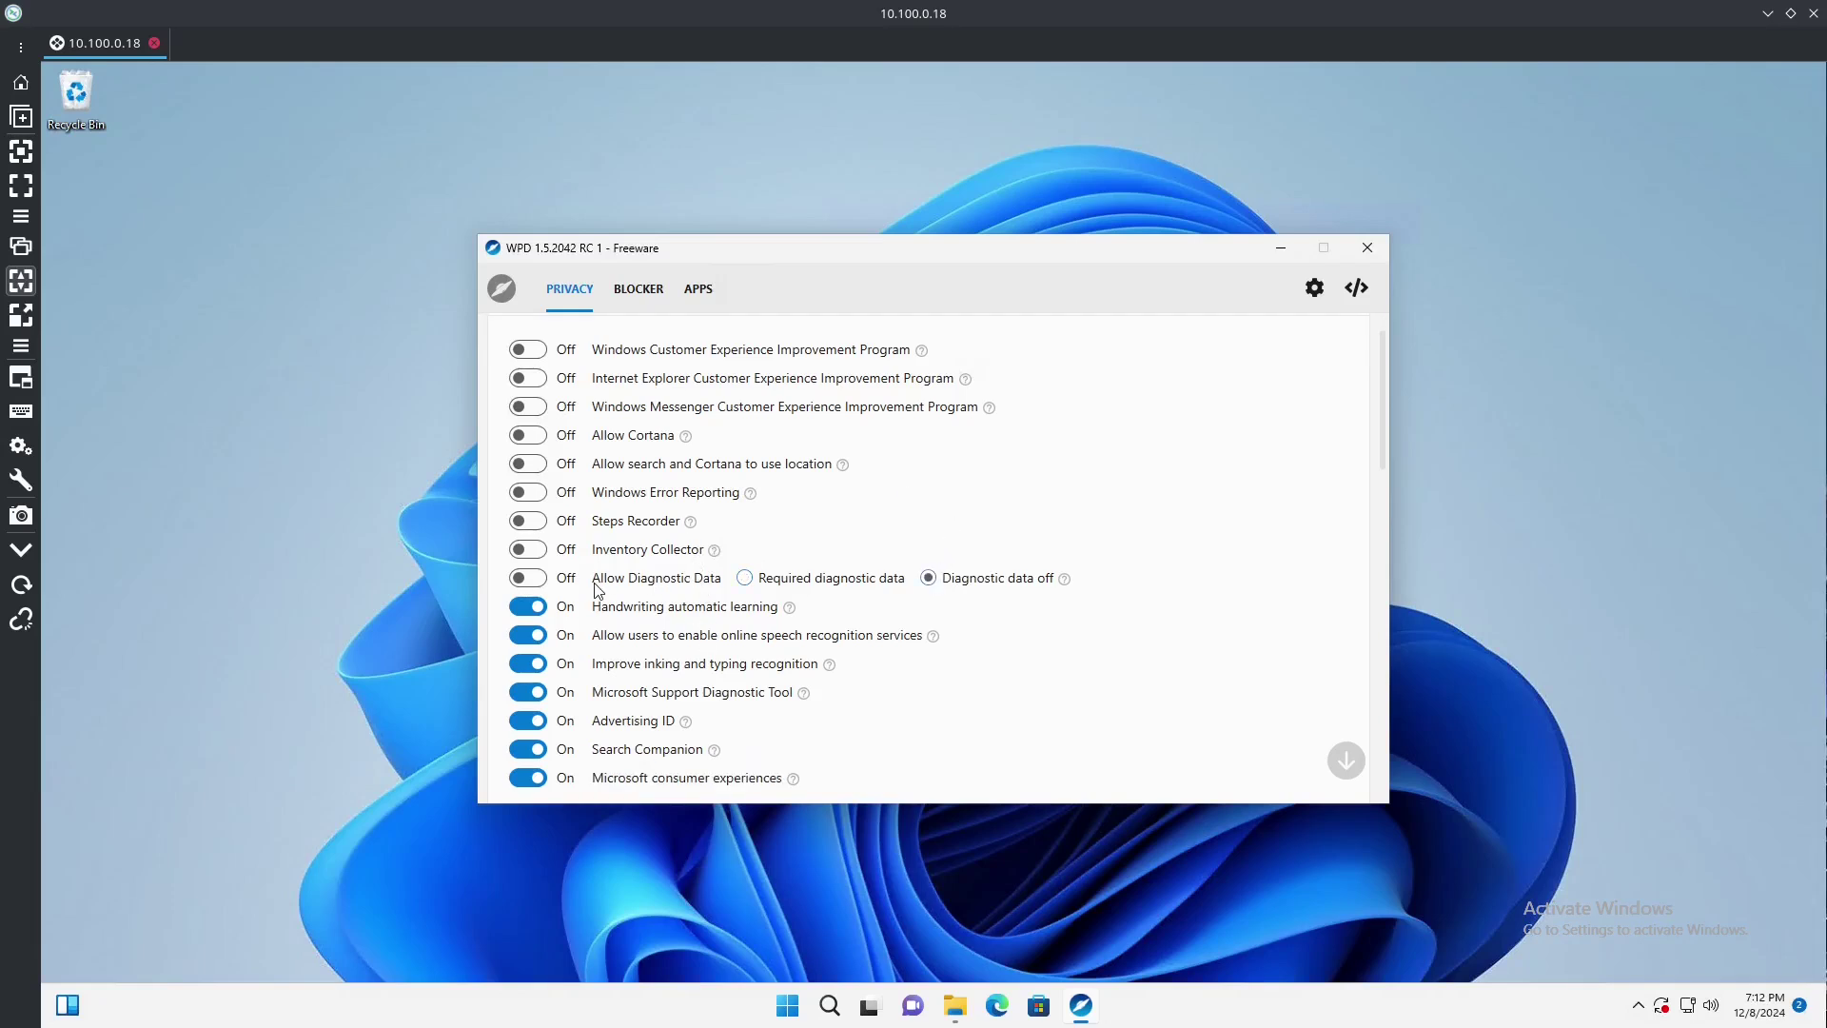
left_click(543, 612)
left_click(538, 638)
left_click(532, 666)
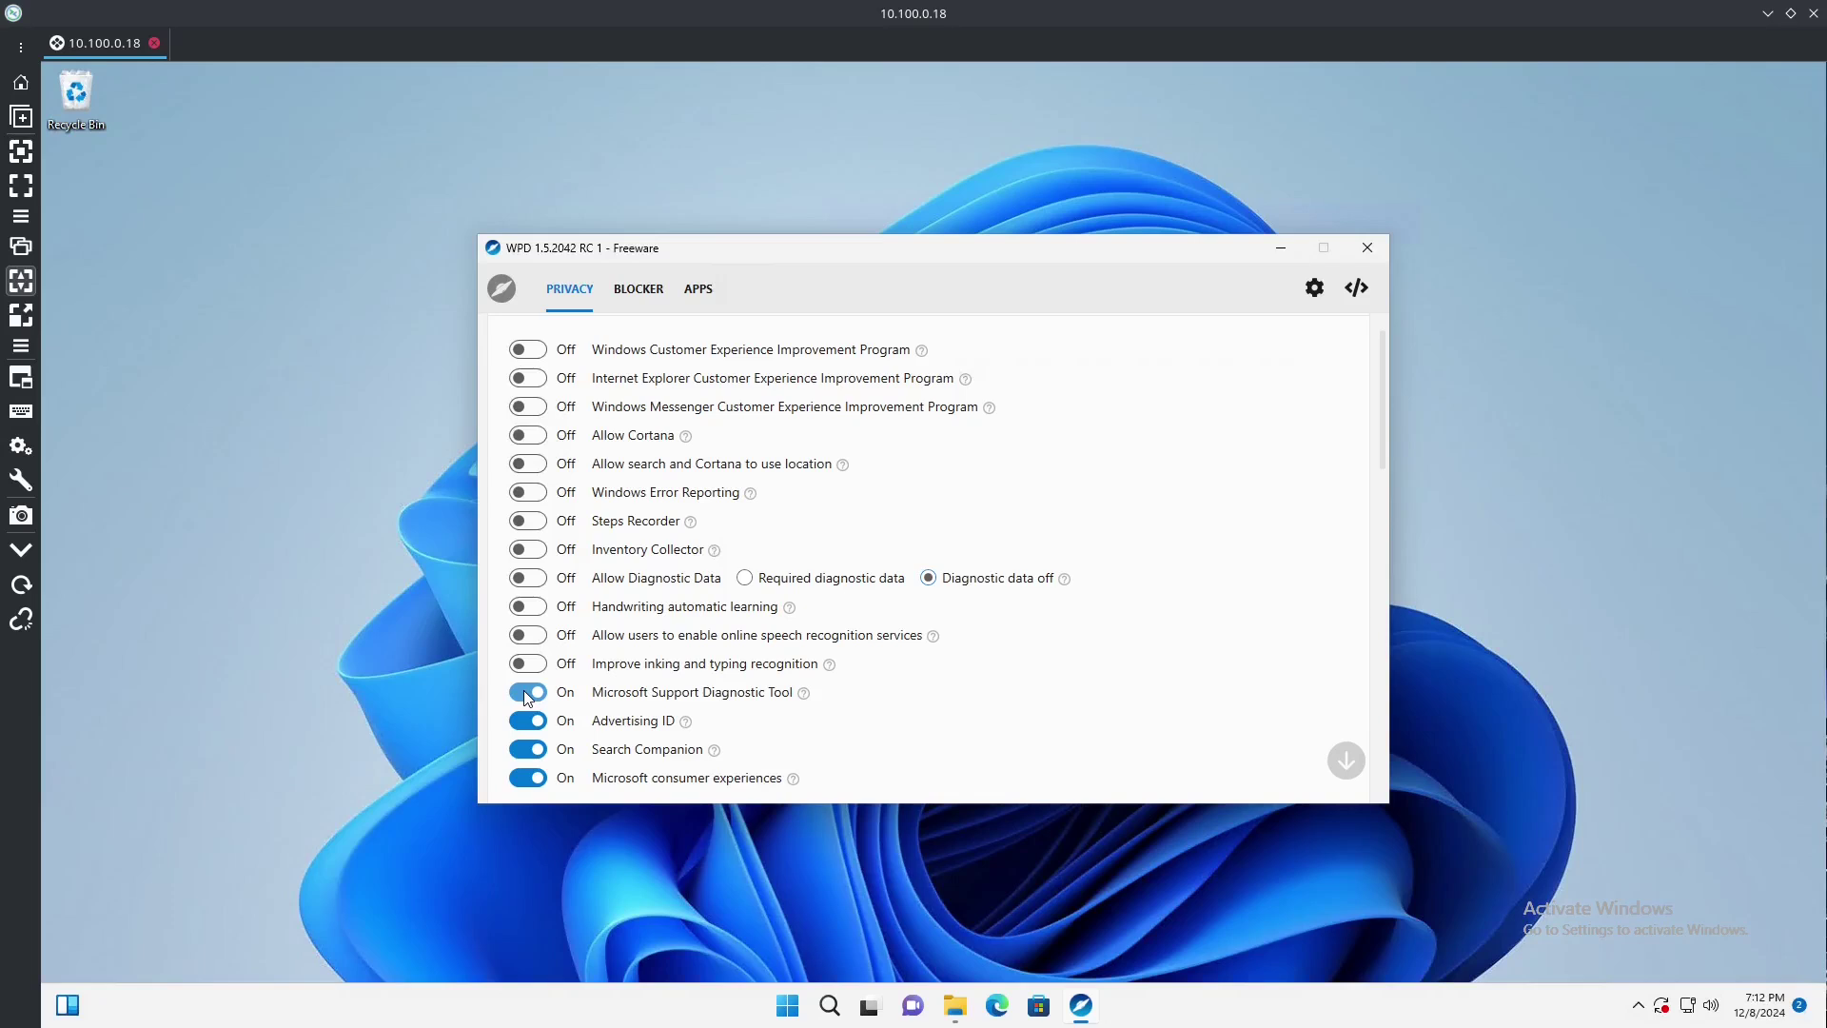
Turn off Support Diagnostic Tool, Advertising ID, Search Companion and Microsoft consumer experiences.
left_click(527, 695)
left_click(530, 723)
left_click(527, 752)
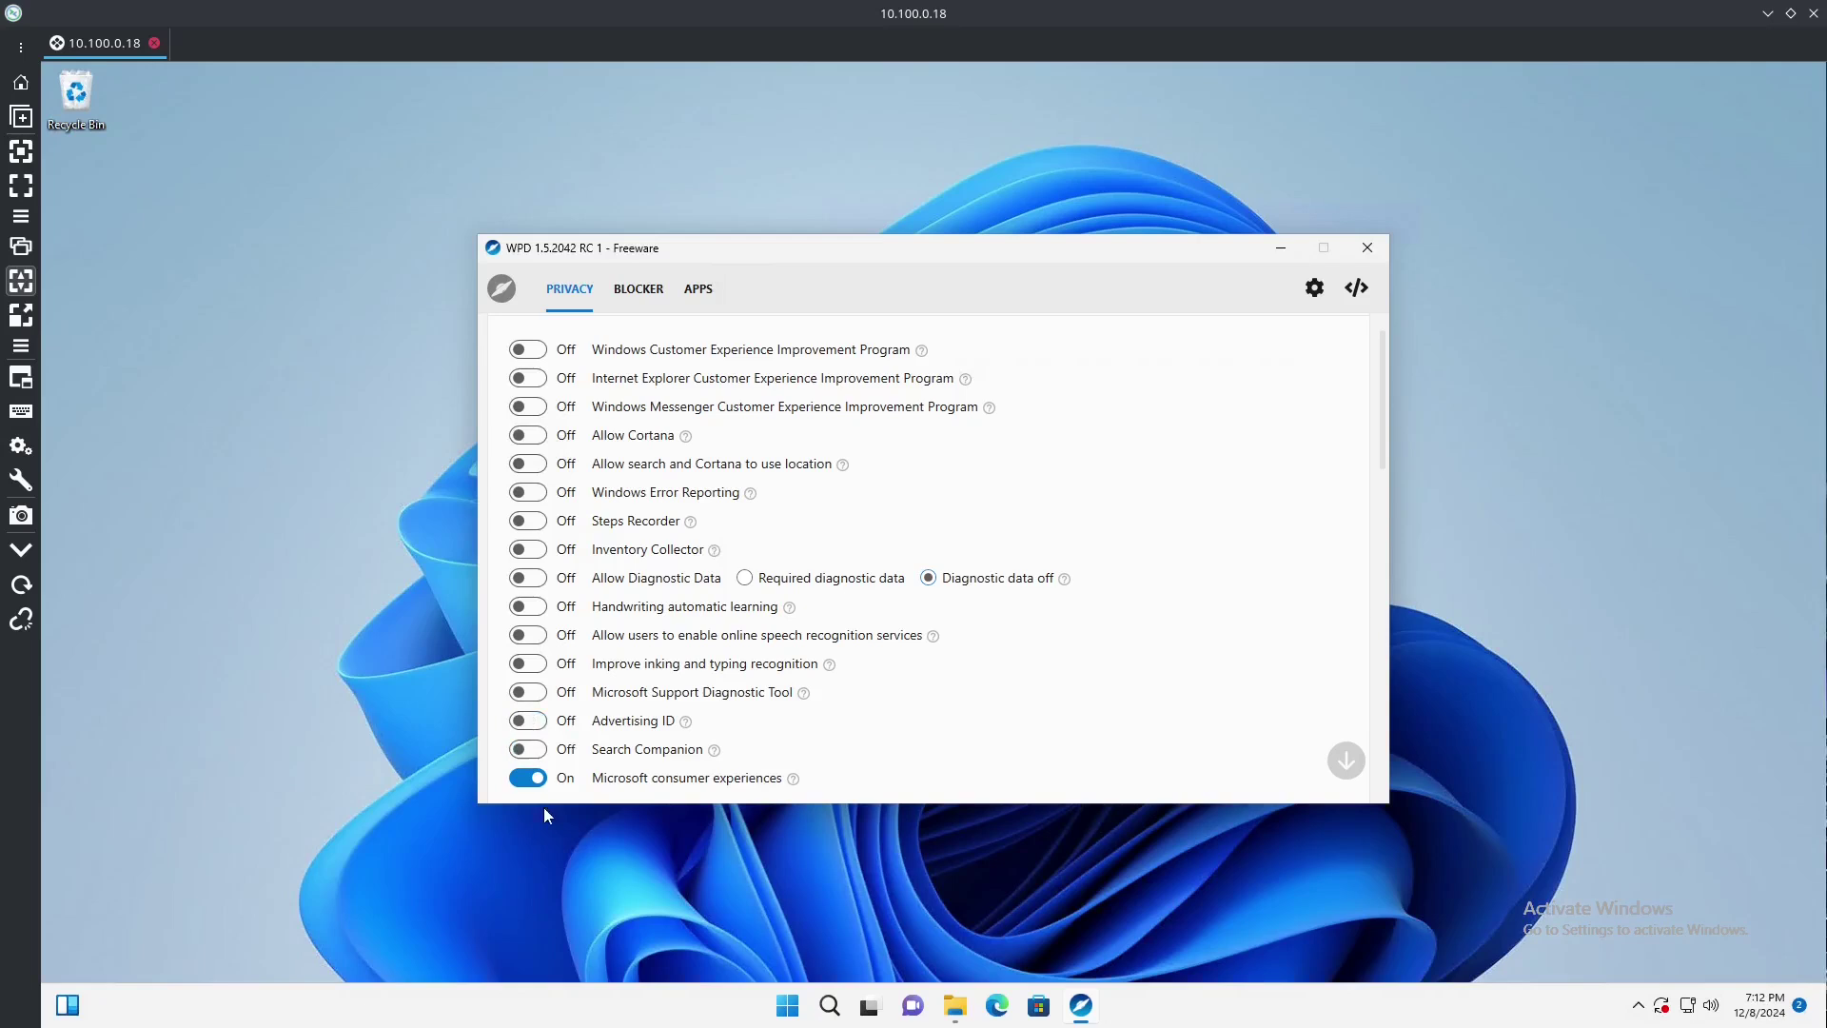
left_click(530, 780)
scroll(638, 655, "down", 3)
scroll(642, 652, "down", 6)
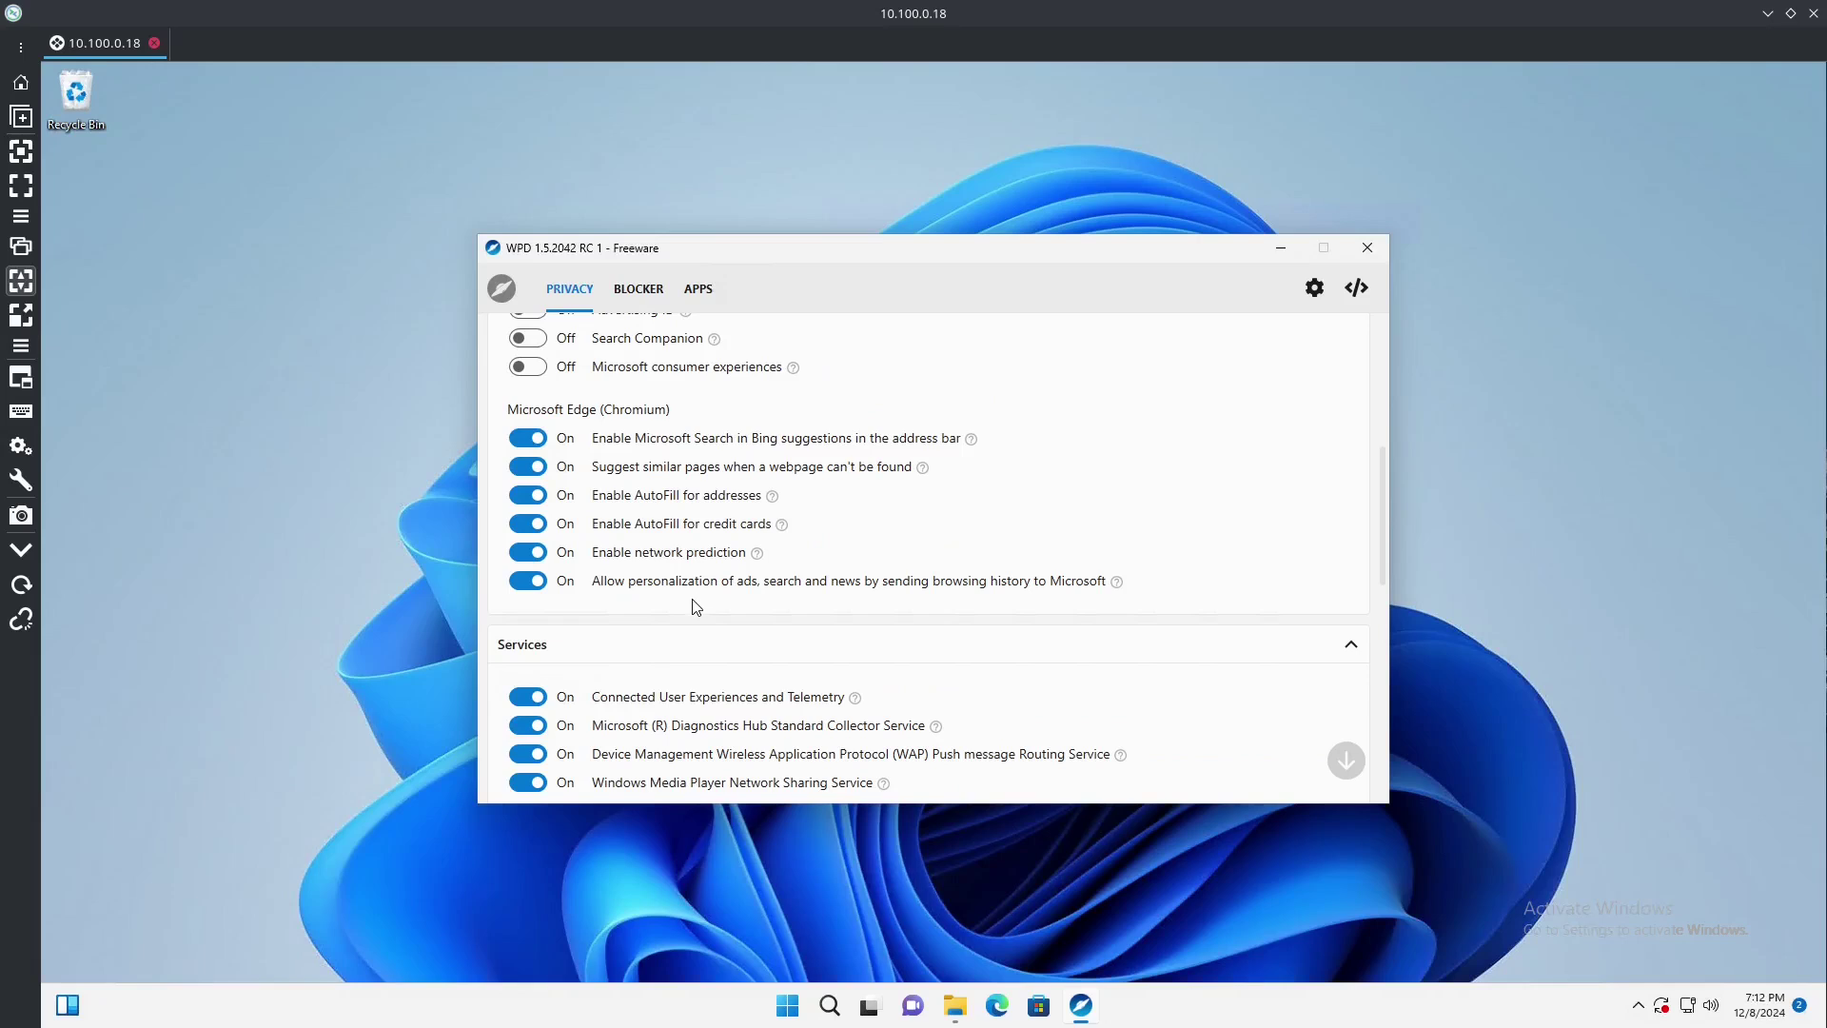
Turn off Edge AutoFill, network prediction, ad personalization, Bing suggestions and similar-page suggestions.
left_click(527, 495)
left_click(524, 523)
left_click(526, 552)
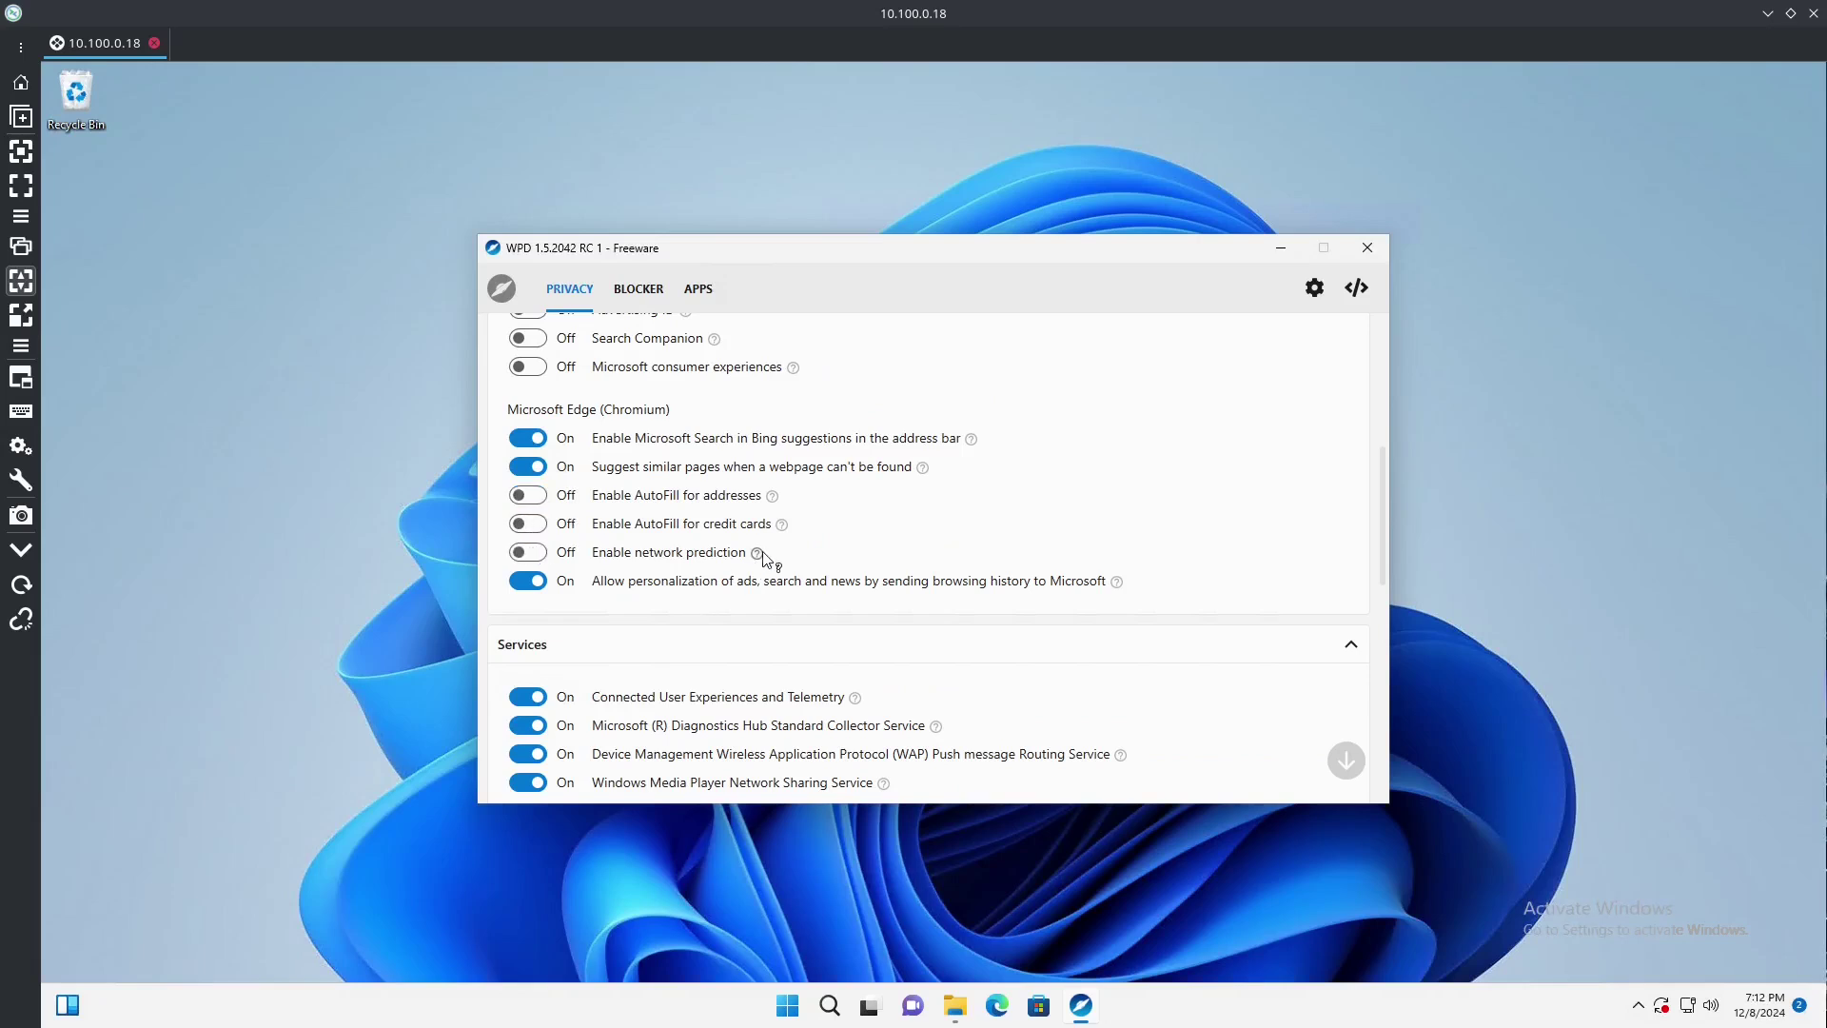
mouse_move(759, 556)
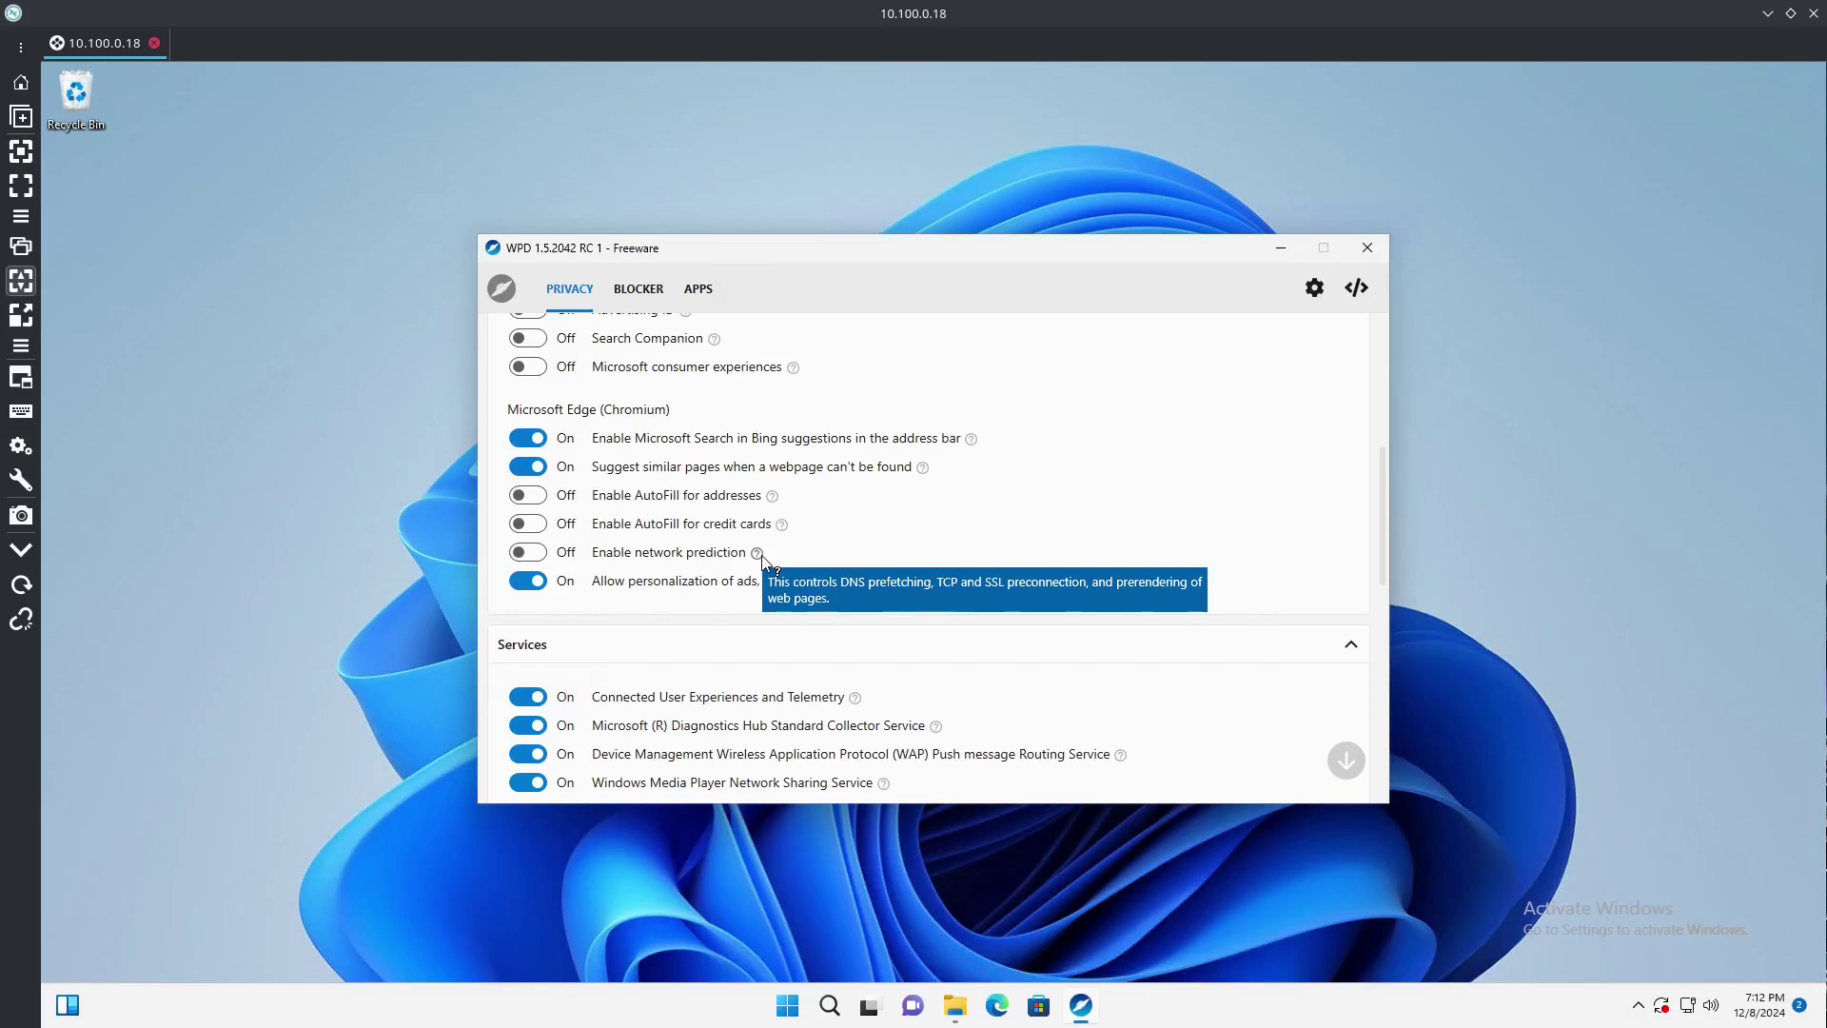
left_click(522, 583)
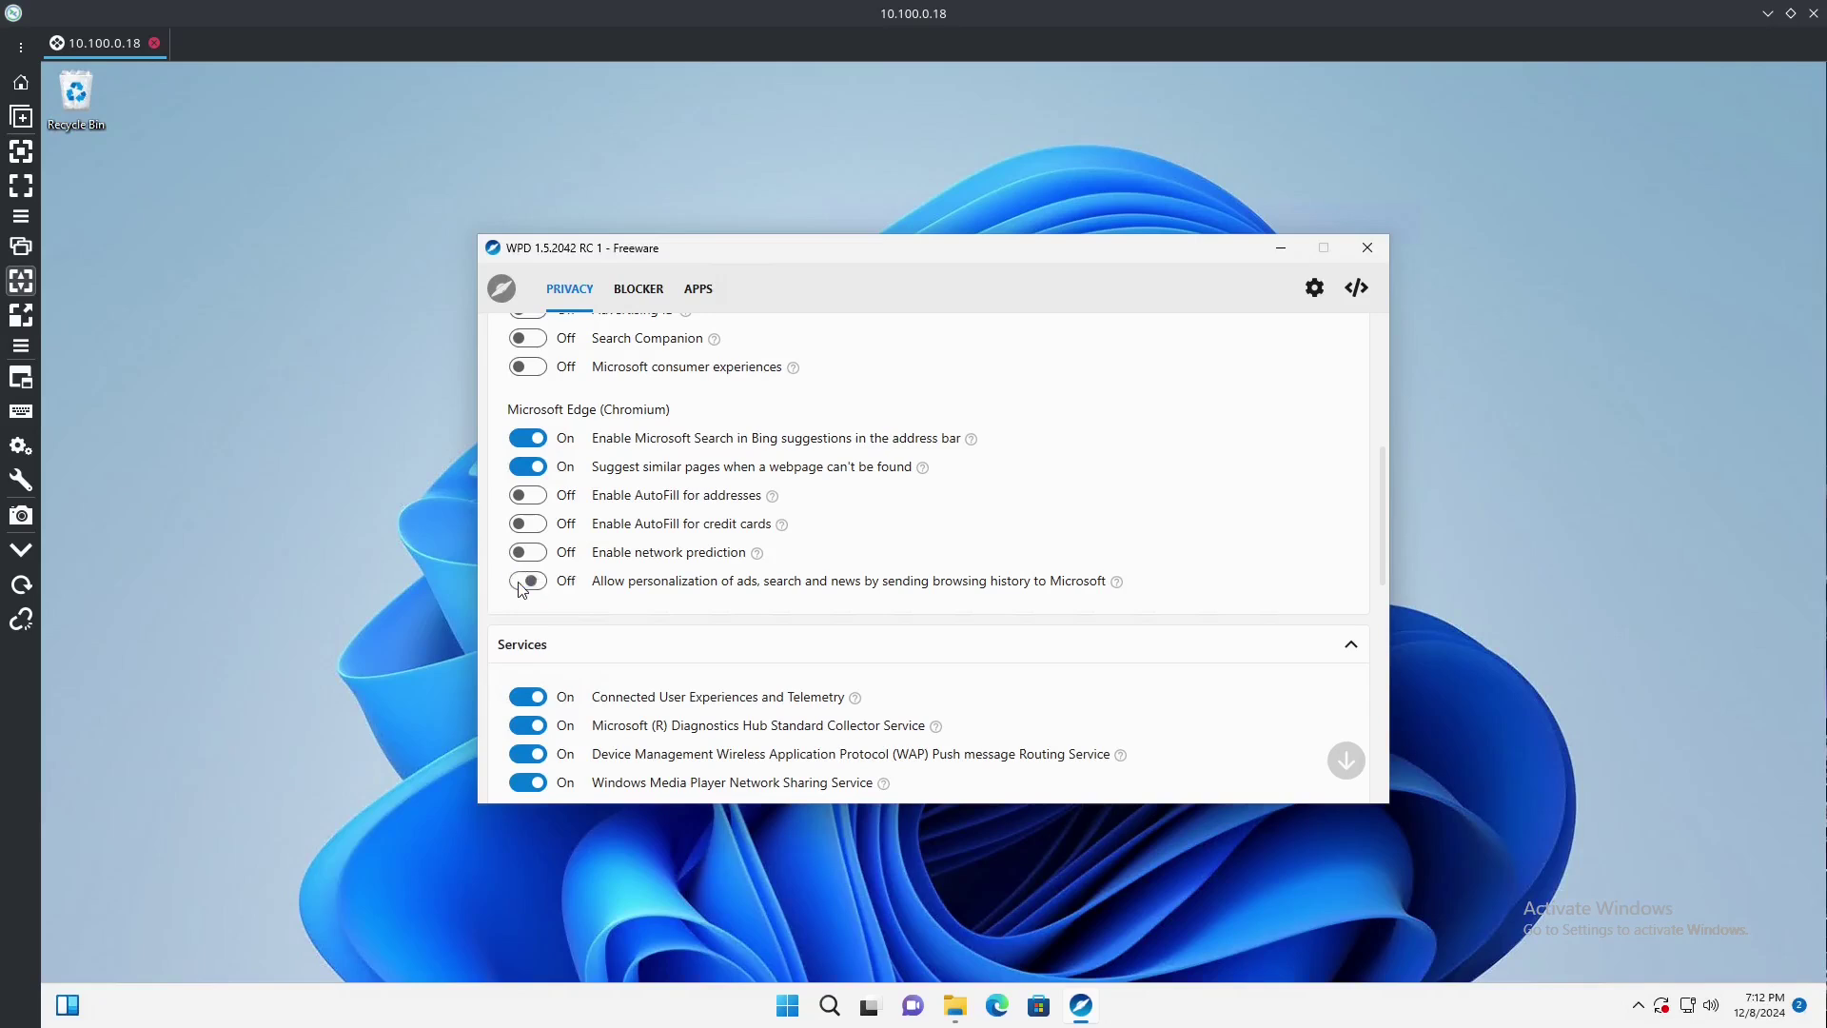
left_click(524, 438)
left_click(531, 467)
Turn off Connected User Experiences, Diagnostics Hub, WAP Push and Media Player Network Sharing services.
scroll(623, 652, "down", 2)
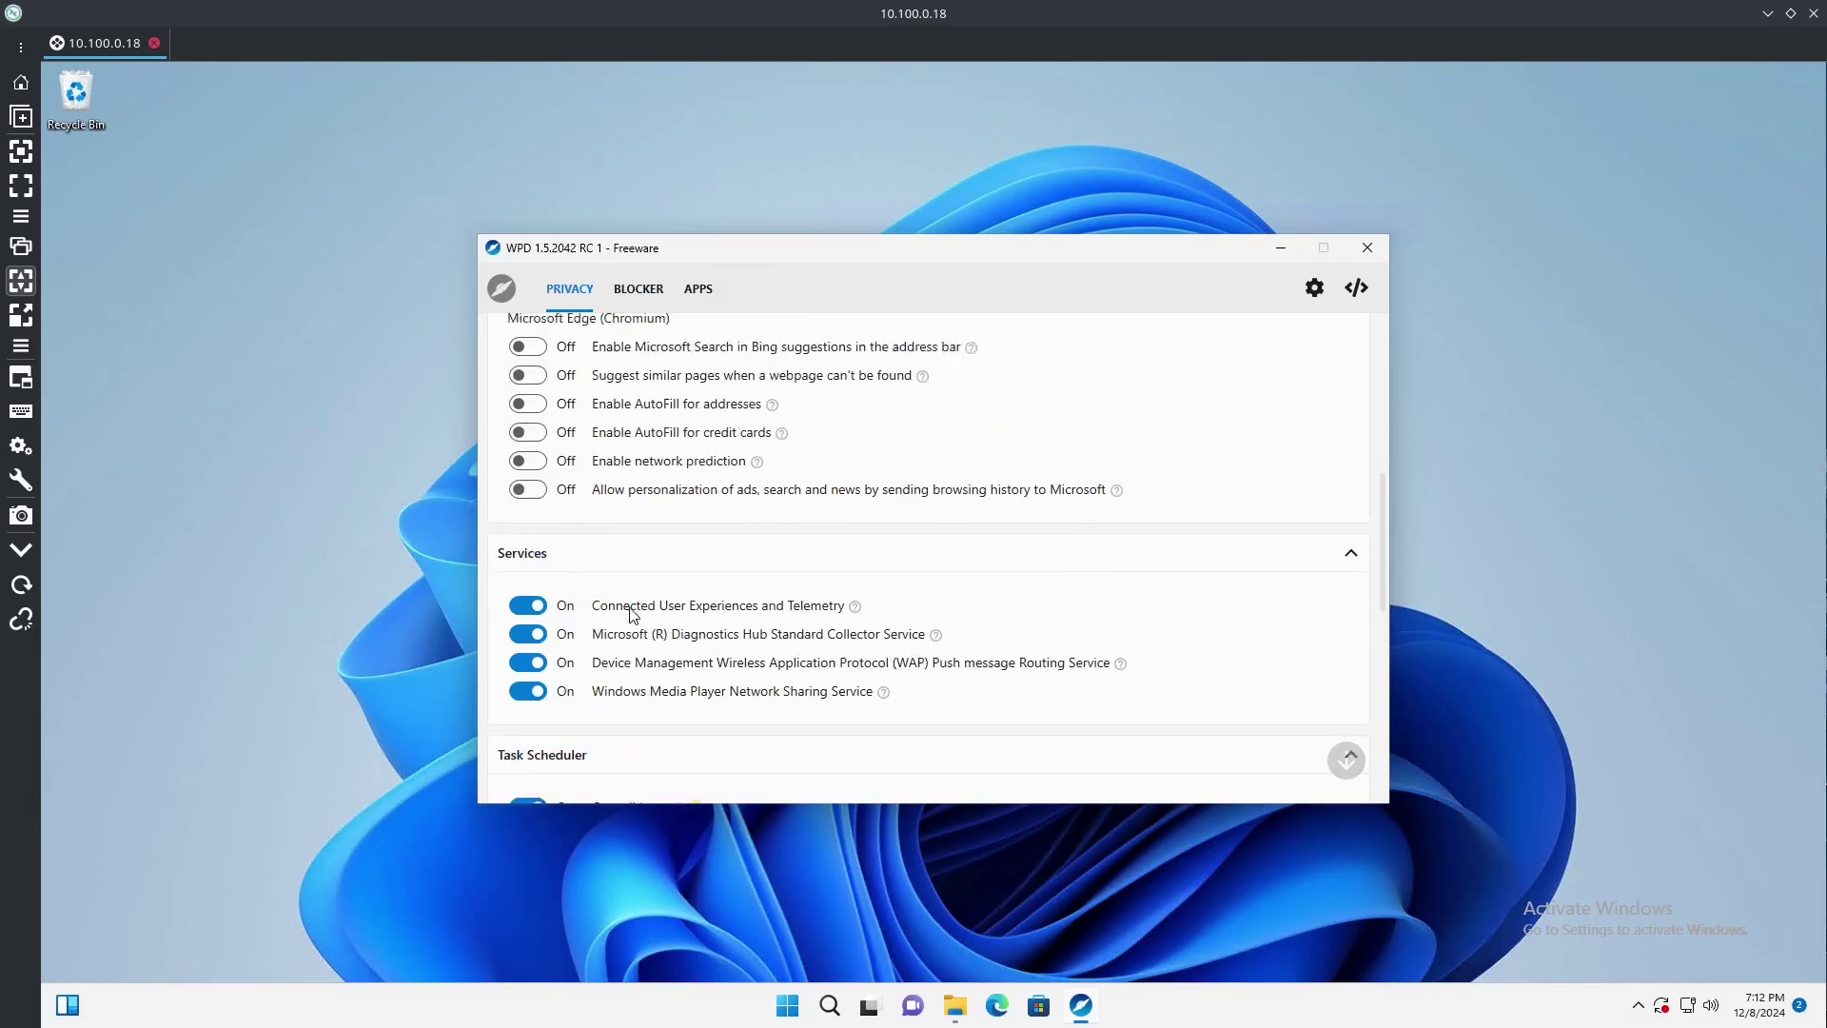
scroll(532, 476, "up", 1)
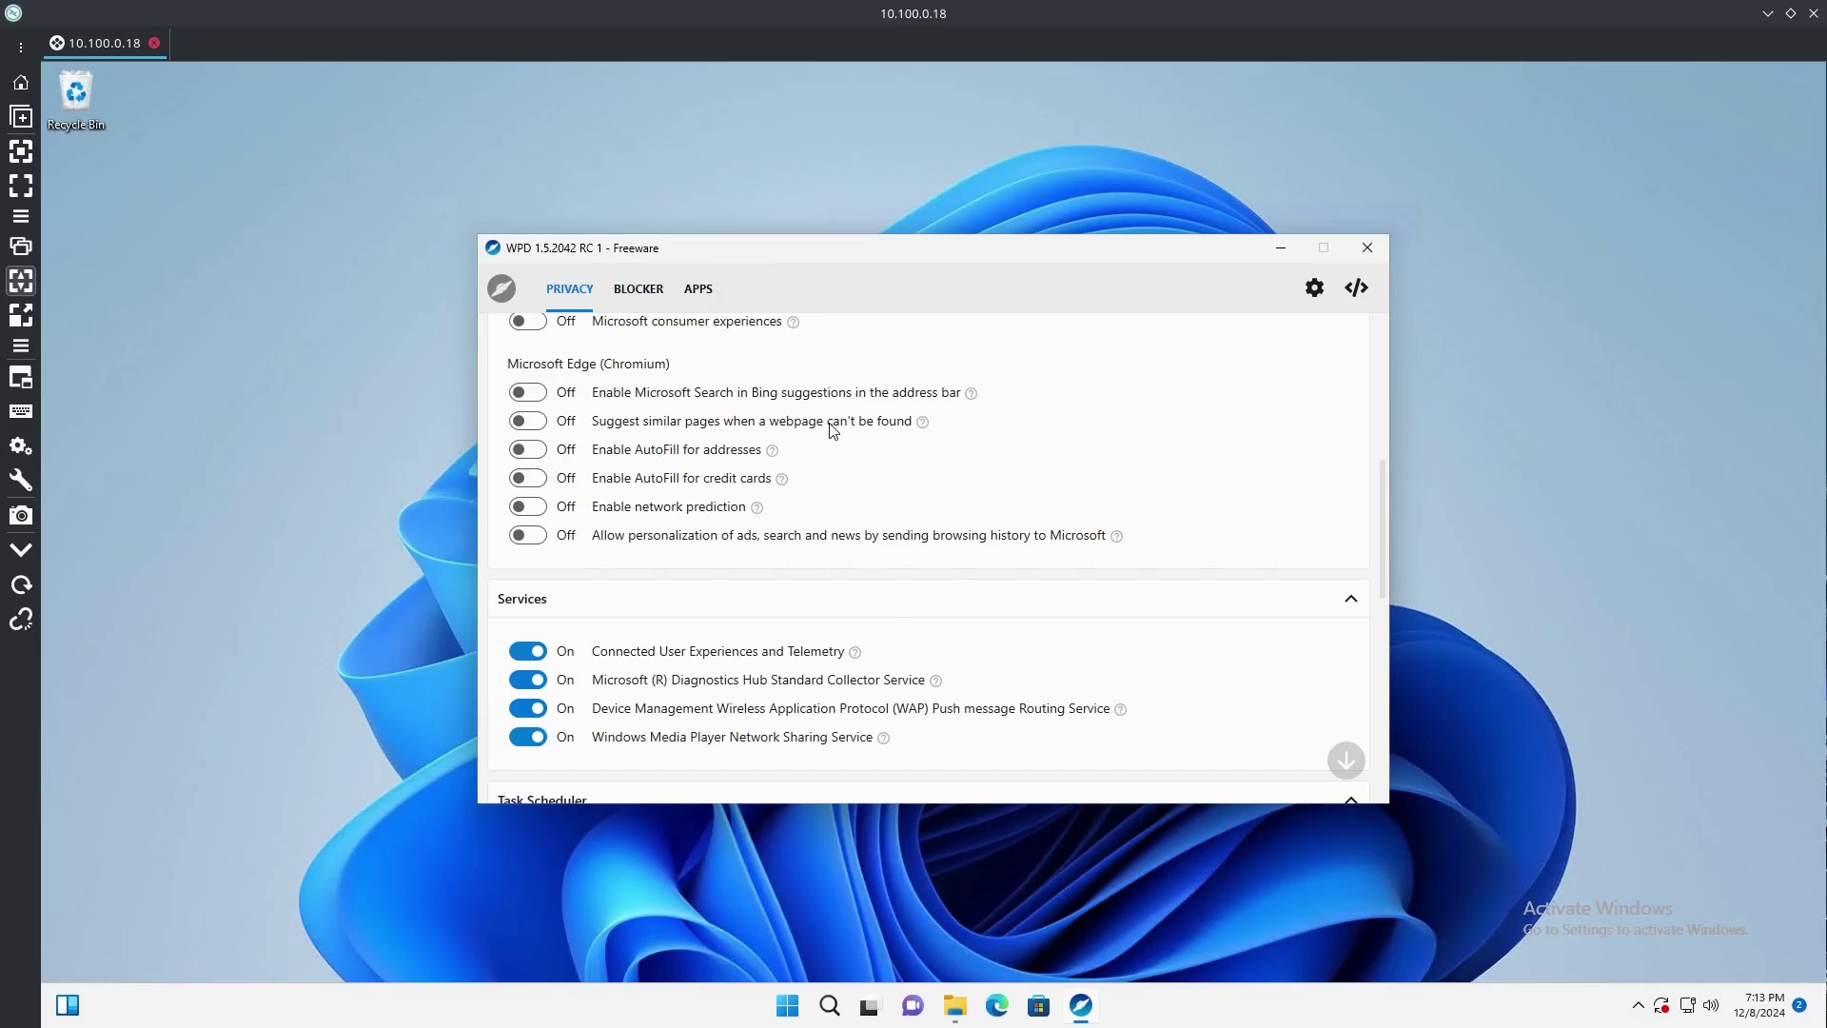
scroll(832, 431, "down", 2)
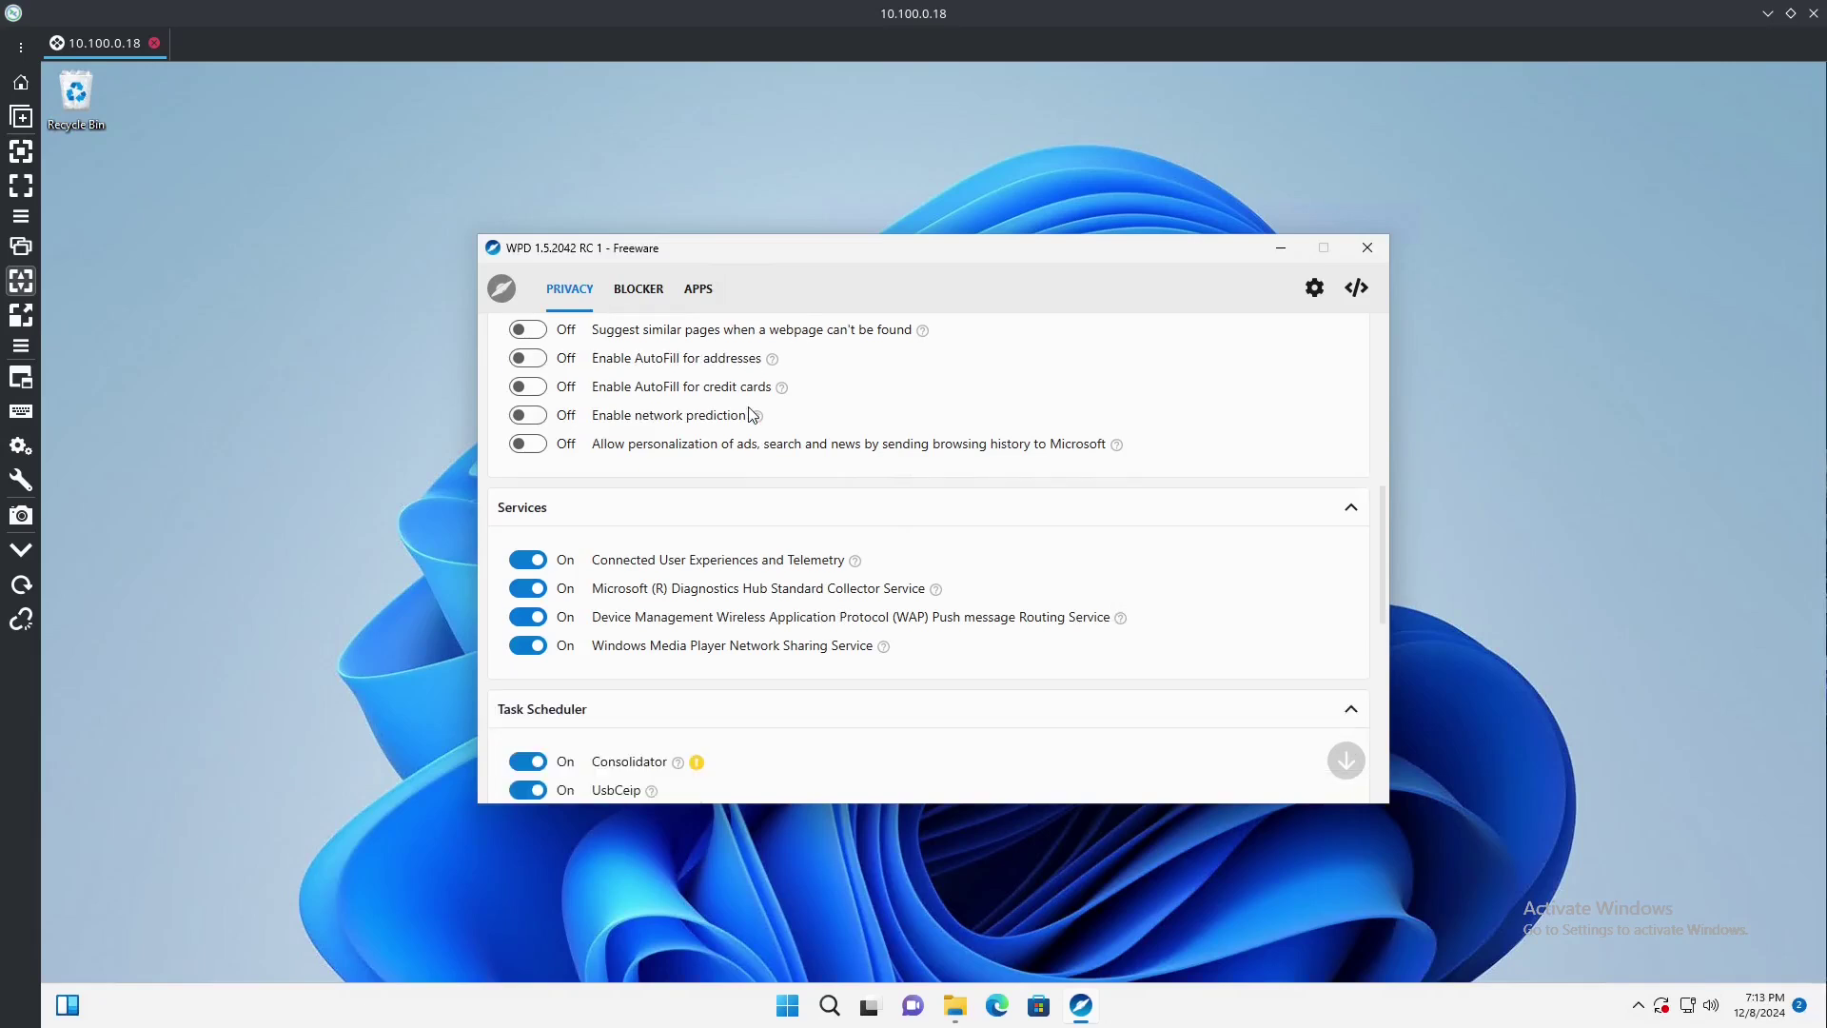
left_click(528, 561)
left_click(536, 589)
mouse_move(1121, 619)
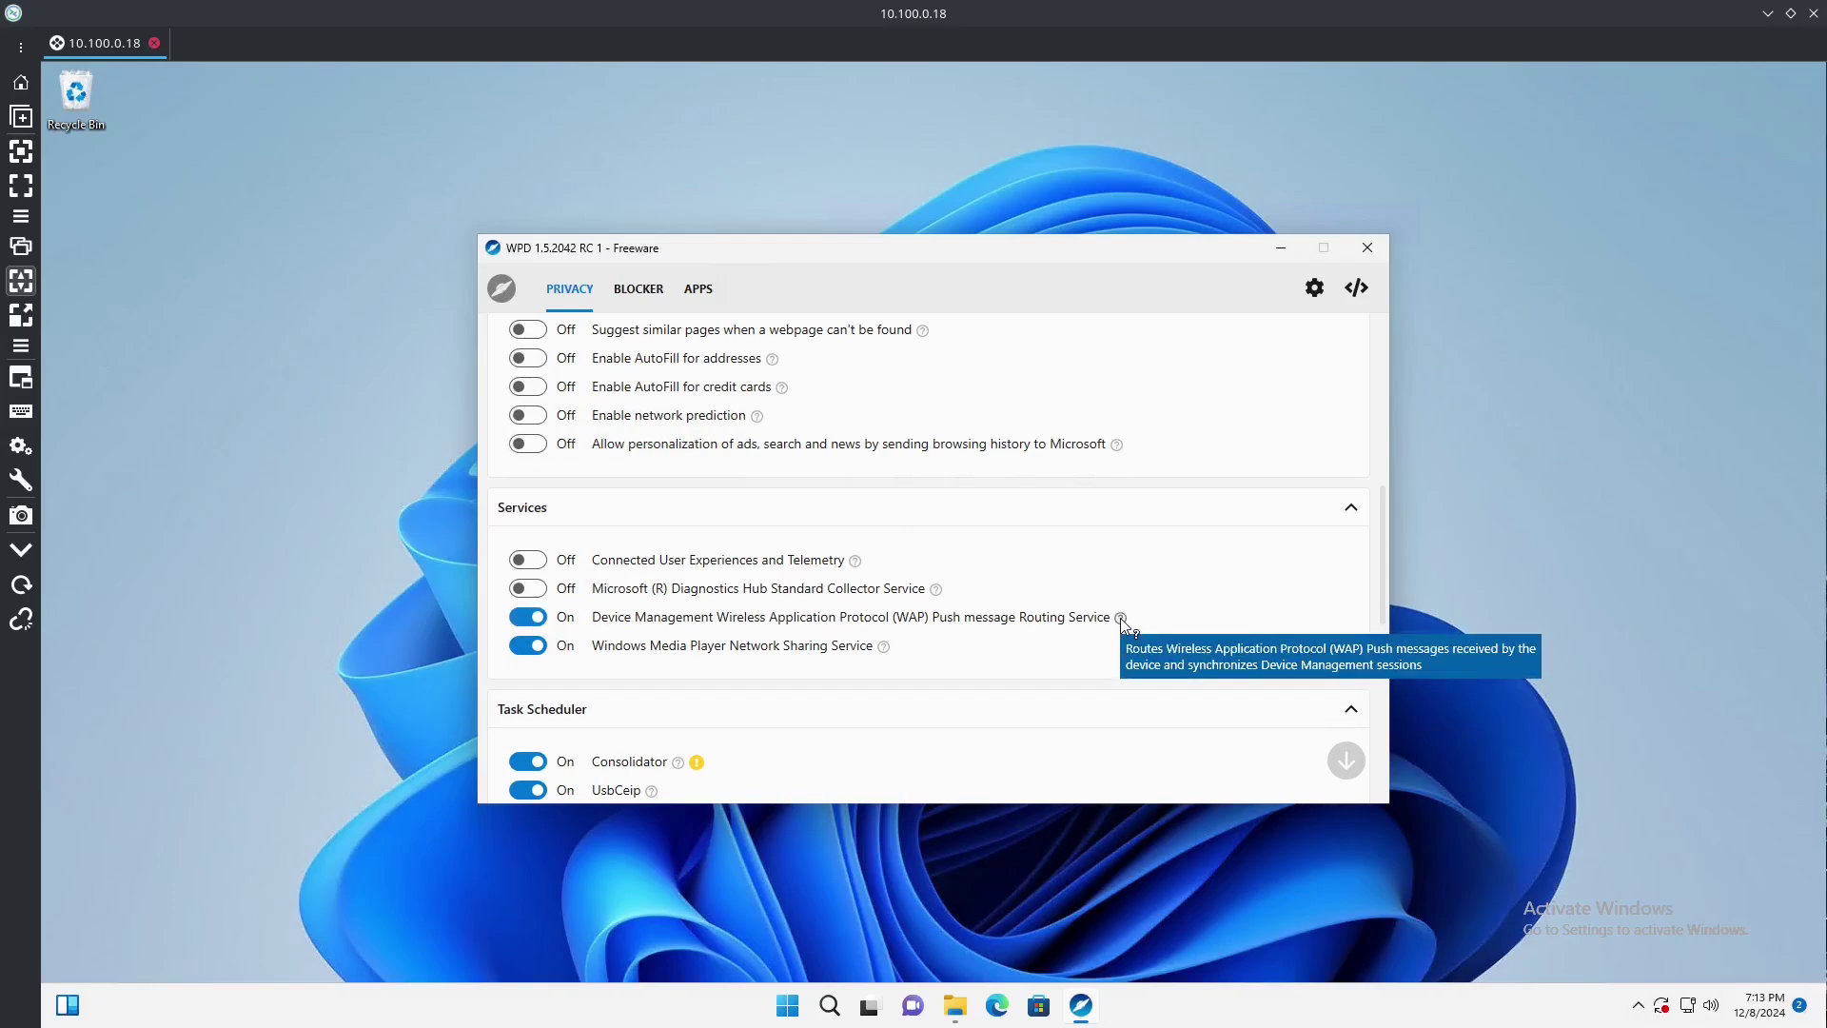
left_click(528, 618)
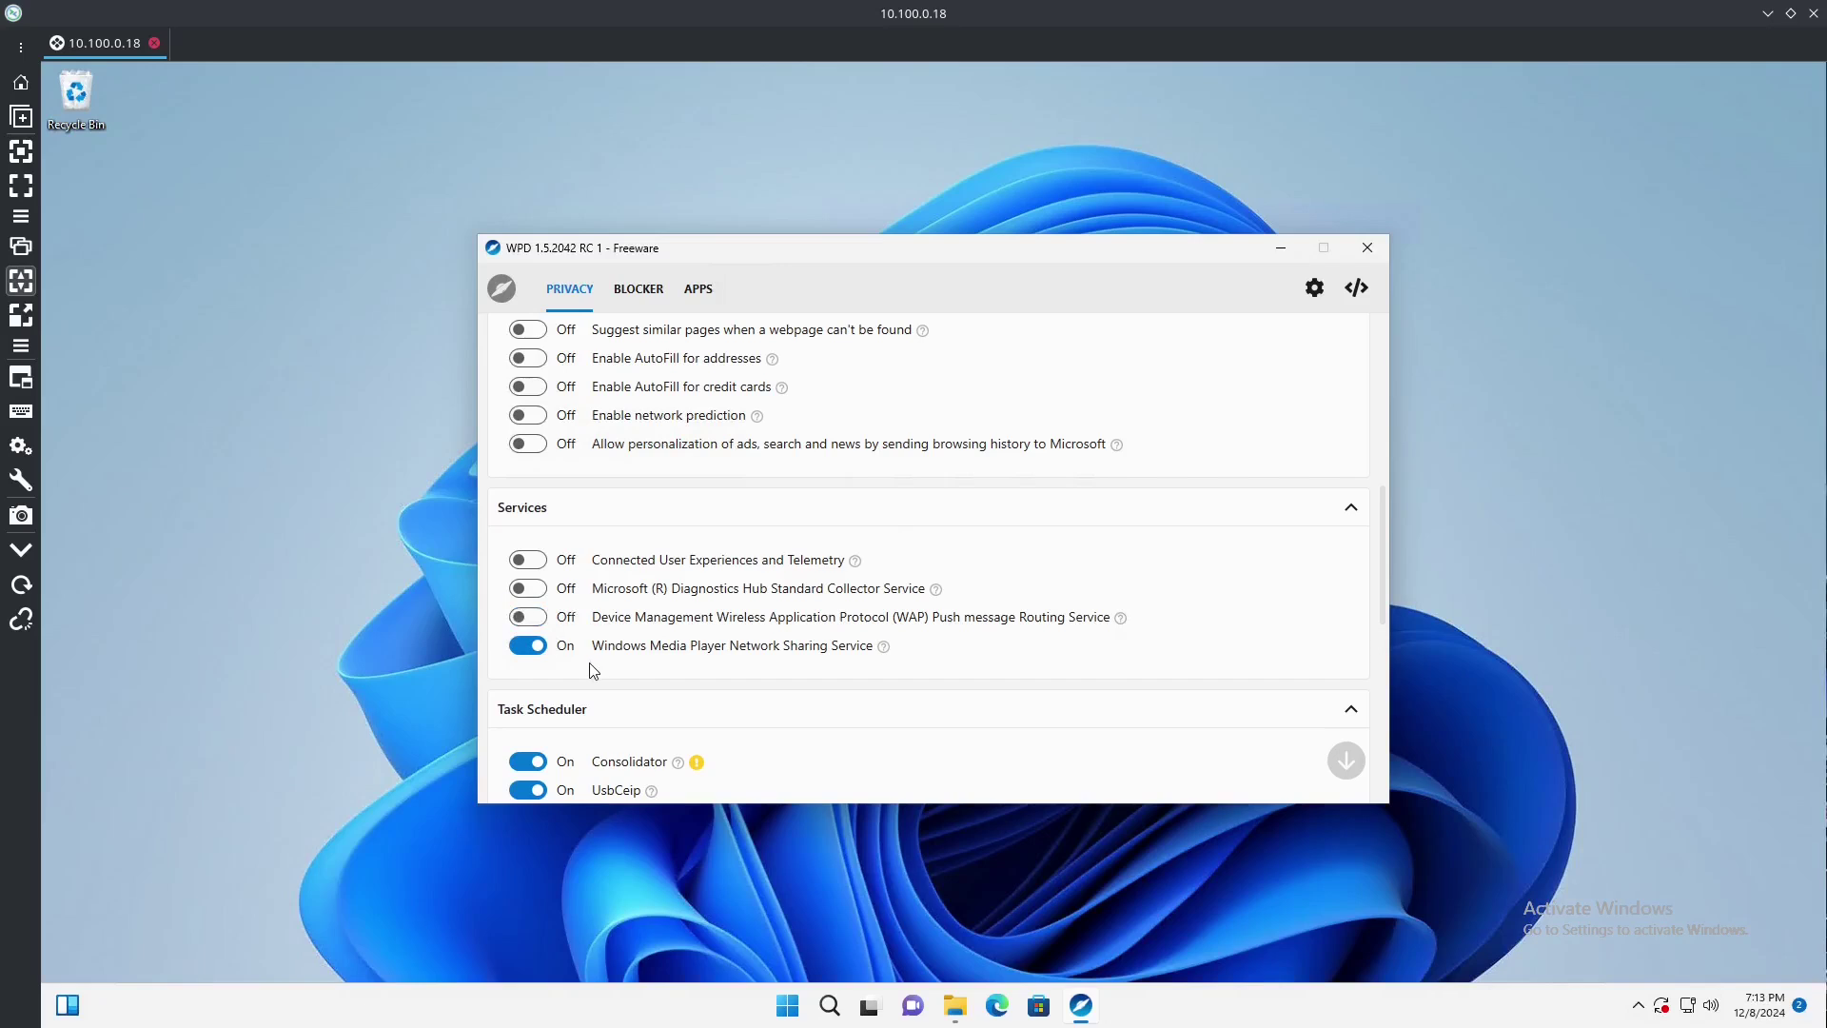
left_click(527, 646)
Disable the Consolidator, UsbCeip and Sqm-Tasks scheduled tasks.
scroll(739, 674, "down", 2)
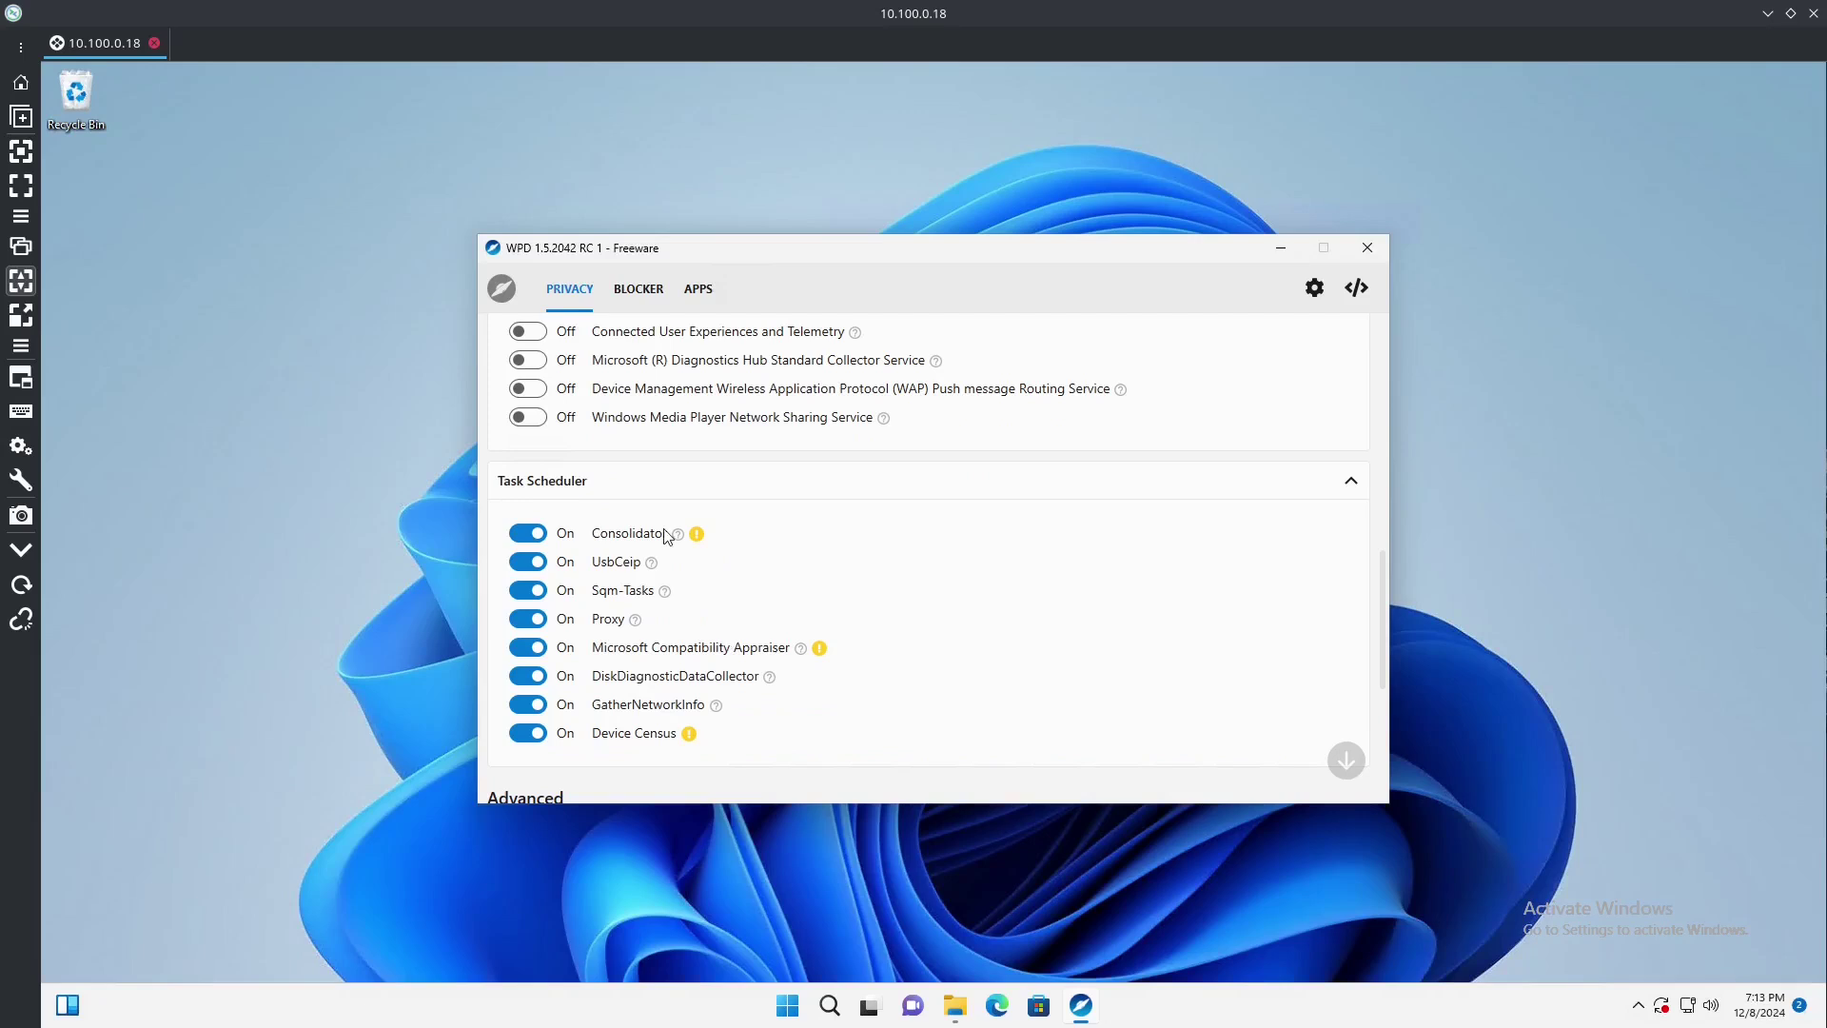
mouse_move(697, 535)
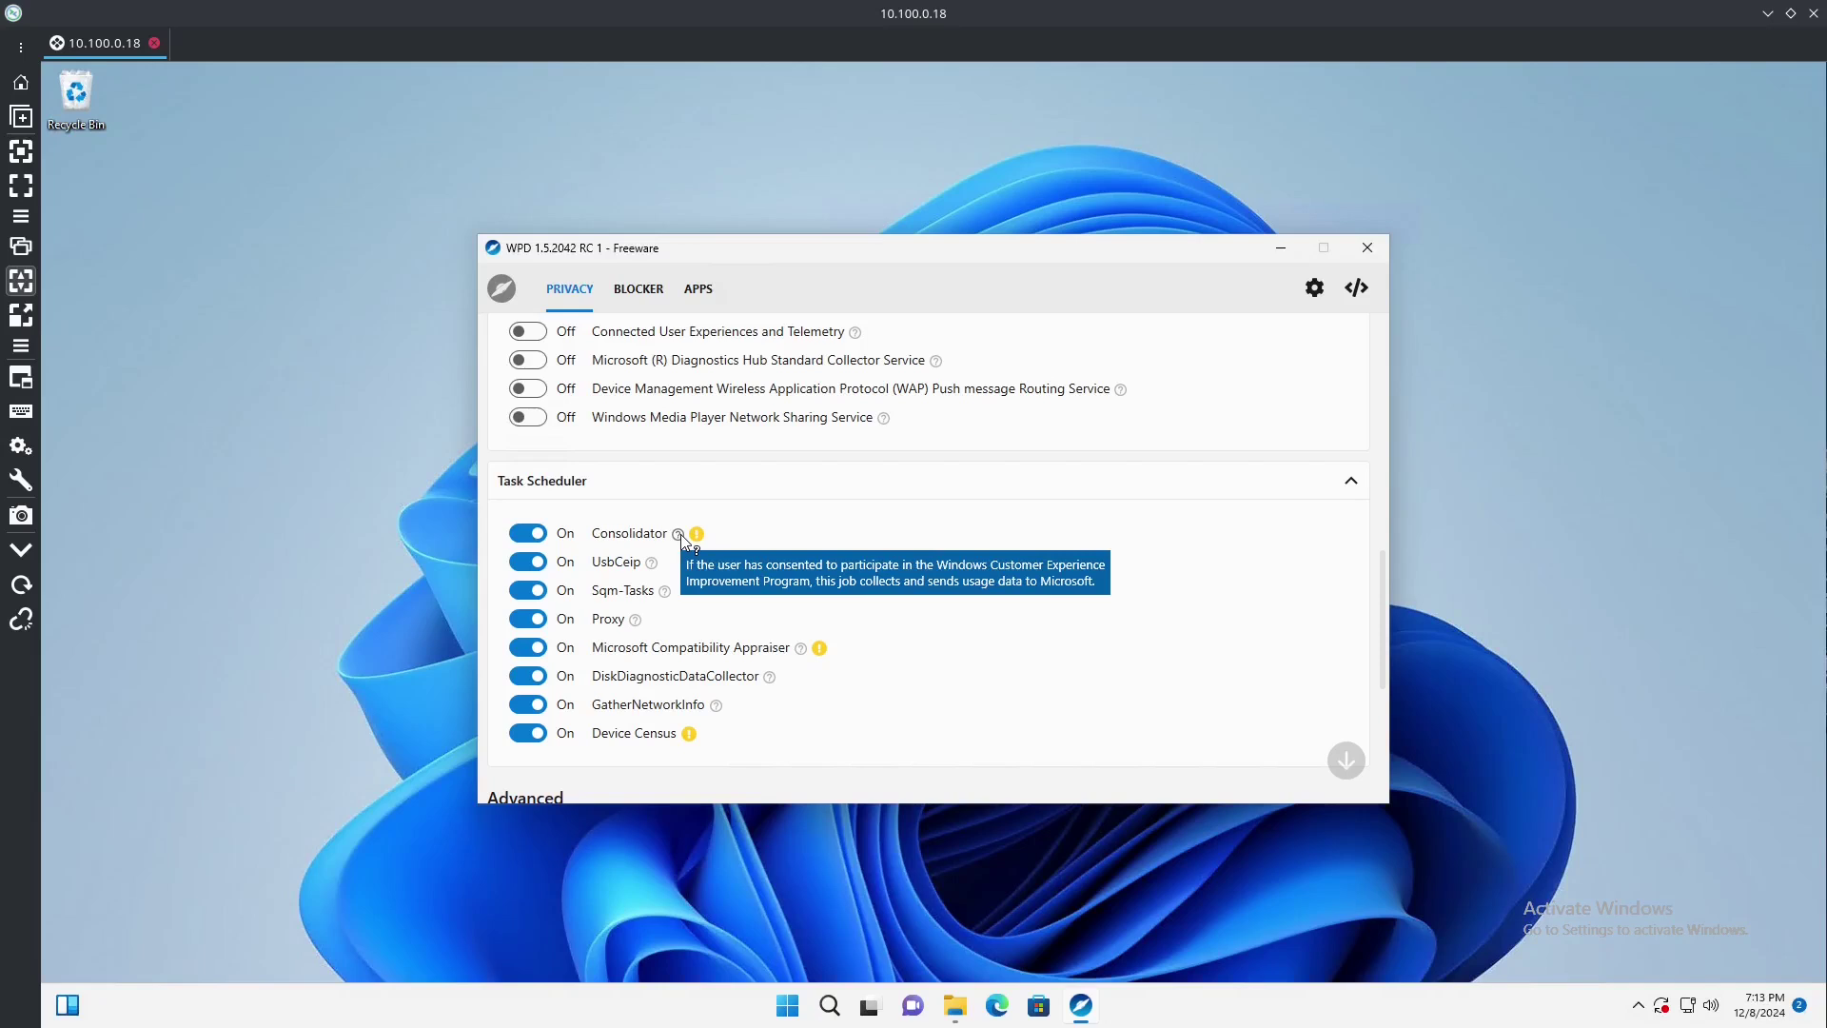
left_click(527, 533)
mouse_move(654, 562)
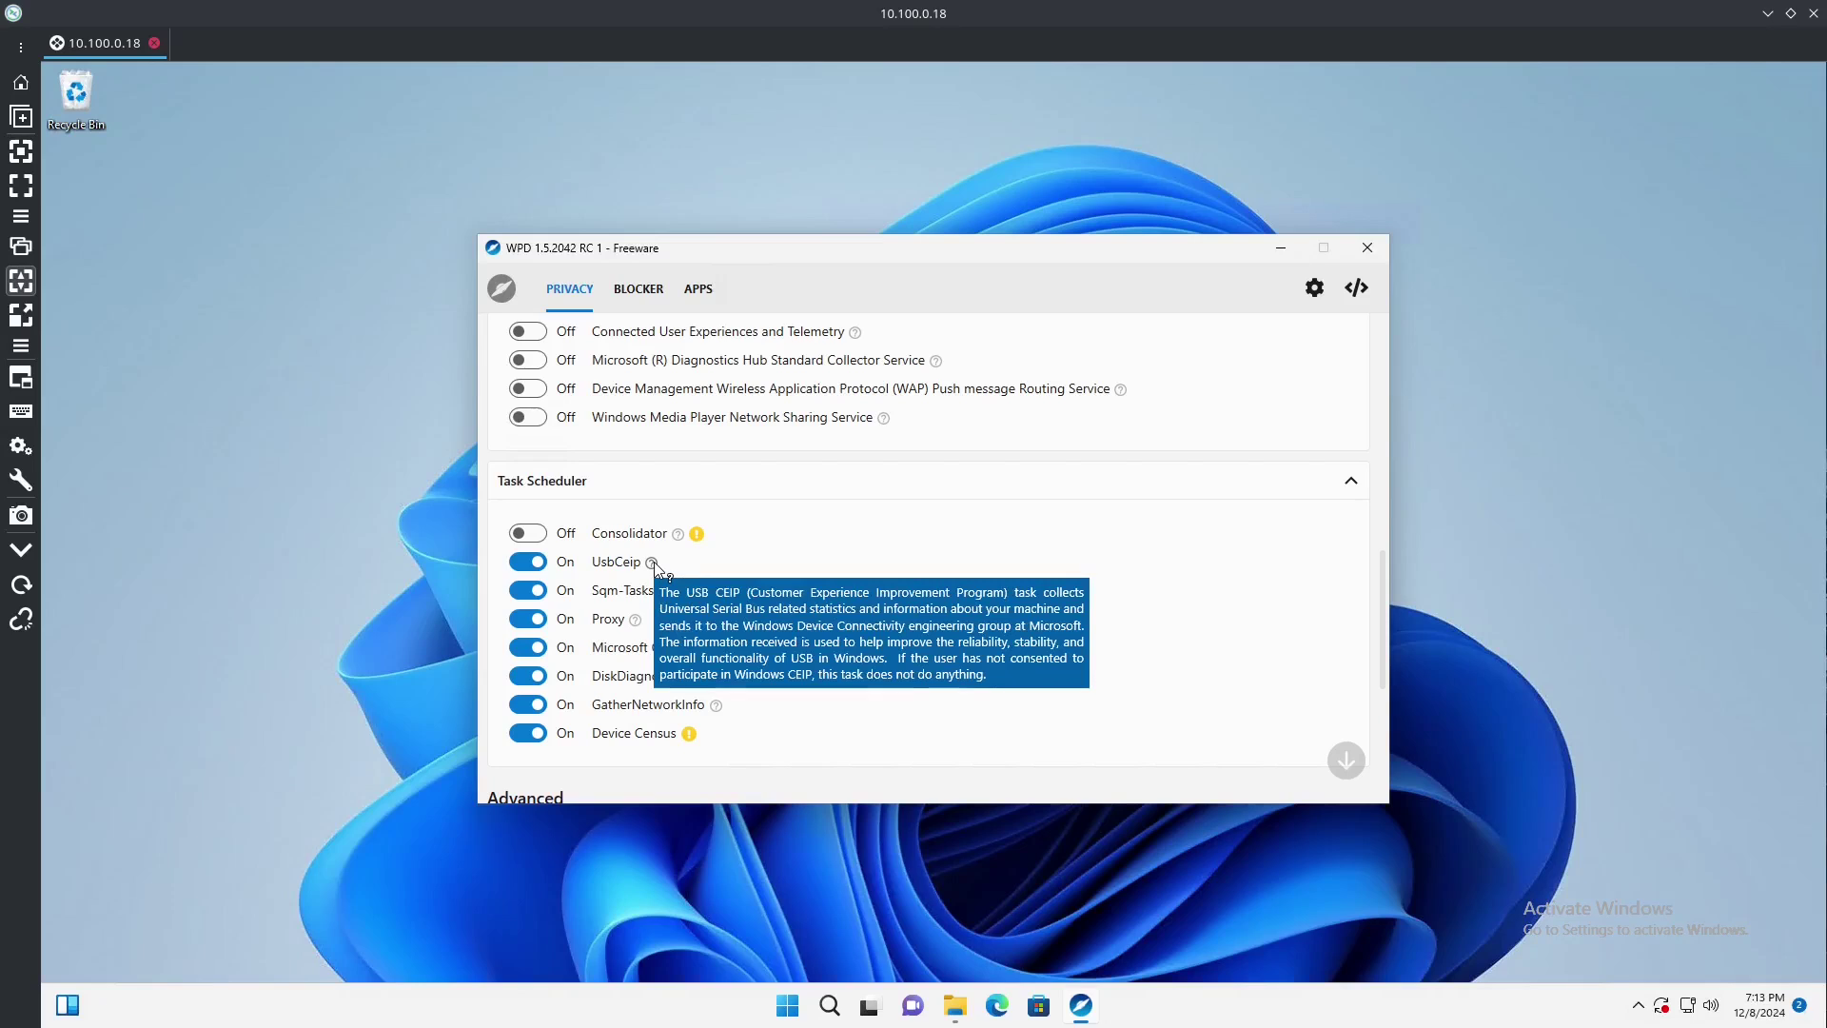
left_click(535, 564)
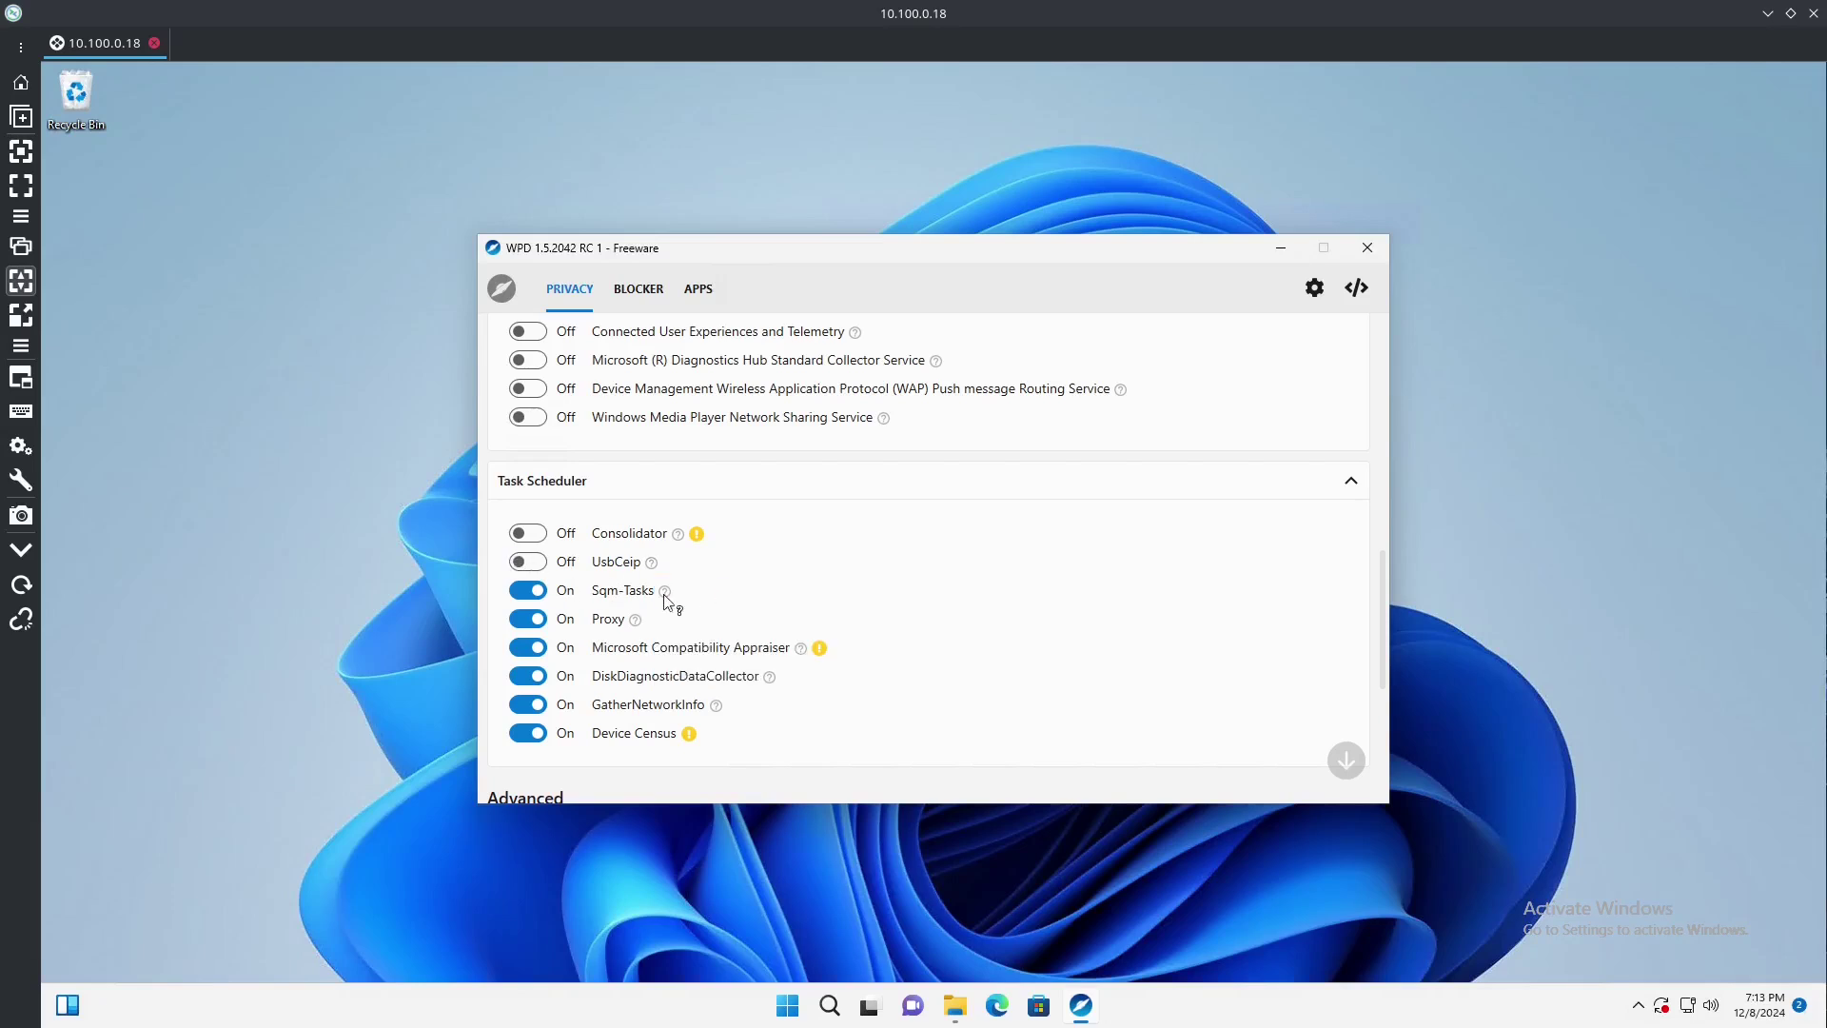
mouse_move(667, 591)
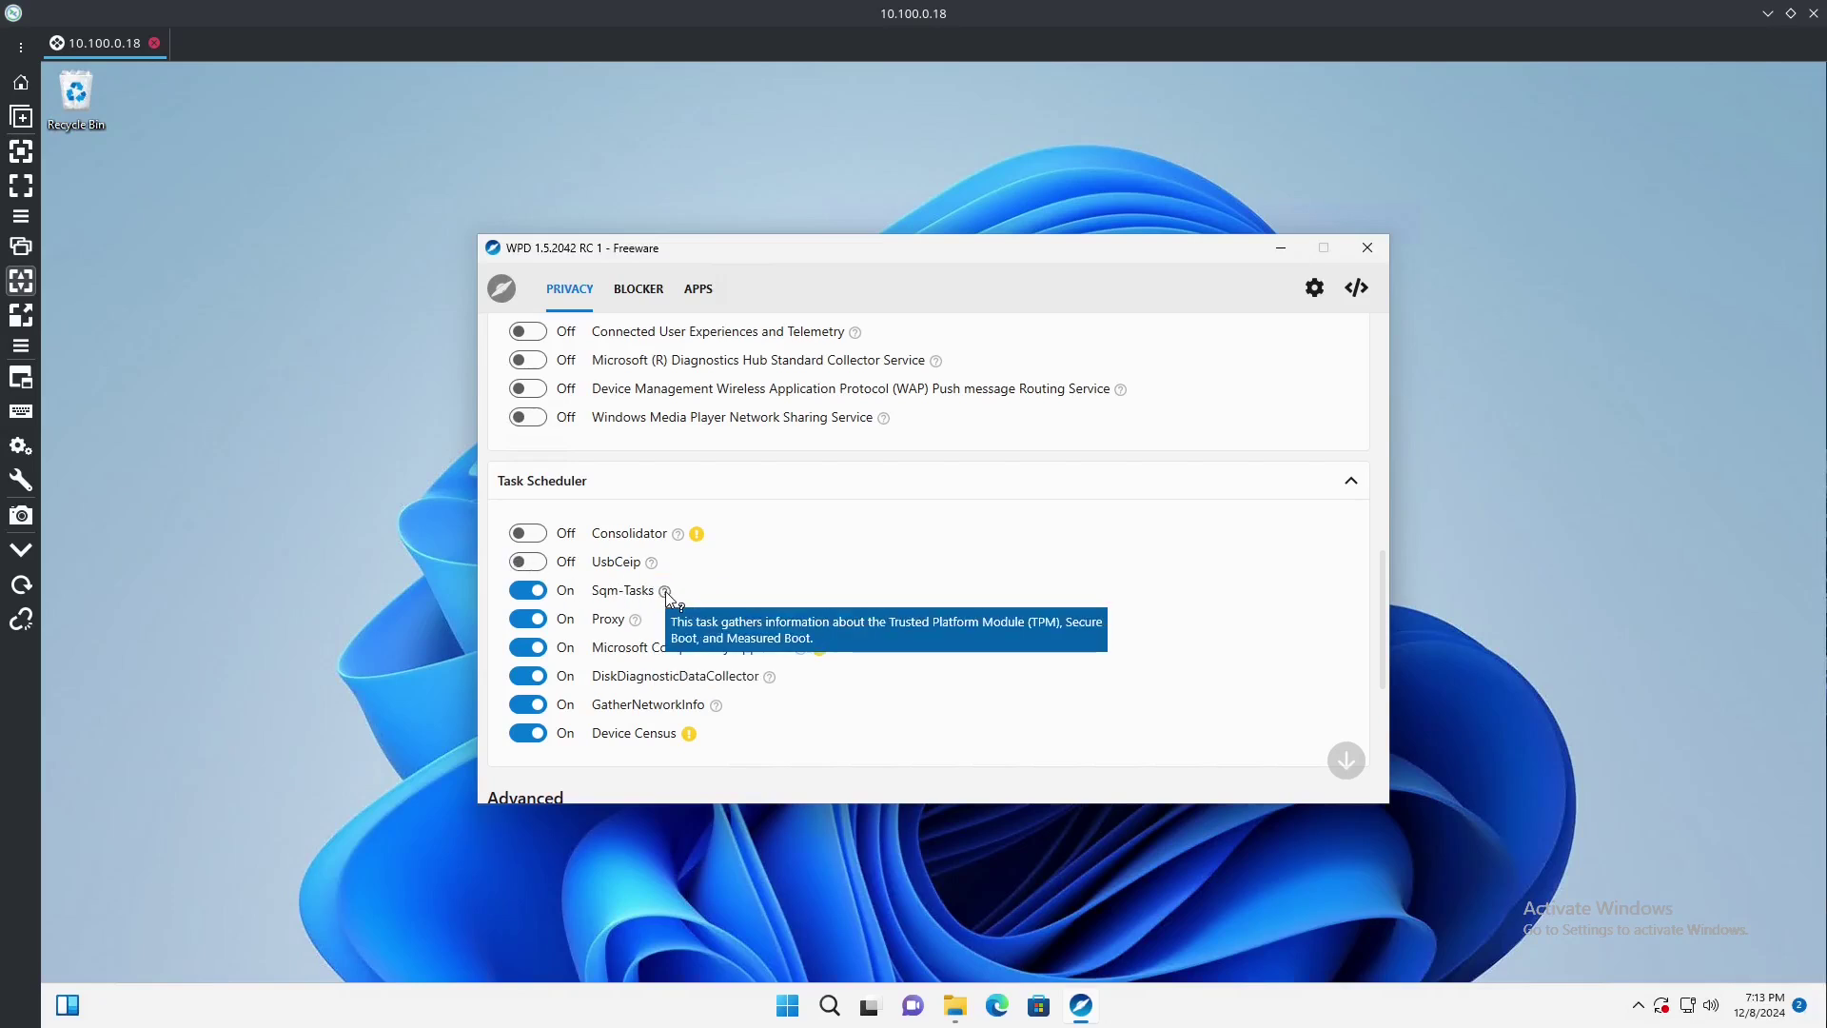
left_click(535, 590)
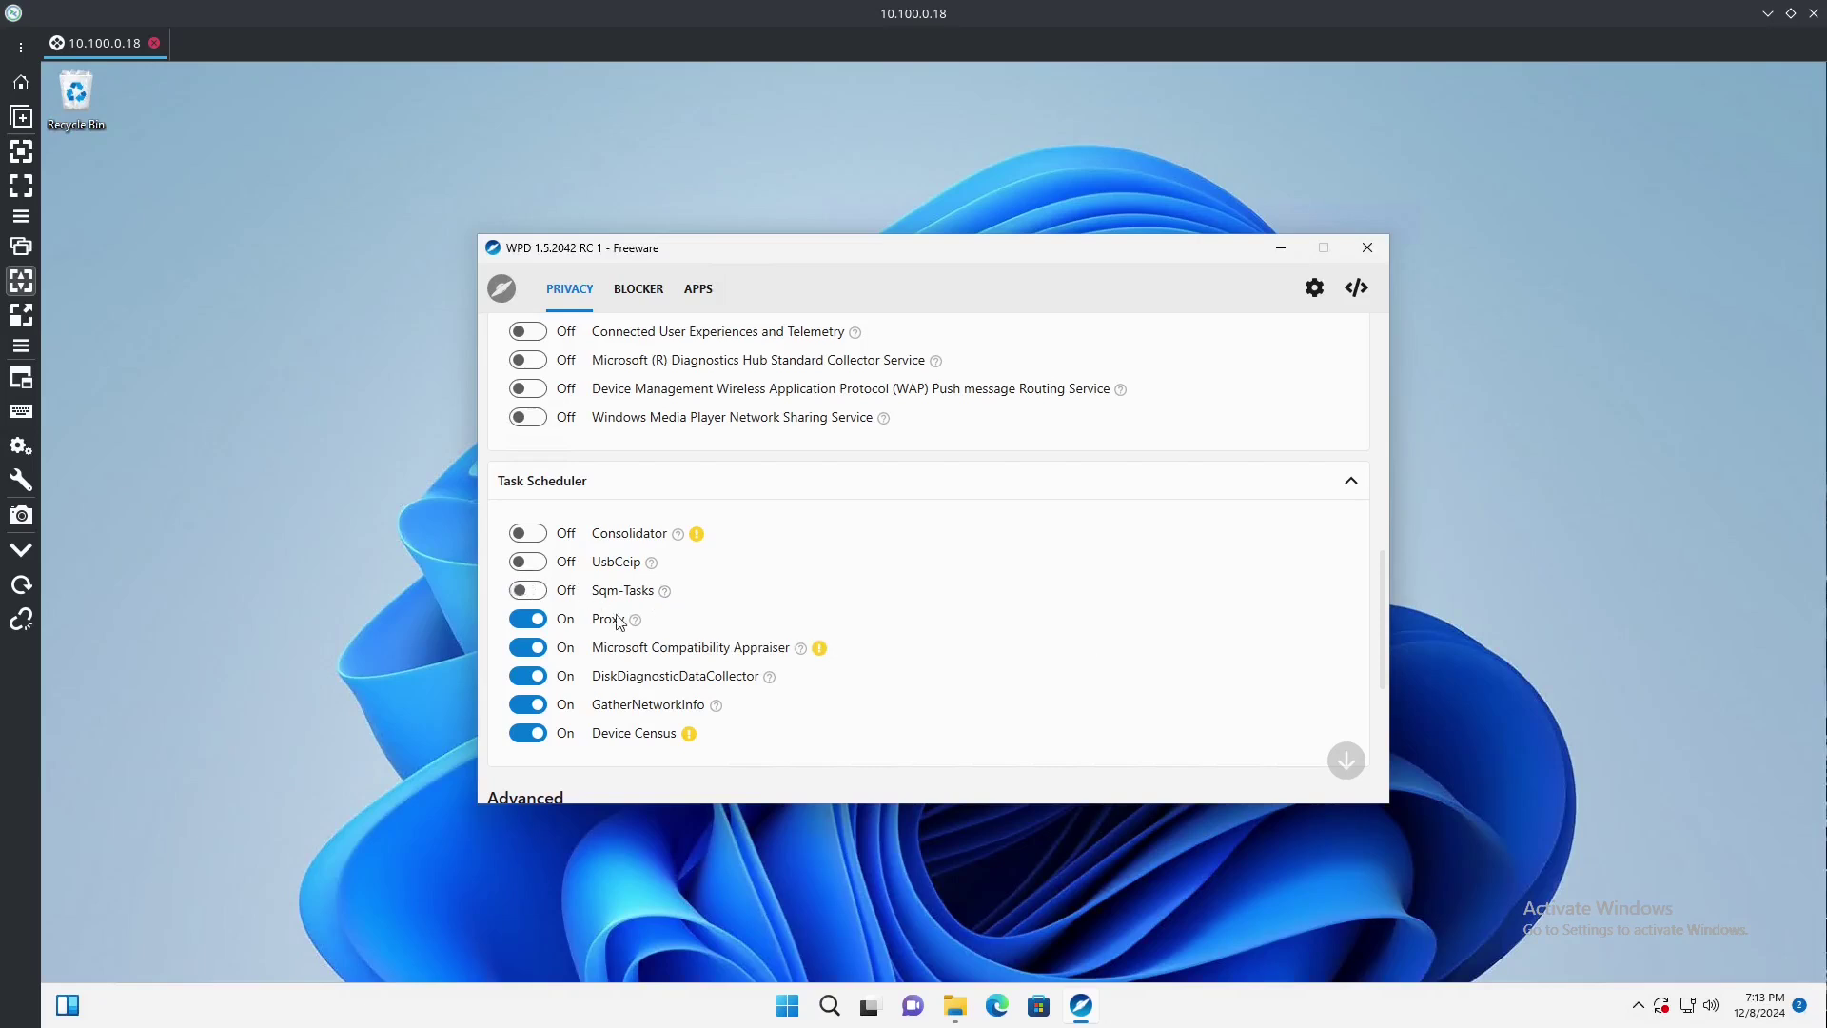
Disable Proxy, Compatibility Appraiser, Device Census, GatherNetworkInfo and DiskDiagnosticDataCollector tasks.
mouse_move(636, 620)
mouse_move(801, 649)
left_click(527, 647)
left_click(528, 618)
mouse_move(770, 679)
mouse_move(717, 706)
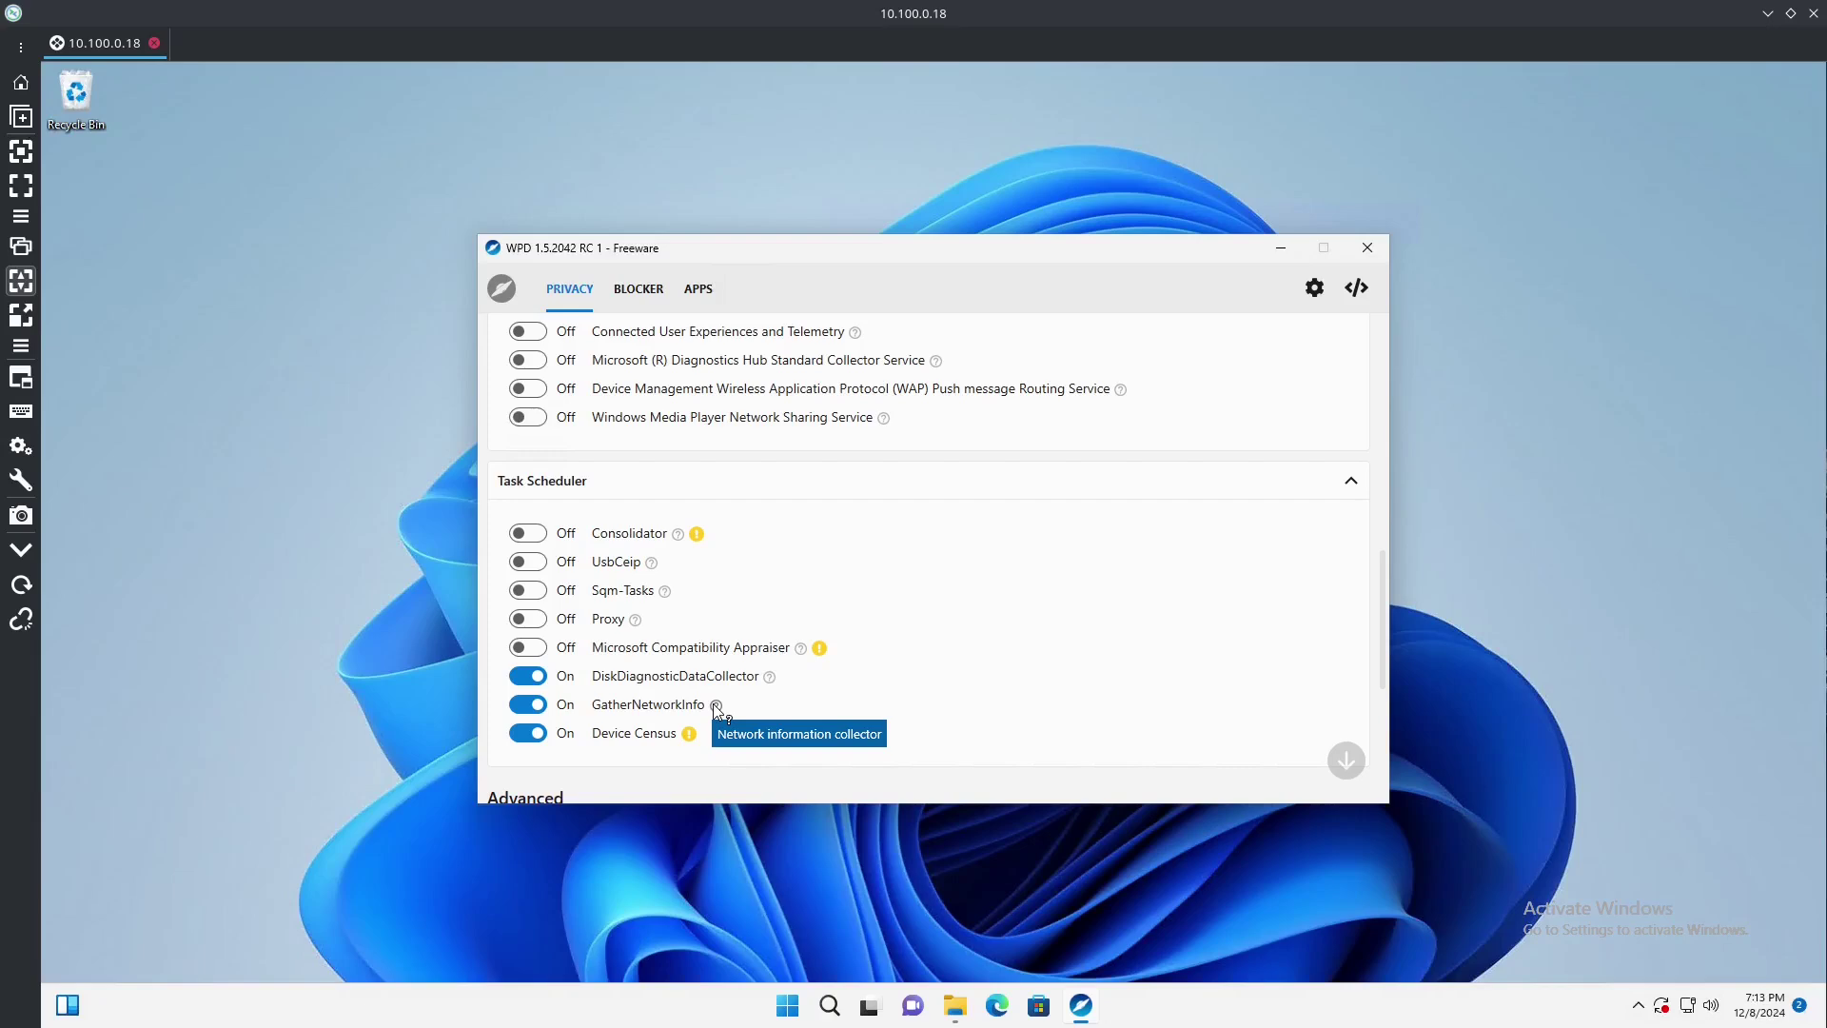
mouse_move(689, 736)
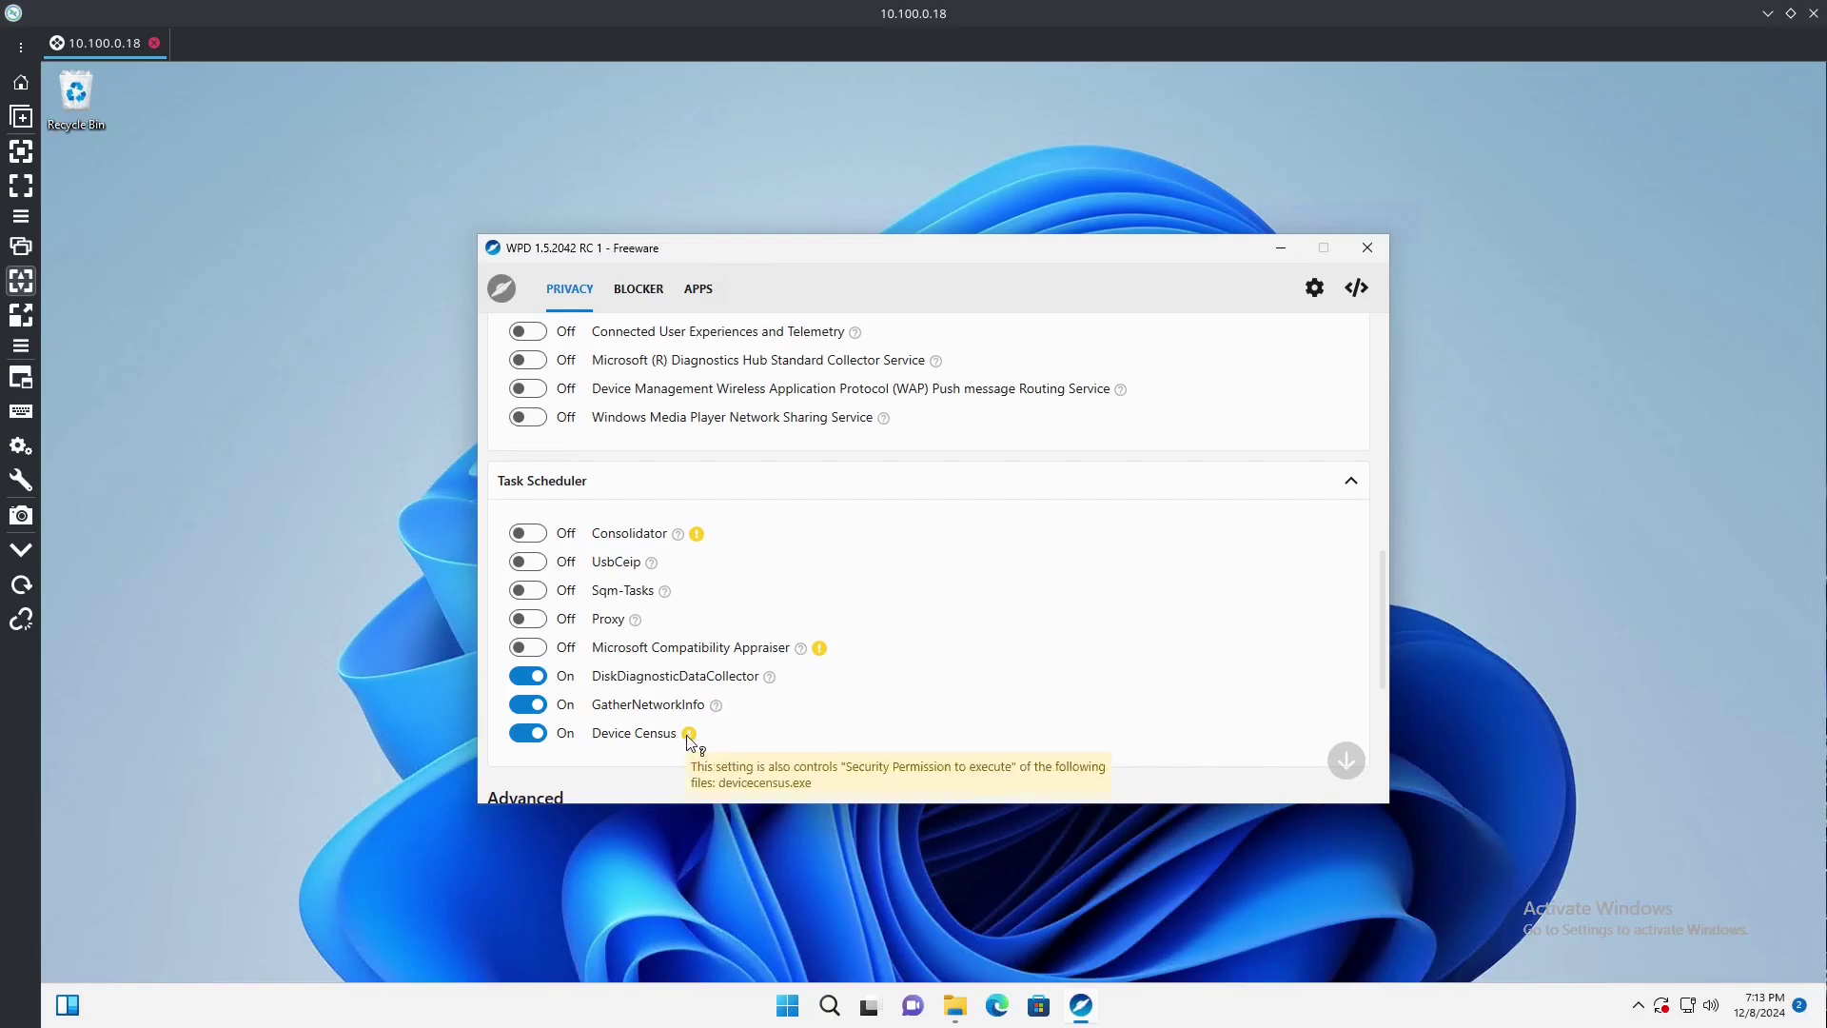
left_click(528, 733)
left_click(528, 704)
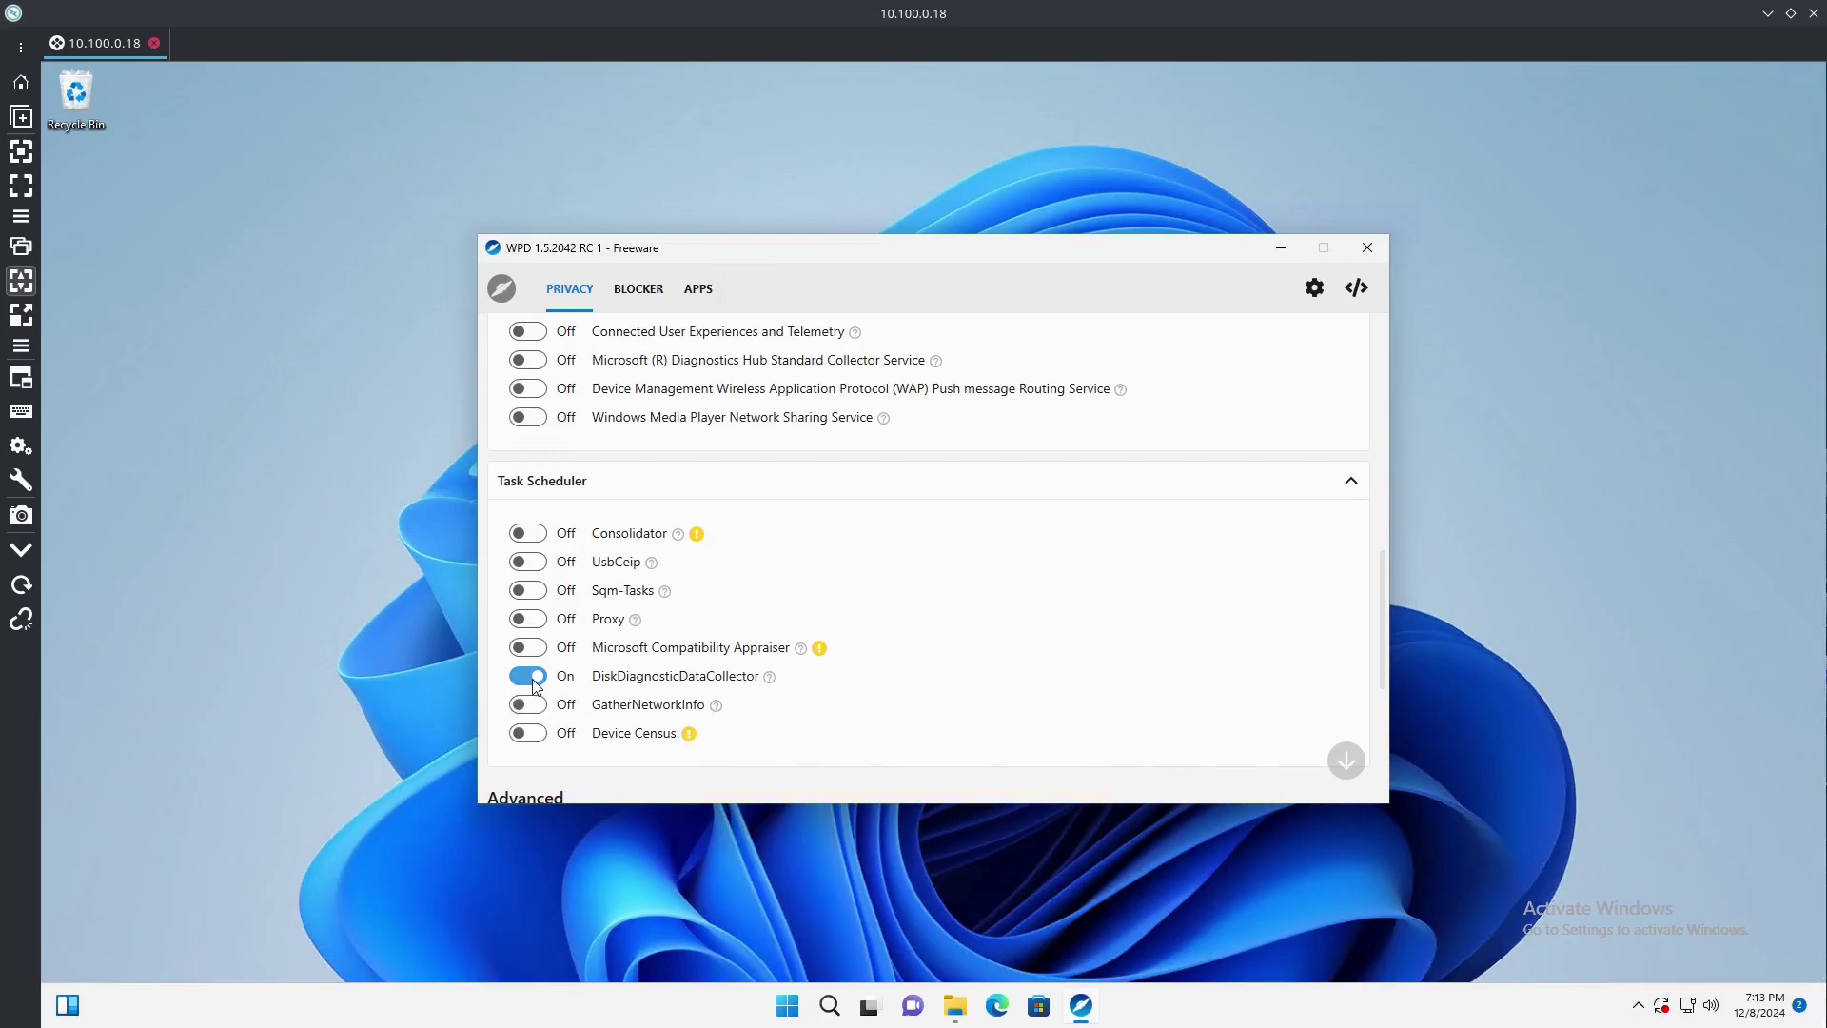
left_click(528, 676)
Show the Local group policy settings and stop using OneDrive for file storage.
scroll(885, 619, "down", 5)
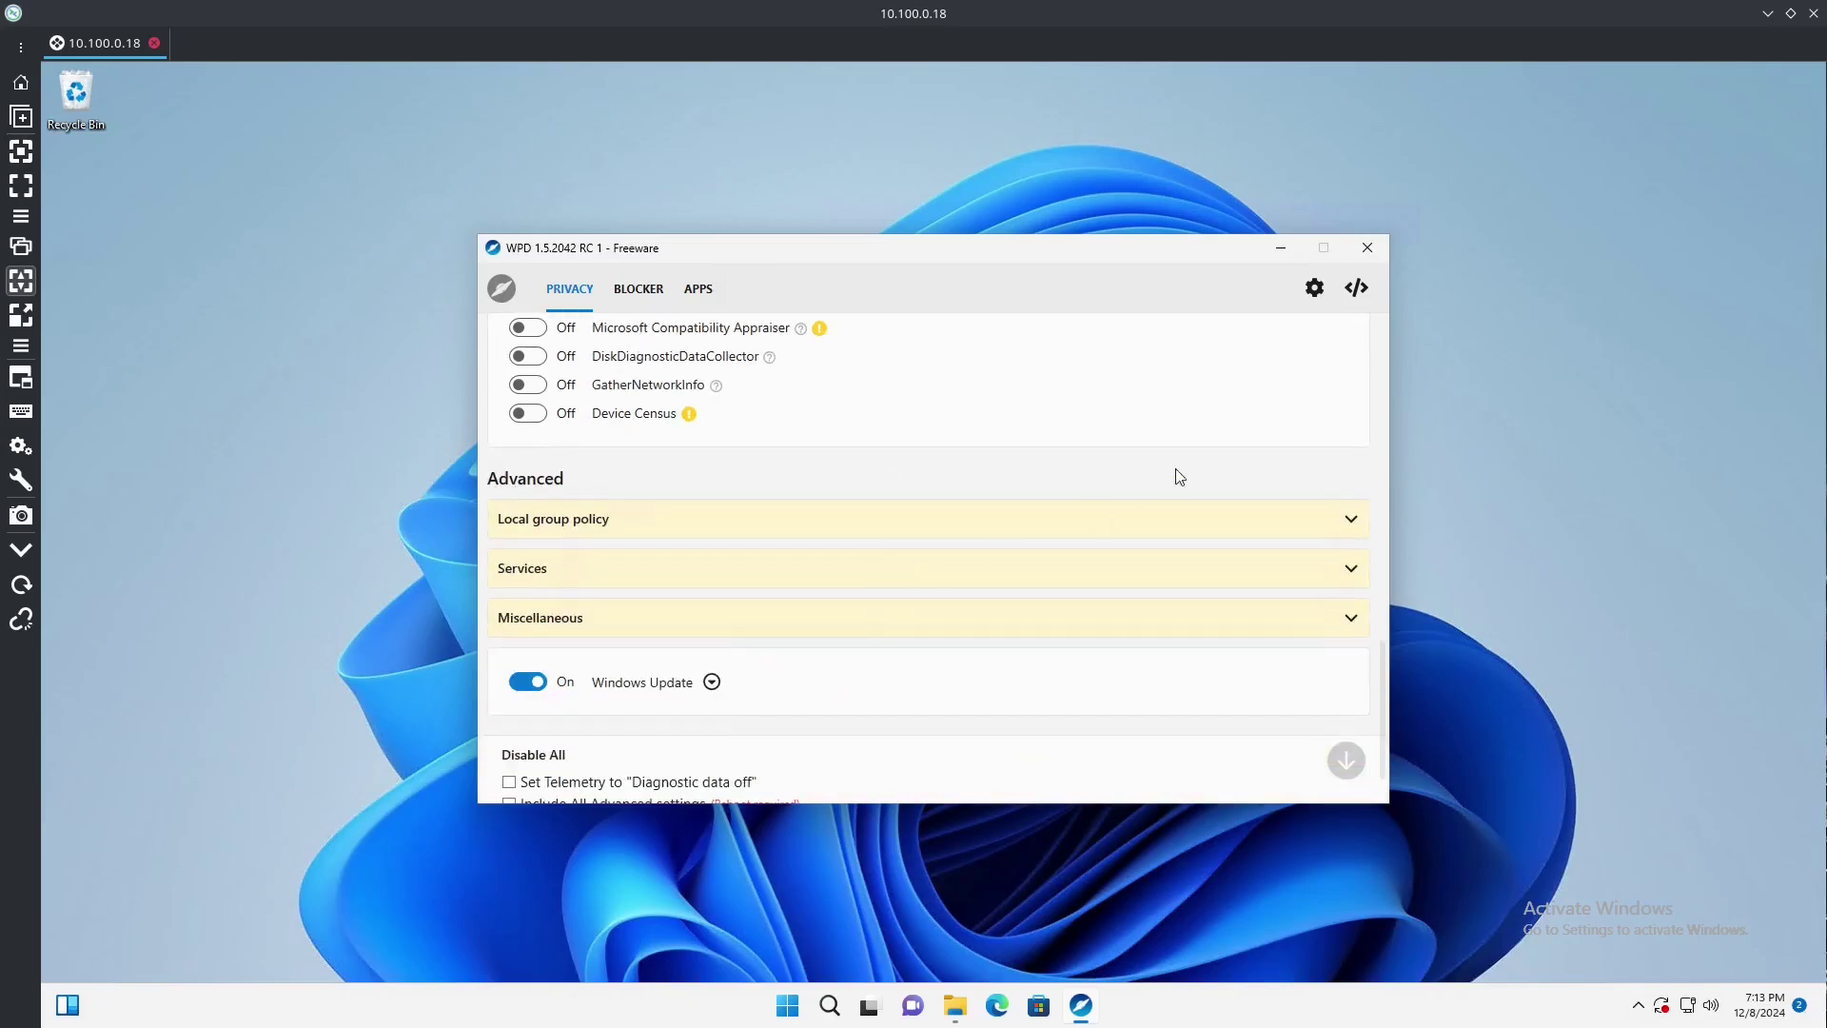
left_click(1345, 533)
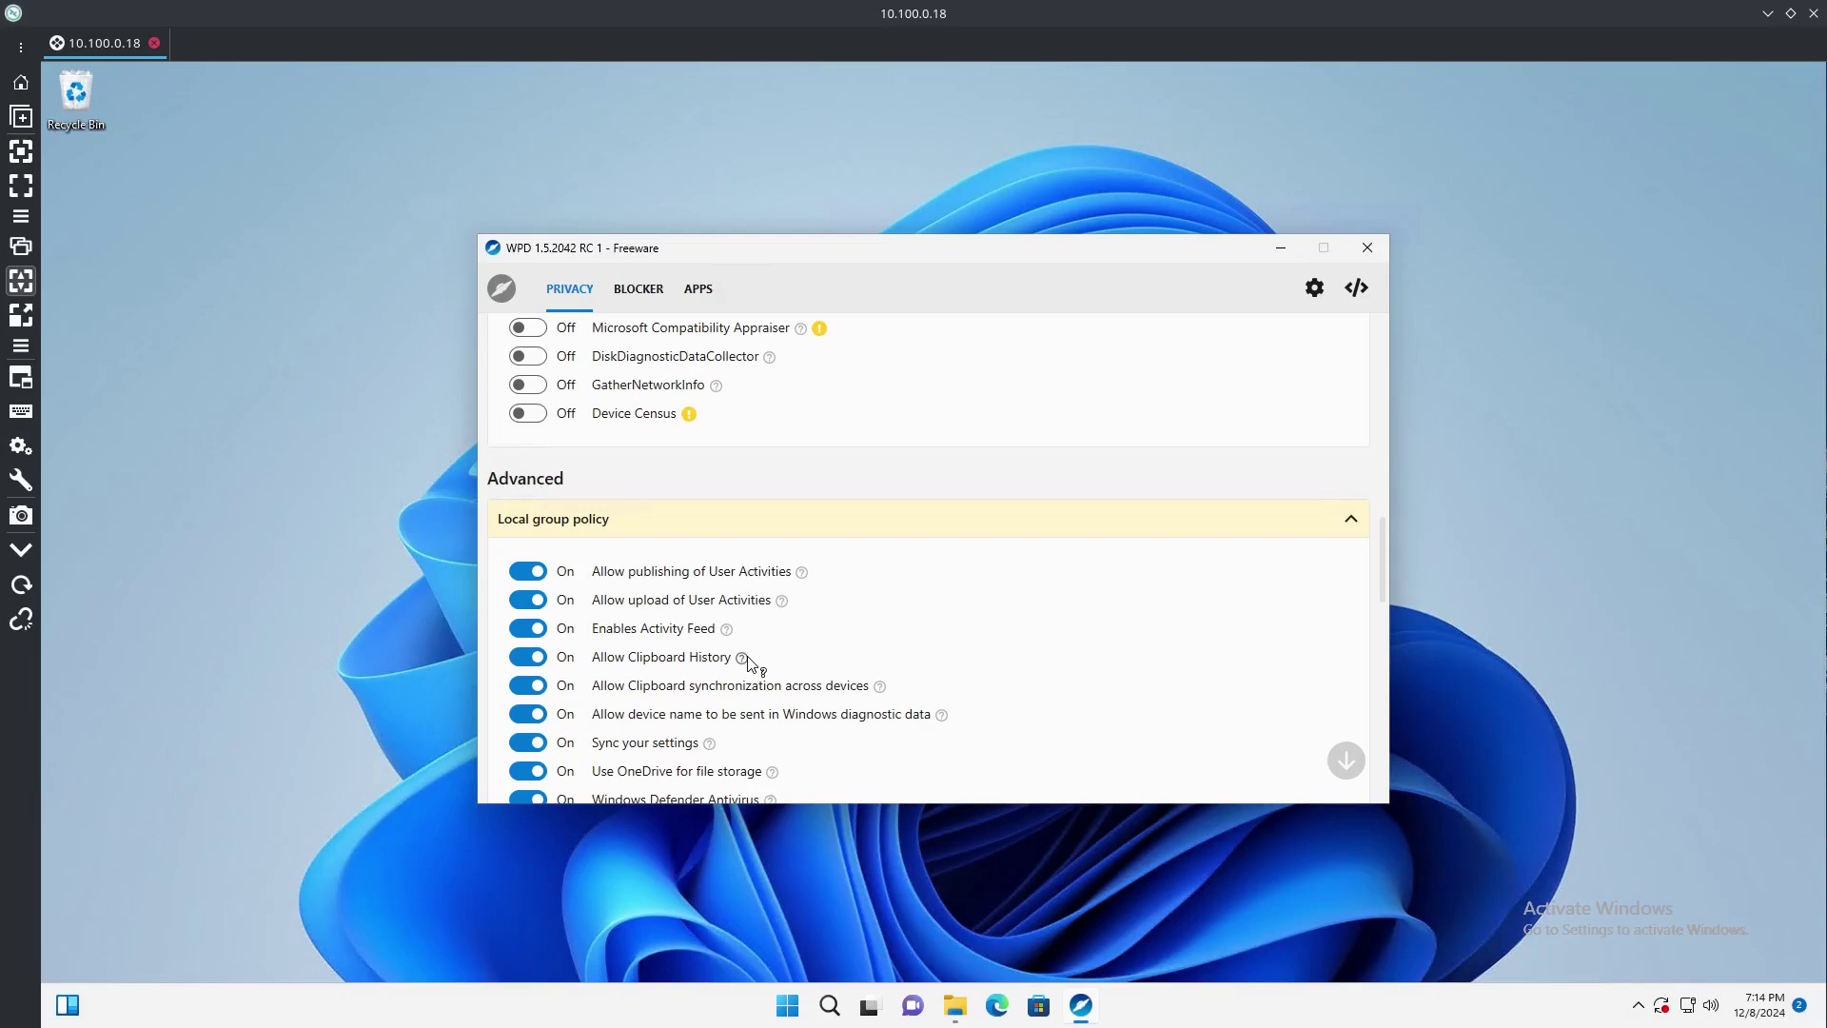
left_click(536, 773)
Turn off User Activities, Activity Feed, clipboard history and sync, device-name data and settings sync.
left_click(531, 575)
left_click(537, 612)
mouse_move(729, 632)
left_click(529, 629)
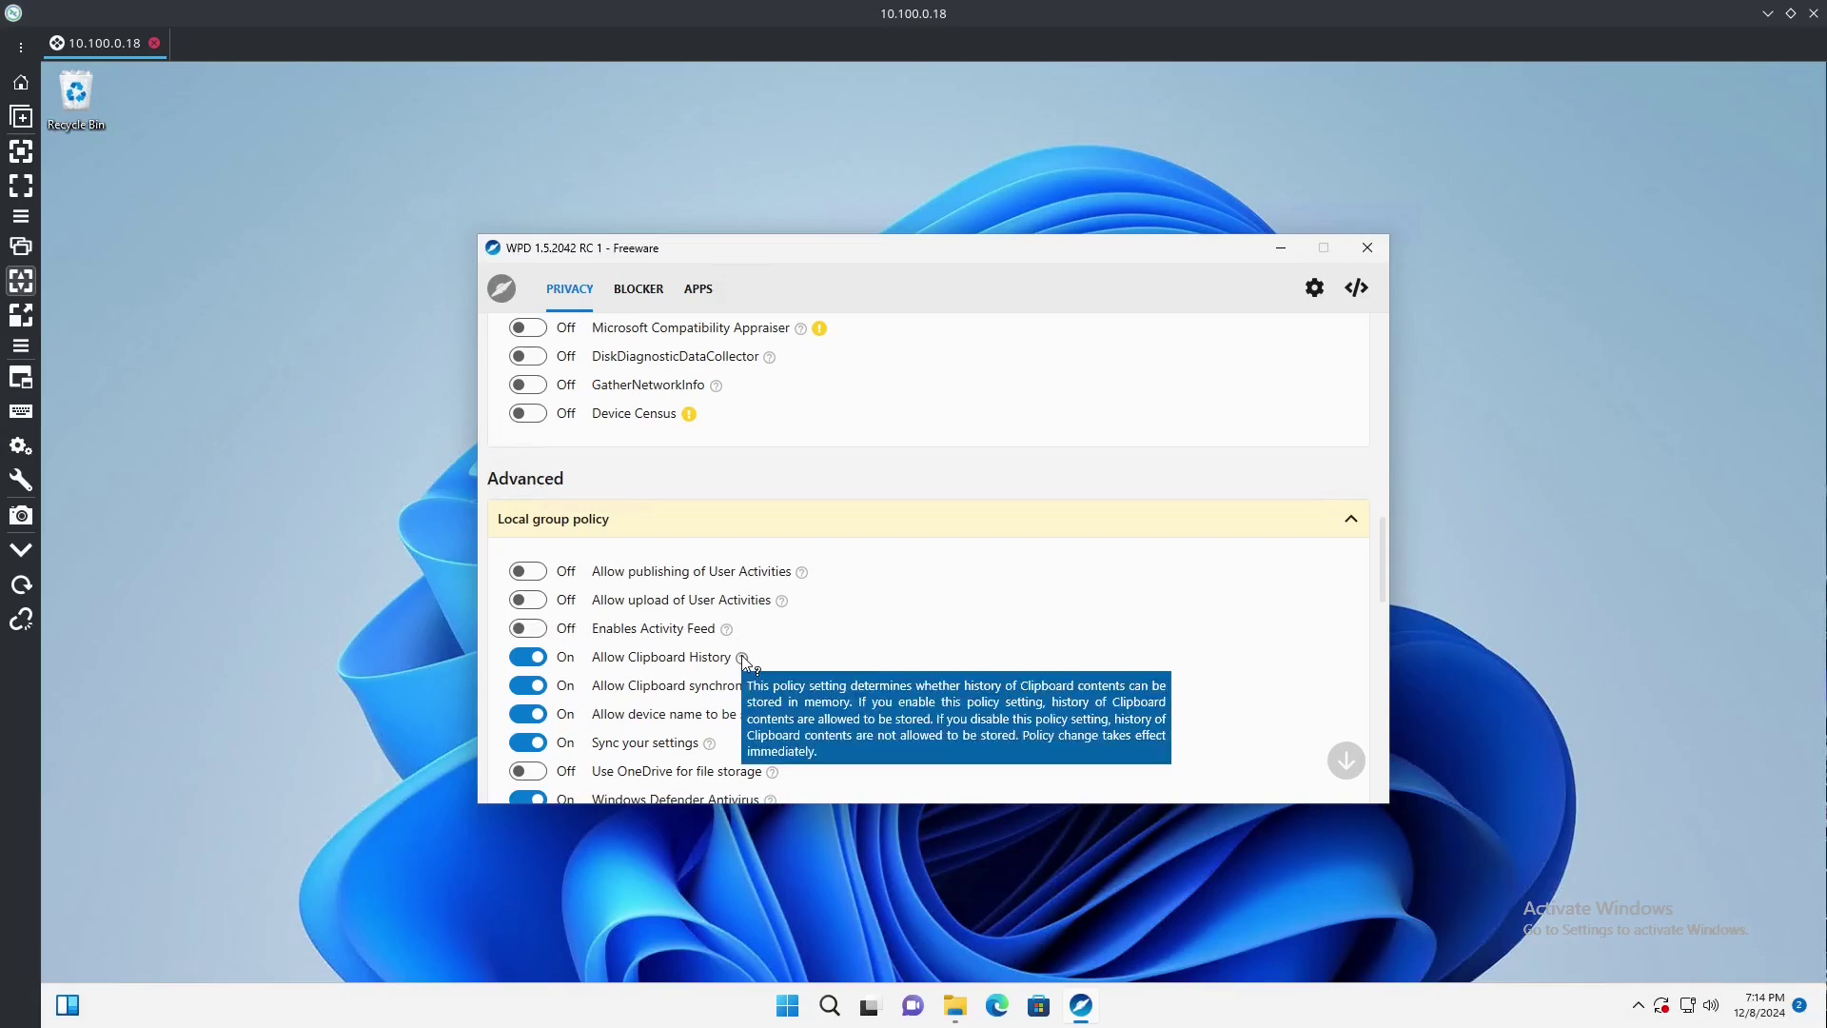
left_click(525, 657)
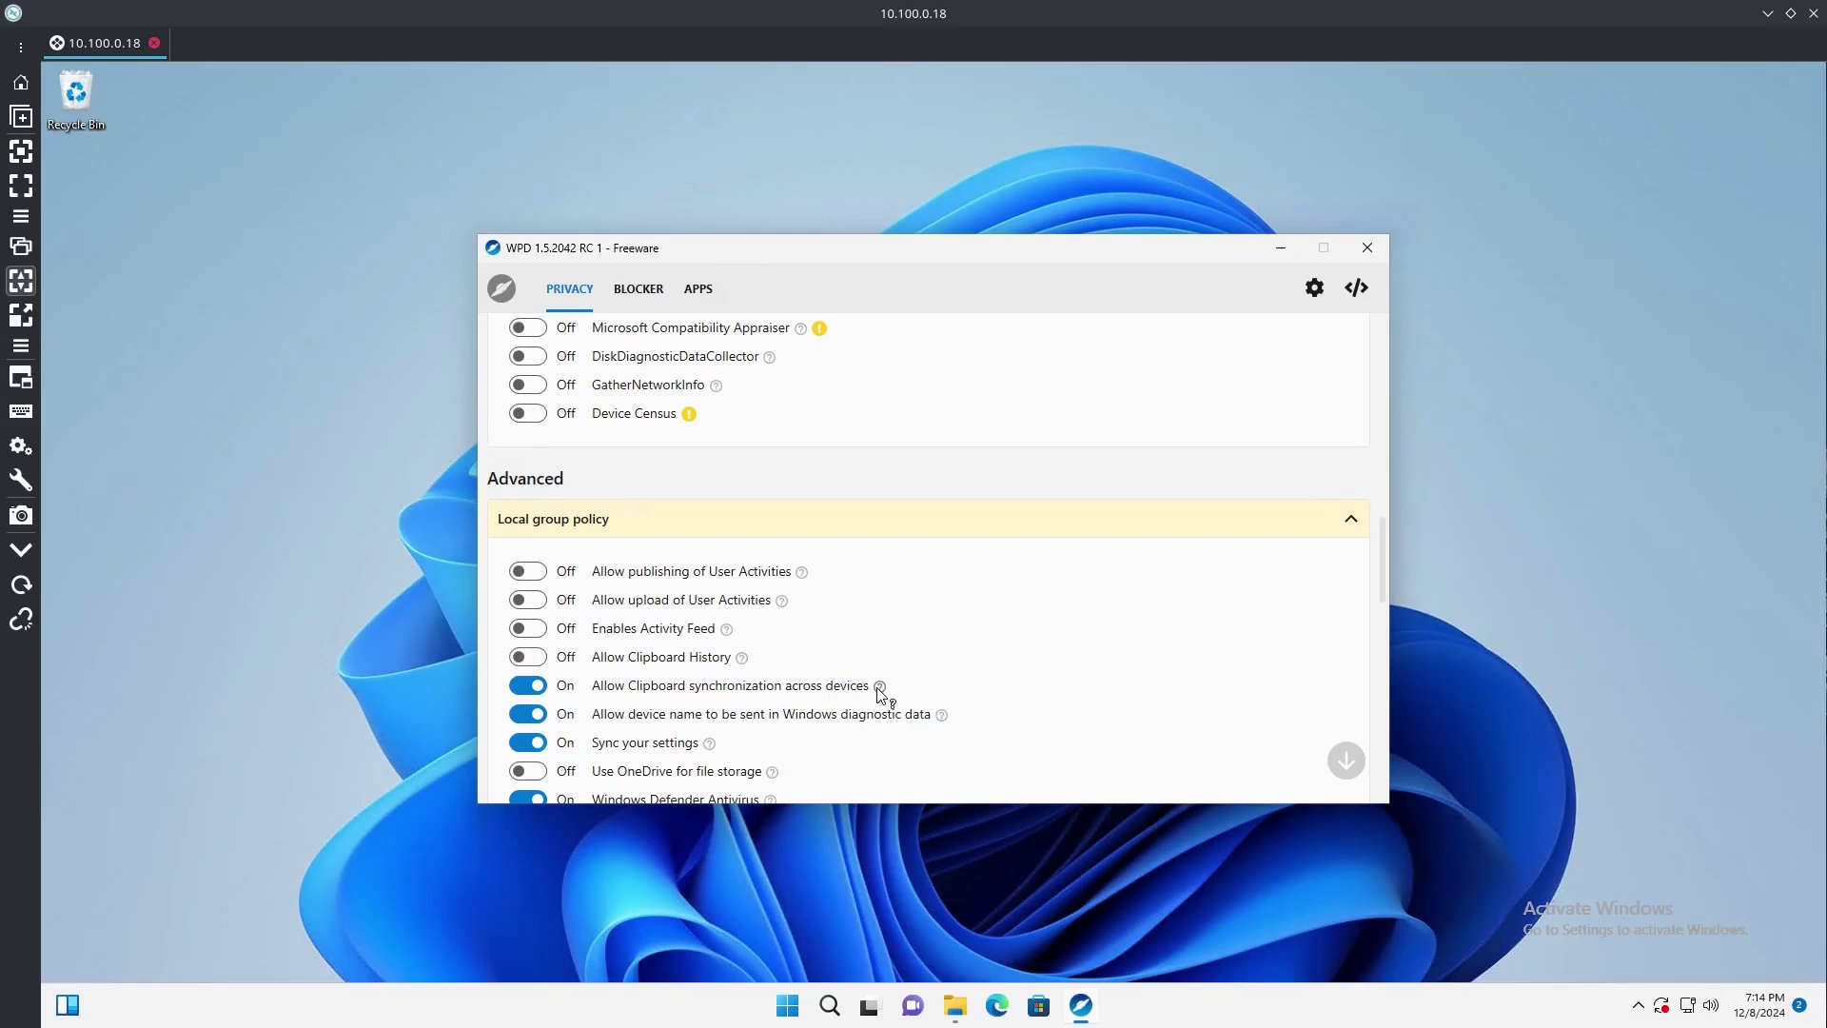
left_click(531, 685)
mouse_move(943, 720)
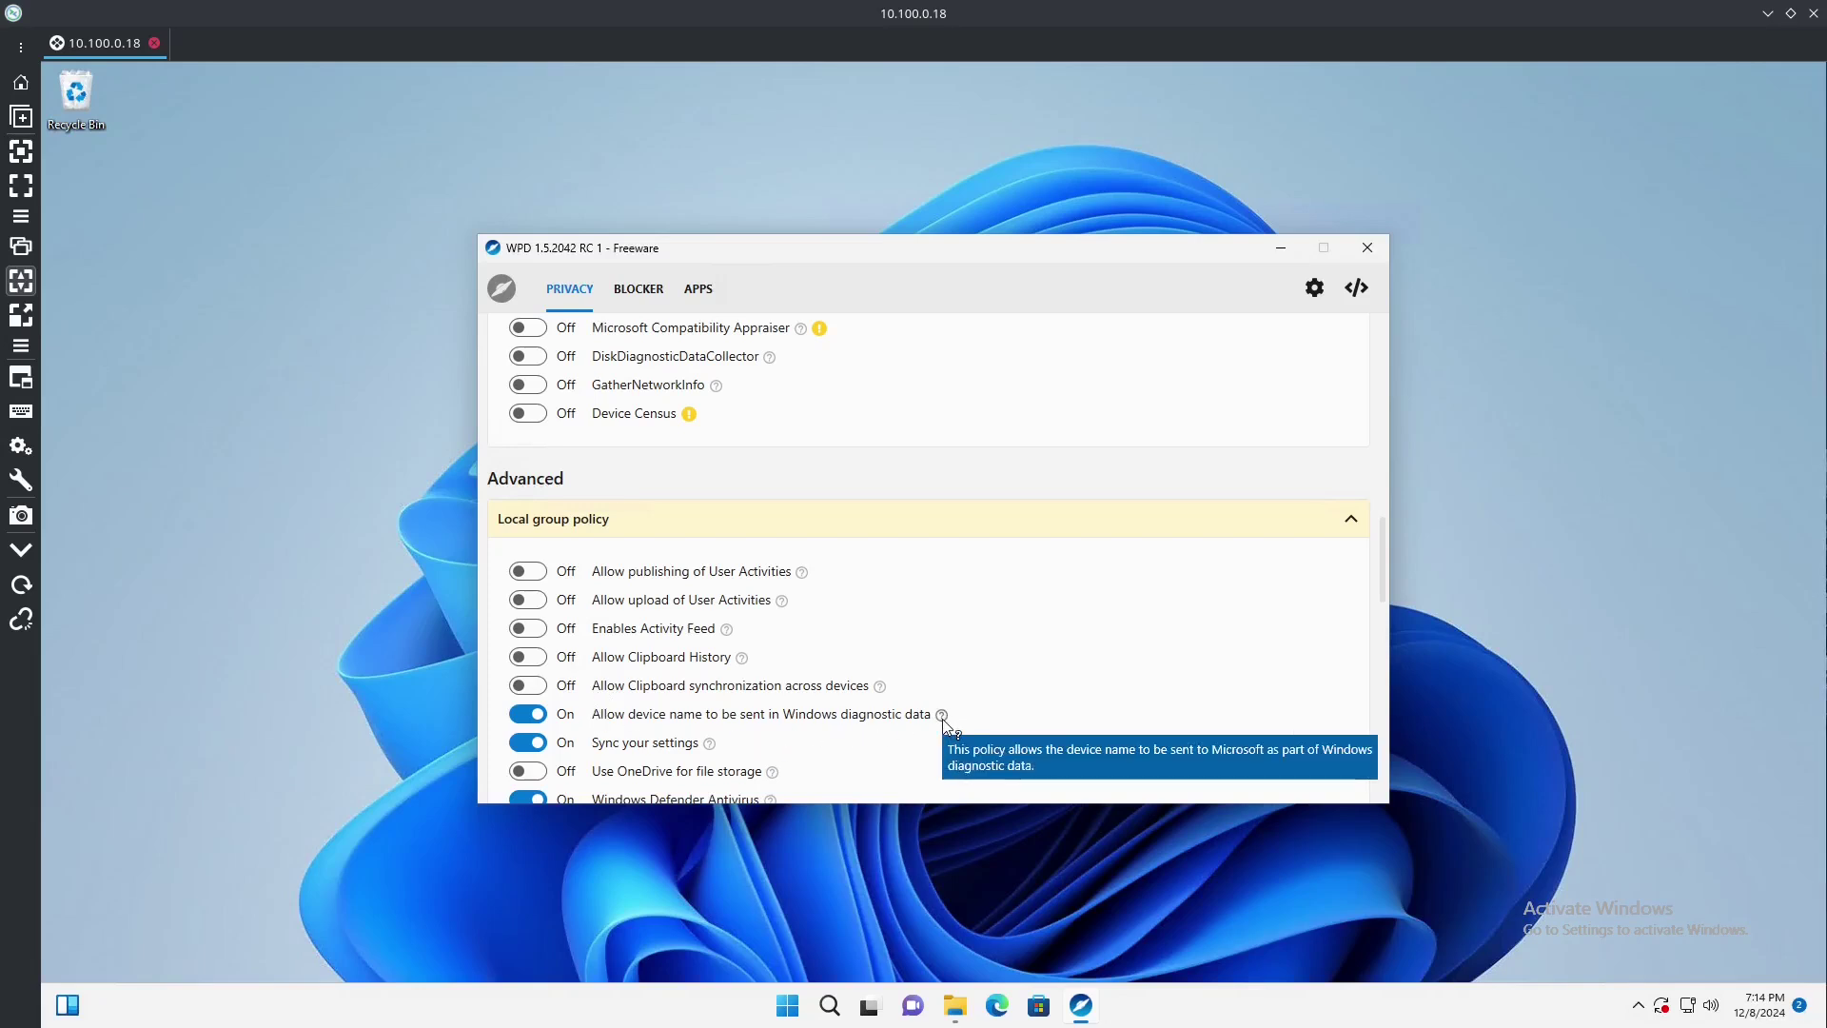
left_click(550, 719)
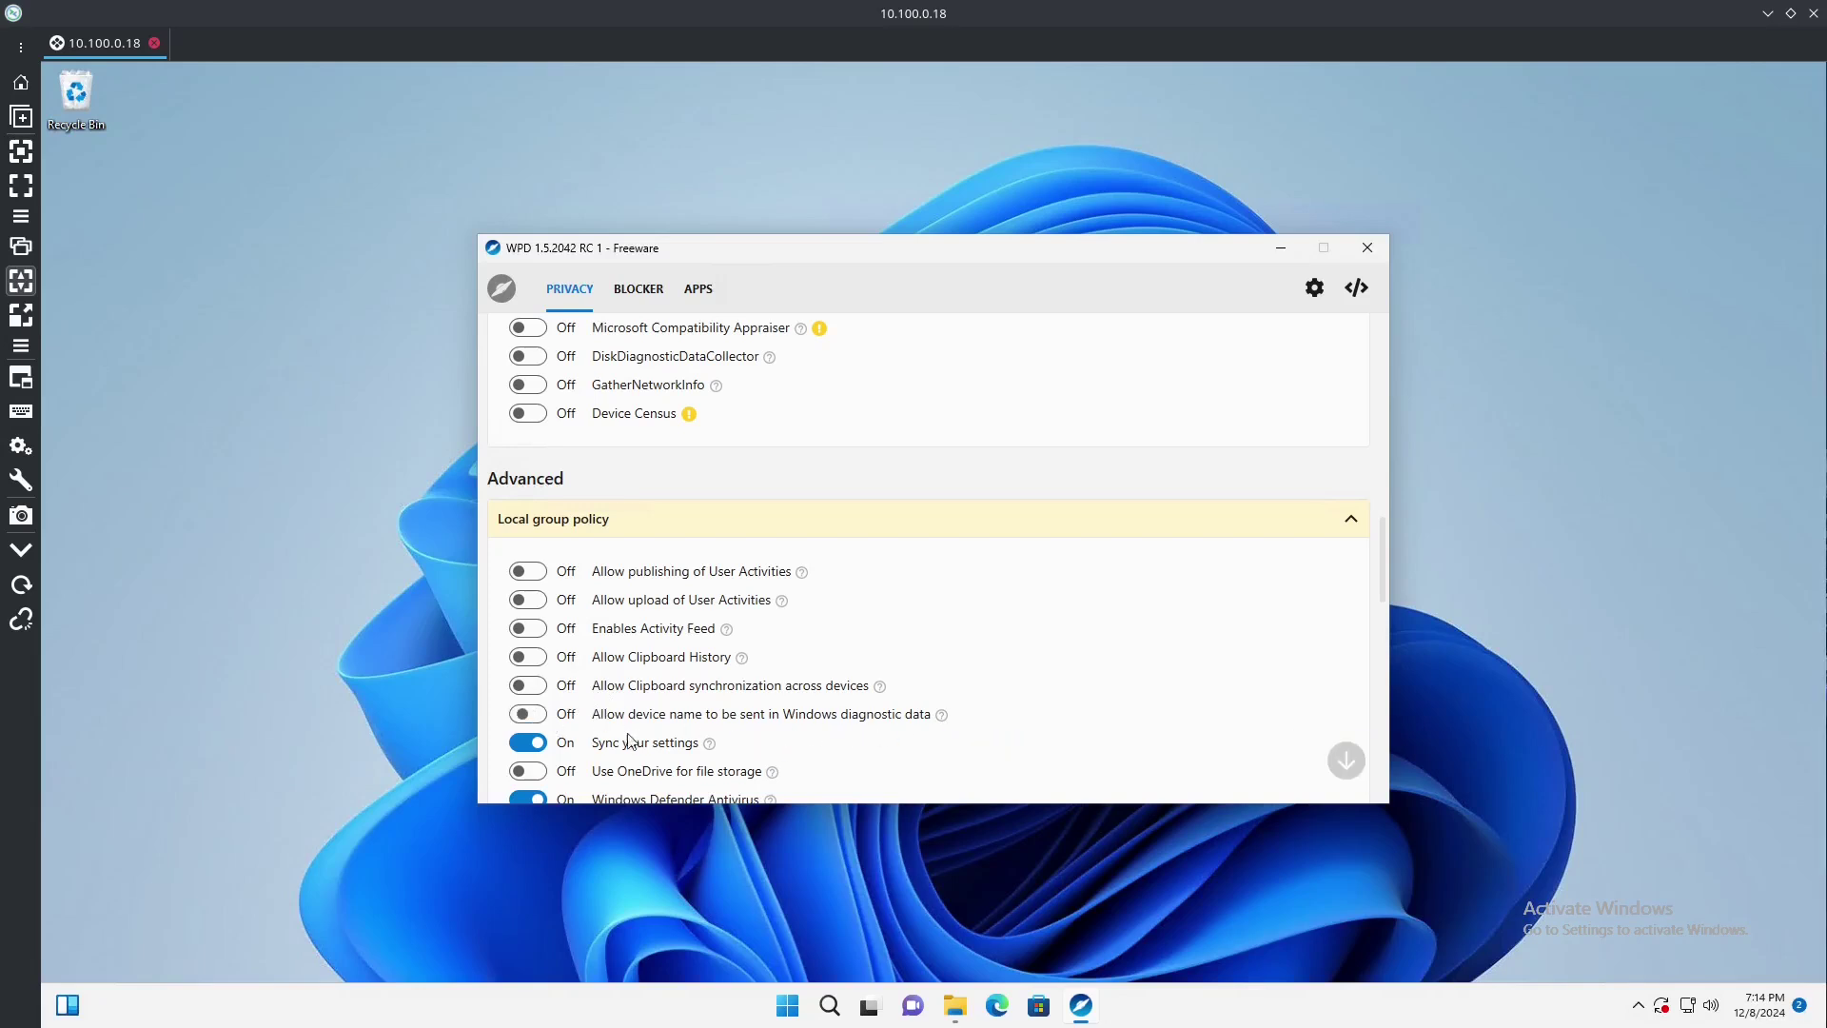
mouse_move(709, 743)
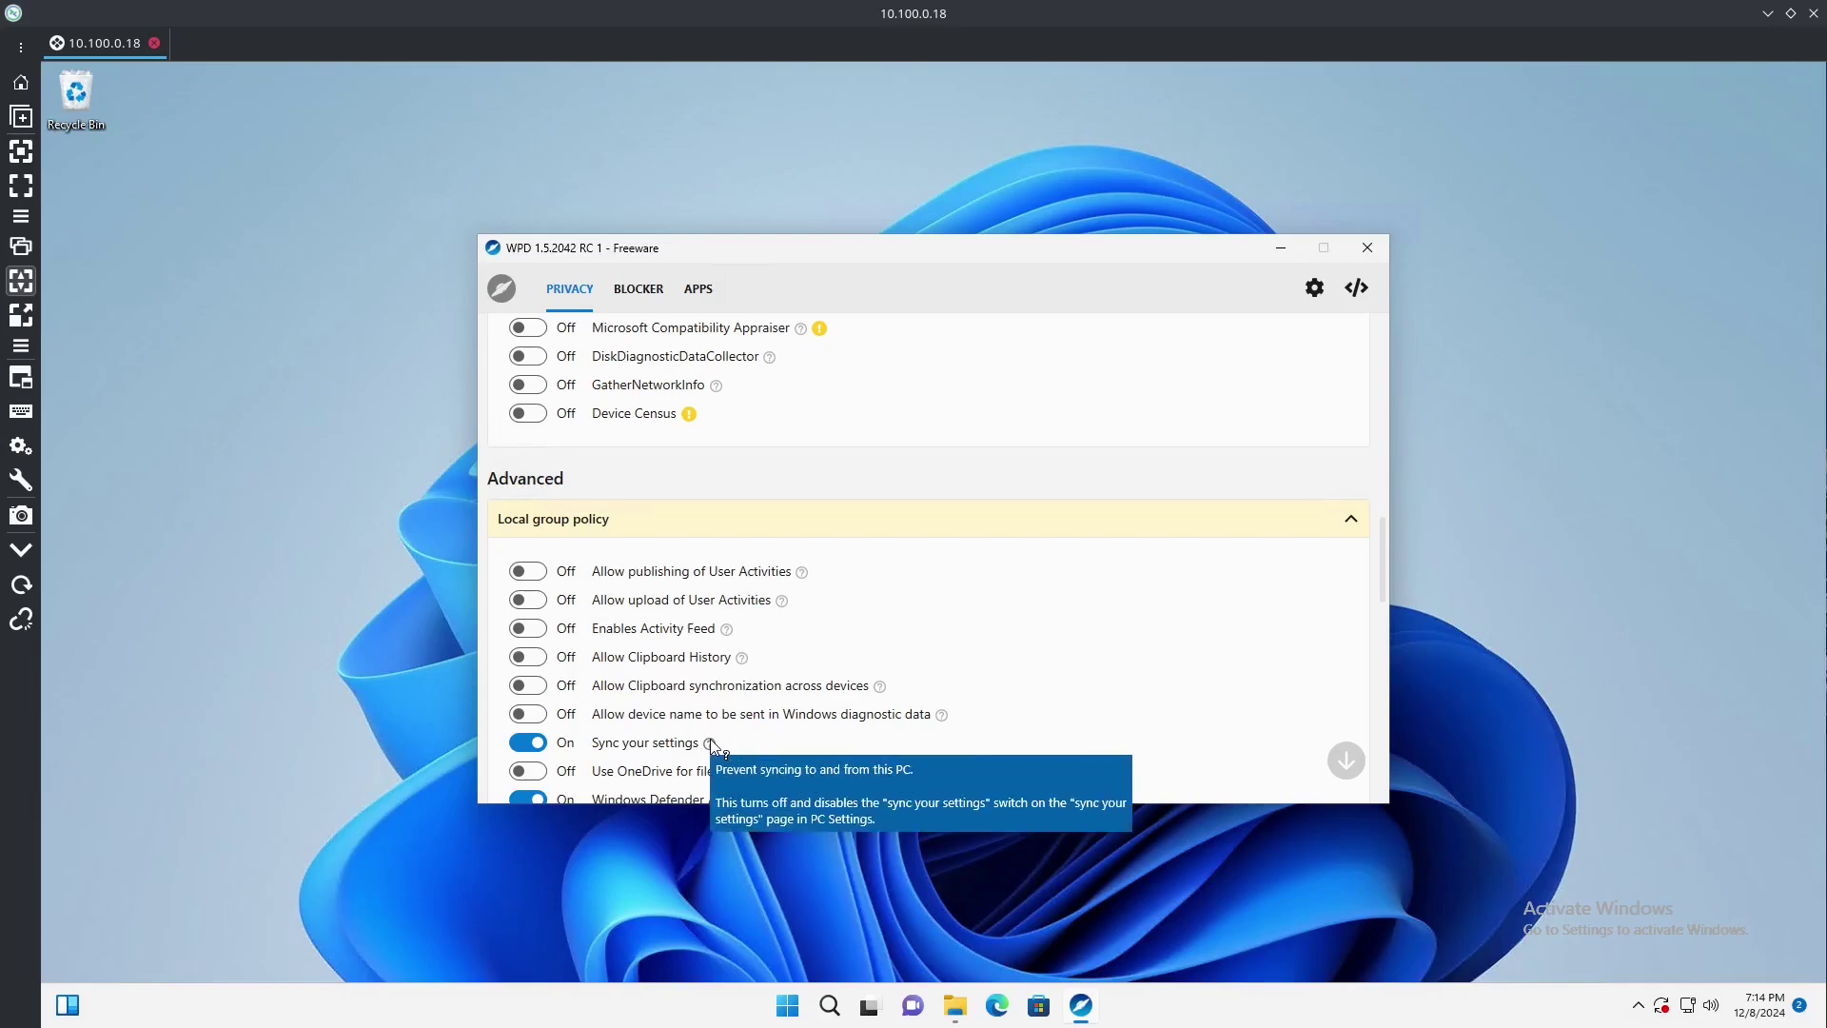
left_click(525, 744)
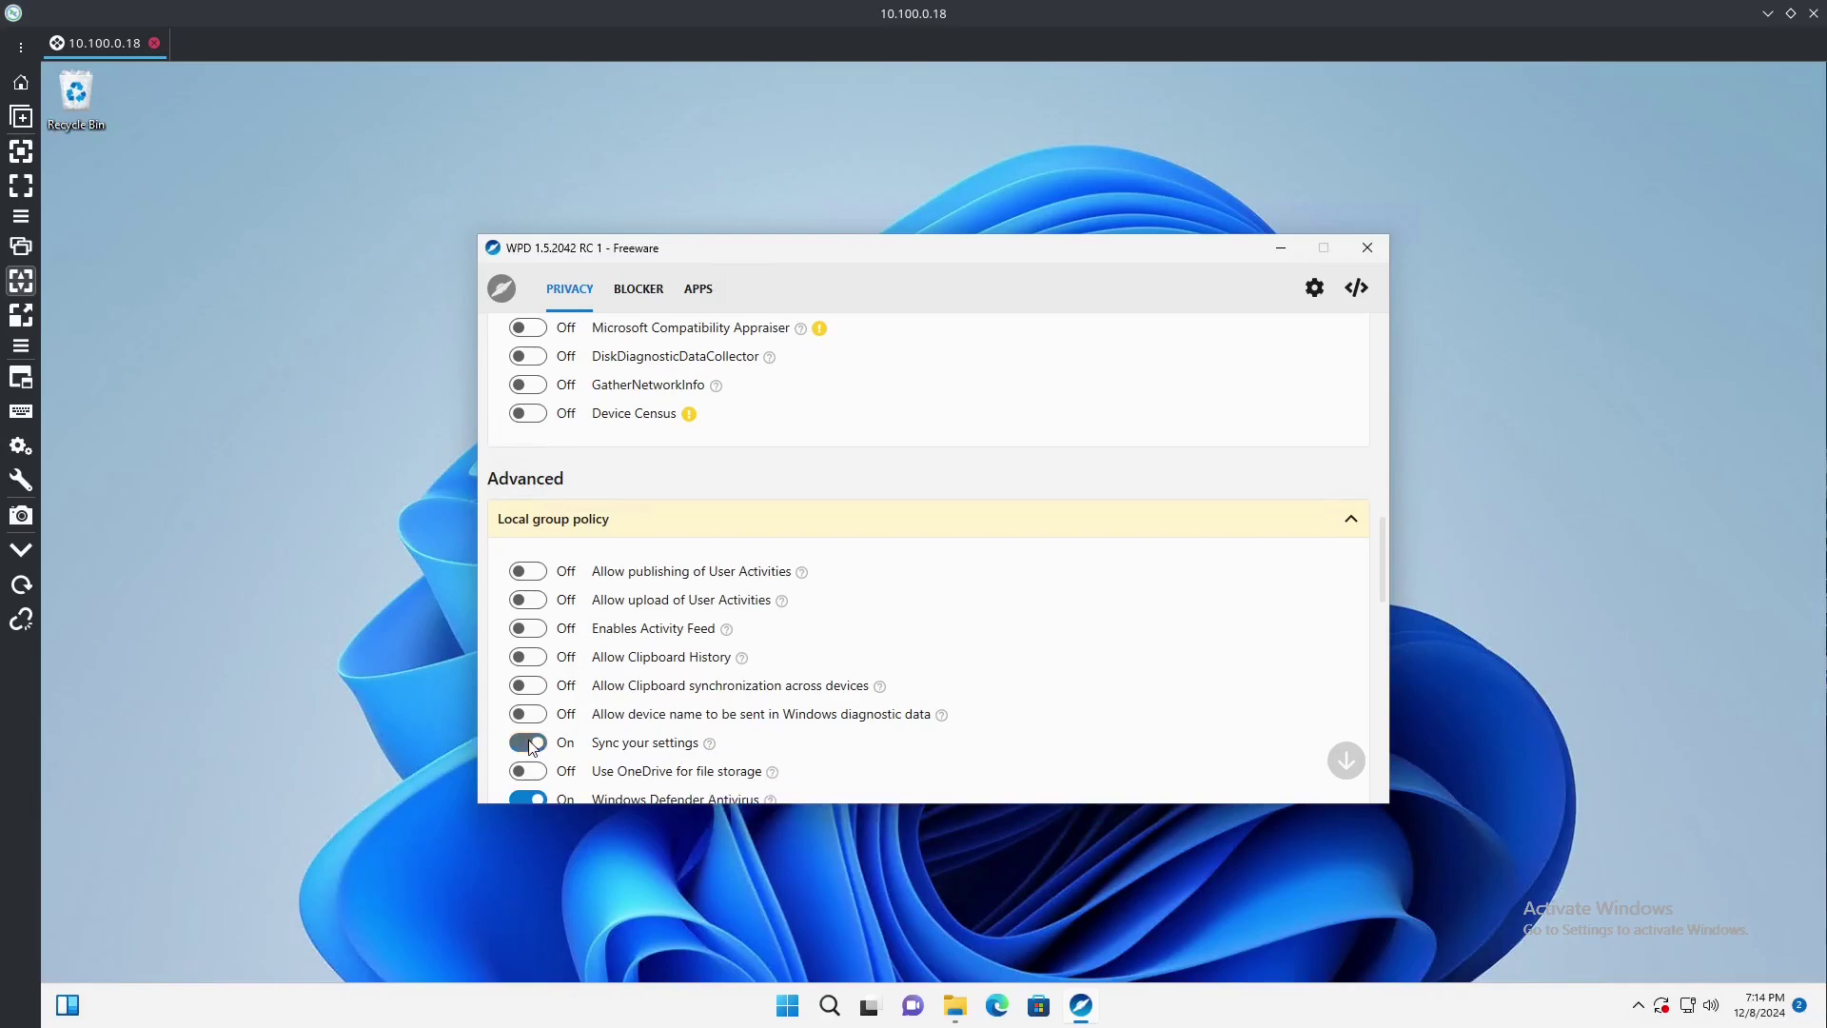
Block app access to calendar, call history, camera, contacts, email and eye tracker.
scroll(665, 693, "down", 4)
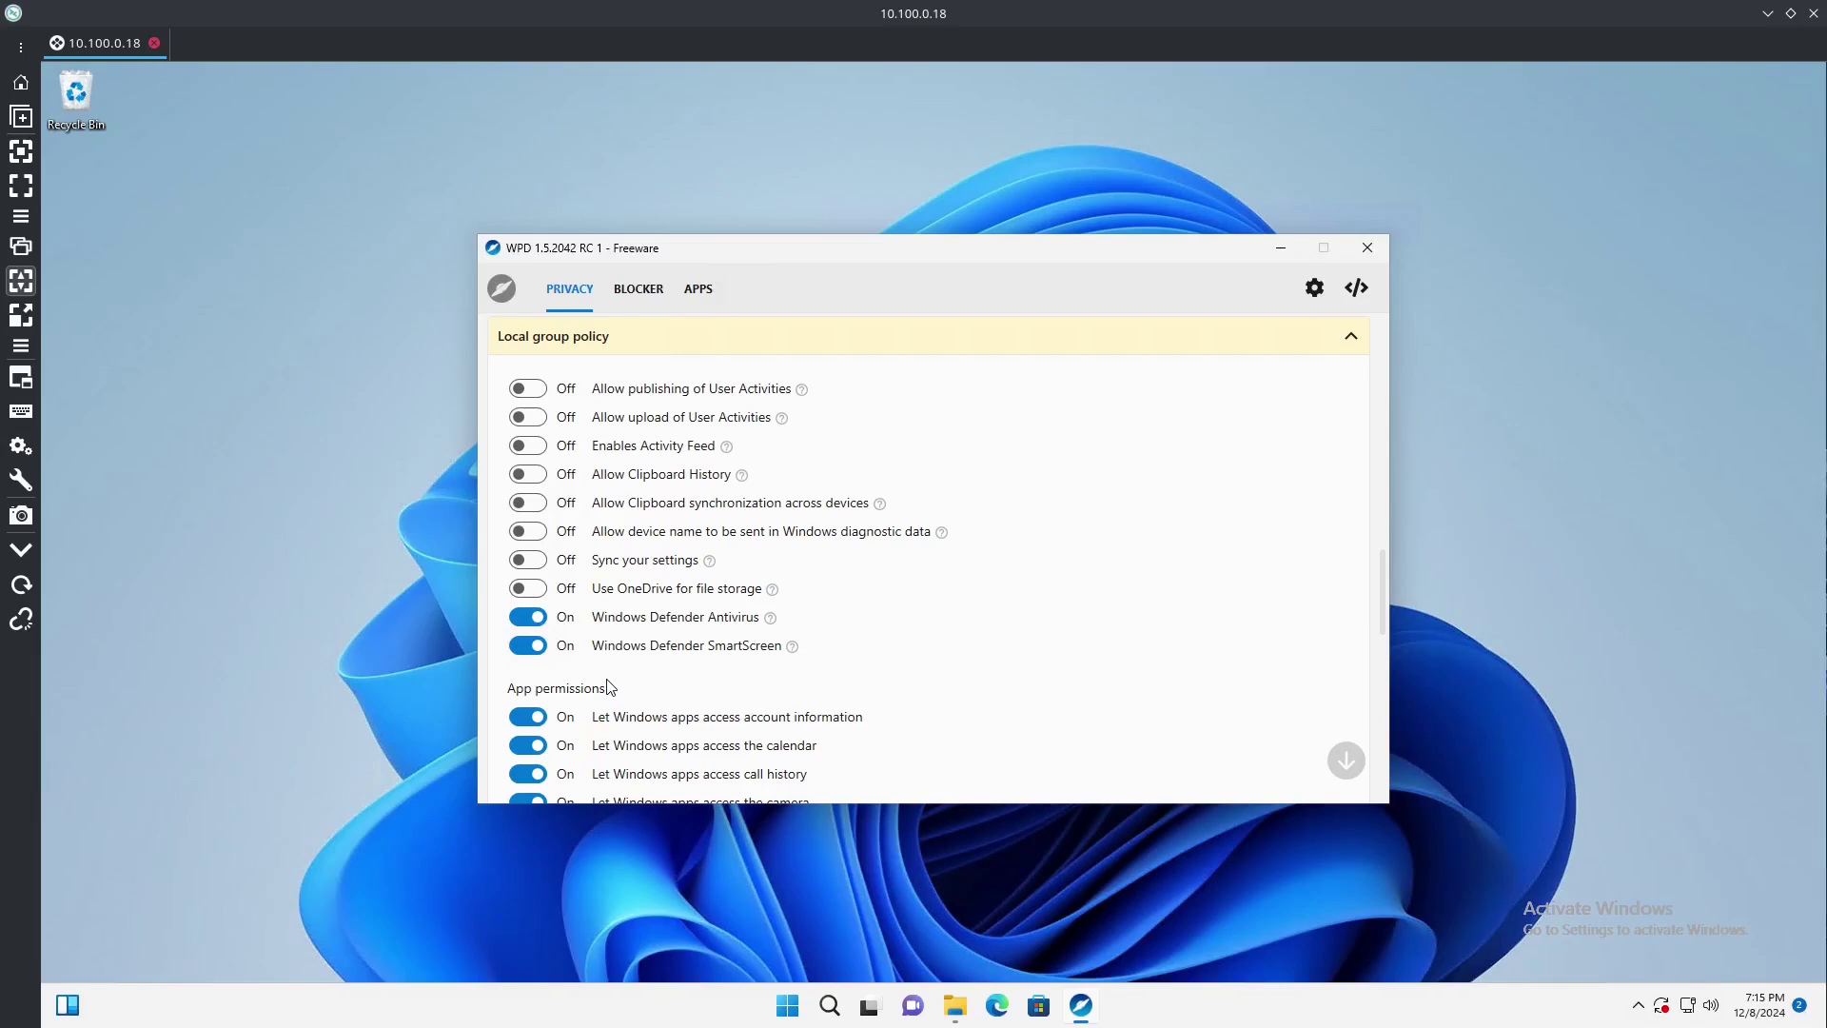
scroll(609, 687, "down", 3)
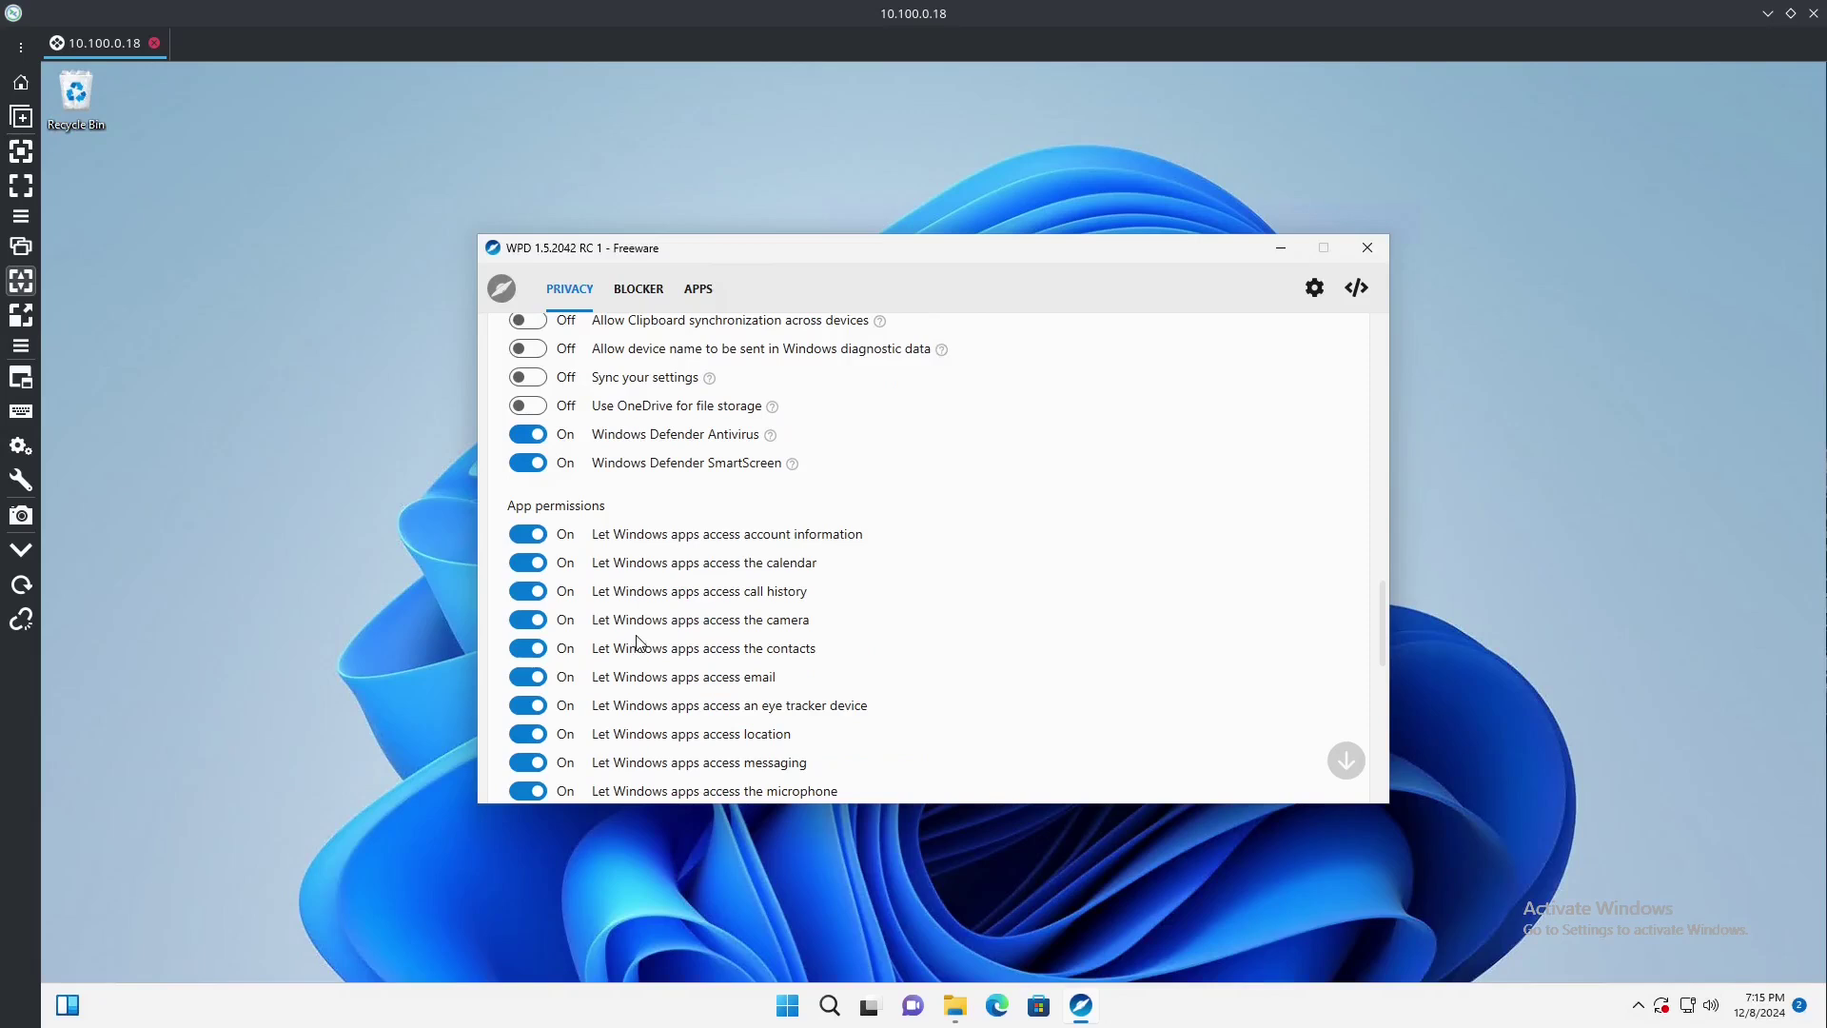
scroll(638, 641, "down", 2)
scroll(645, 636, "down", 1)
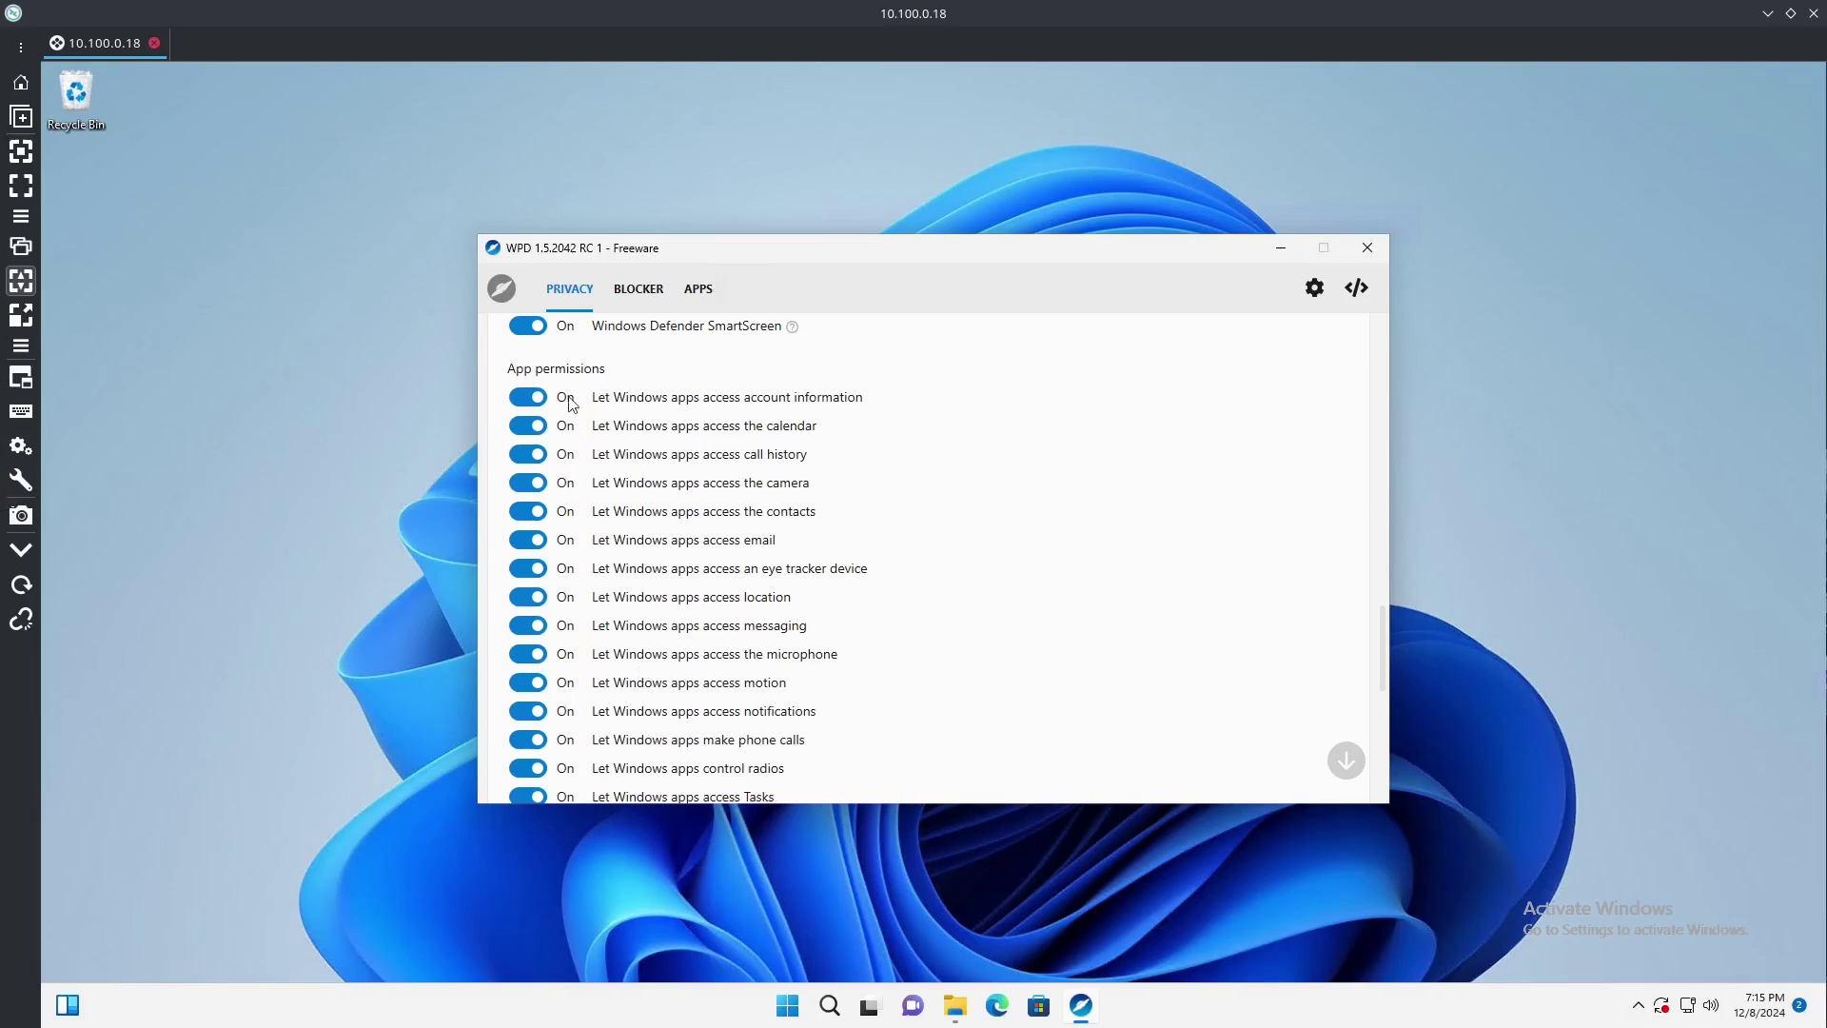
left_click(530, 430)
left_click(540, 458)
left_click(533, 485)
left_click(545, 514)
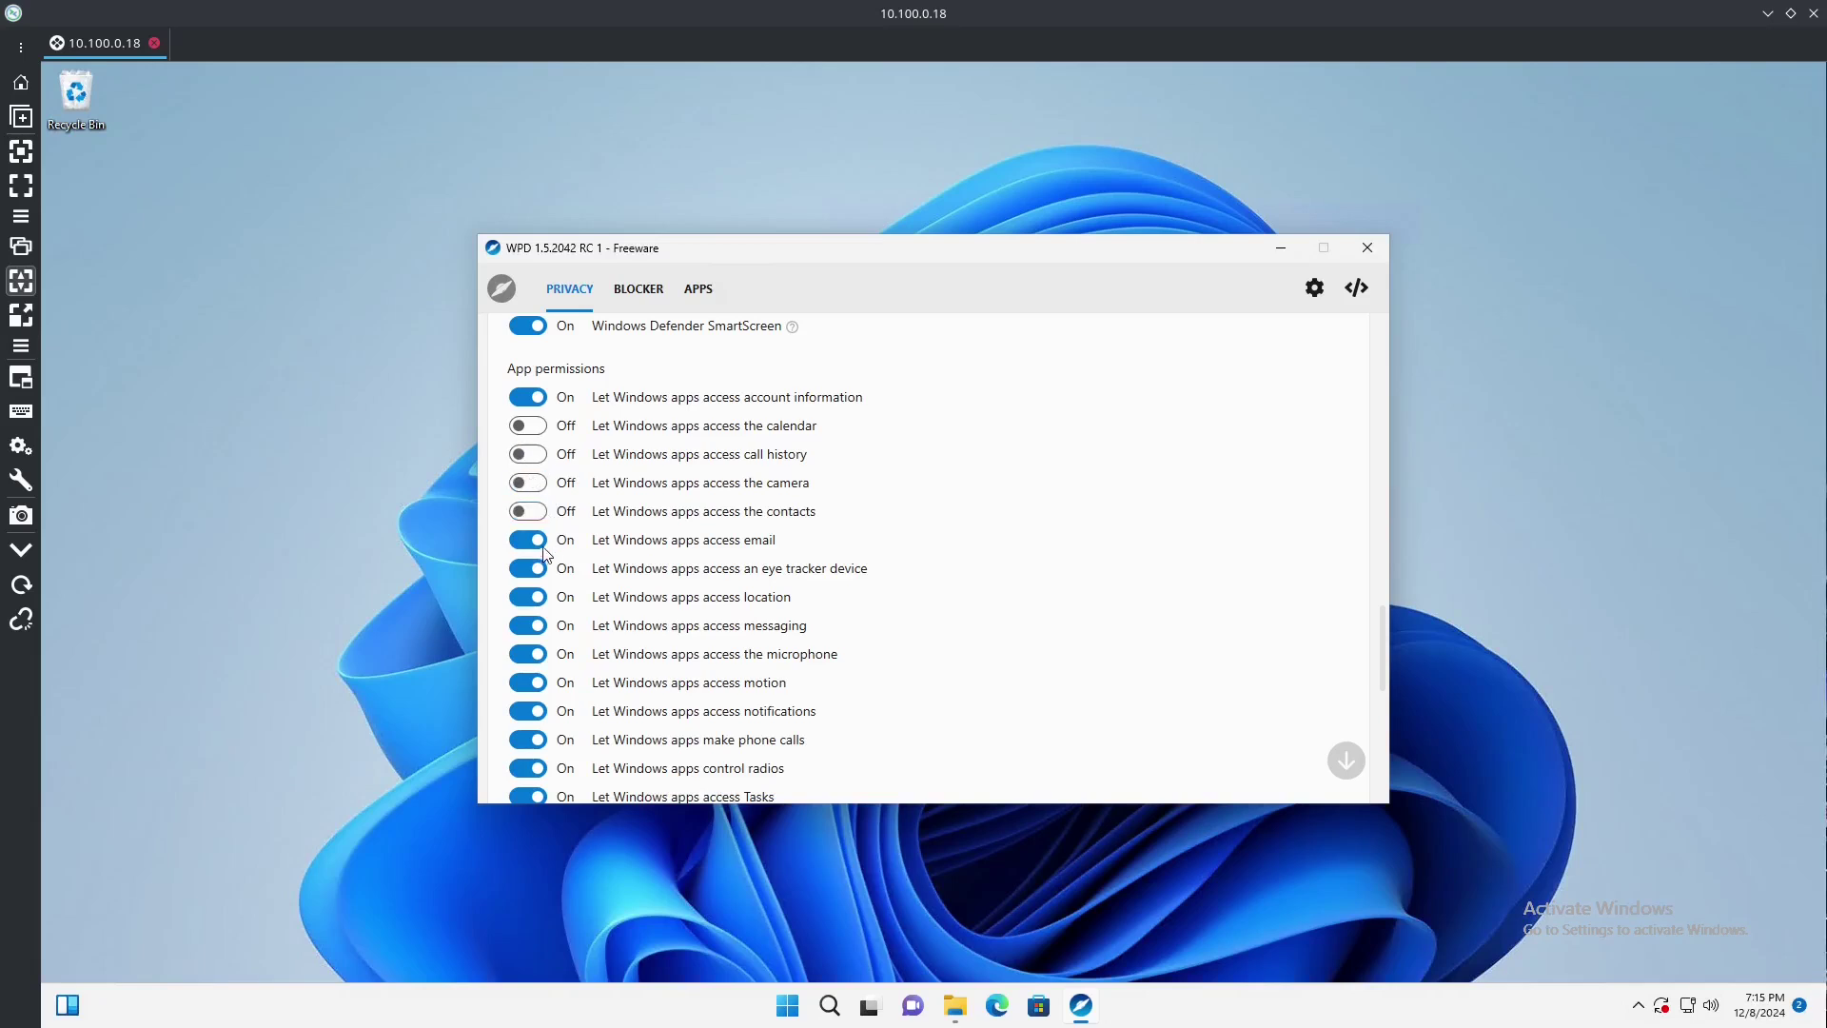
left_click(543, 543)
left_click(541, 571)
Block app access to location, messaging, microphone, motion, phone calls and radios.
left_click(538, 599)
left_click(542, 628)
left_click(543, 664)
left_click(539, 688)
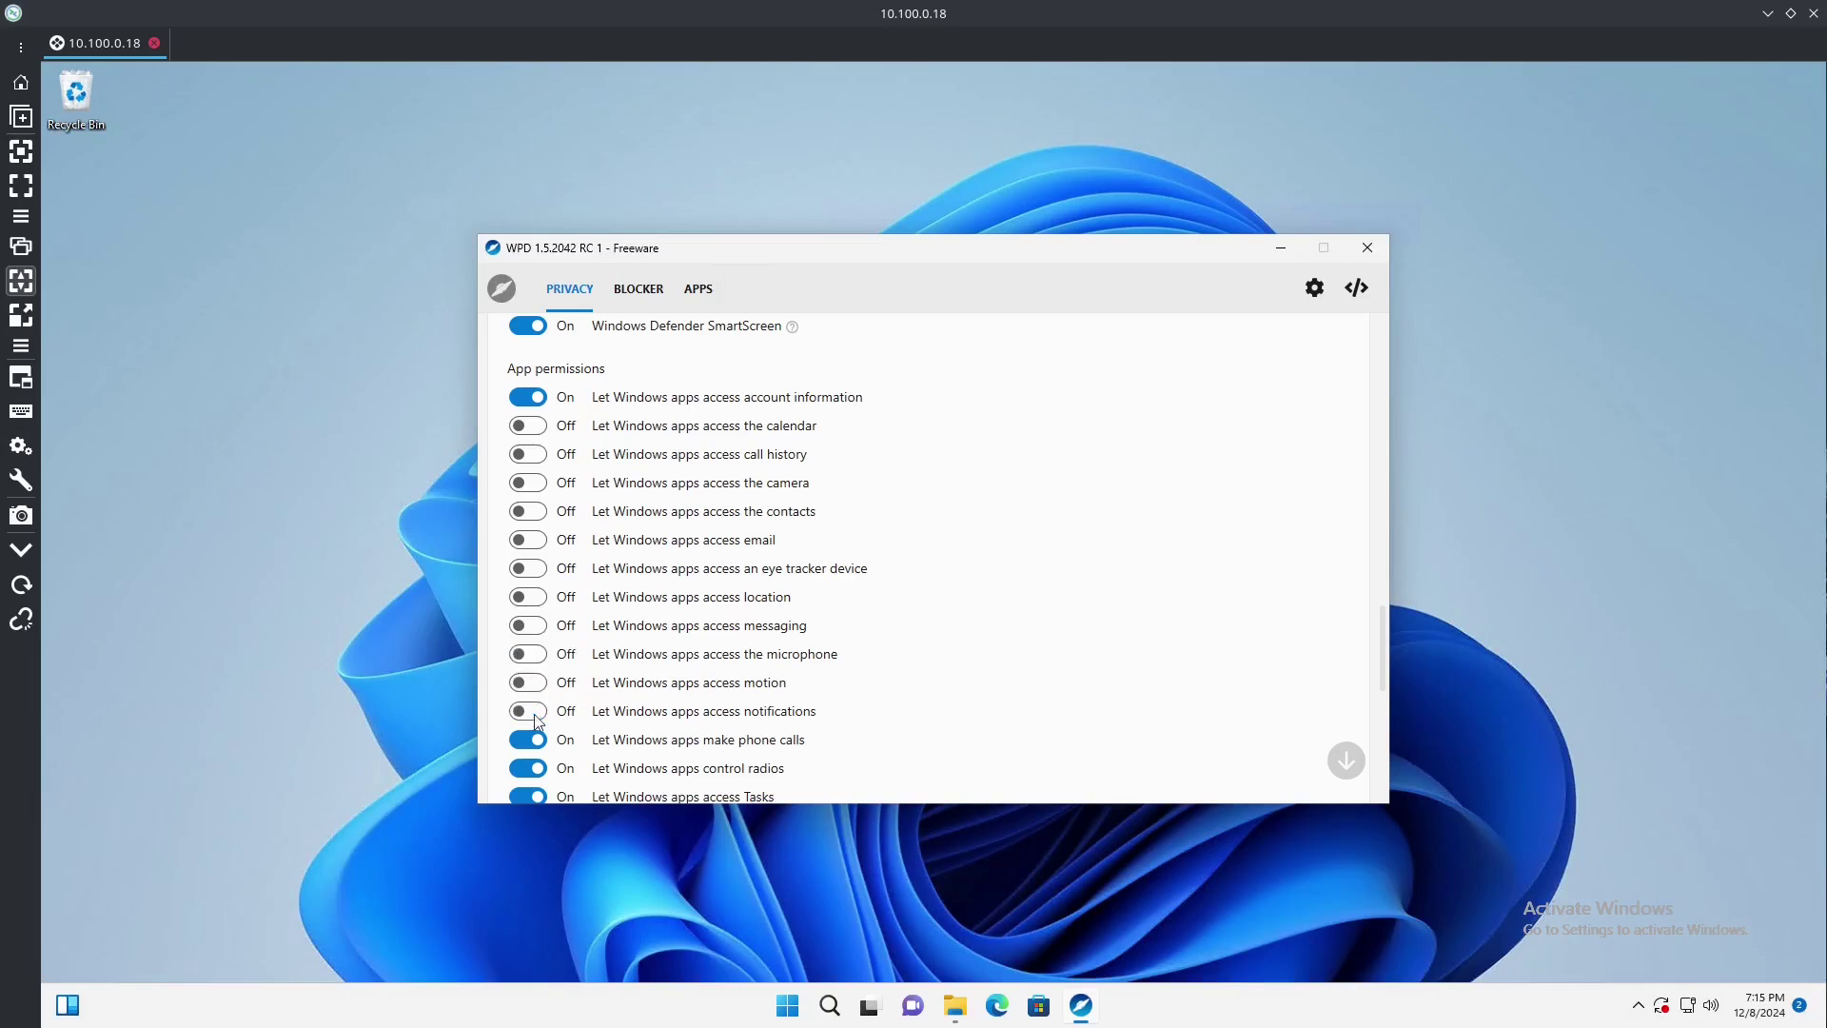
left_click(521, 740)
left_click(538, 767)
Block Tasks, trusted and unpaired devices, app diagnostics, voice activation, background movements and screenshots.
scroll(540, 761, "down", 4)
scroll(548, 721, "down", 1)
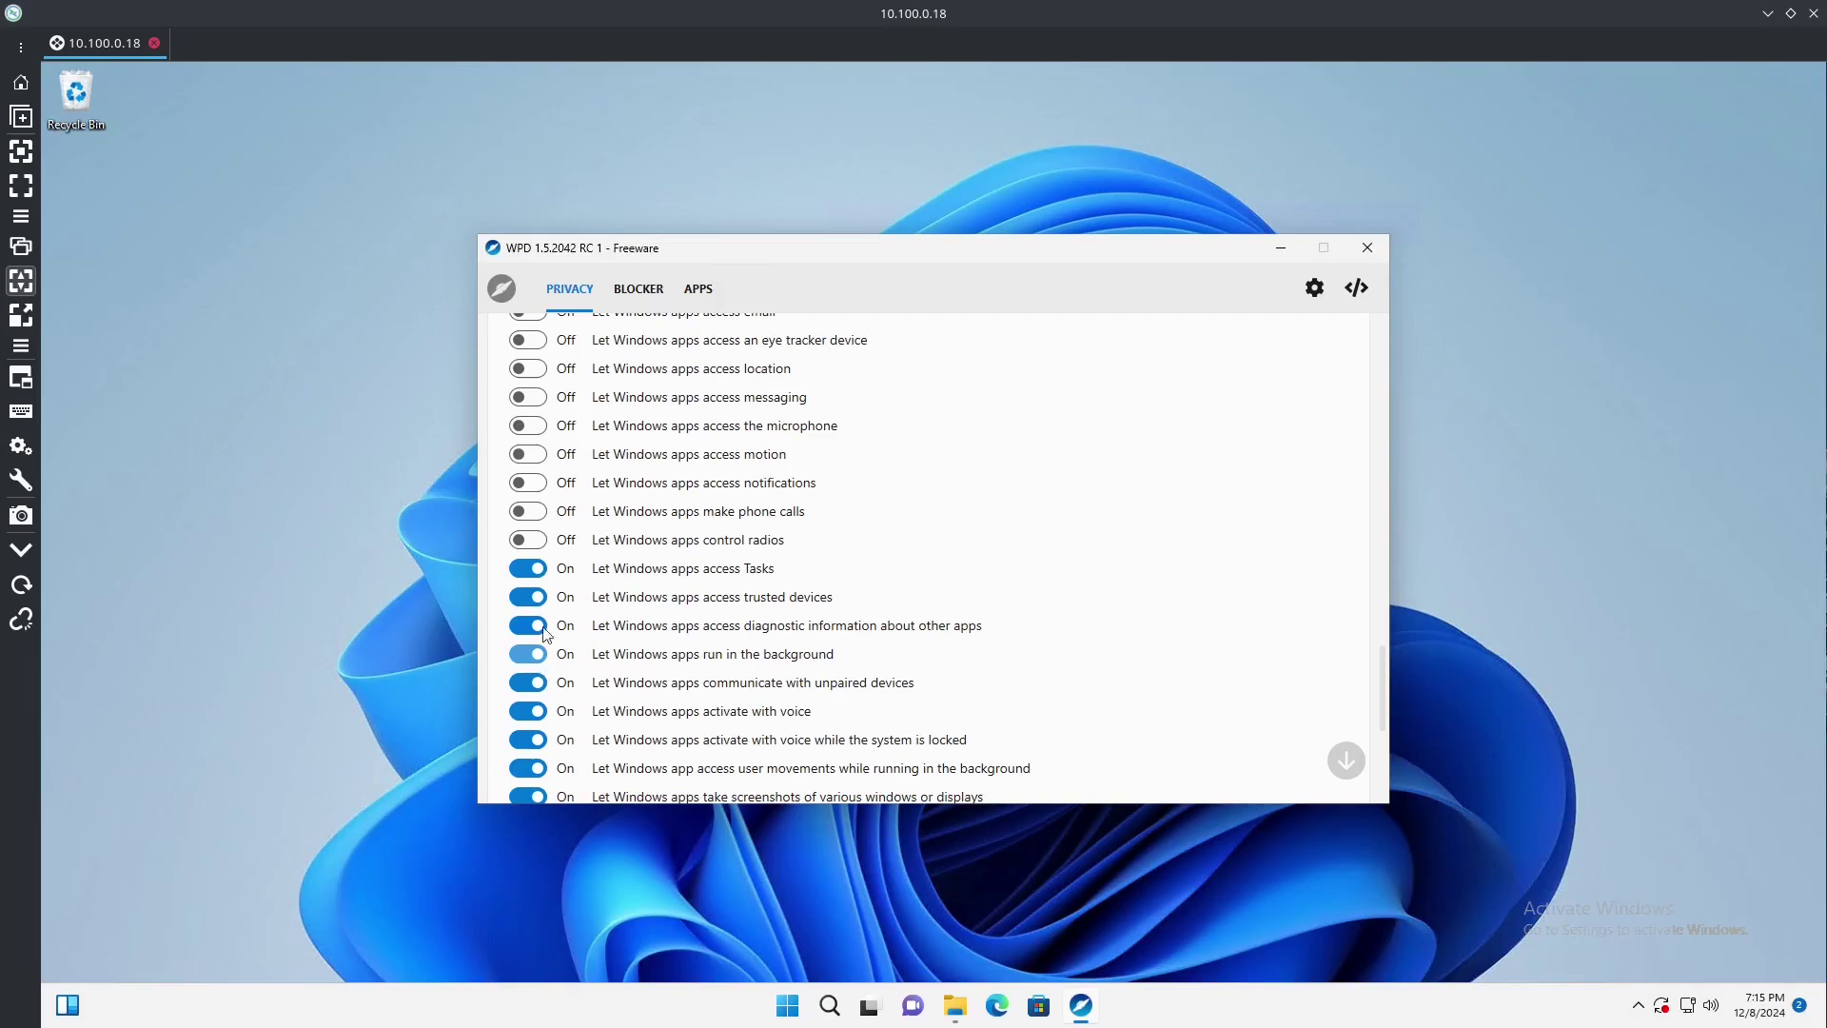
left_click(531, 568)
left_click(534, 602)
left_click(538, 630)
scroll(538, 658, "down", 1)
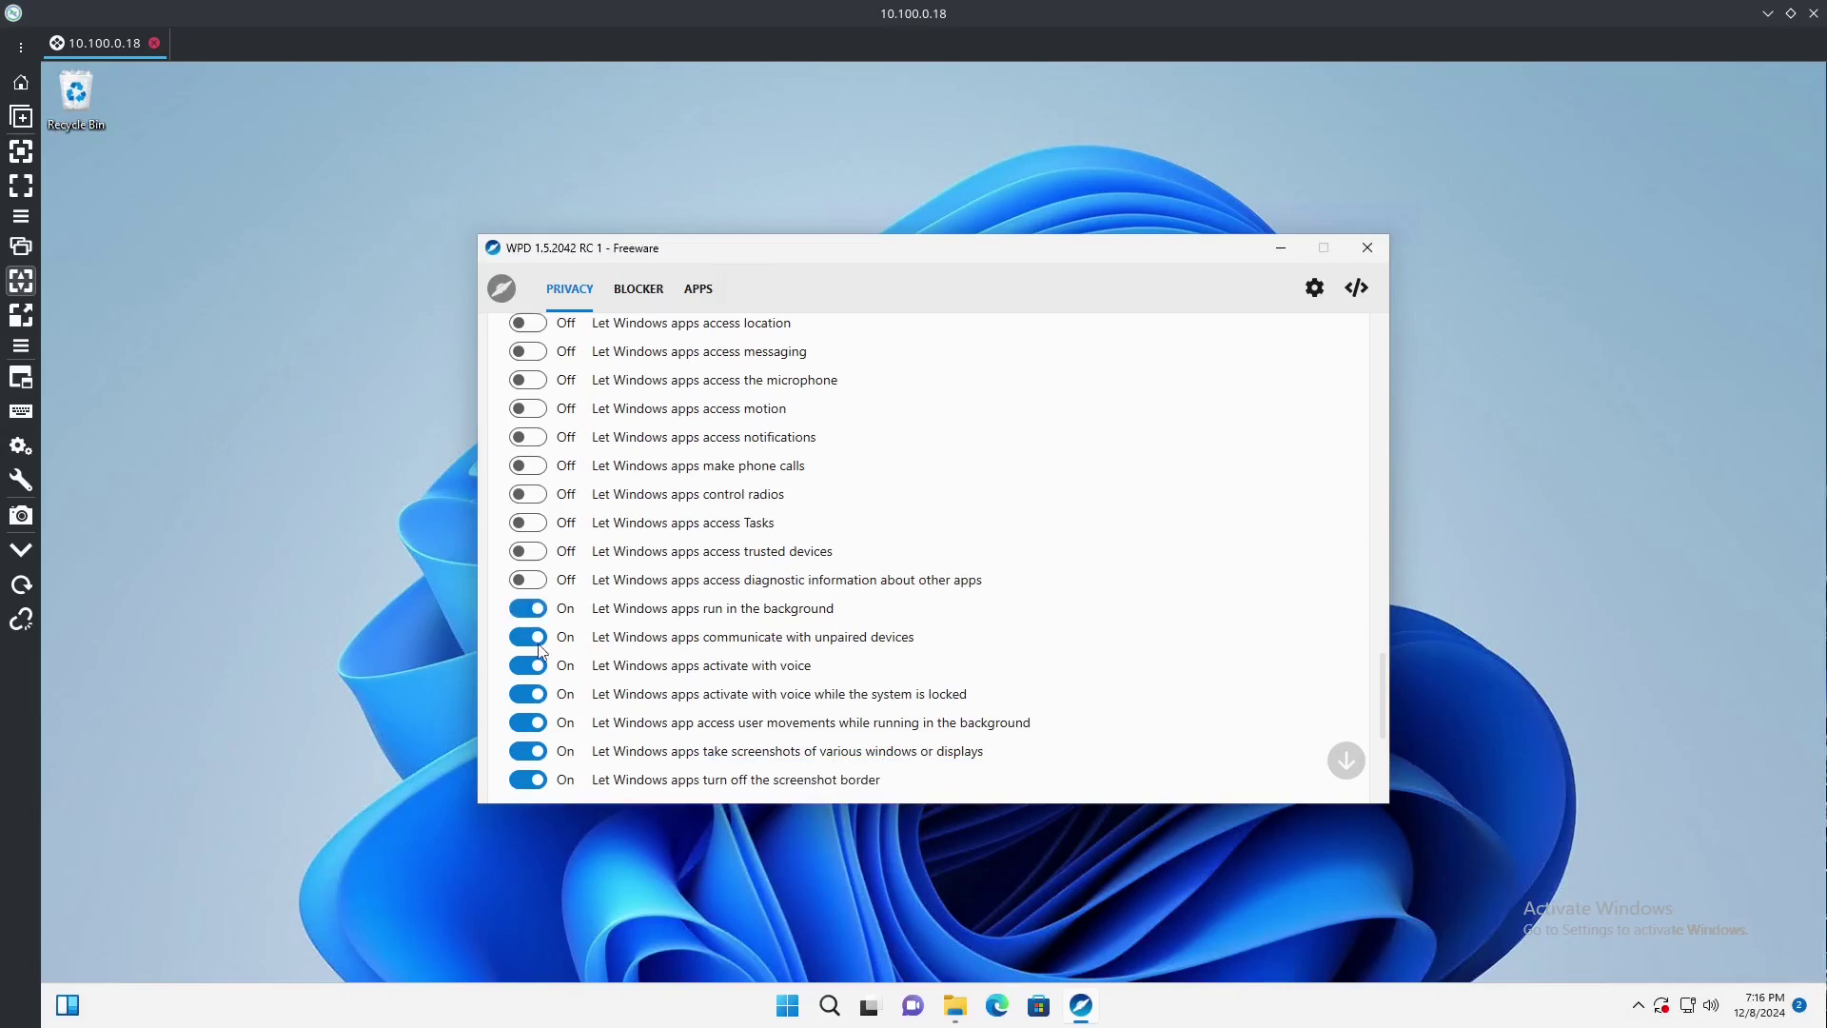
left_click(543, 643)
left_click(541, 668)
left_click(544, 698)
left_click(531, 726)
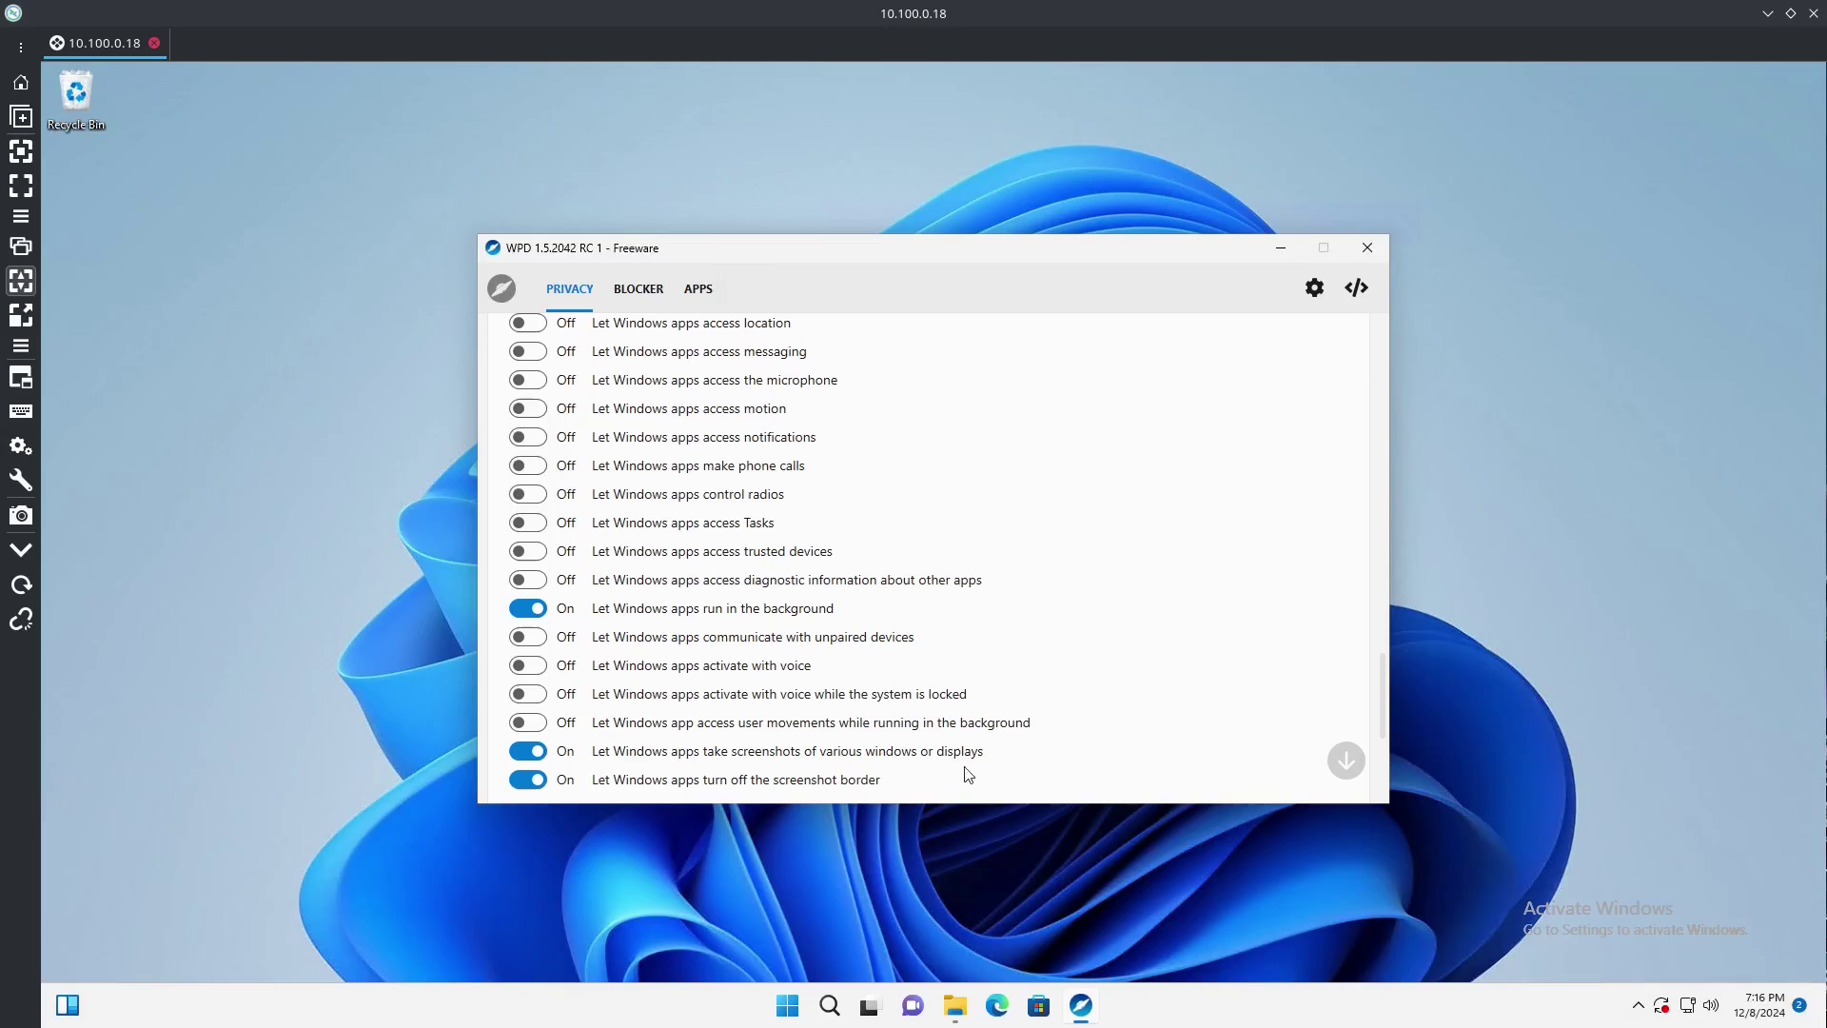
left_click(522, 752)
scroll(533, 742, "down", 2)
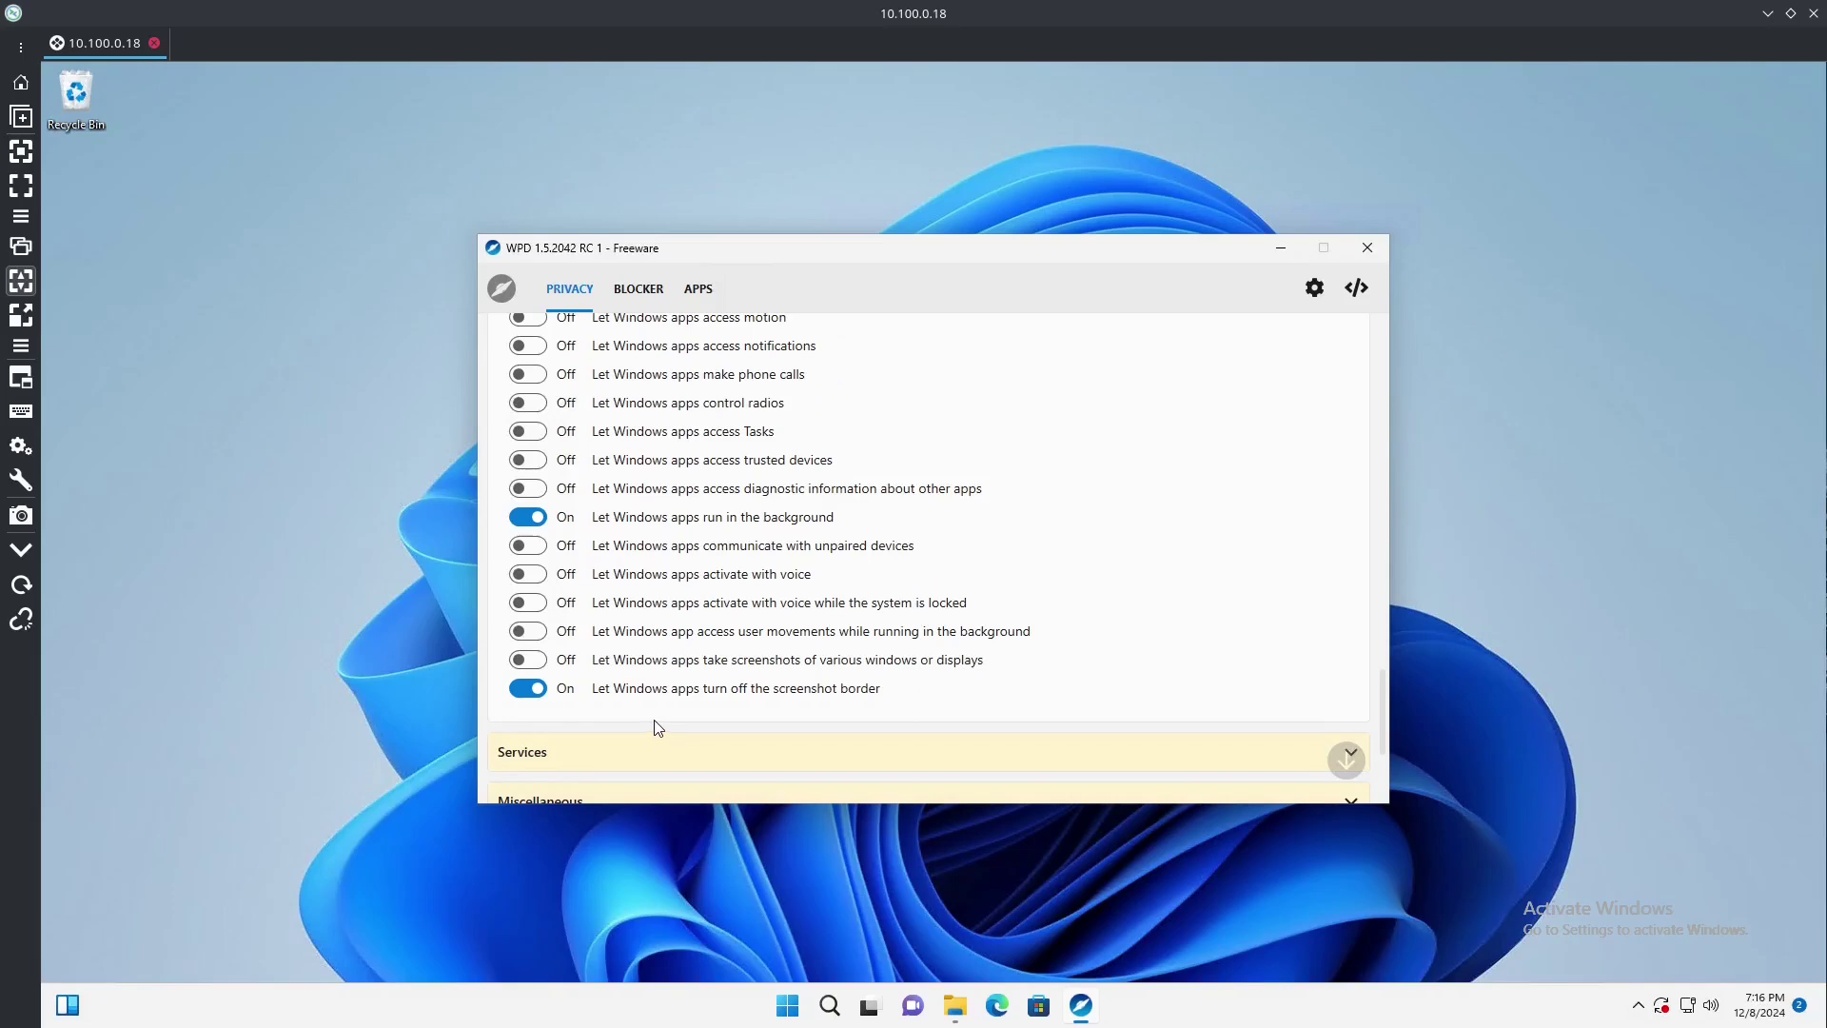
Expand Services and turn off Connected Devices Platform User Service, Sync Host, Contact Data and MessagingService.
scroll(659, 727, "down", 3)
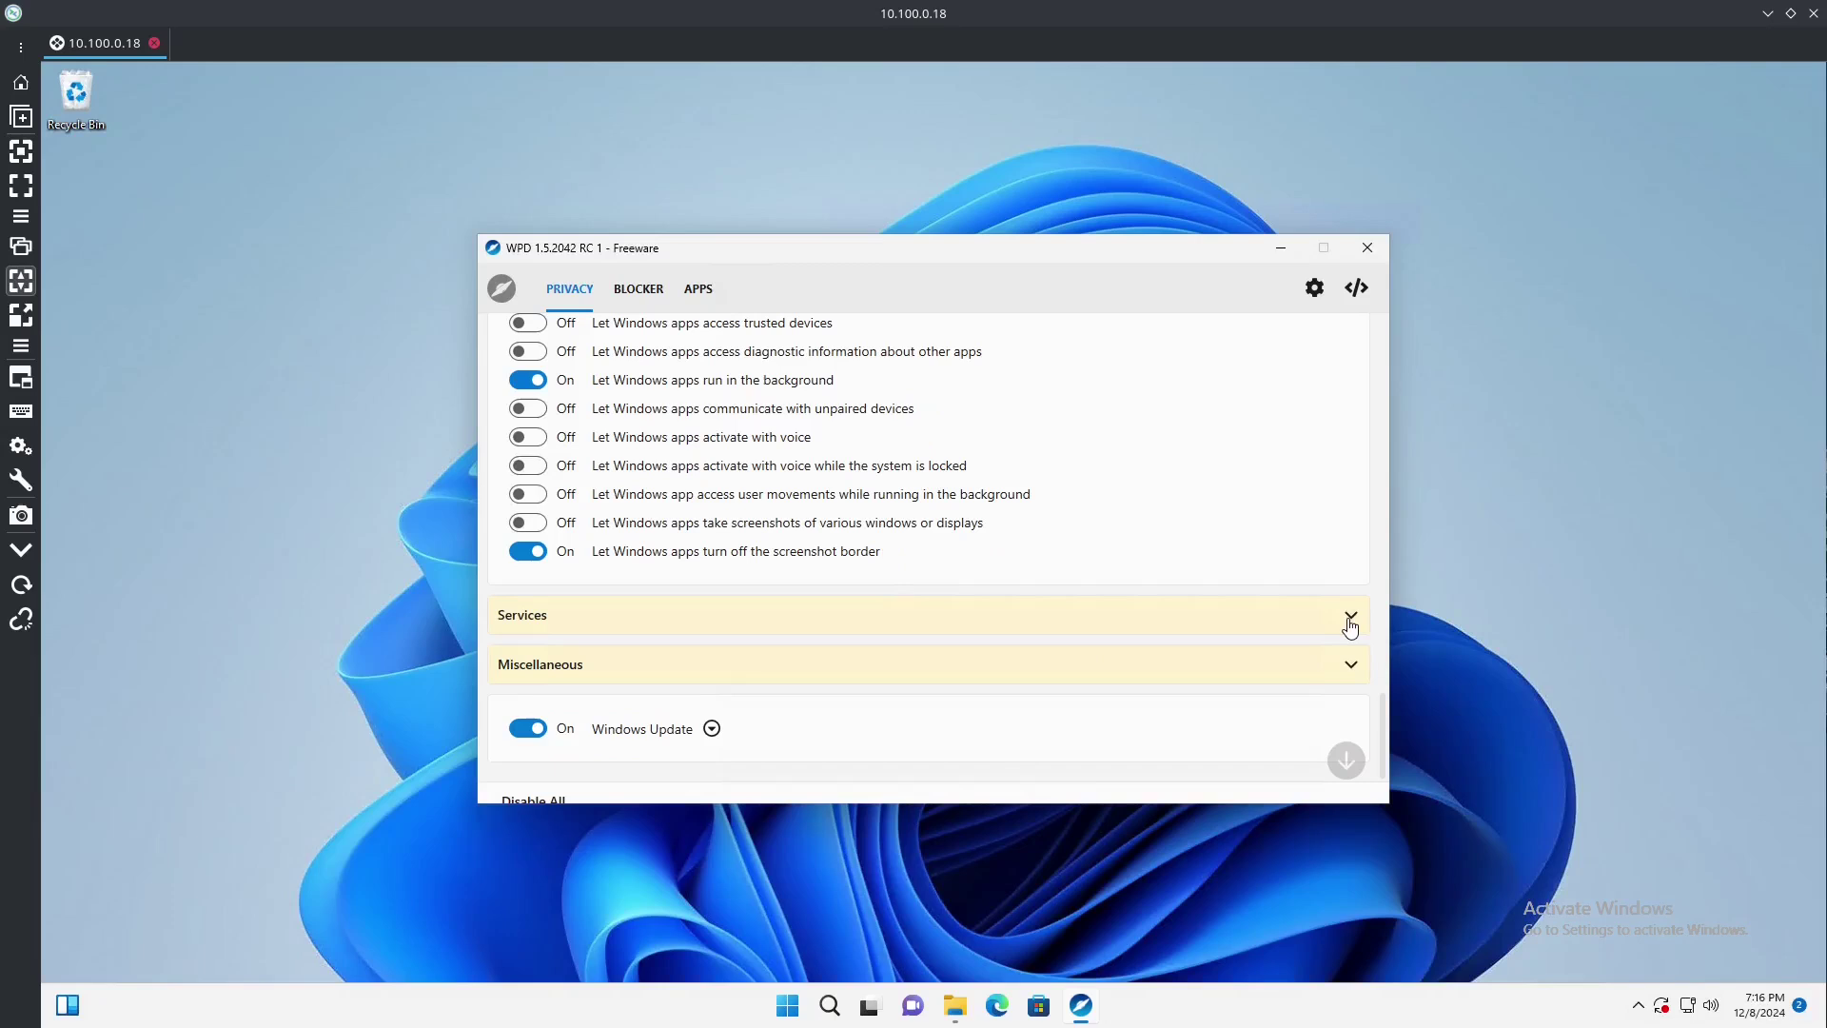
left_click(1350, 617)
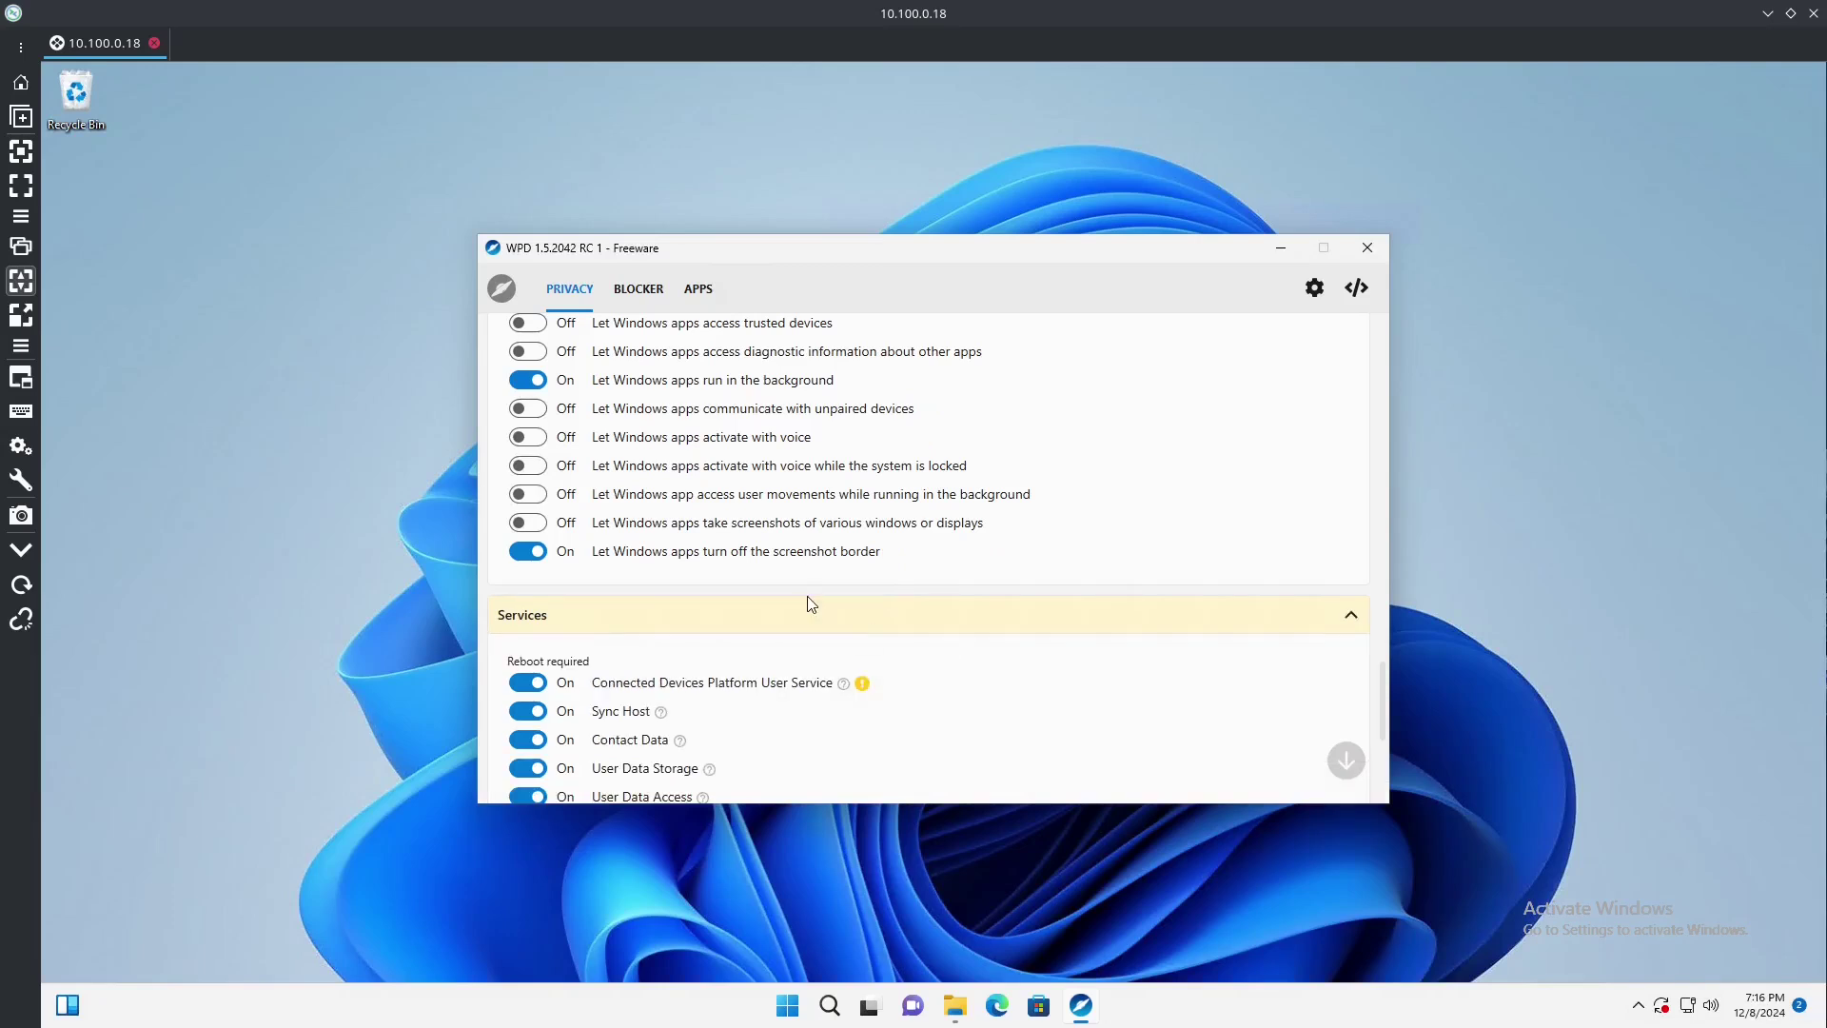
scroll(810, 600, "down", 3)
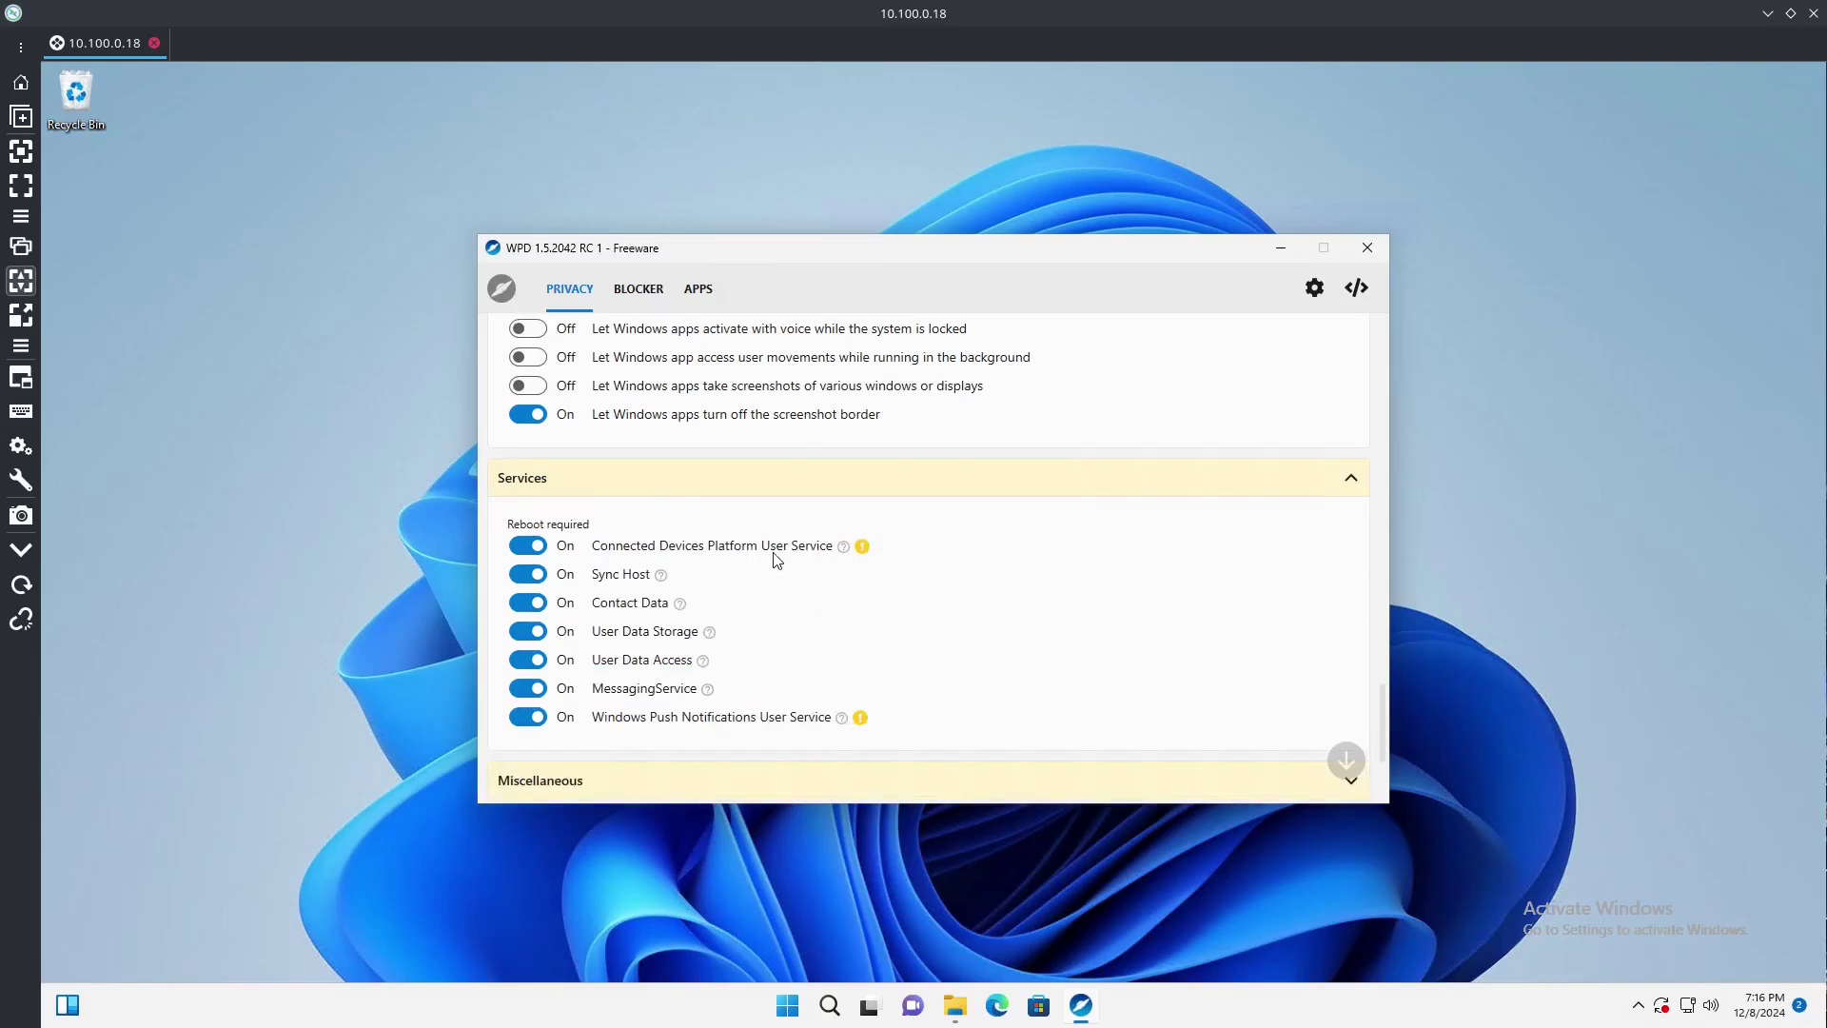
mouse_move(844, 553)
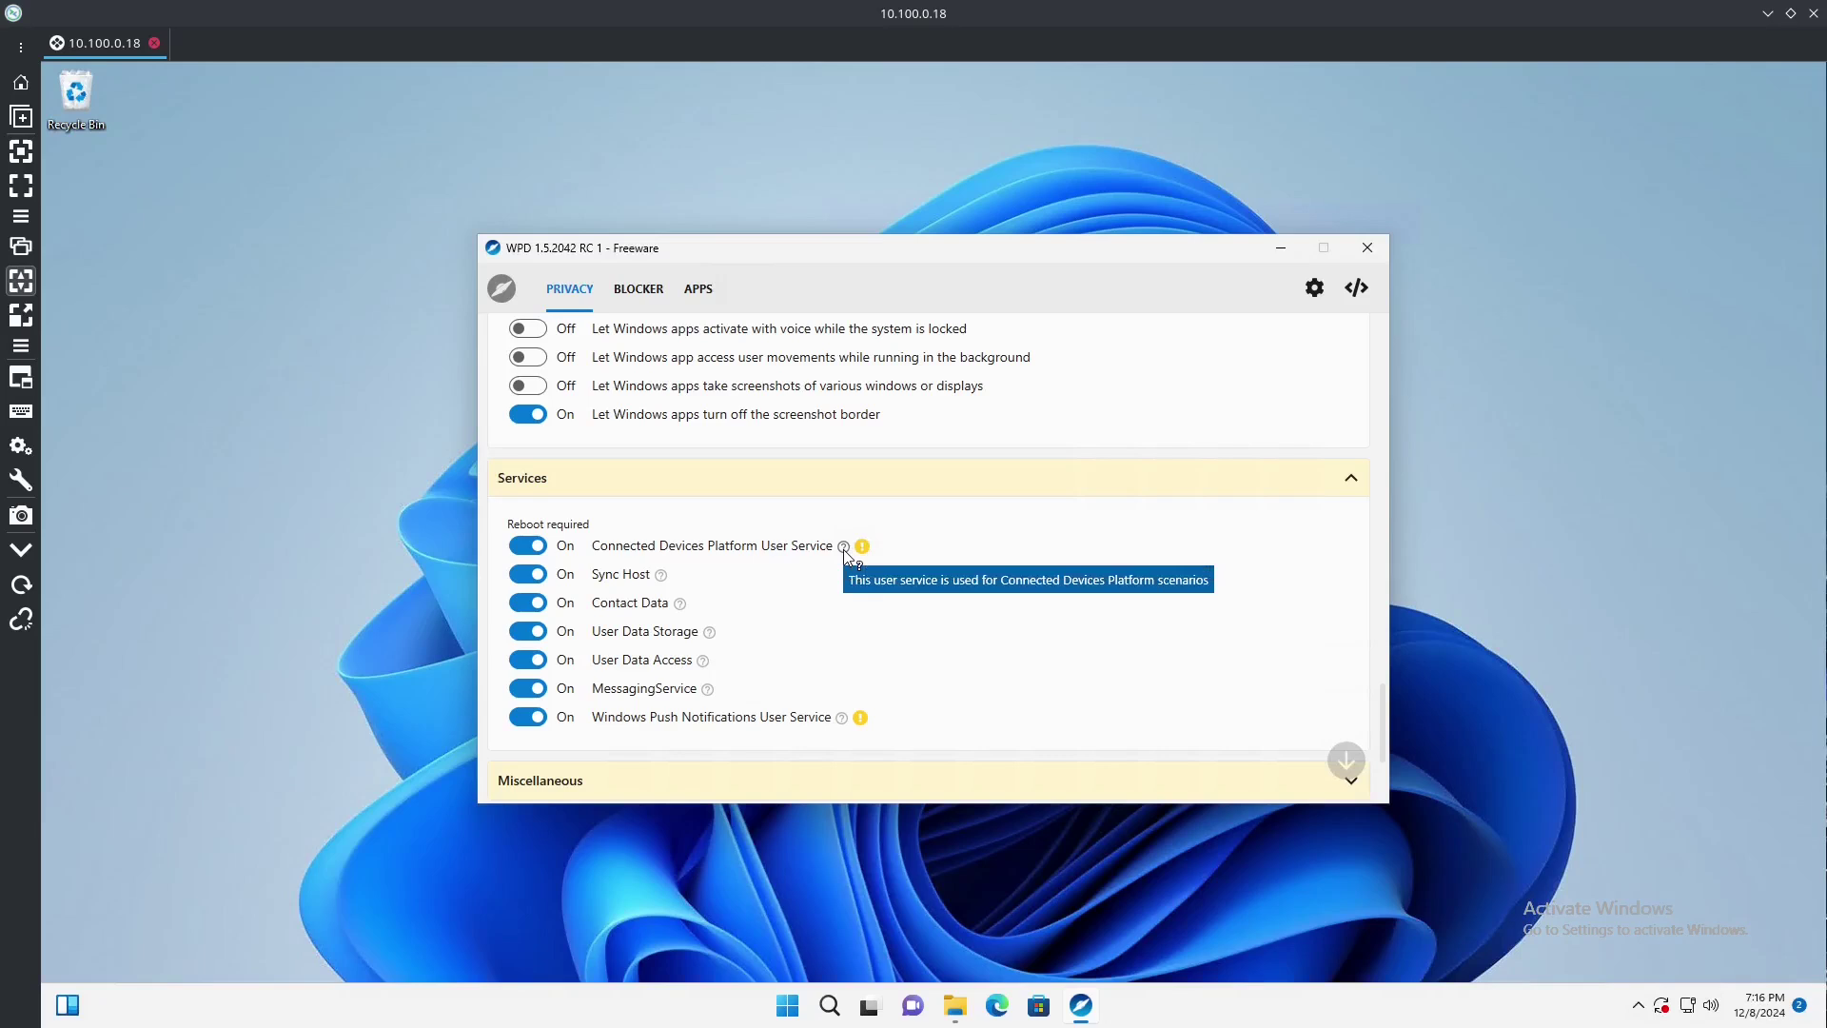
left_click(542, 546)
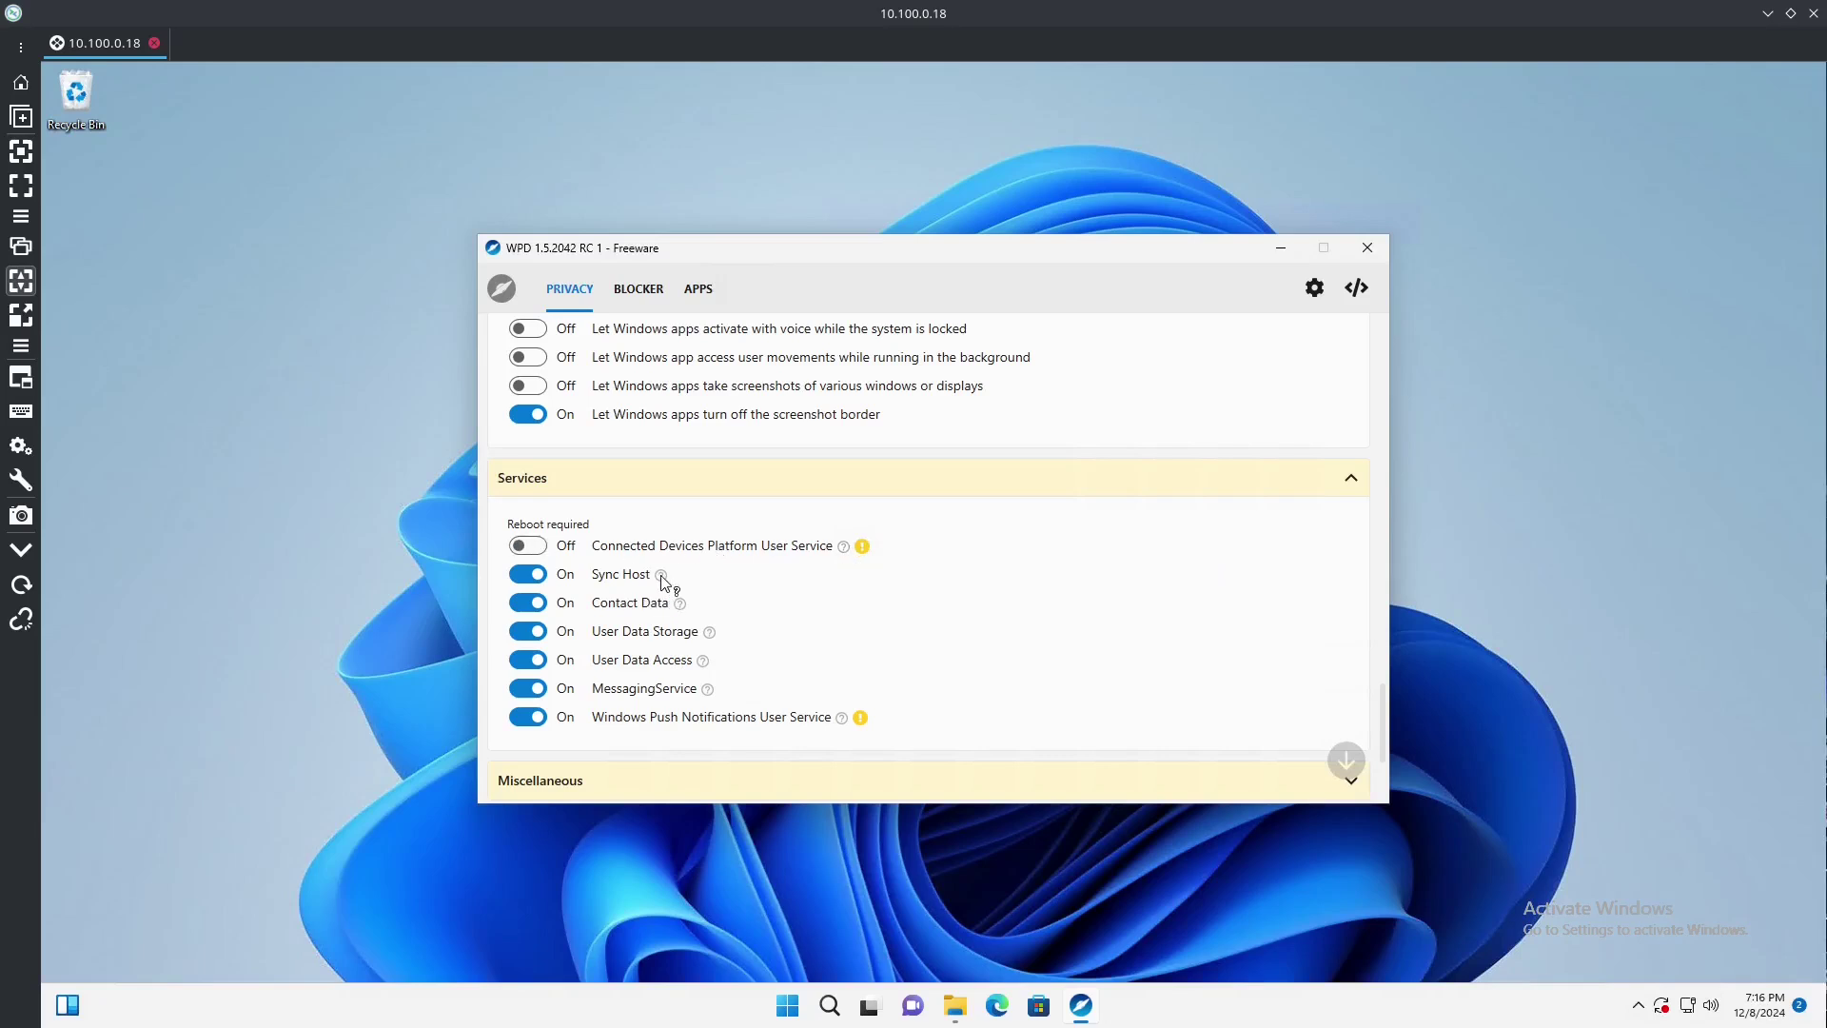
mouse_move(663, 582)
left_click(537, 581)
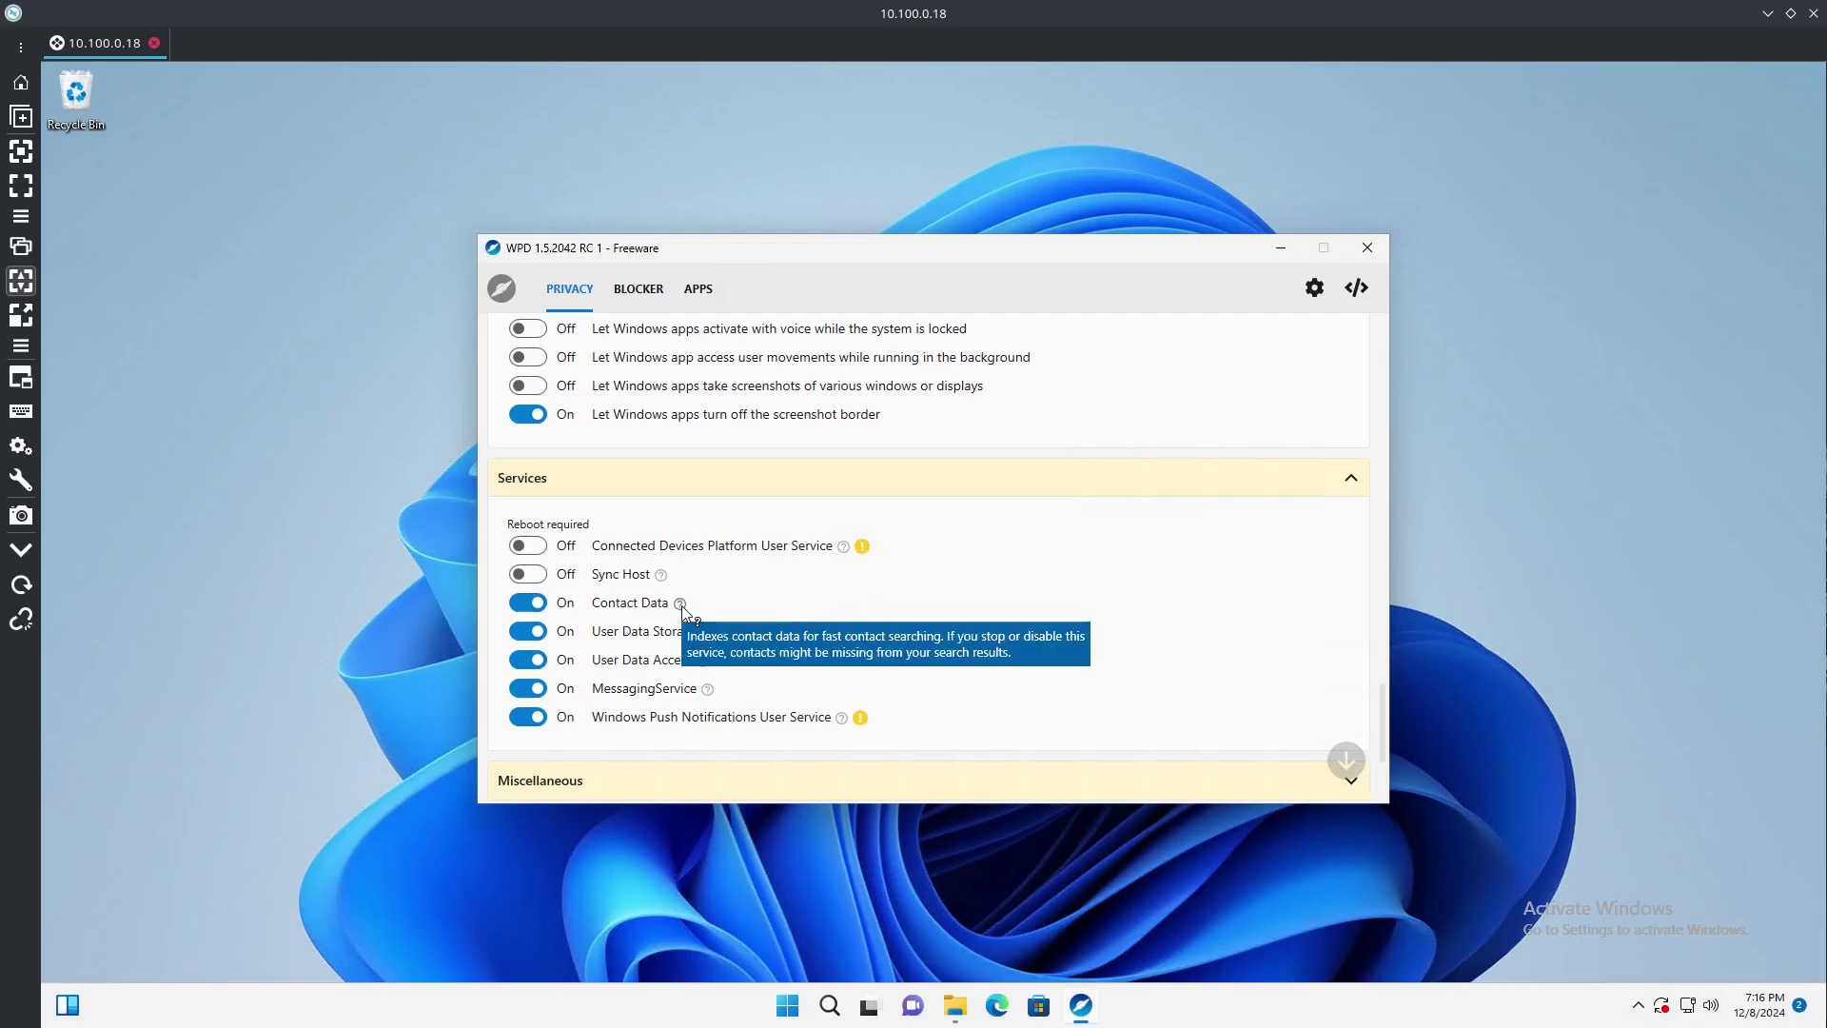
left_click(525, 605)
mouse_move(710, 635)
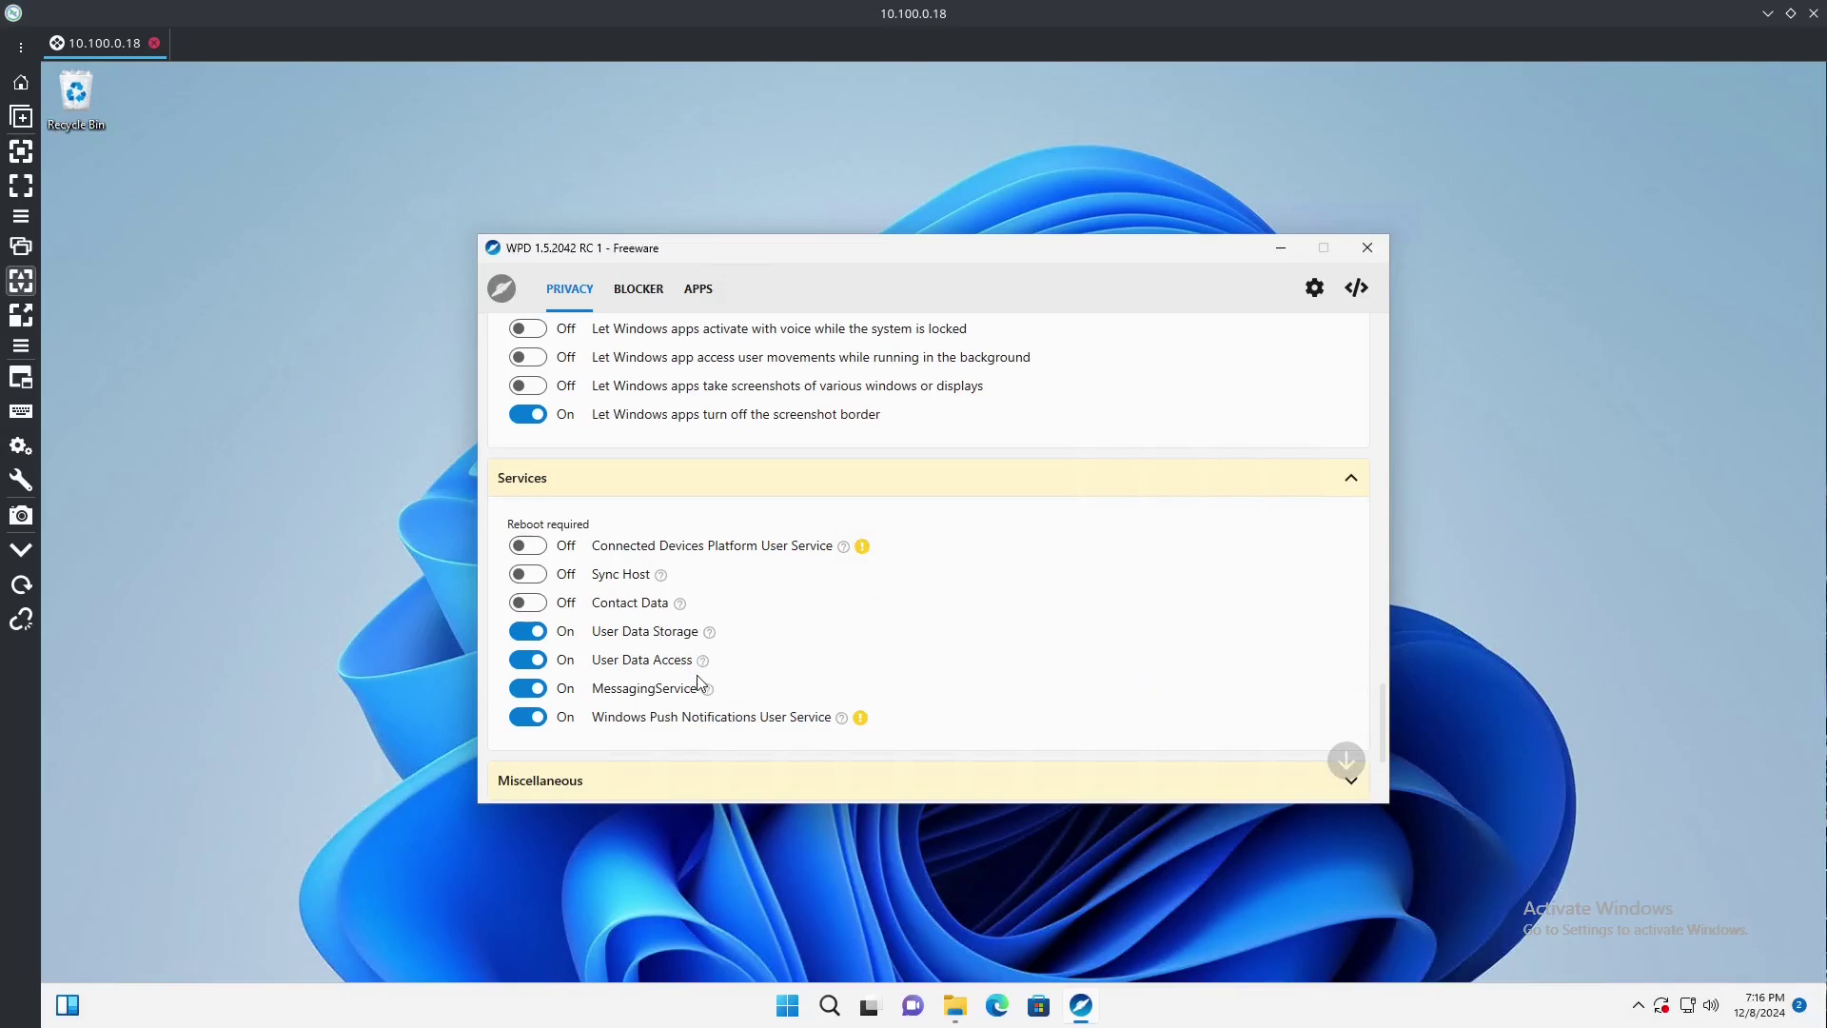
mouse_move(709, 691)
left_click(545, 690)
mouse_move(841, 720)
Expand Windows Update and switch all its components off.
scroll(881, 695, "down", 3)
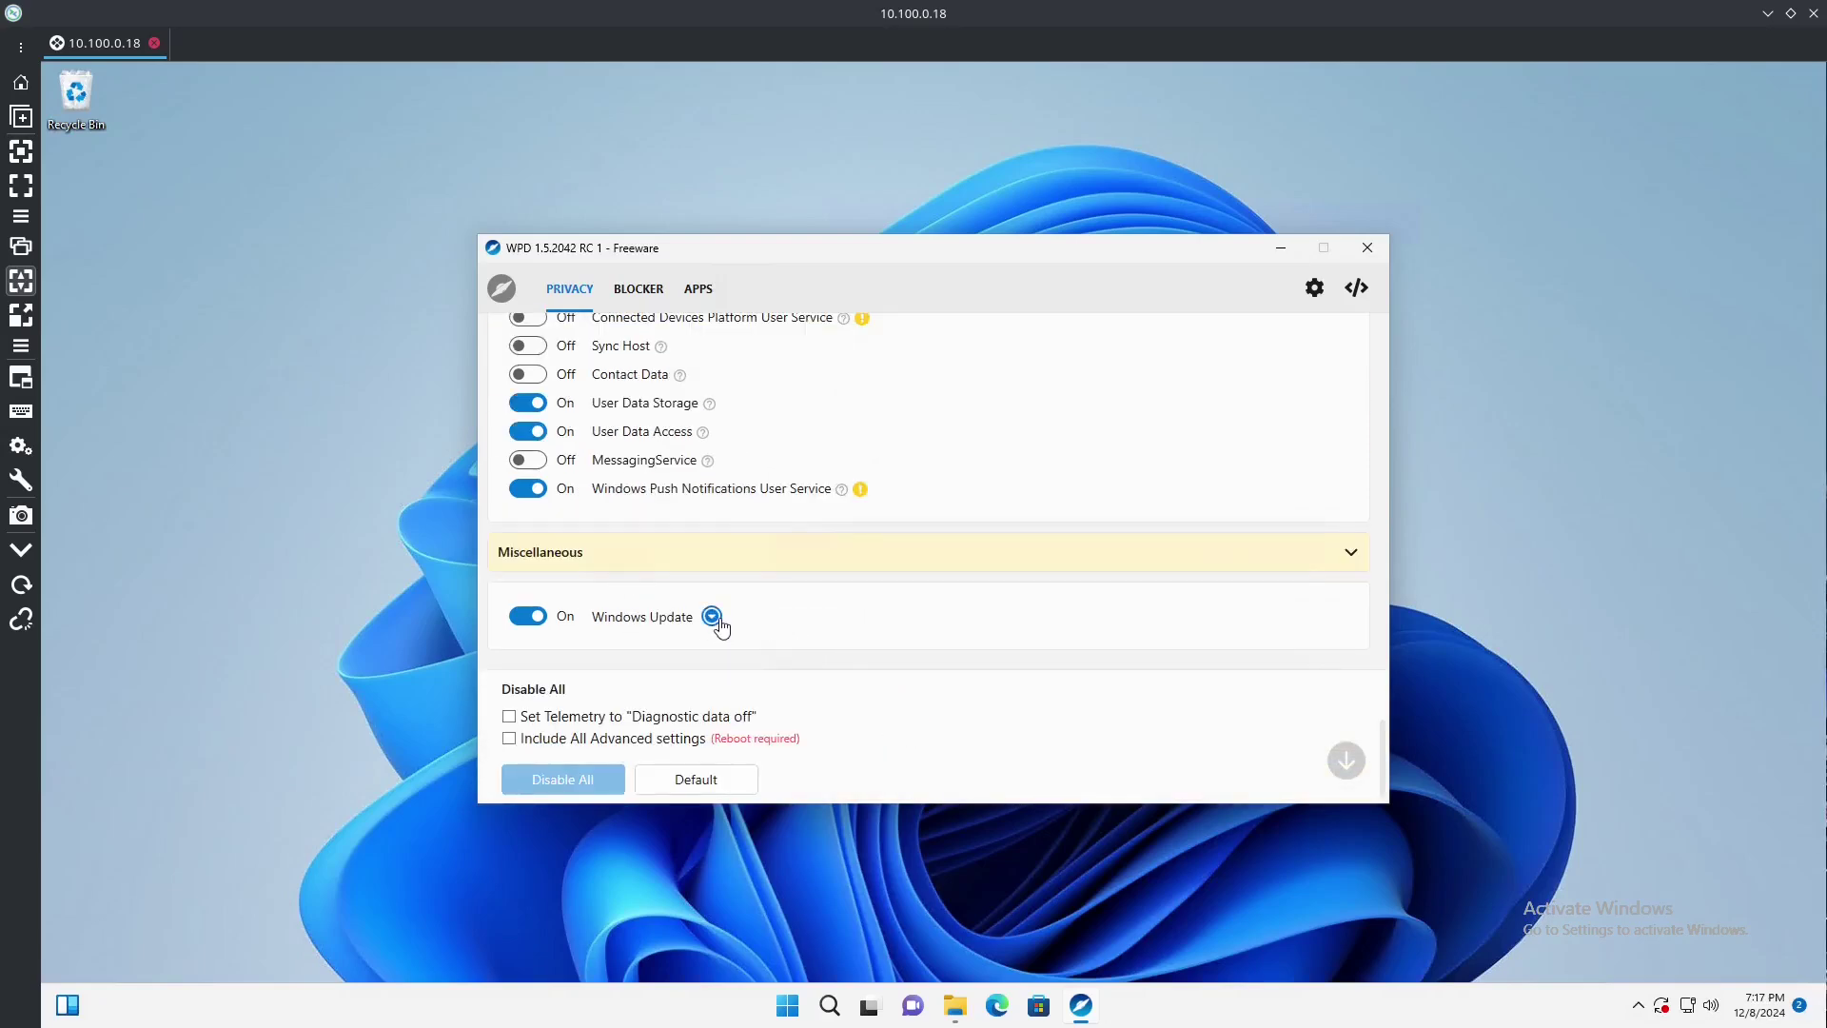
left_click(712, 617)
scroll(776, 612, "down", 1)
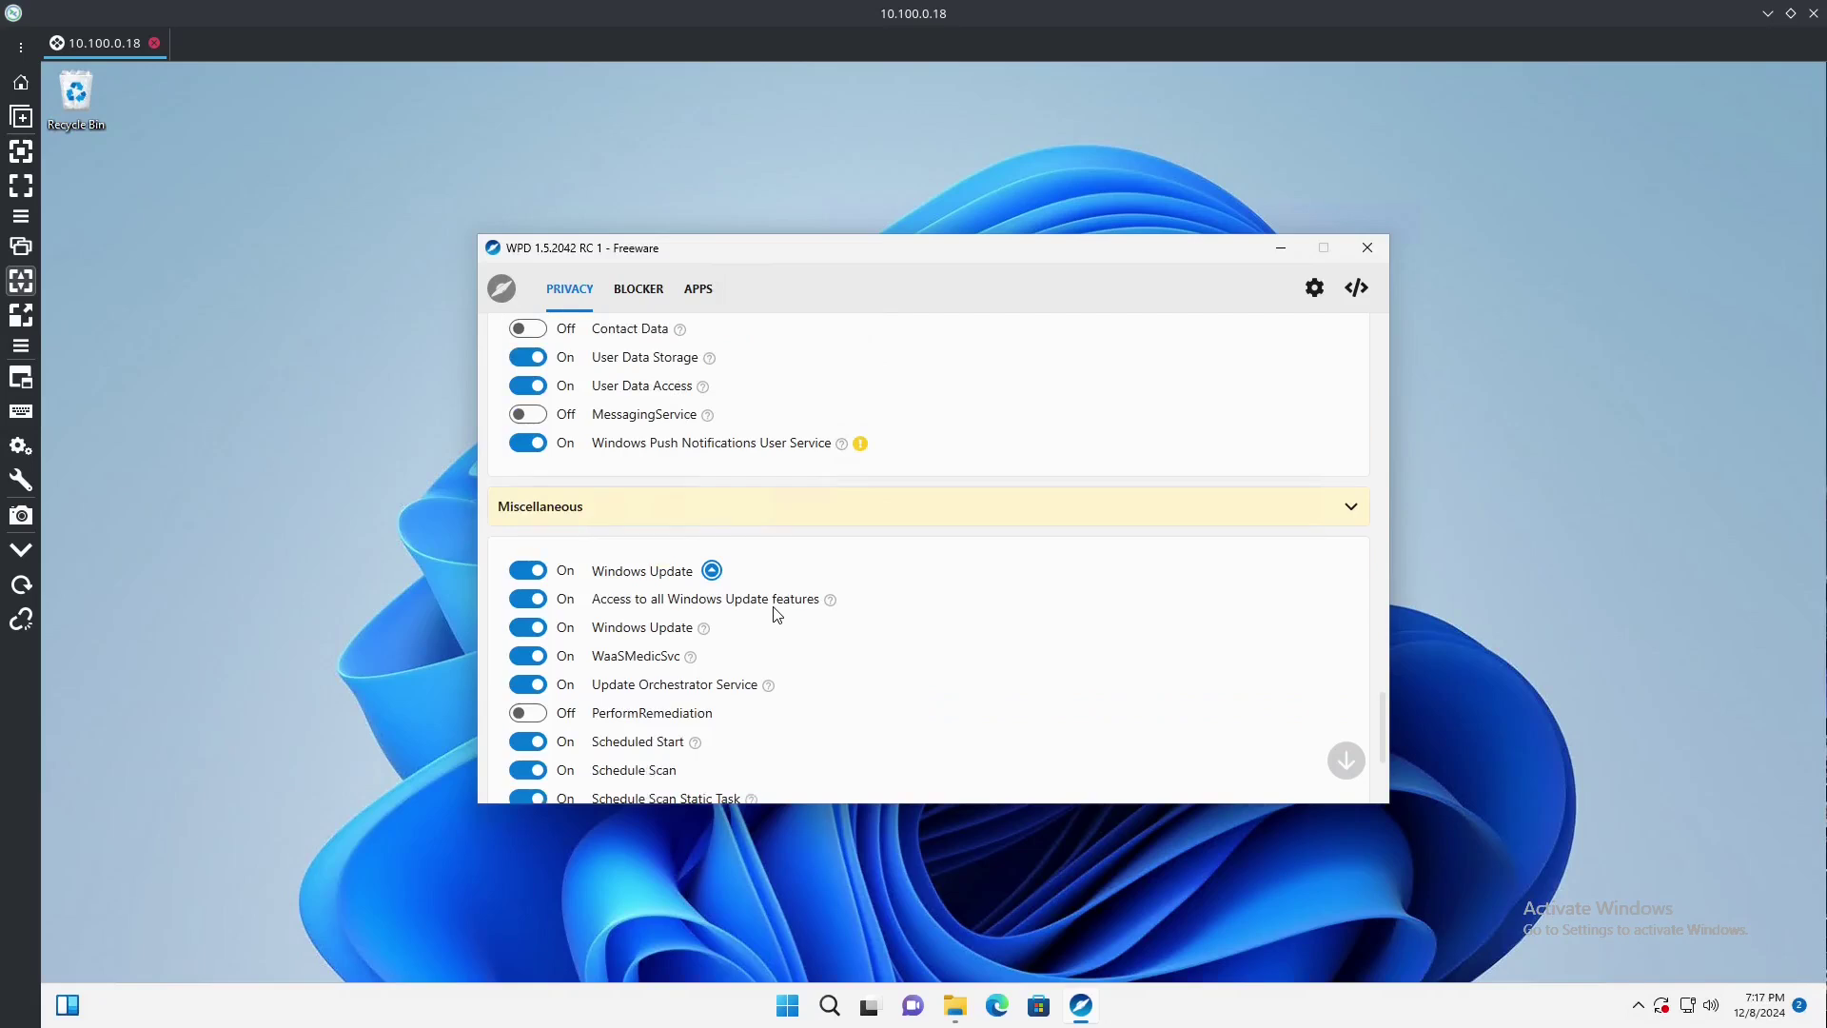
left_click(529, 570)
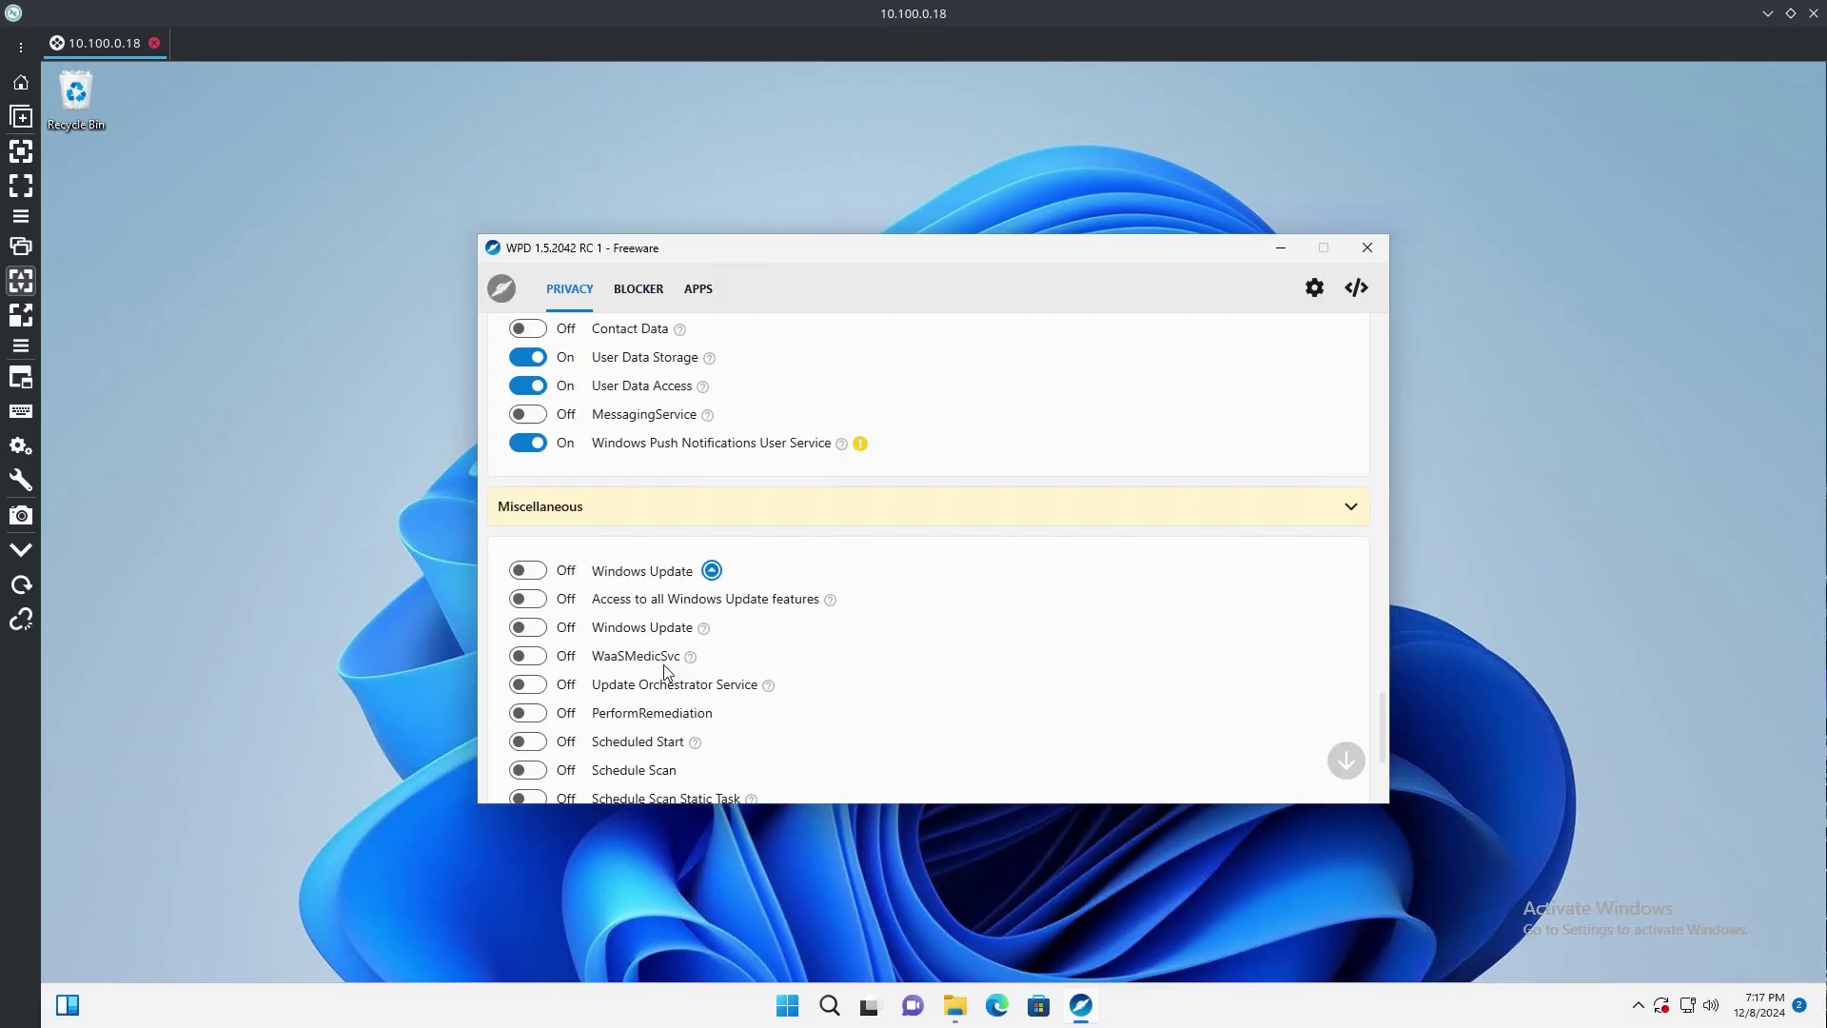
Tick 'Set Telemetry to Diagnostic data off', then go to the Blocker page.
scroll(666, 672, "down", 3)
scroll(583, 618, "down", 2)
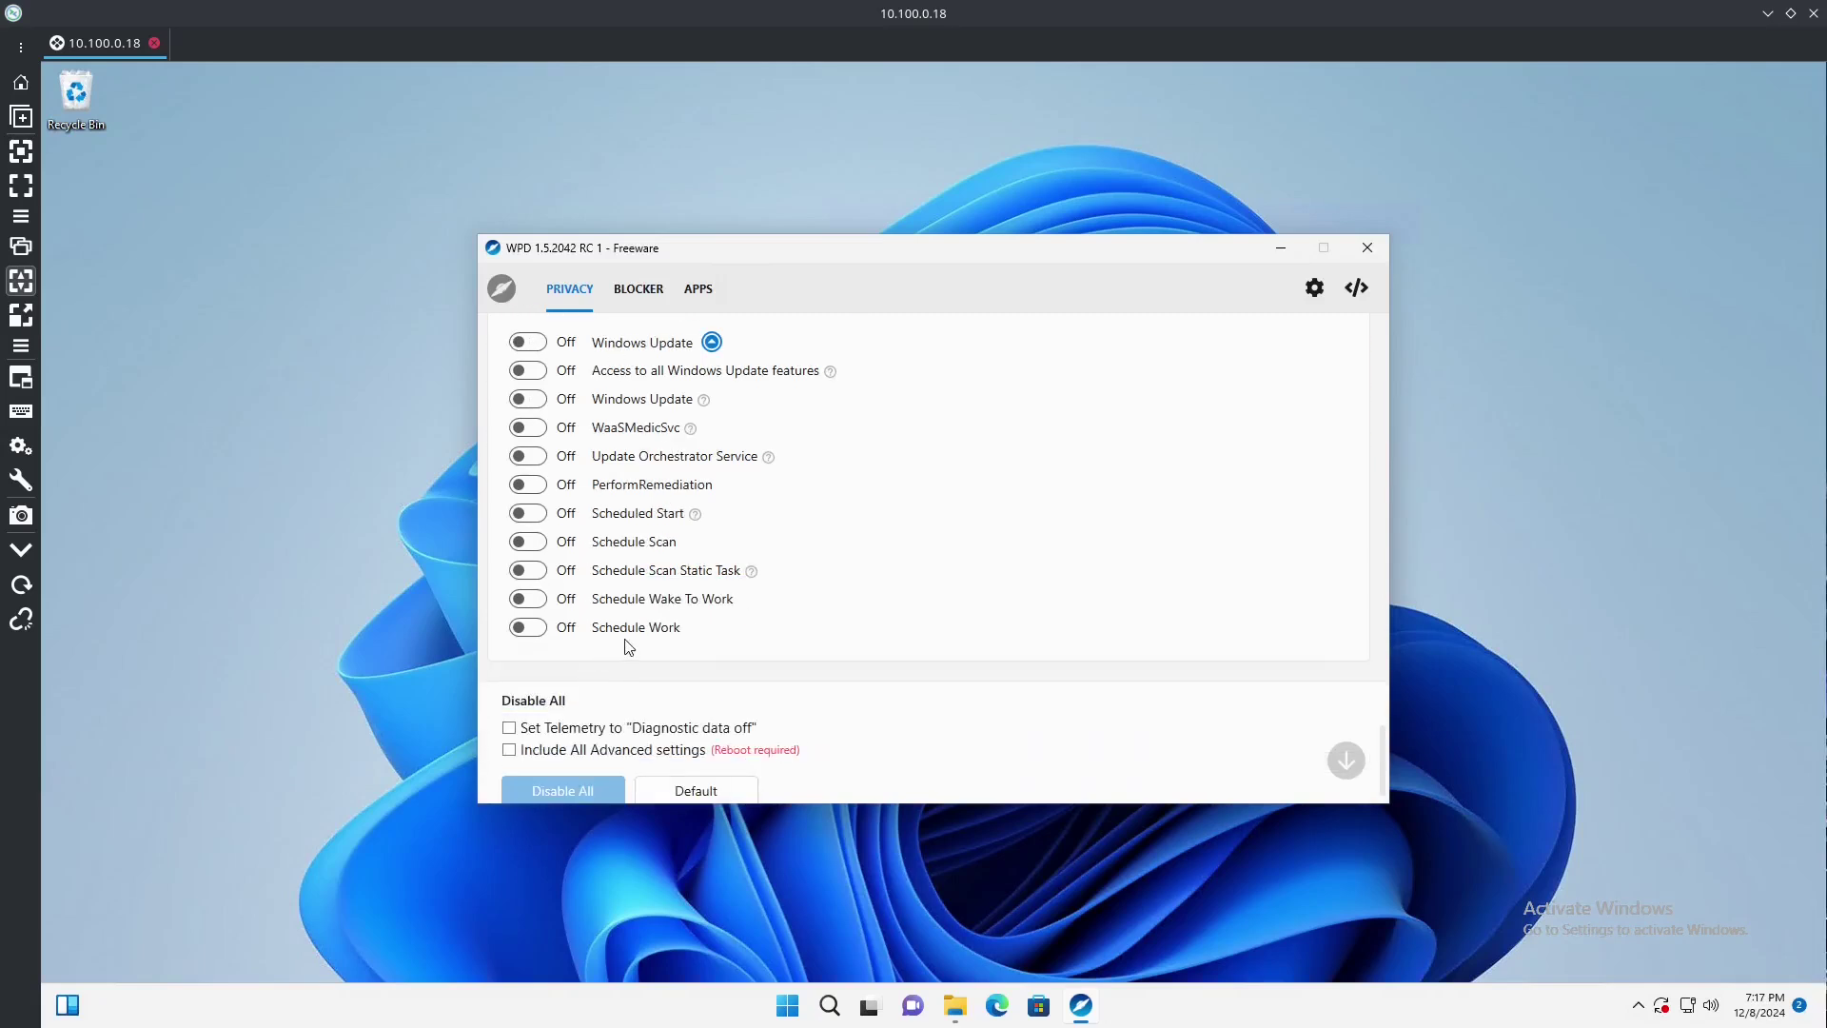
left_click(571, 711)
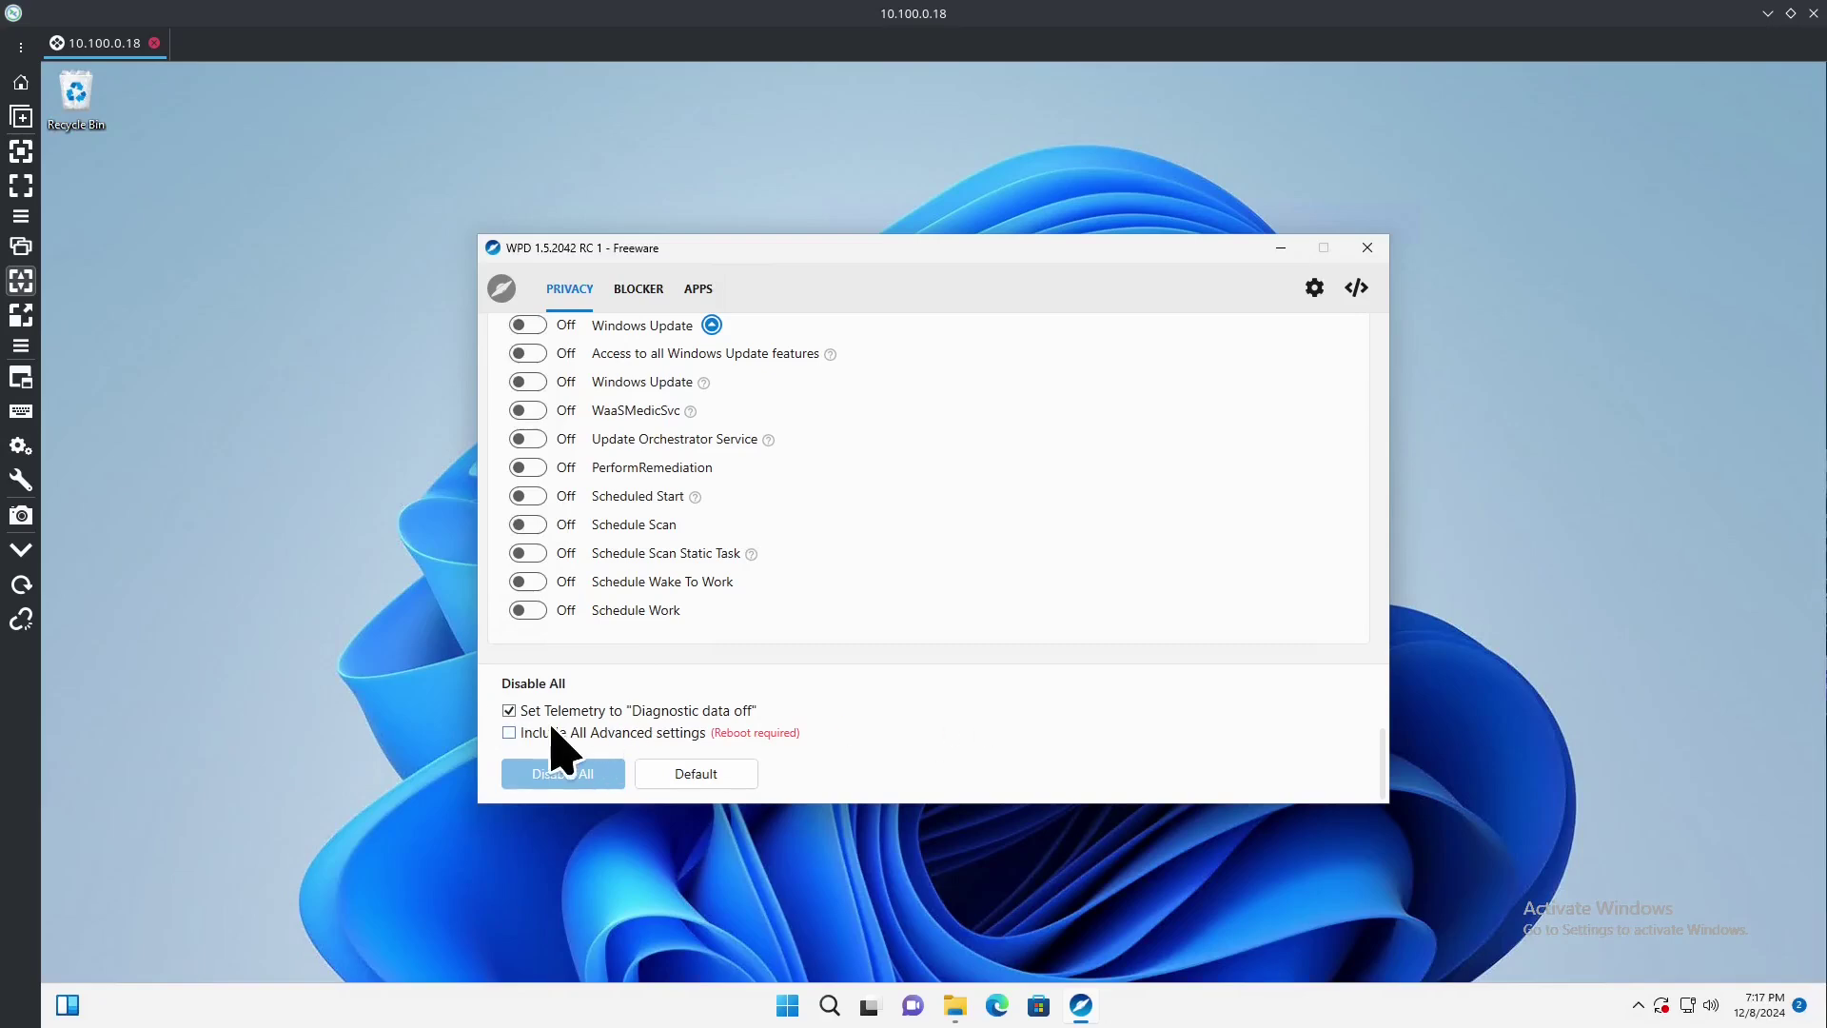
scroll(894, 751, "up", 10)
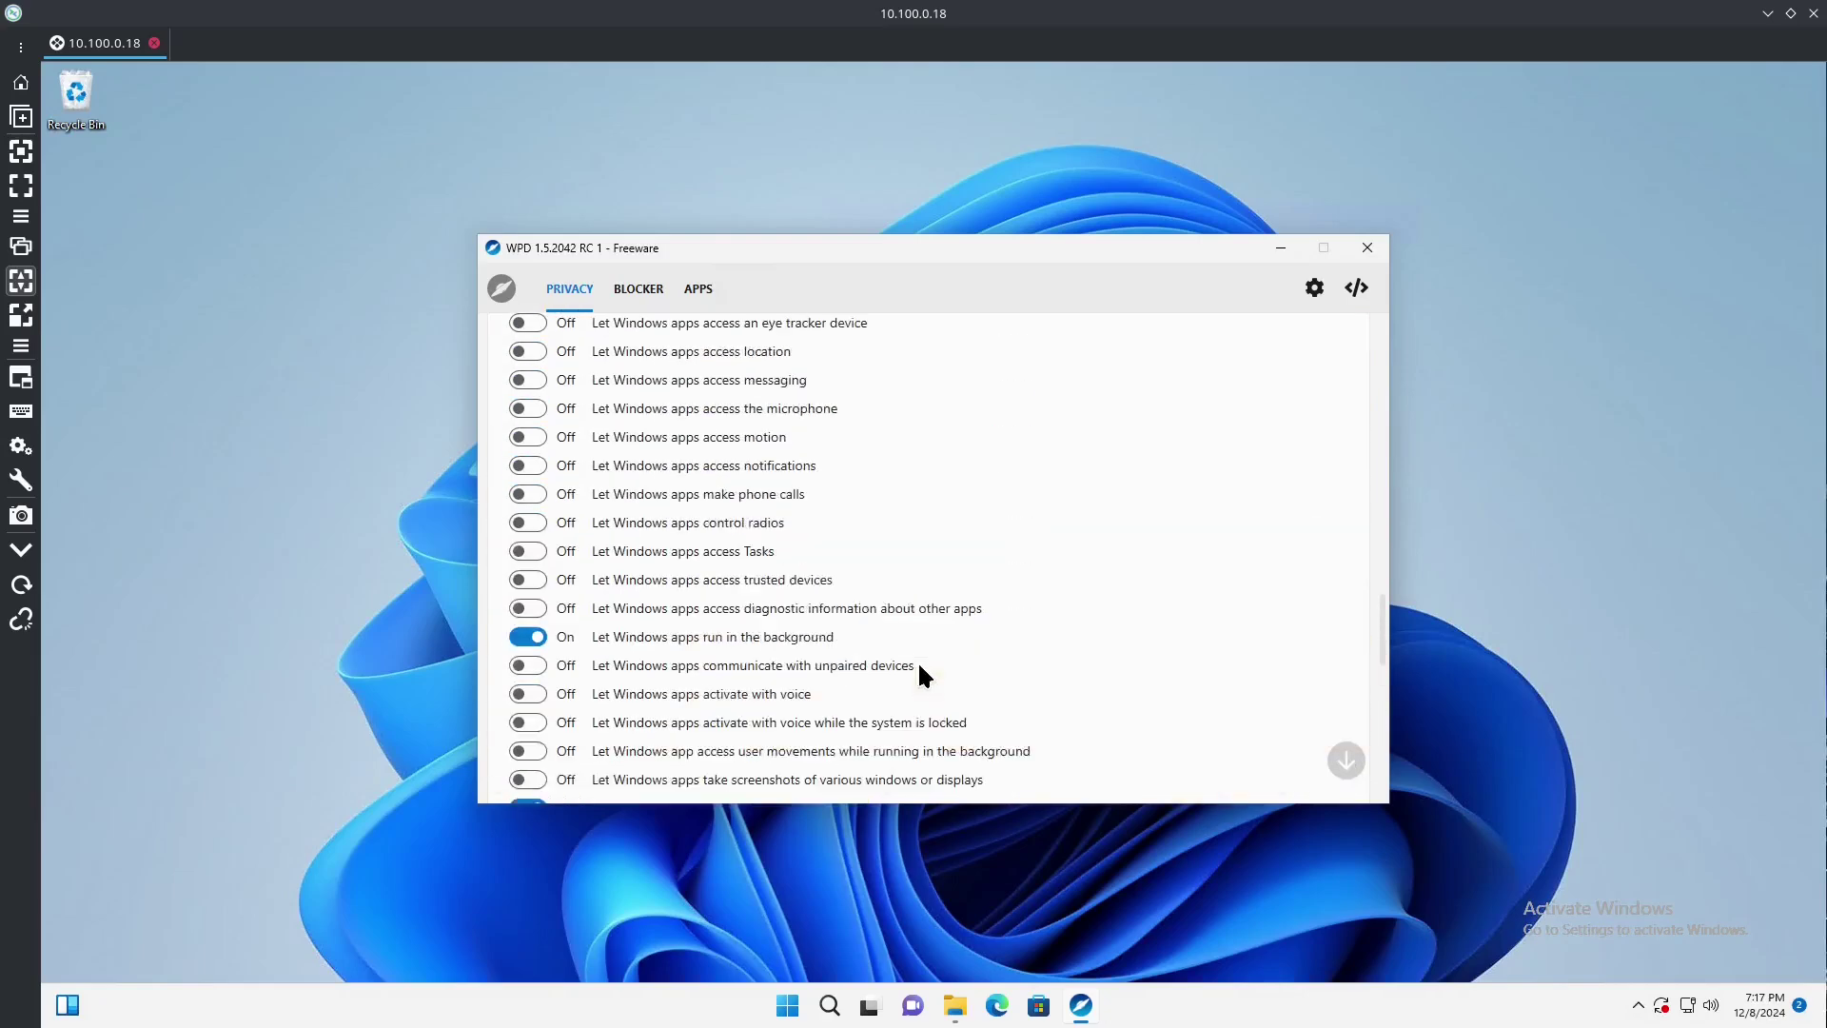
scroll(920, 674, "up", 15)
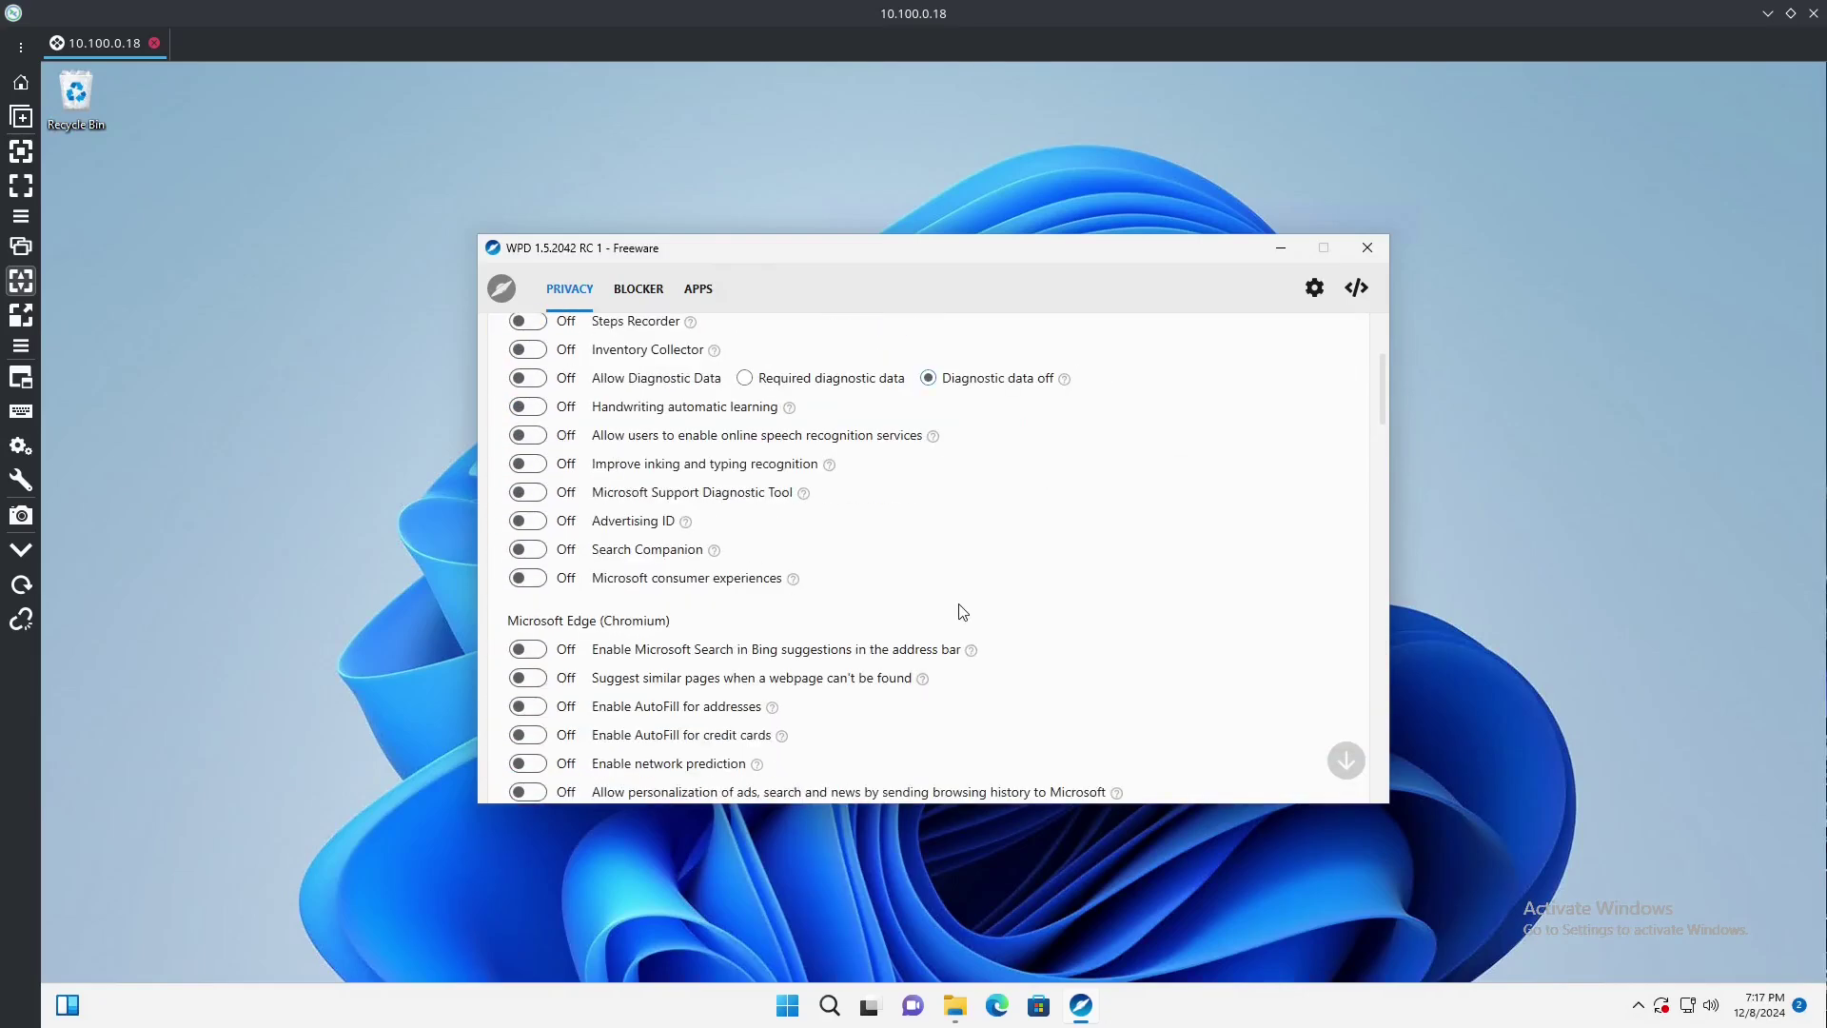
scroll(961, 609, "up", 3)
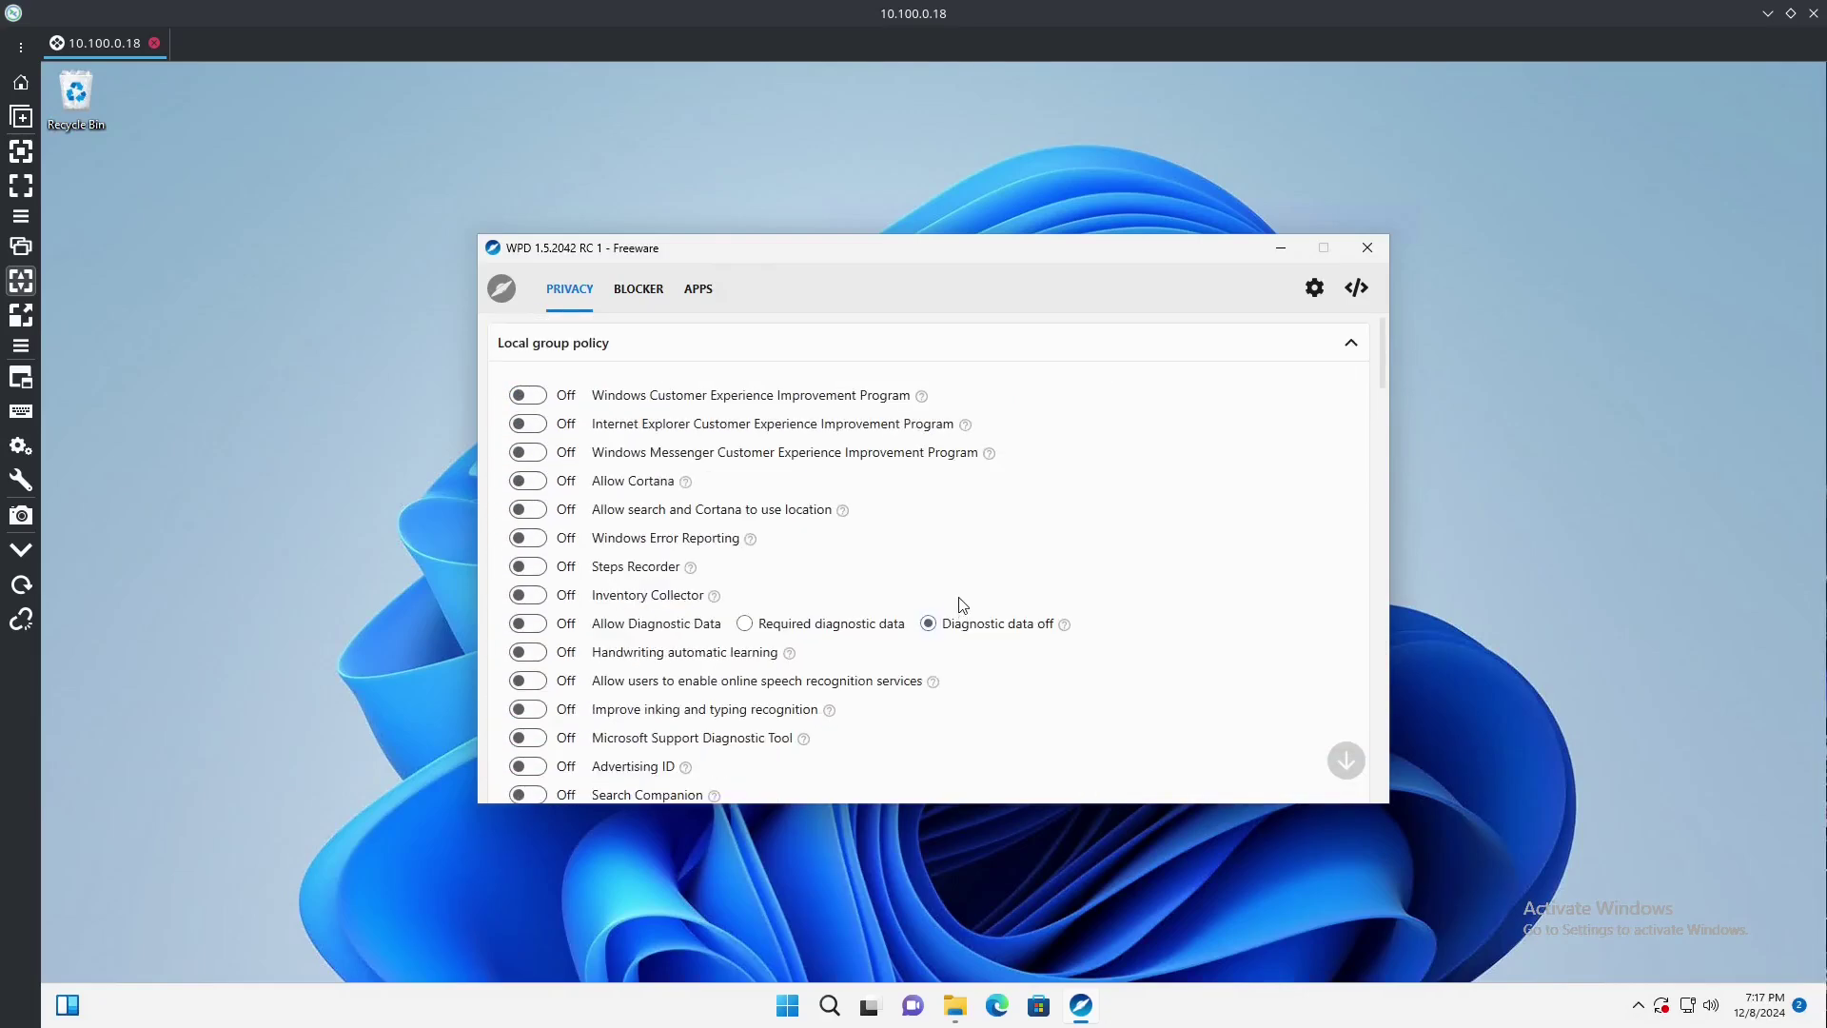
left_click(637, 303)
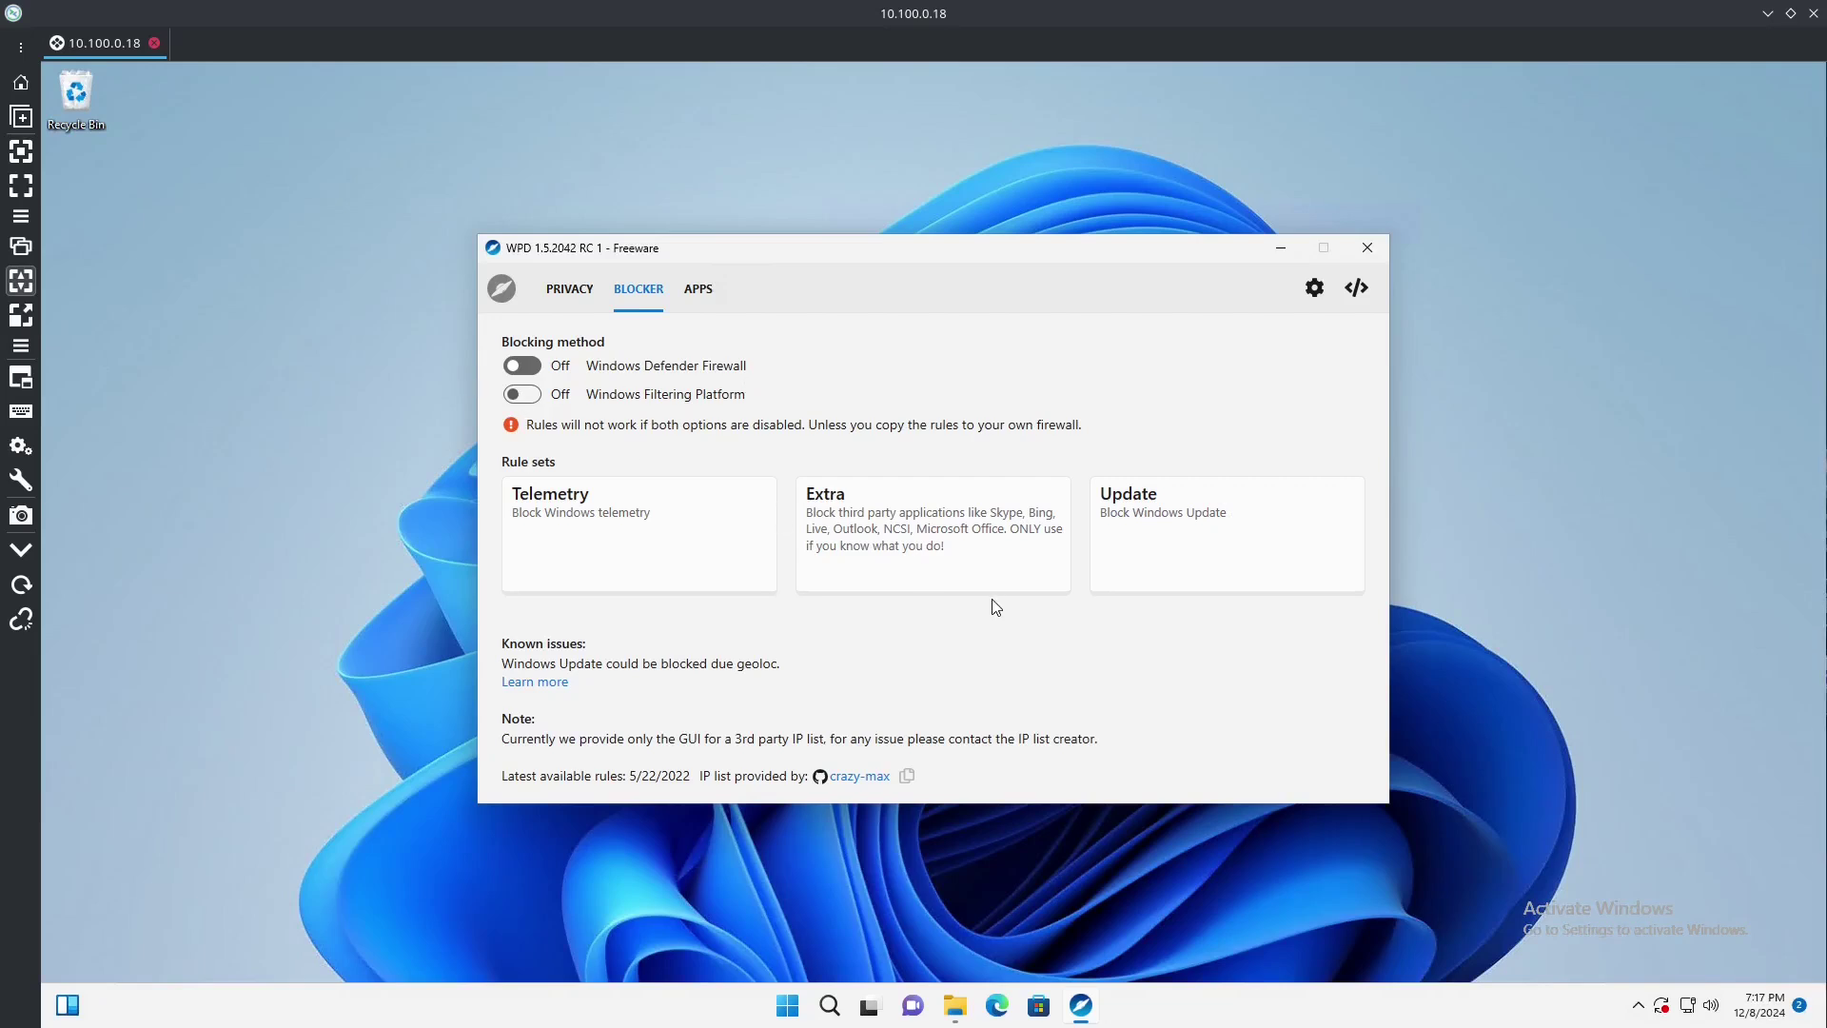
Block through Windows Defender Firewall, apply the Extra rule set, then go to the Apps list.
left_click(921, 557)
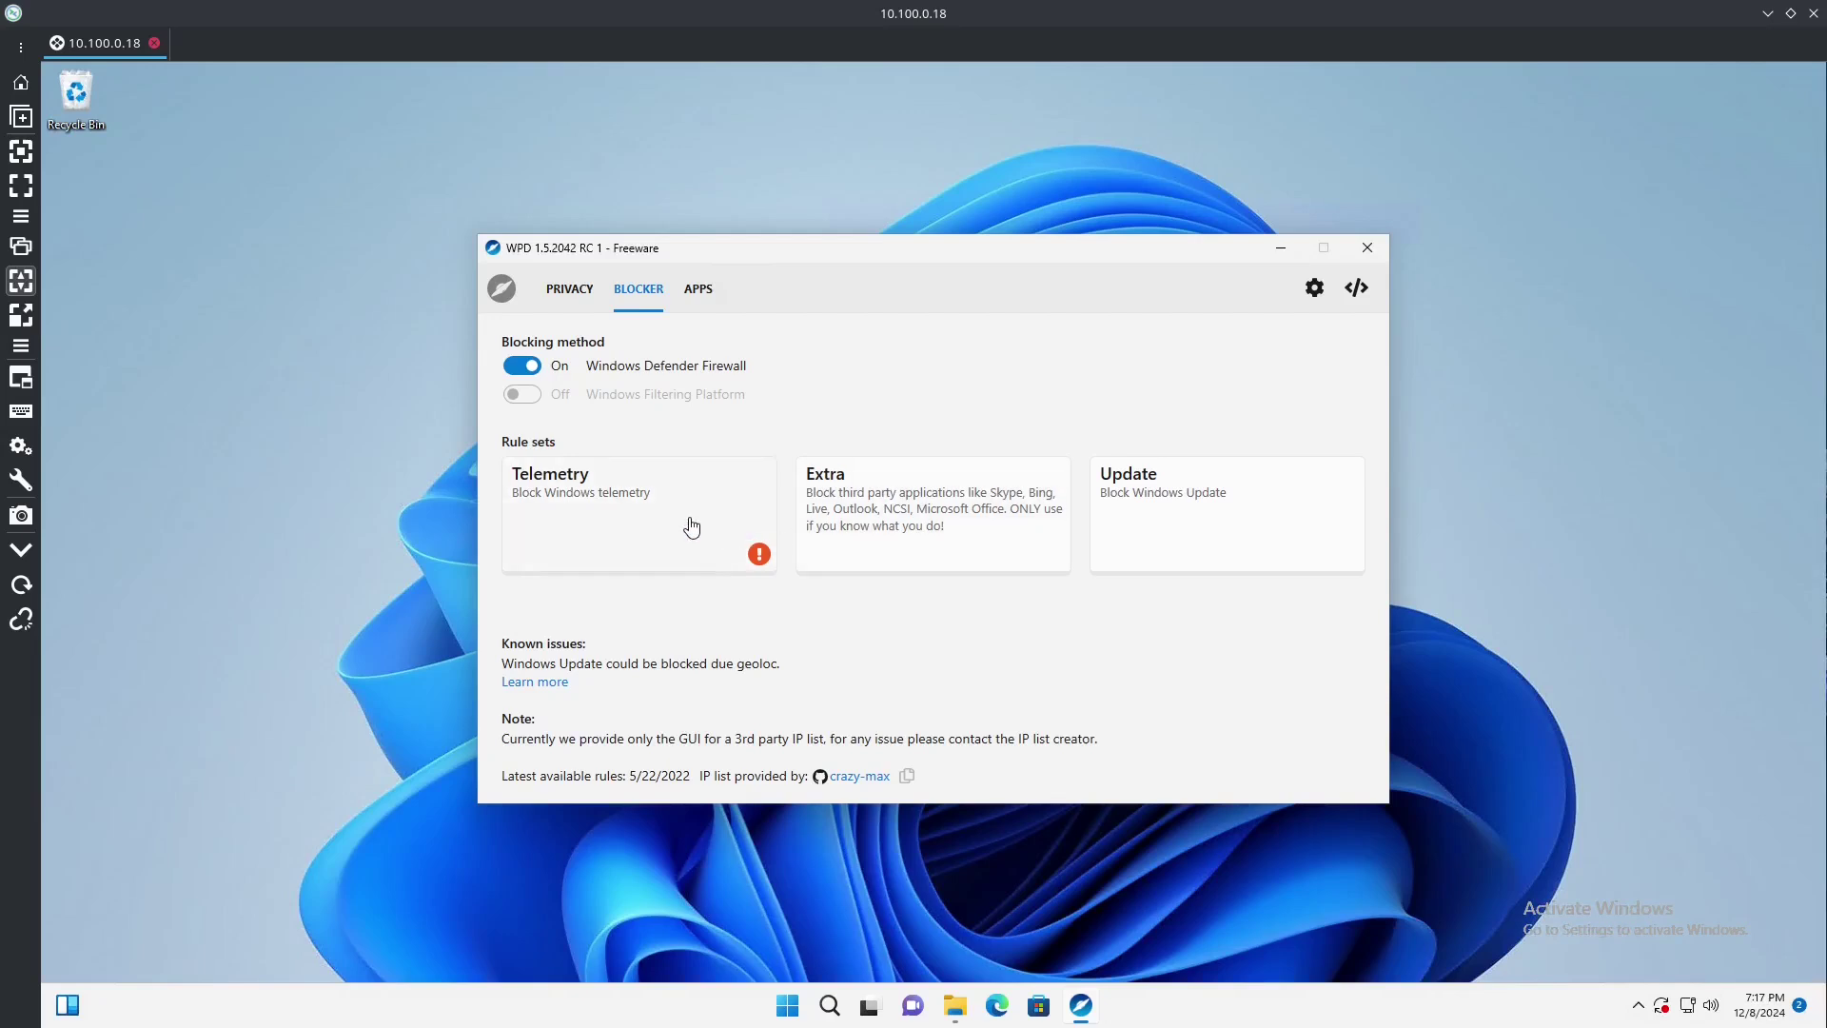
left_click(944, 574)
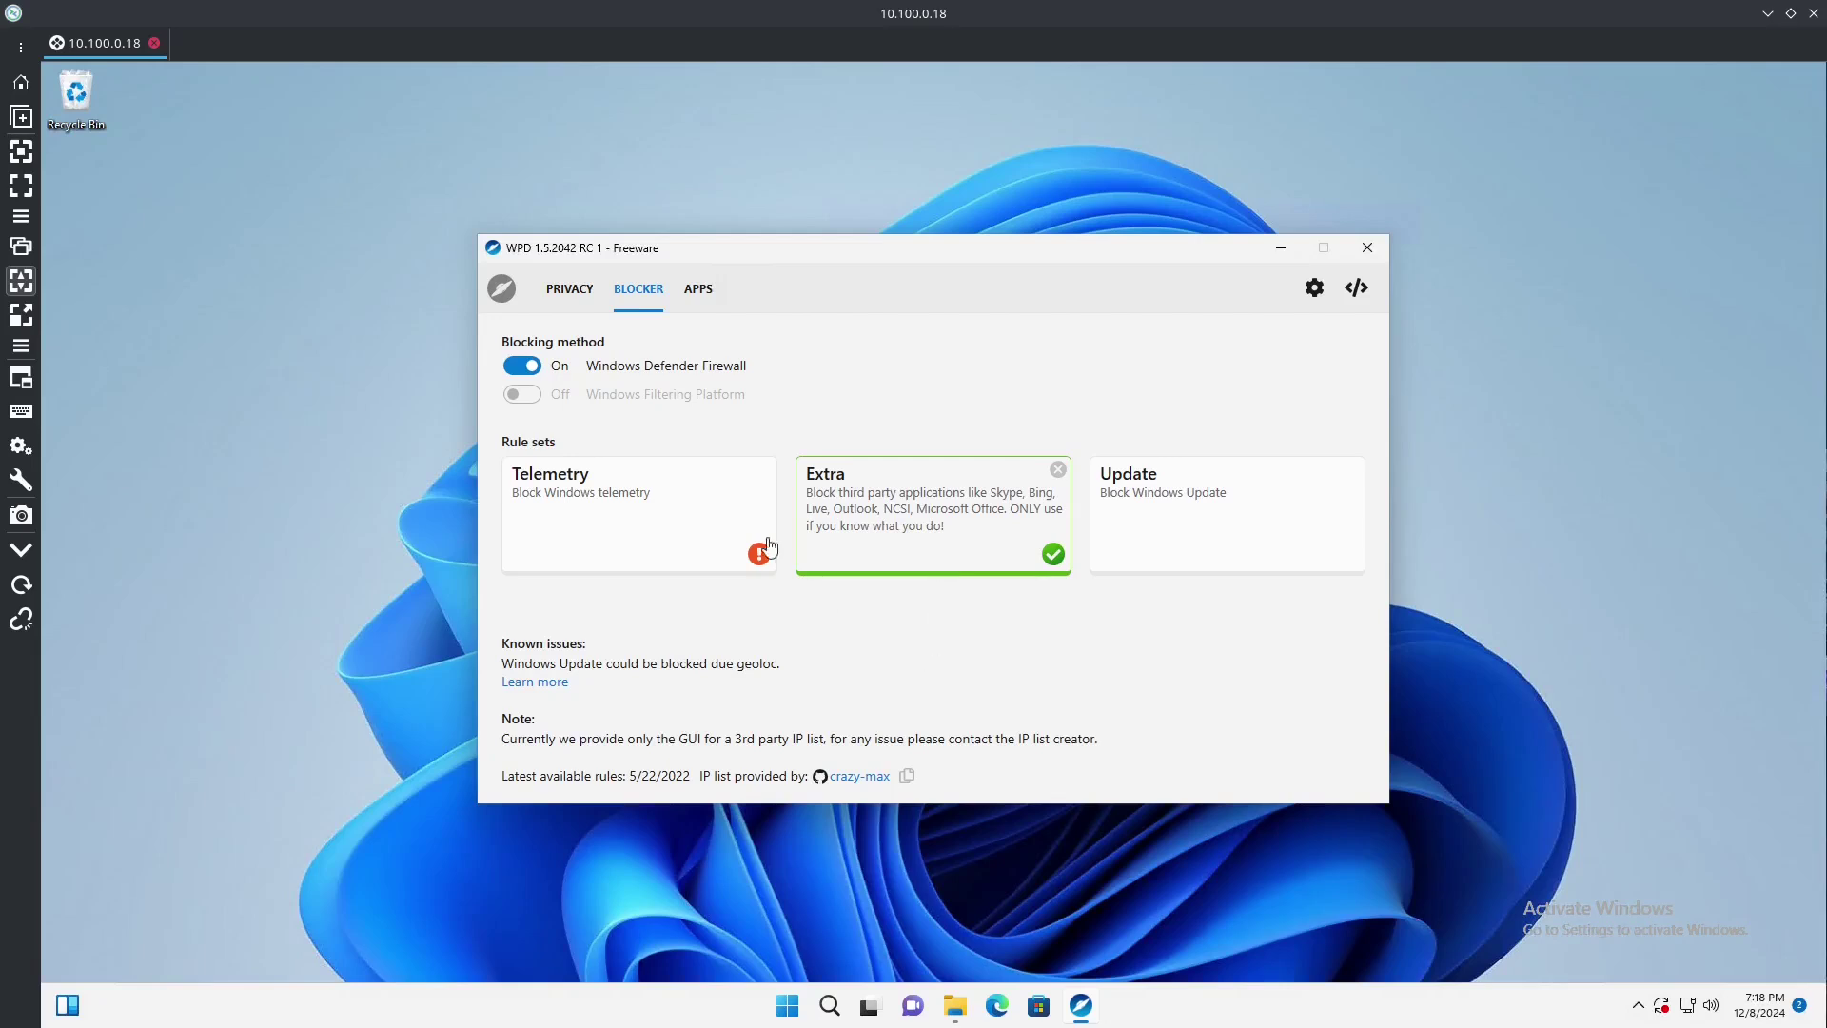
left_click(699, 290)
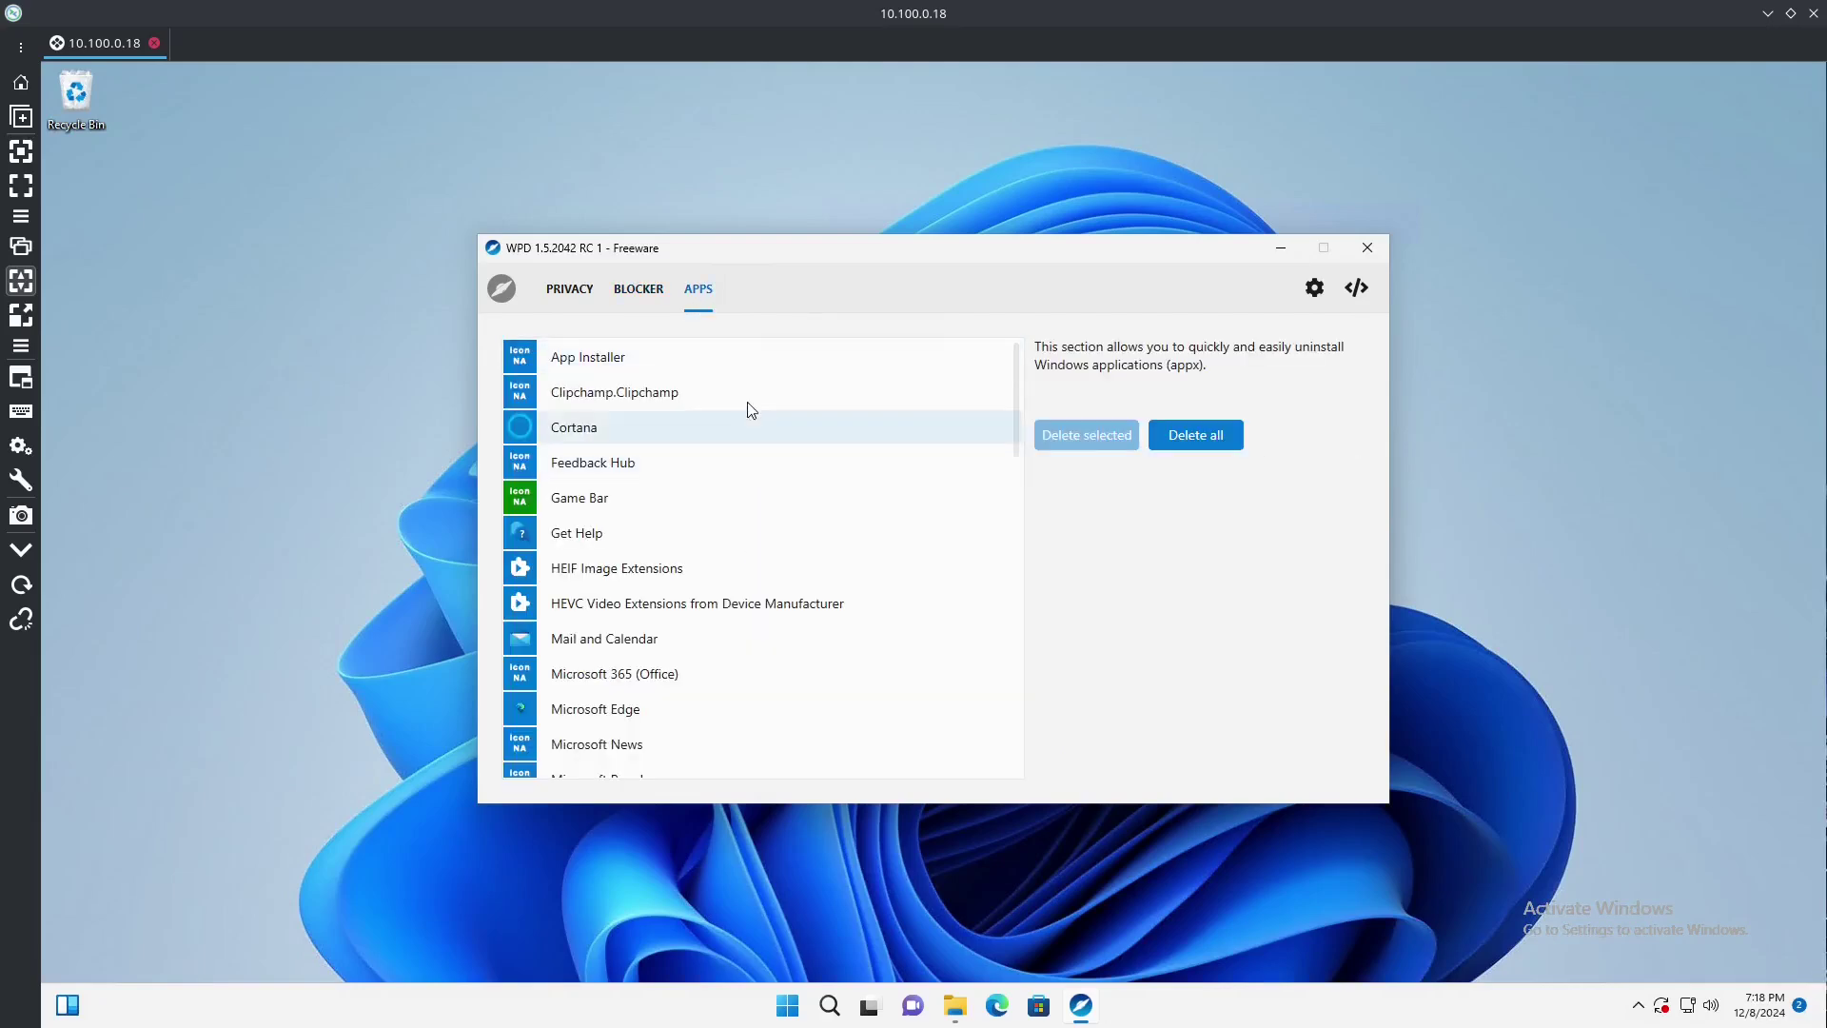
Mark Cortana, Feedback Hub, Game Bar, Get Help, Mail and Calendar, Microsoft 365, News, People, Photos, Sticky Notes.
left_click(739, 427)
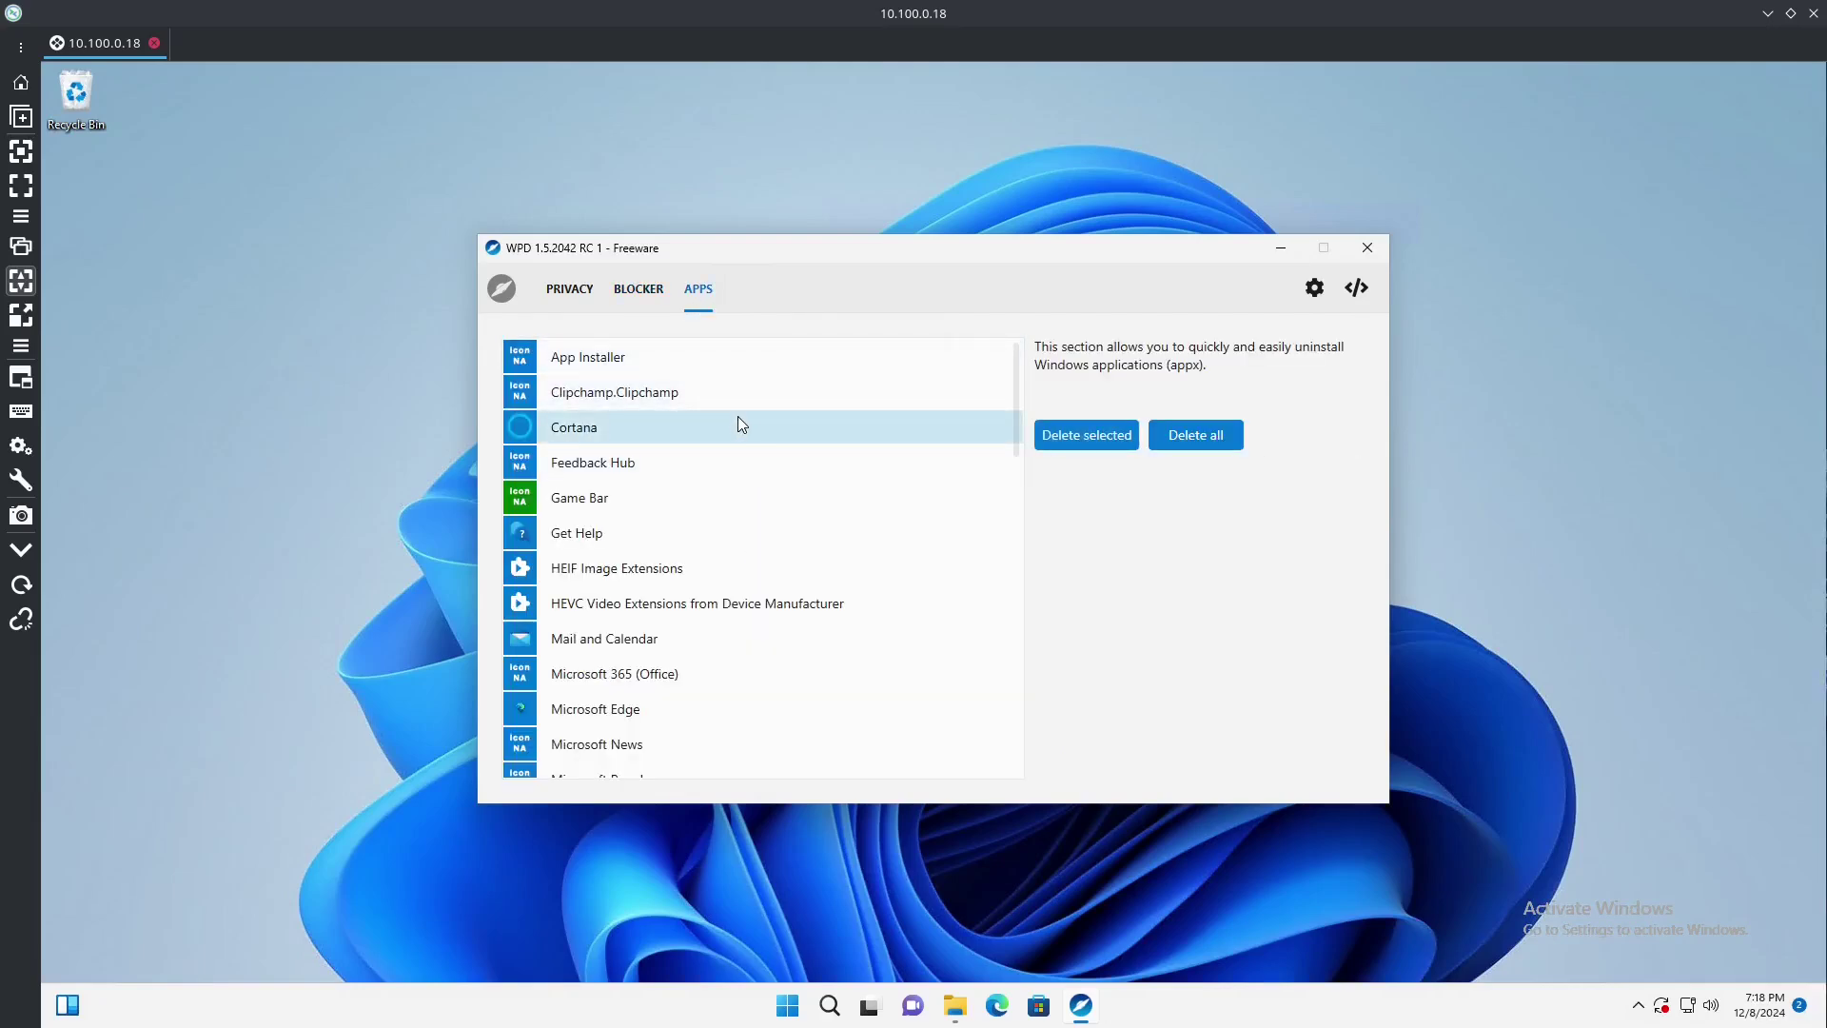
left_click(745, 463)
left_click(738, 490)
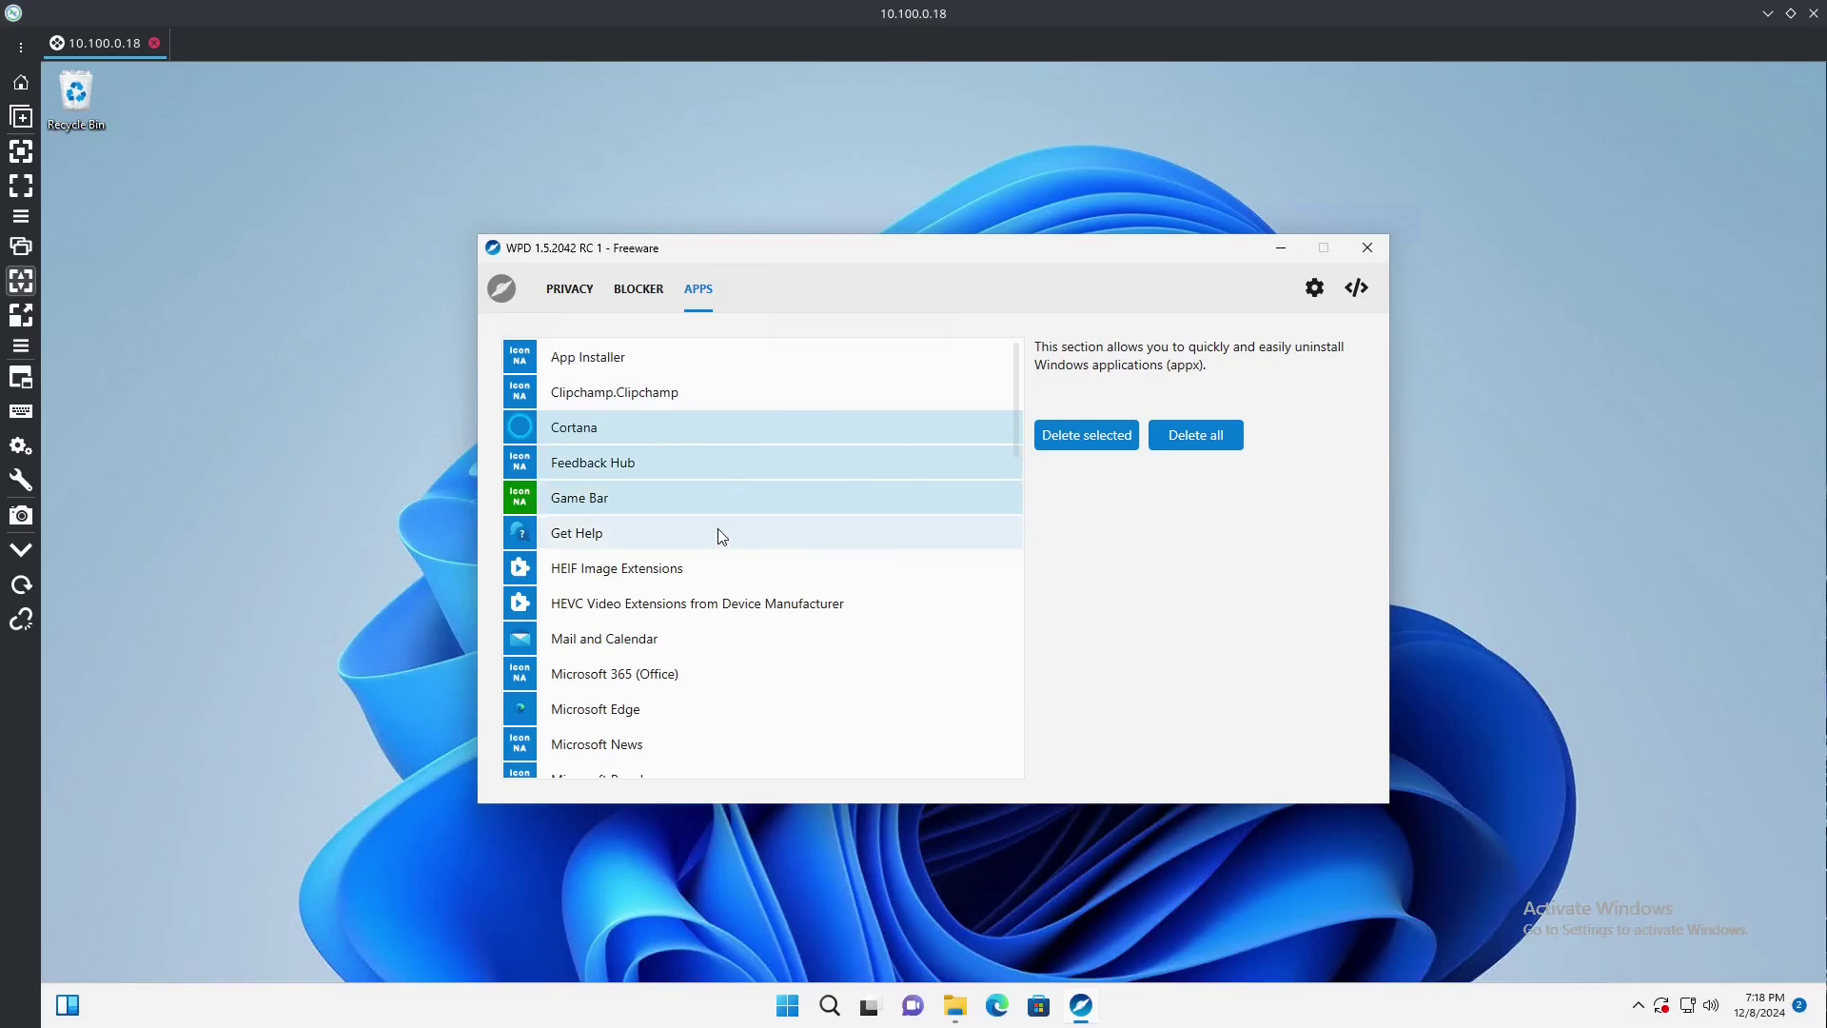
left_click(717, 529)
left_click(700, 637)
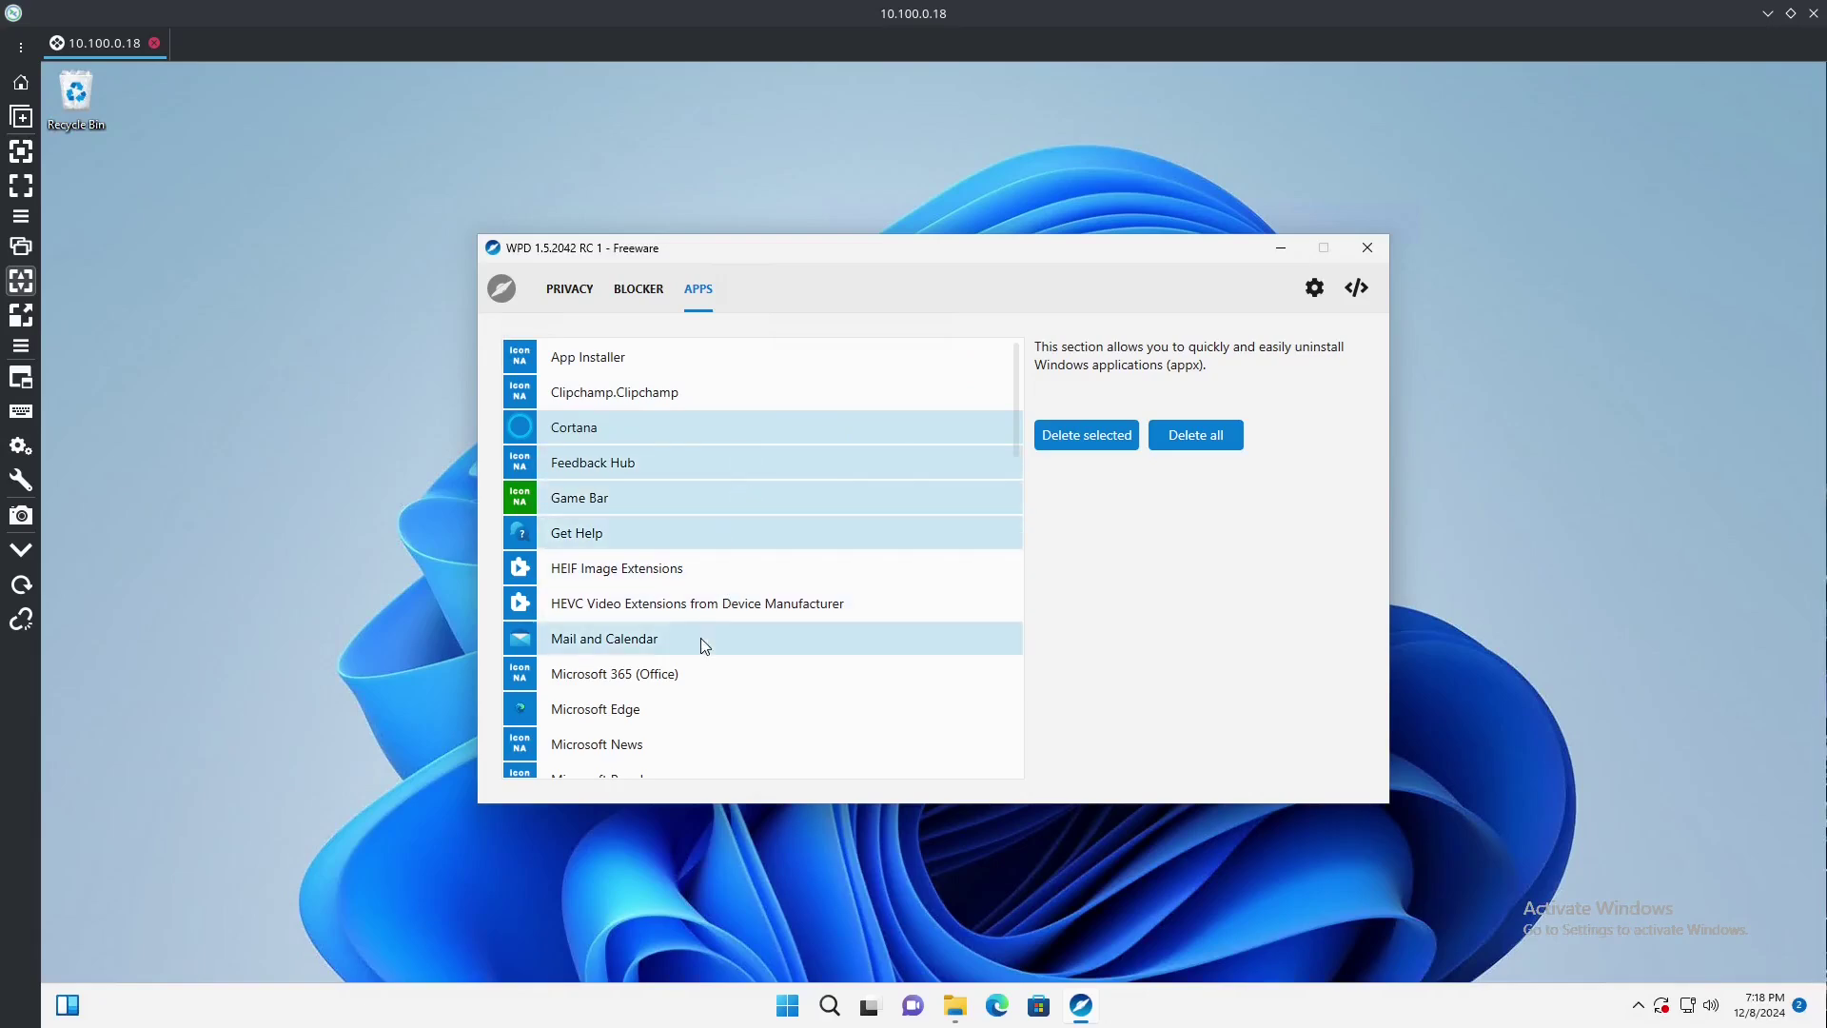
left_click(714, 673)
scroll(711, 637, "down", 2)
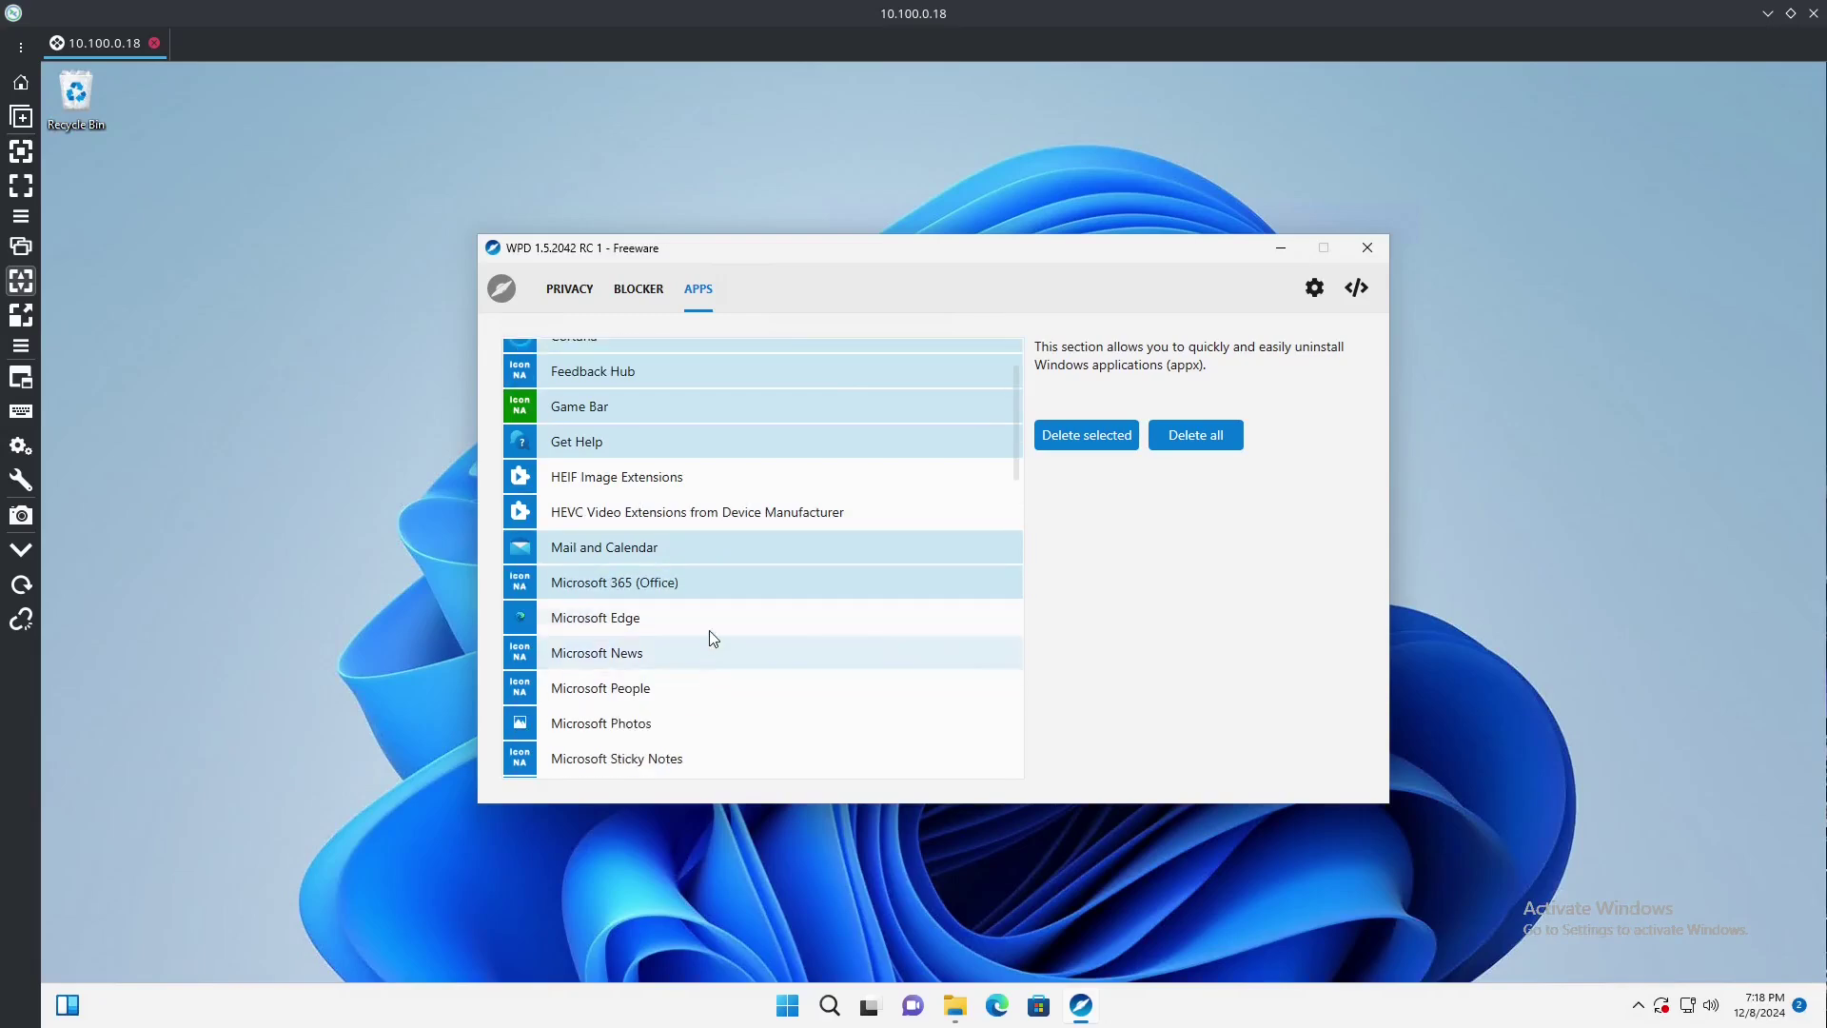
left_click(717, 607)
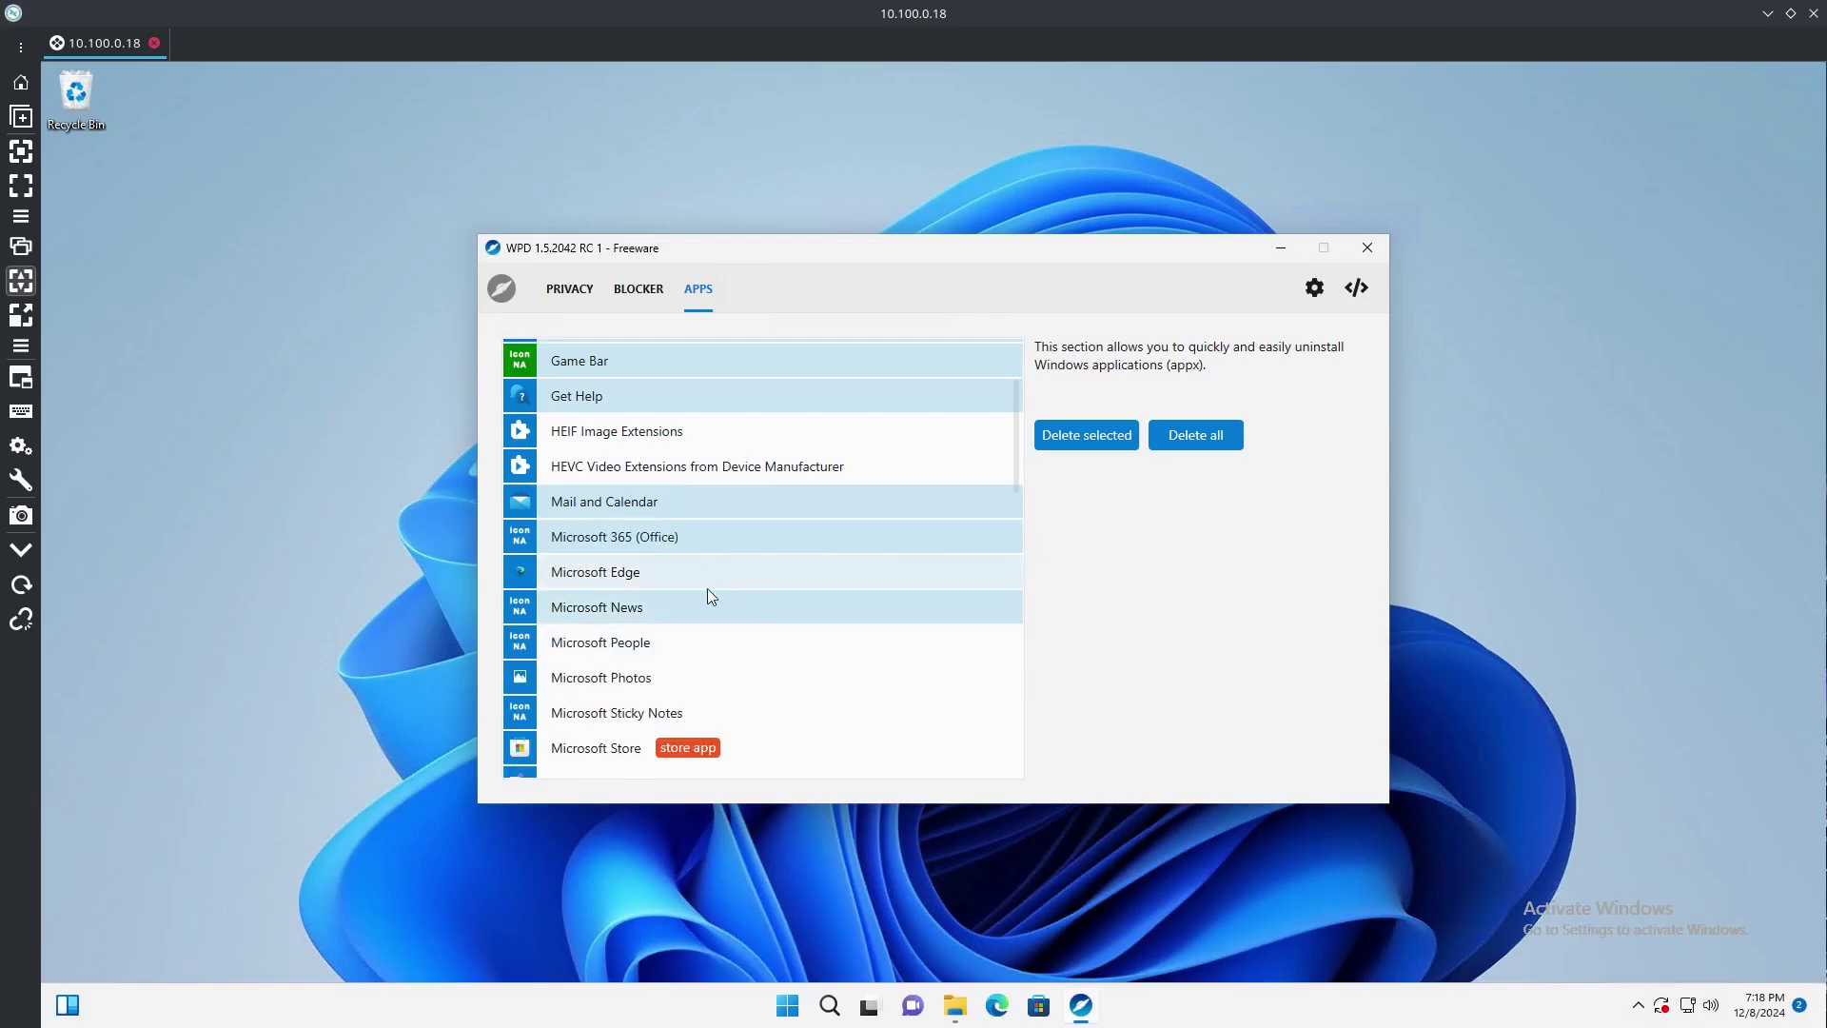
left_click(673, 644)
left_click(673, 678)
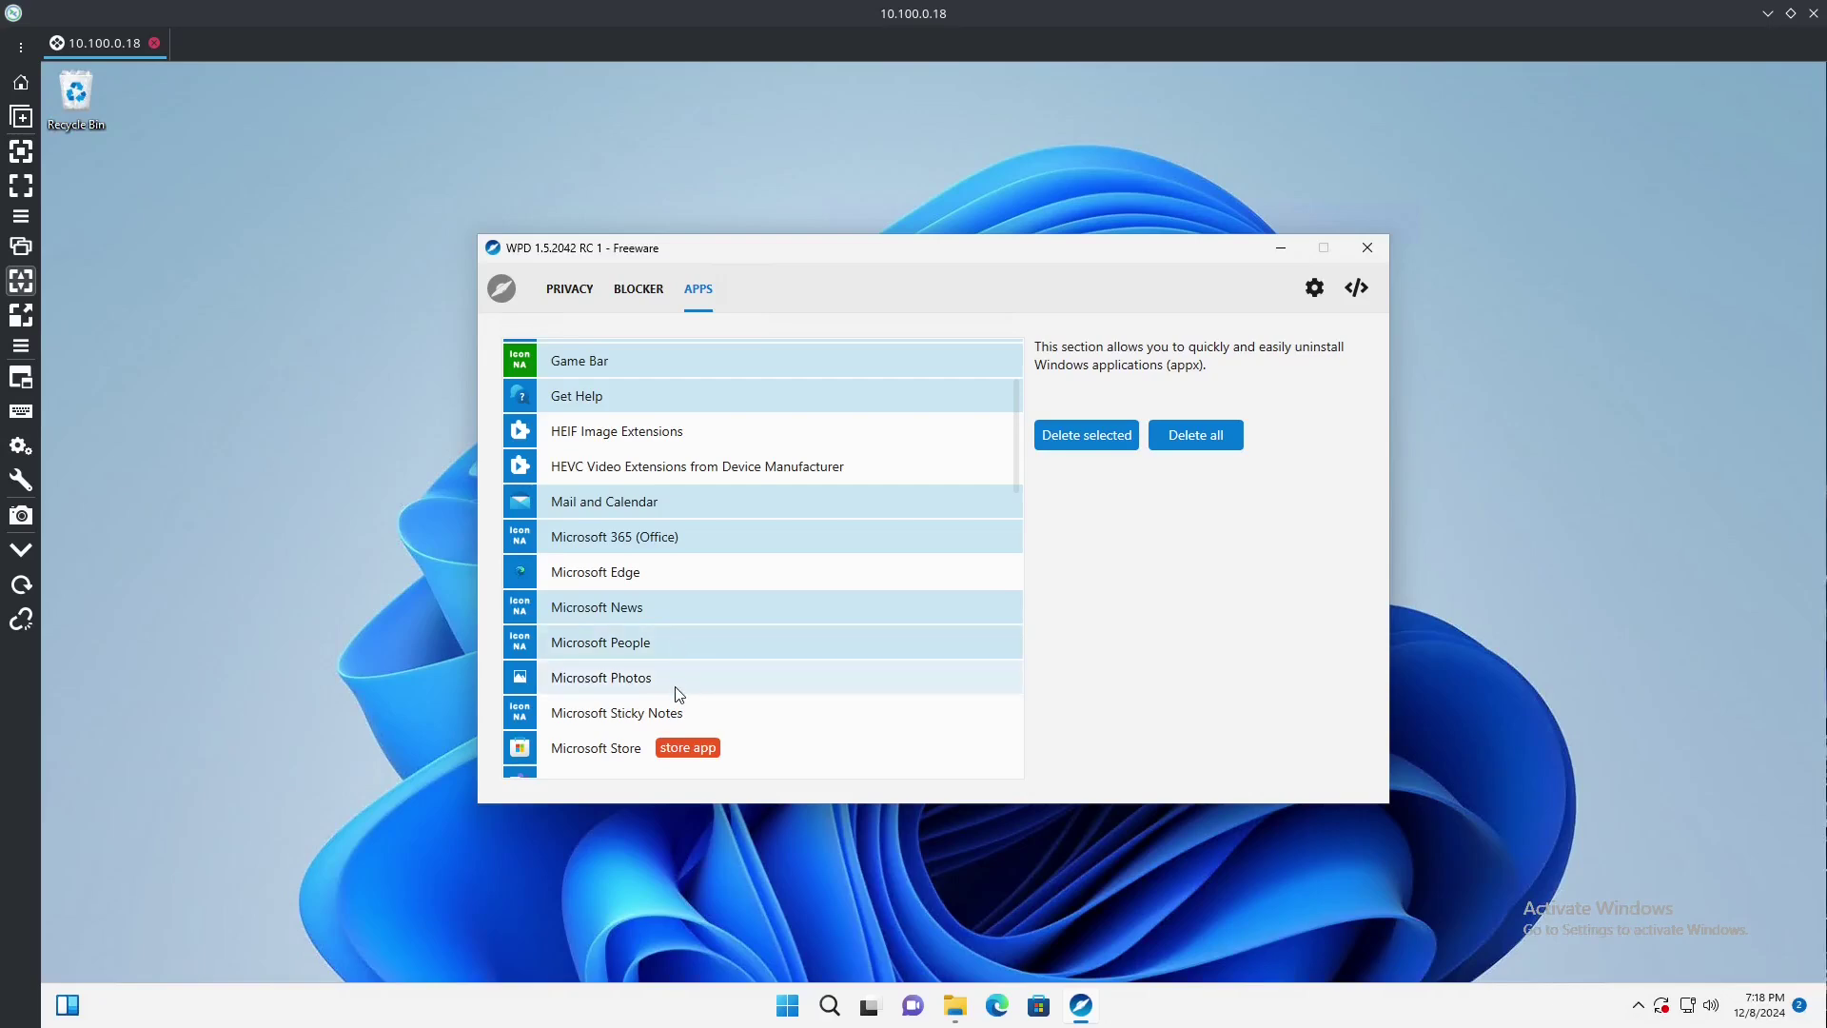
left_click(666, 713)
Mark Teams (personal), Tips, To Do, Camera, Movies & TV, MSN Weather and Phone Link, leaving Paint unmarked.
scroll(722, 692, "down", 1)
scroll(722, 666, "down", 2)
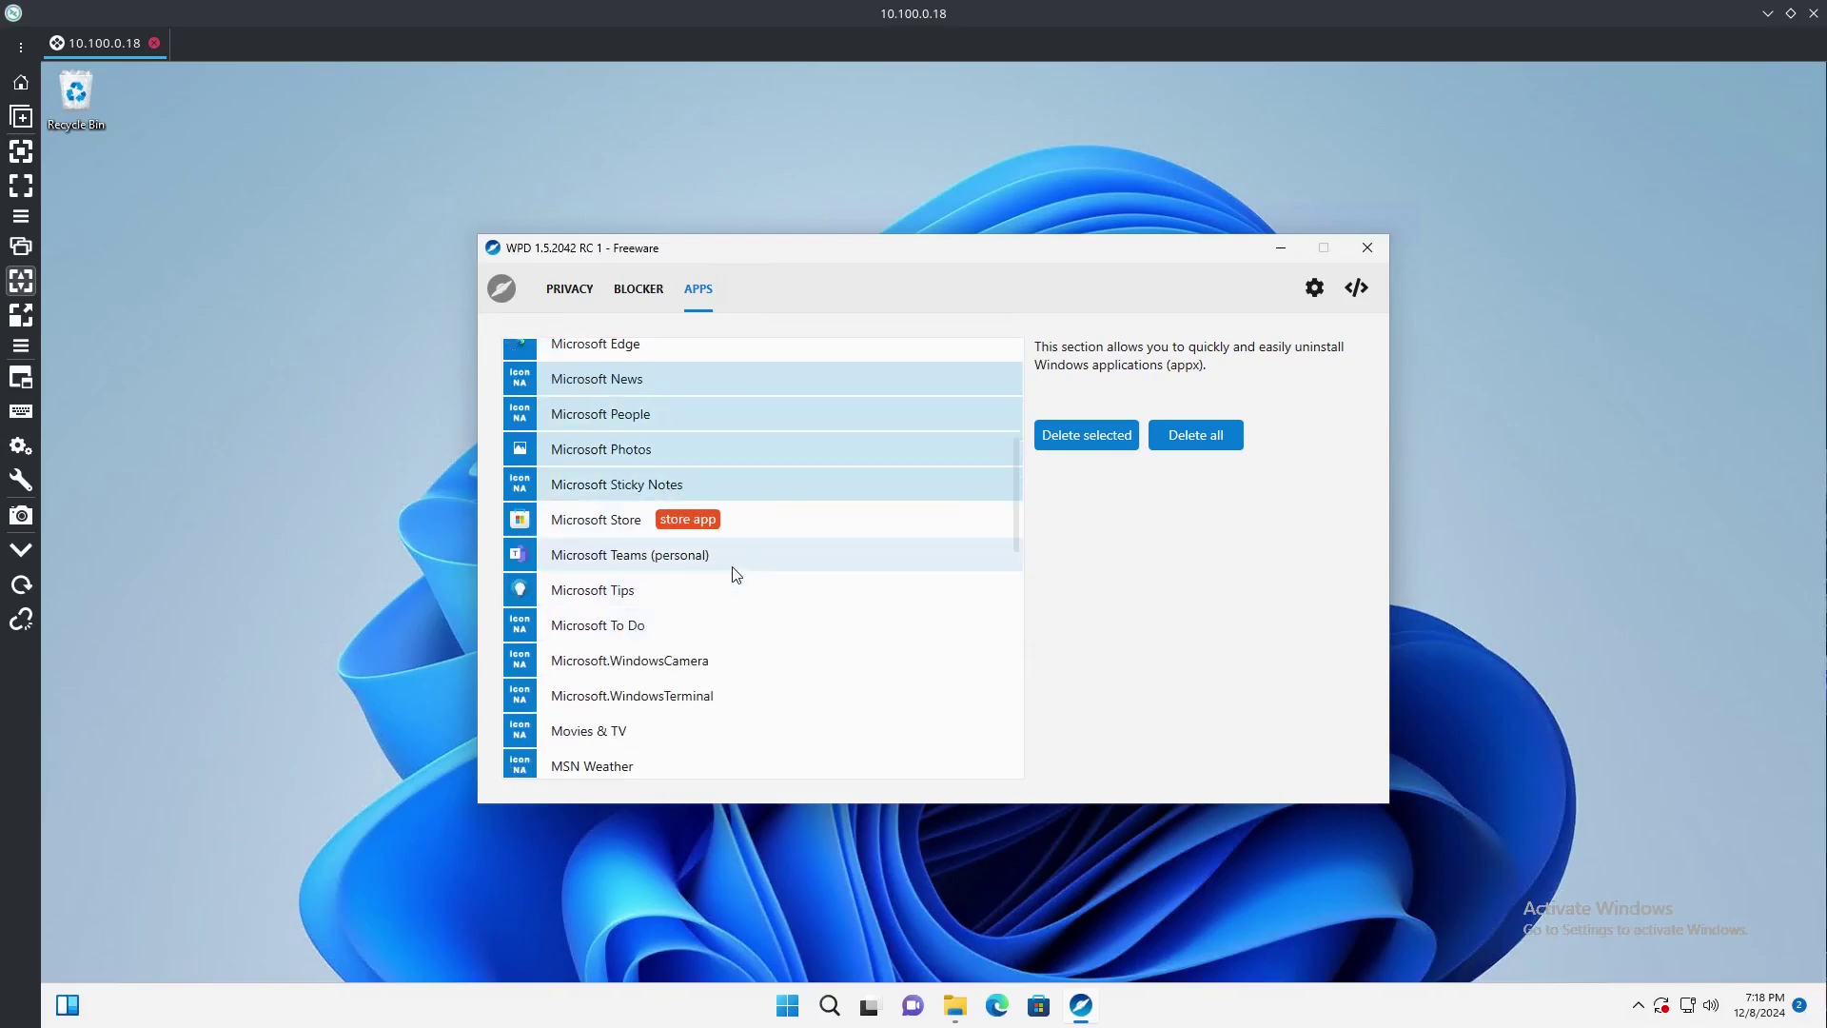
left_click(728, 562)
left_click(730, 593)
left_click(734, 630)
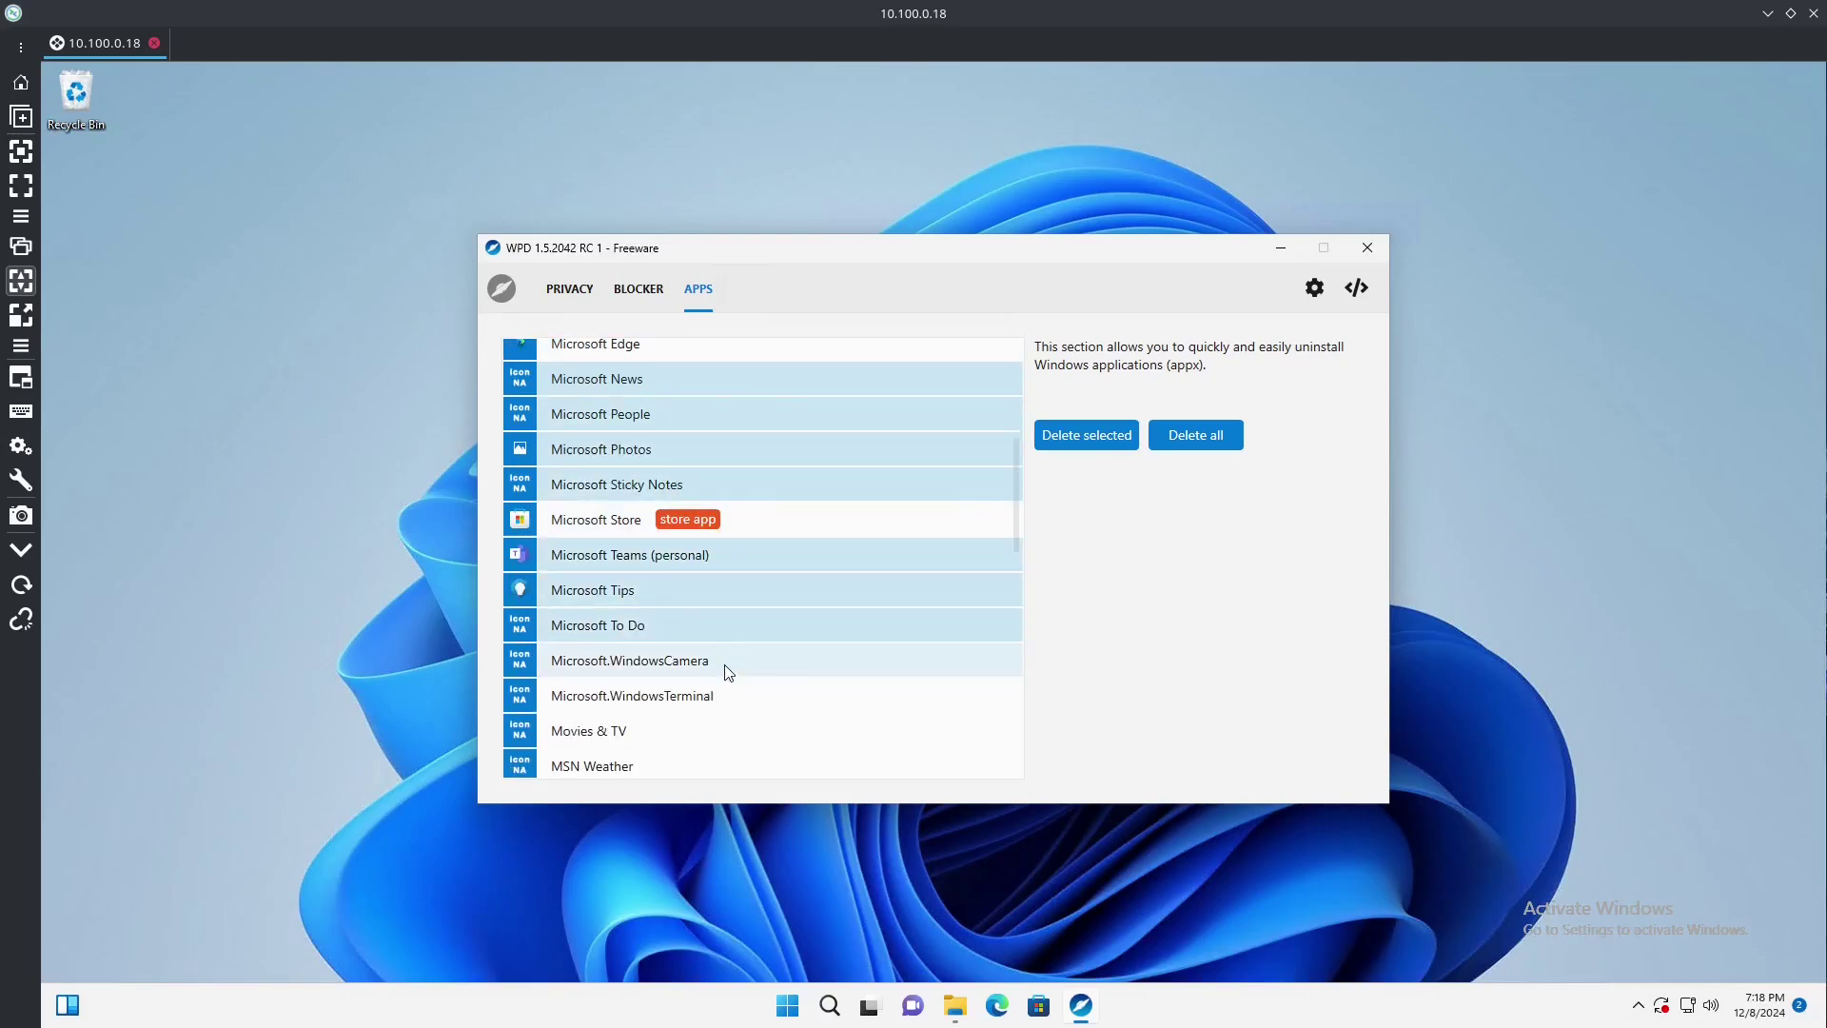
left_click(728, 666)
scroll(738, 720, "down", 2)
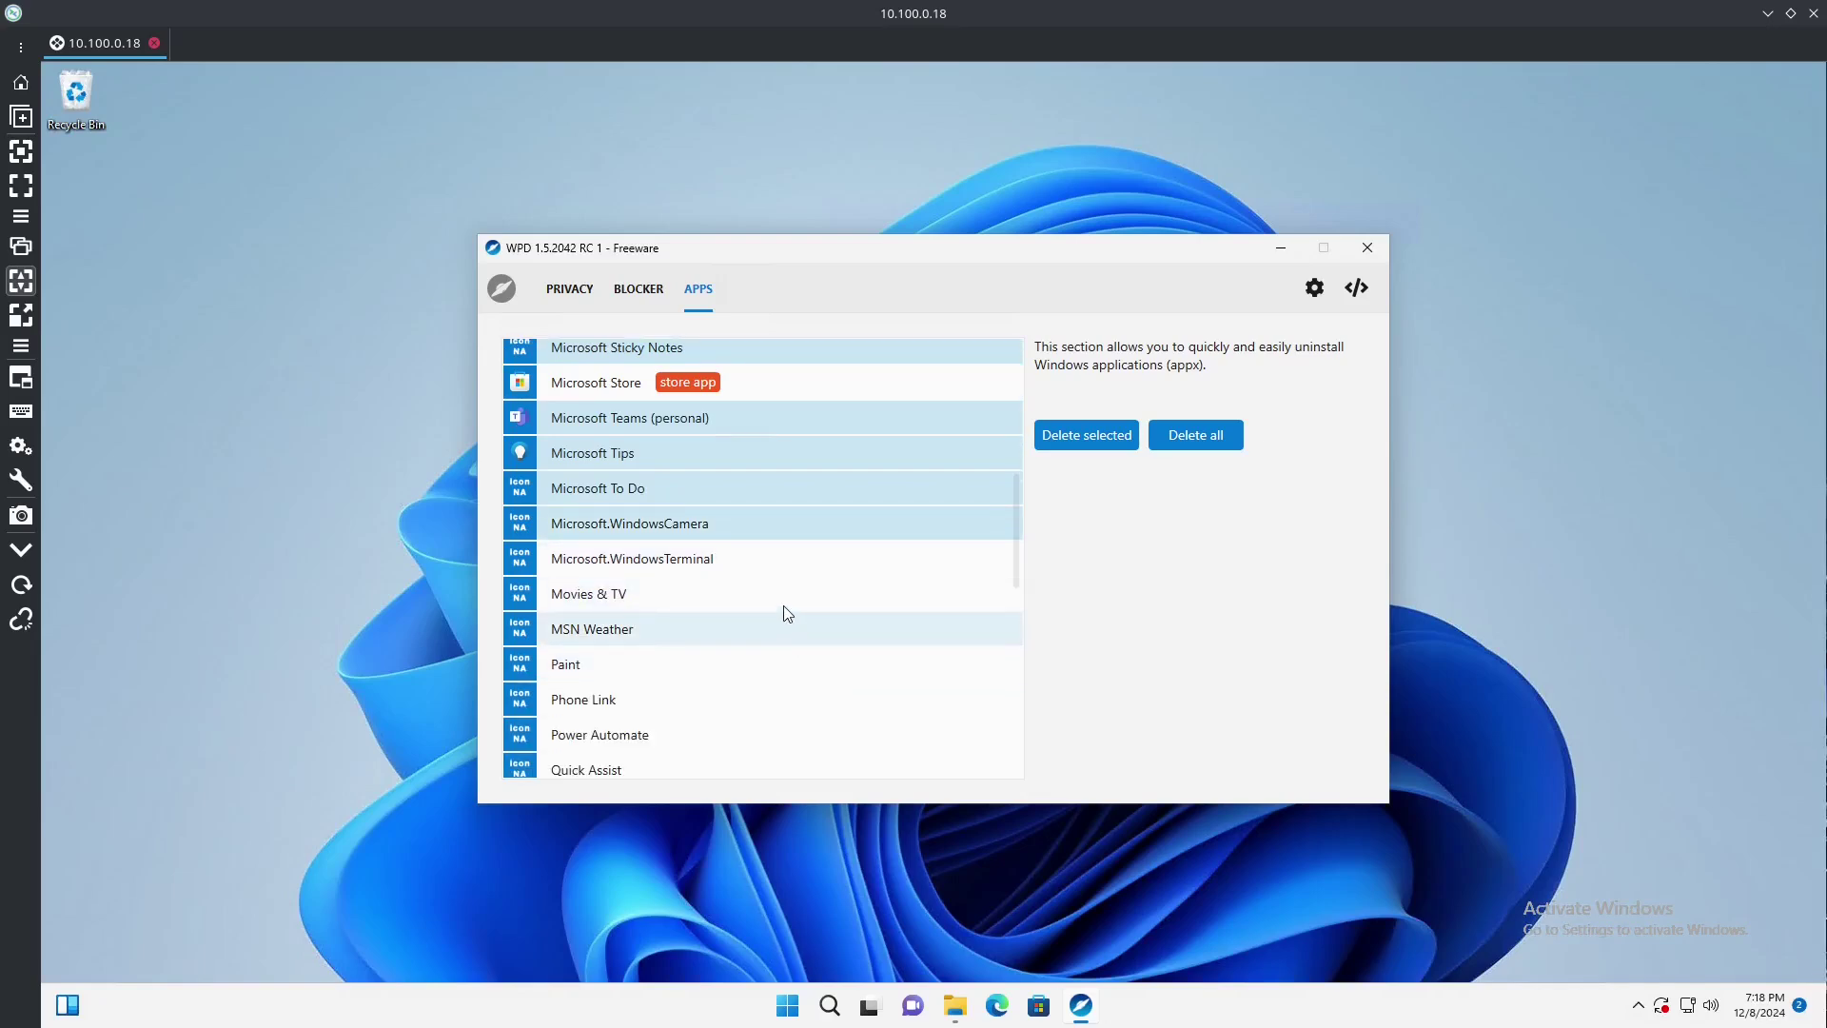
left_click(783, 599)
left_click(783, 634)
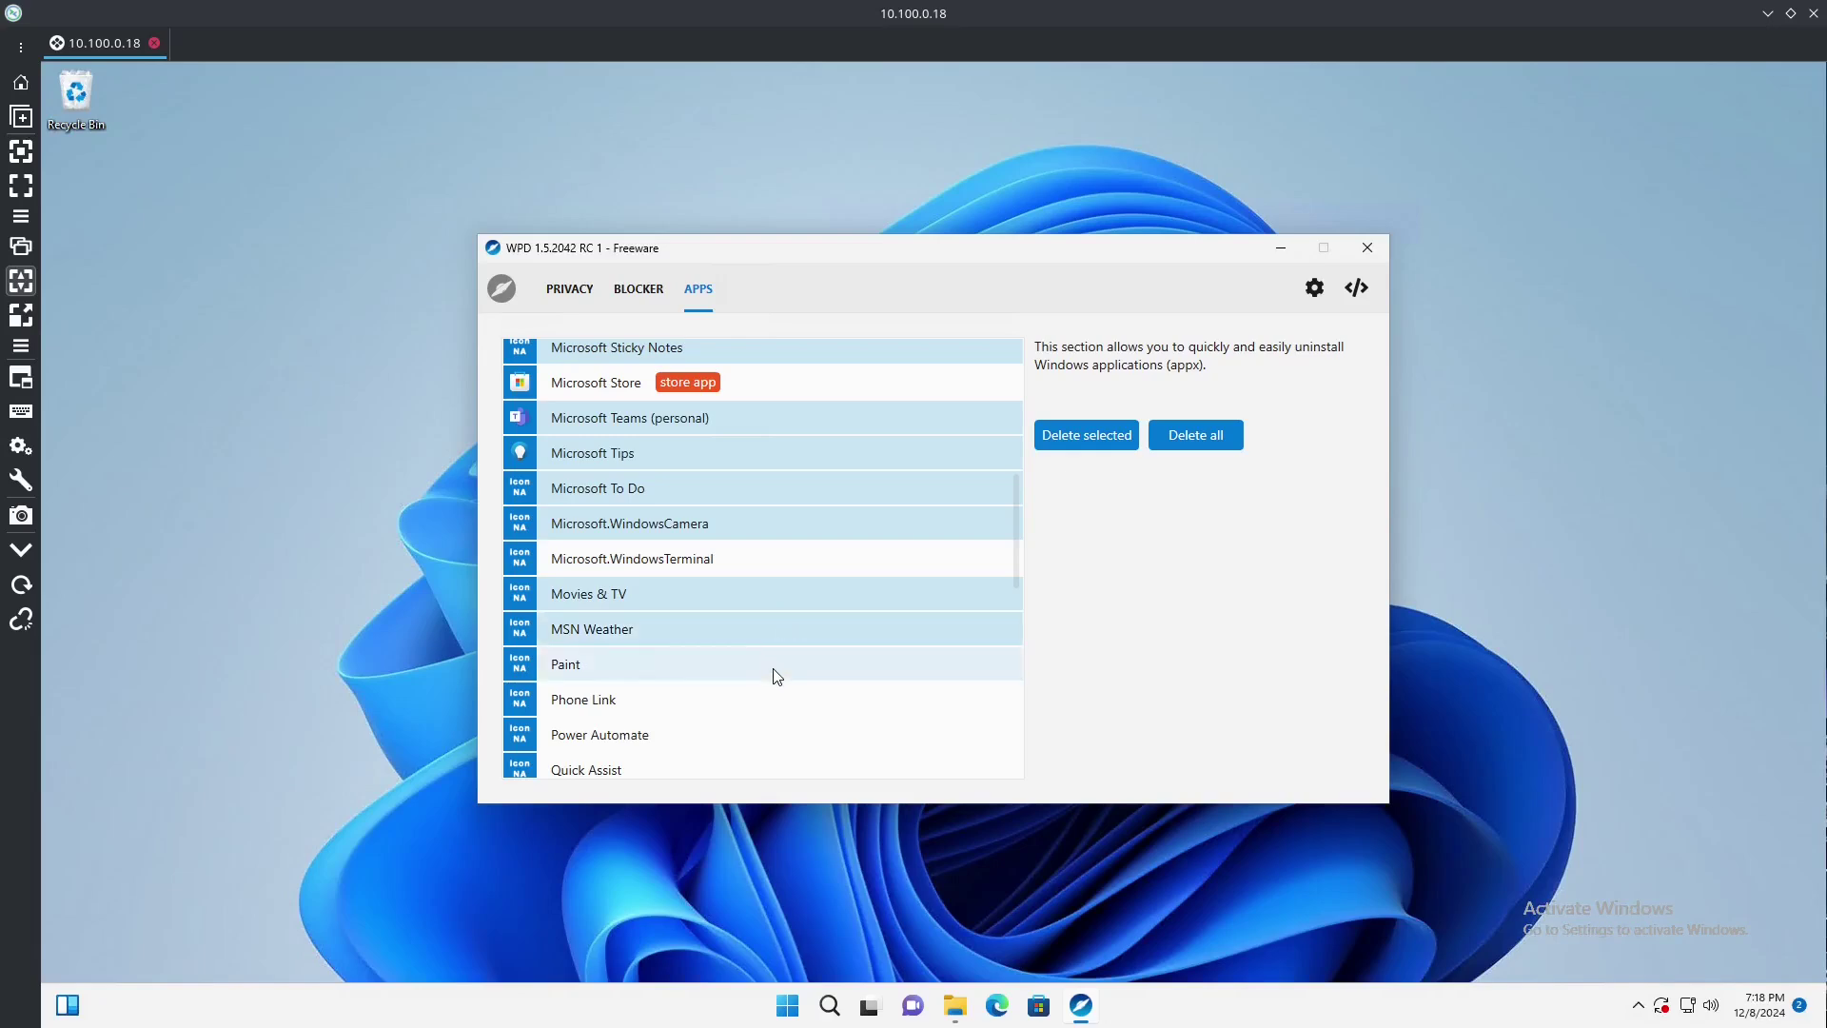
left_click(777, 666)
left_click(752, 706)
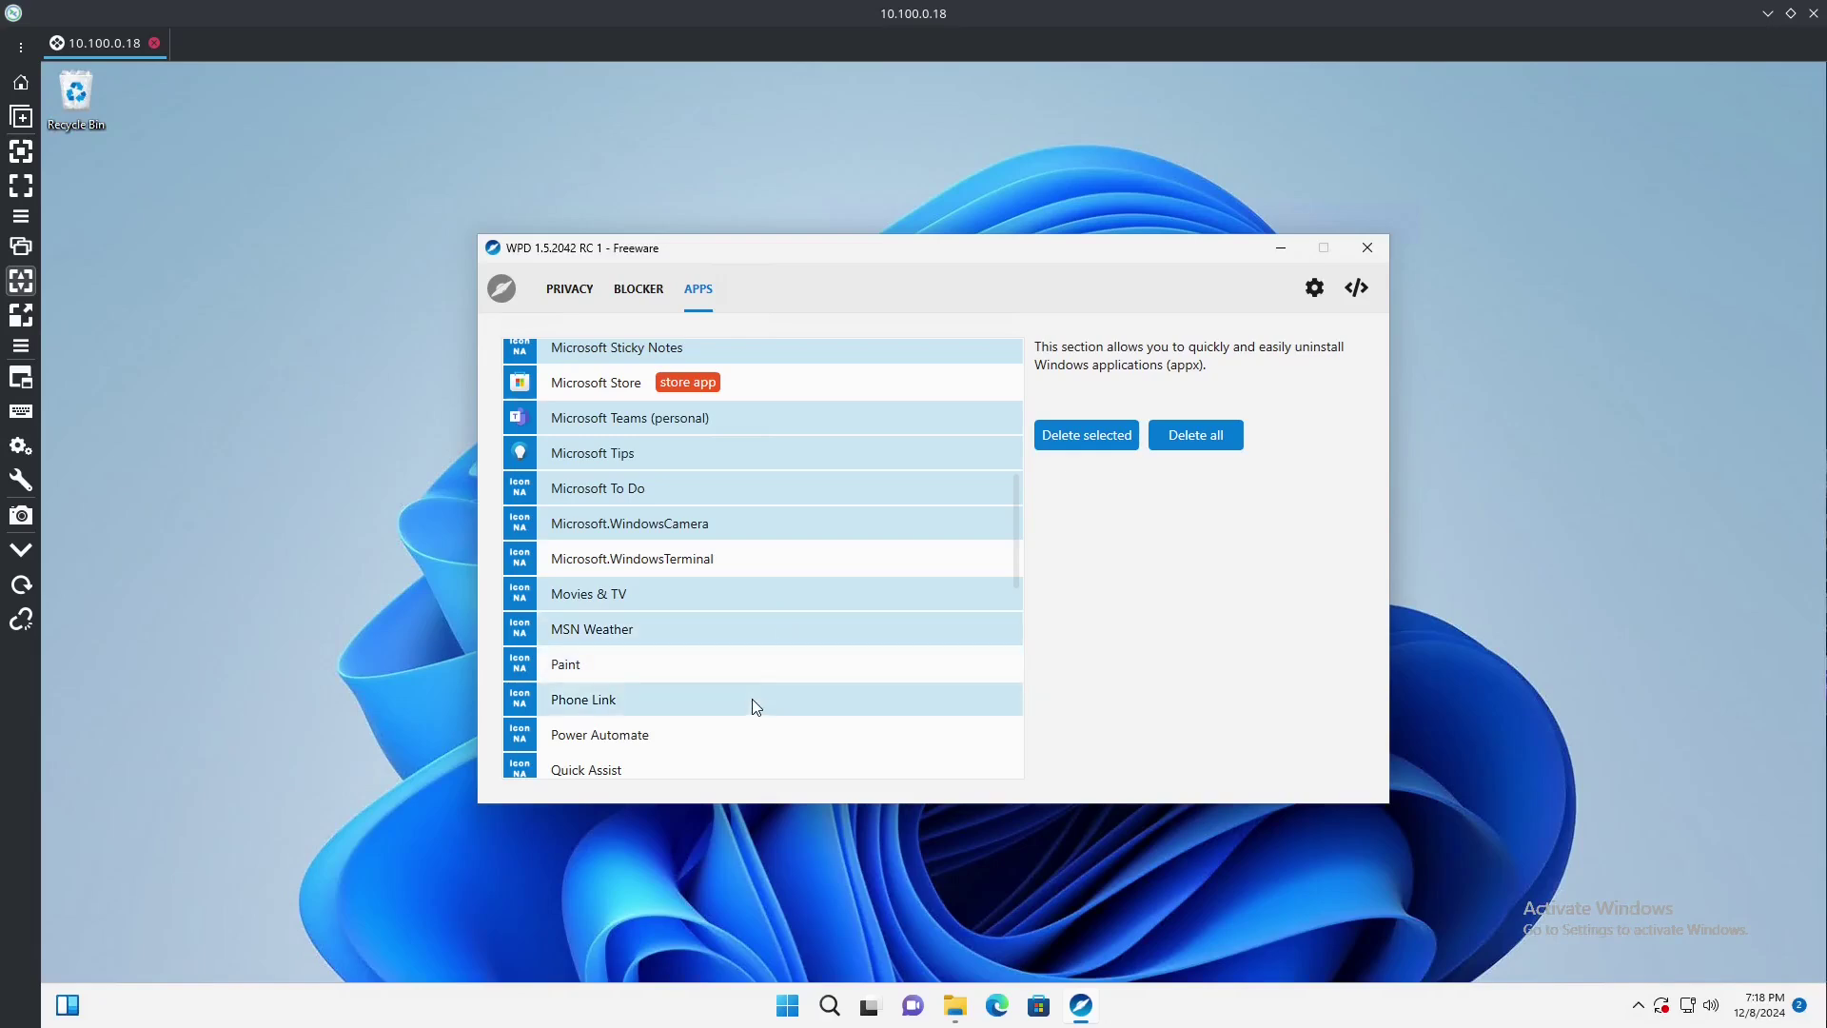
Mark Quick Assist, Solitaire & Casual Games, Windows Clock and Windows Maps, keeping Notepad unmarked.
scroll(752, 706, "down", 2)
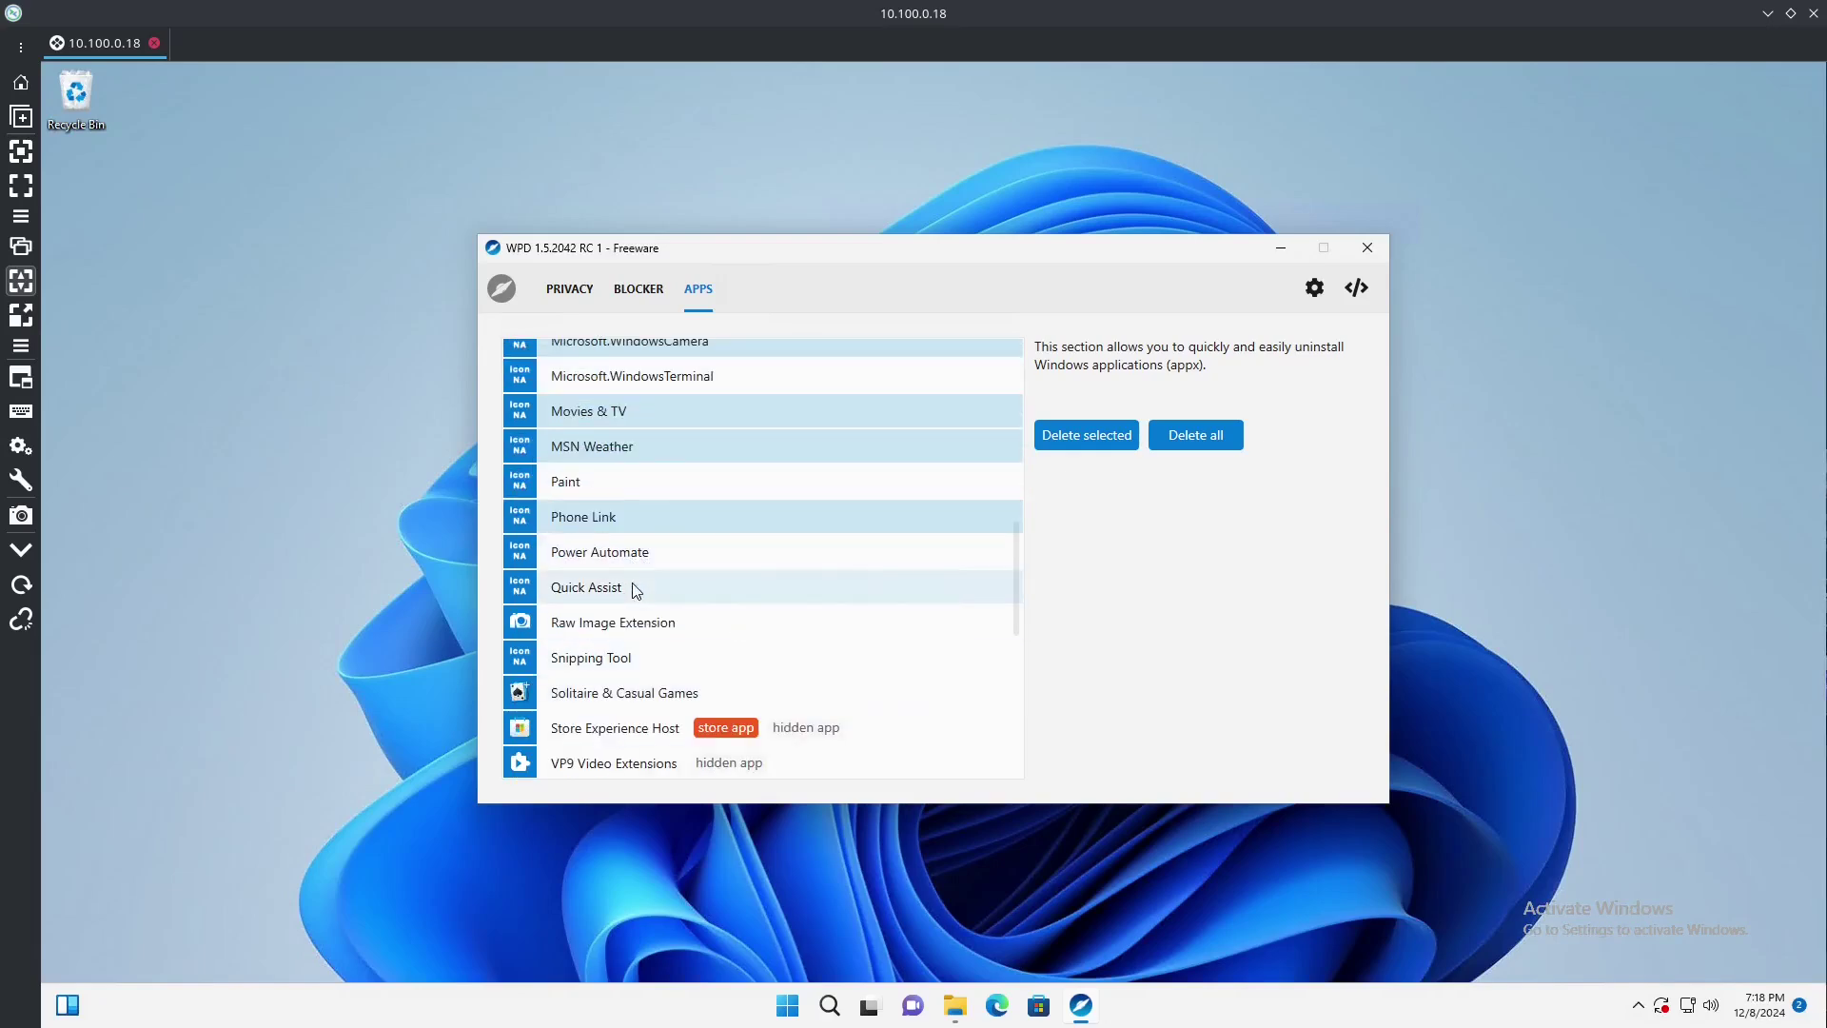
left_click(664, 599)
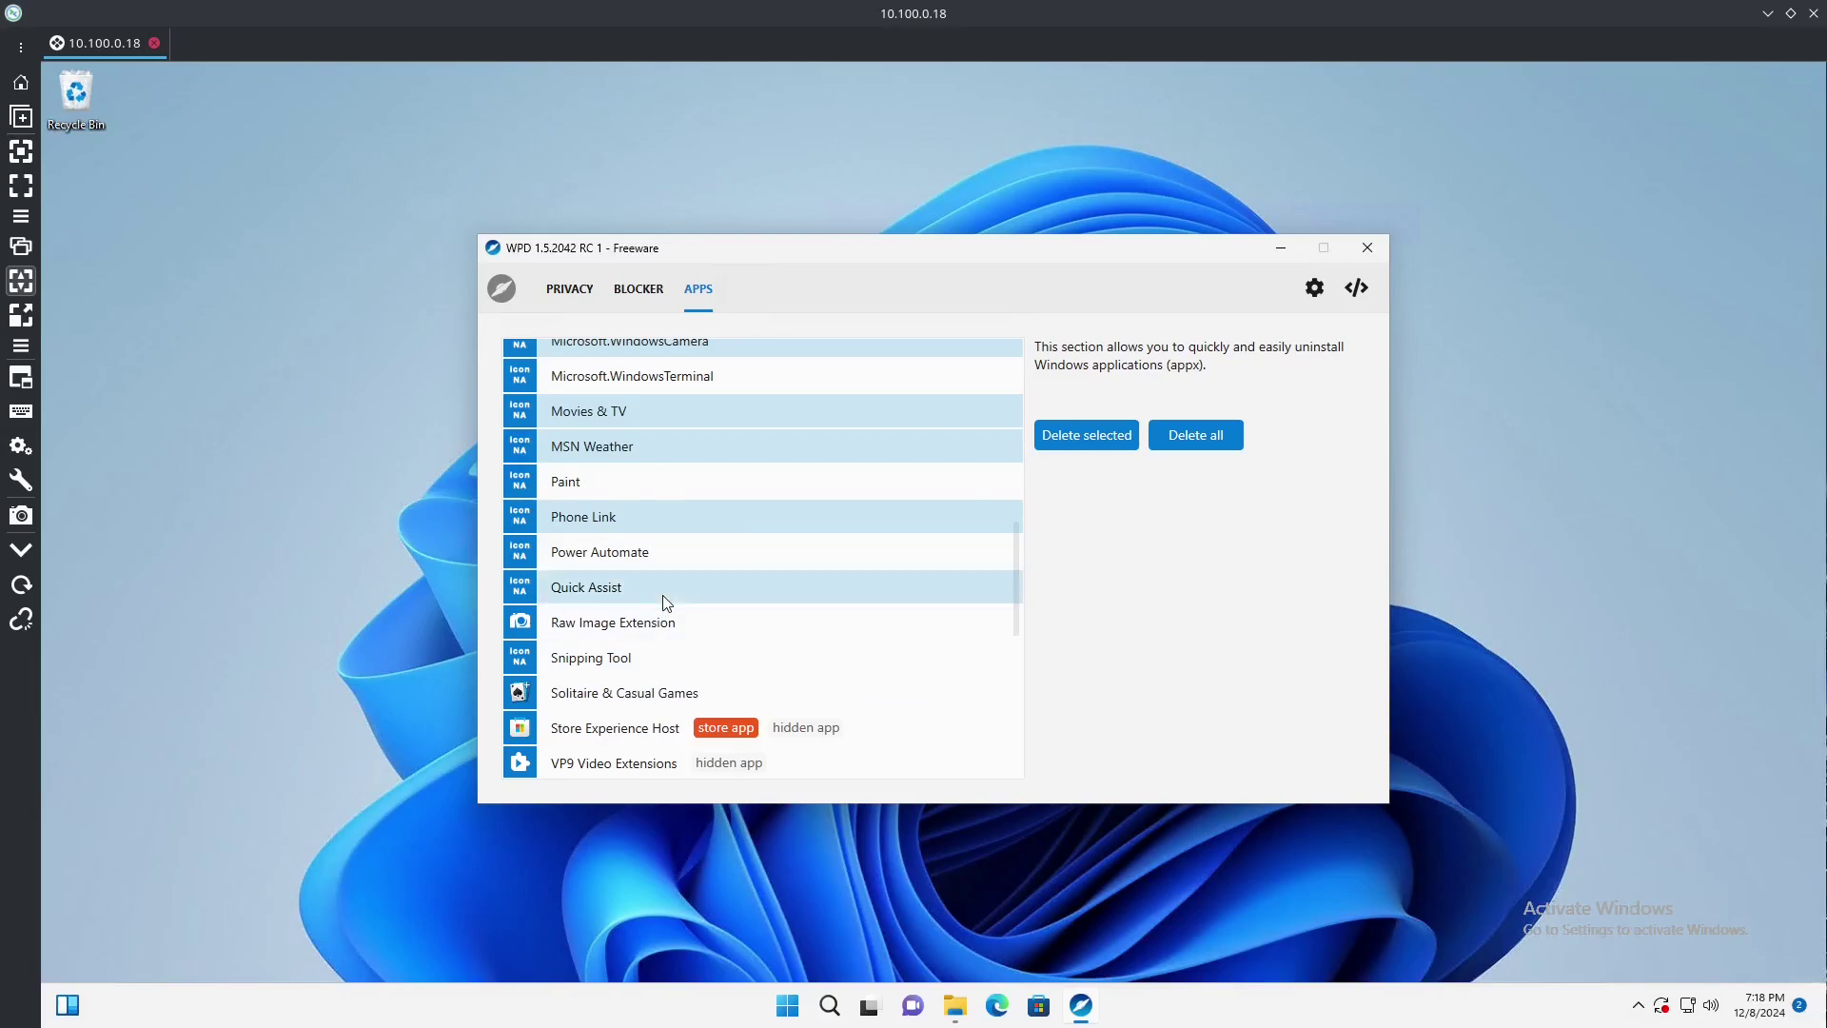
left_click(713, 688)
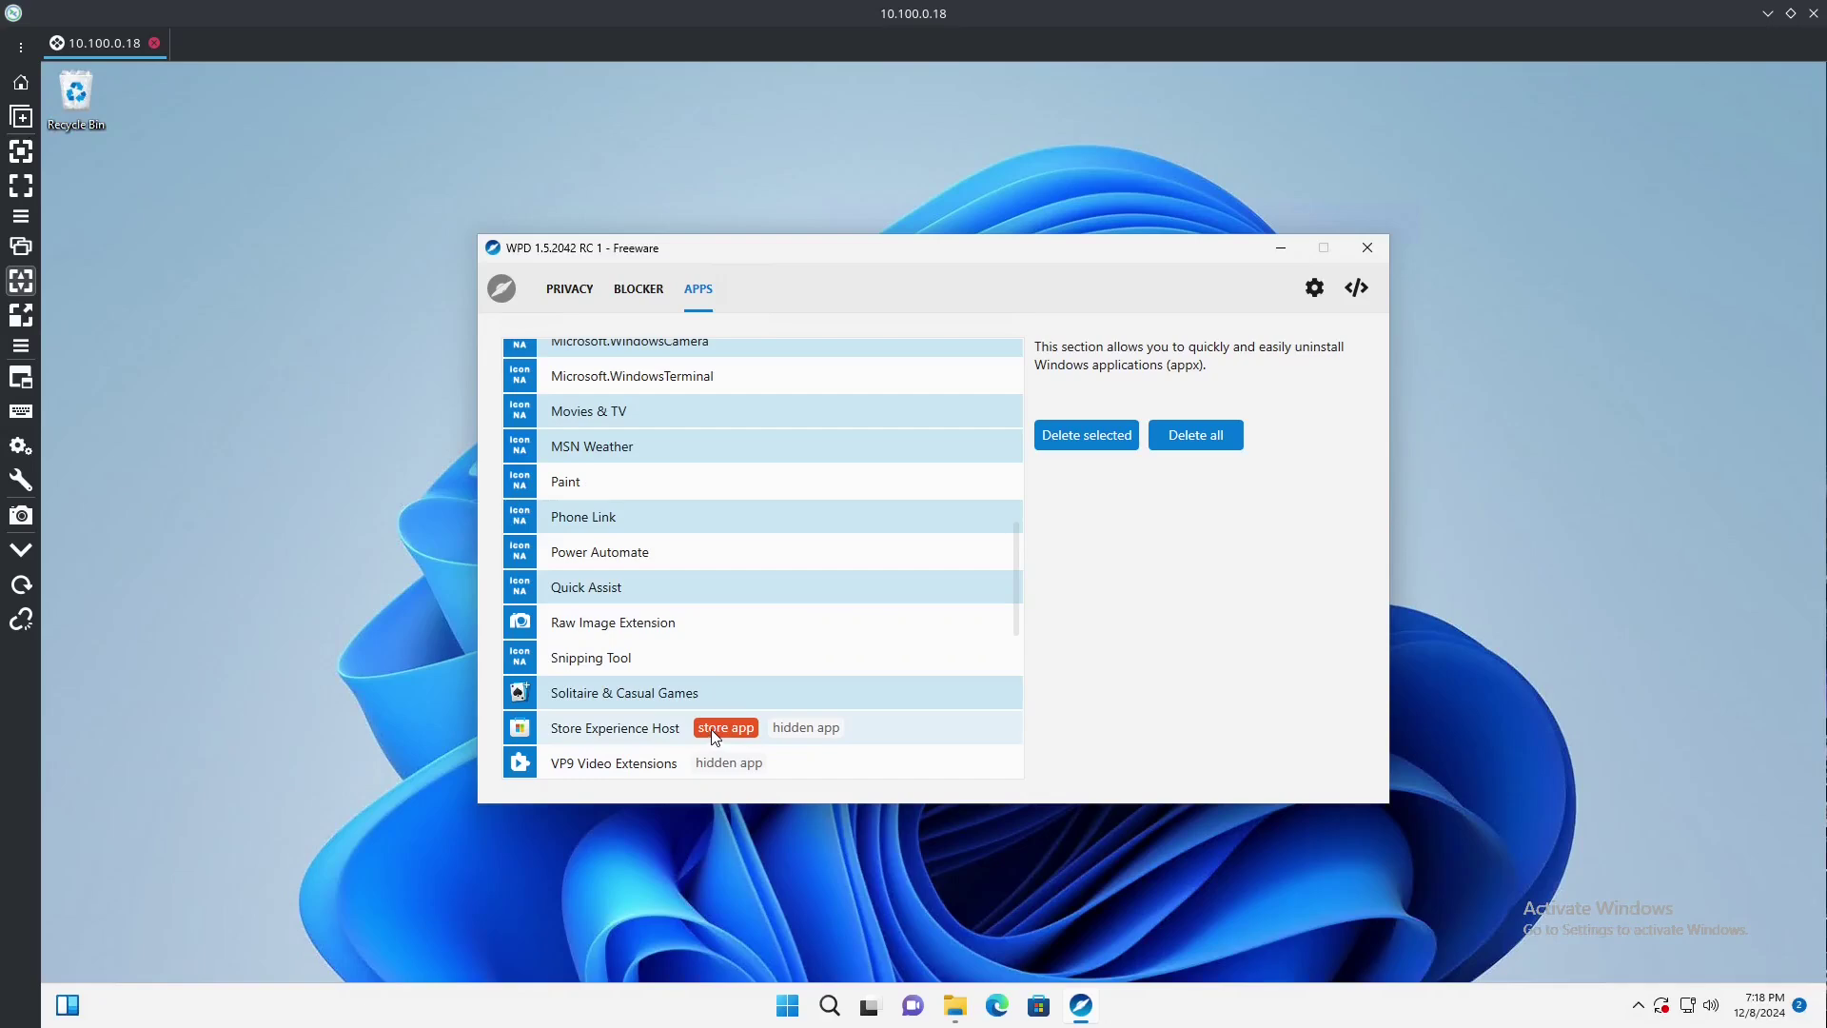
scroll(643, 740, "down", 3)
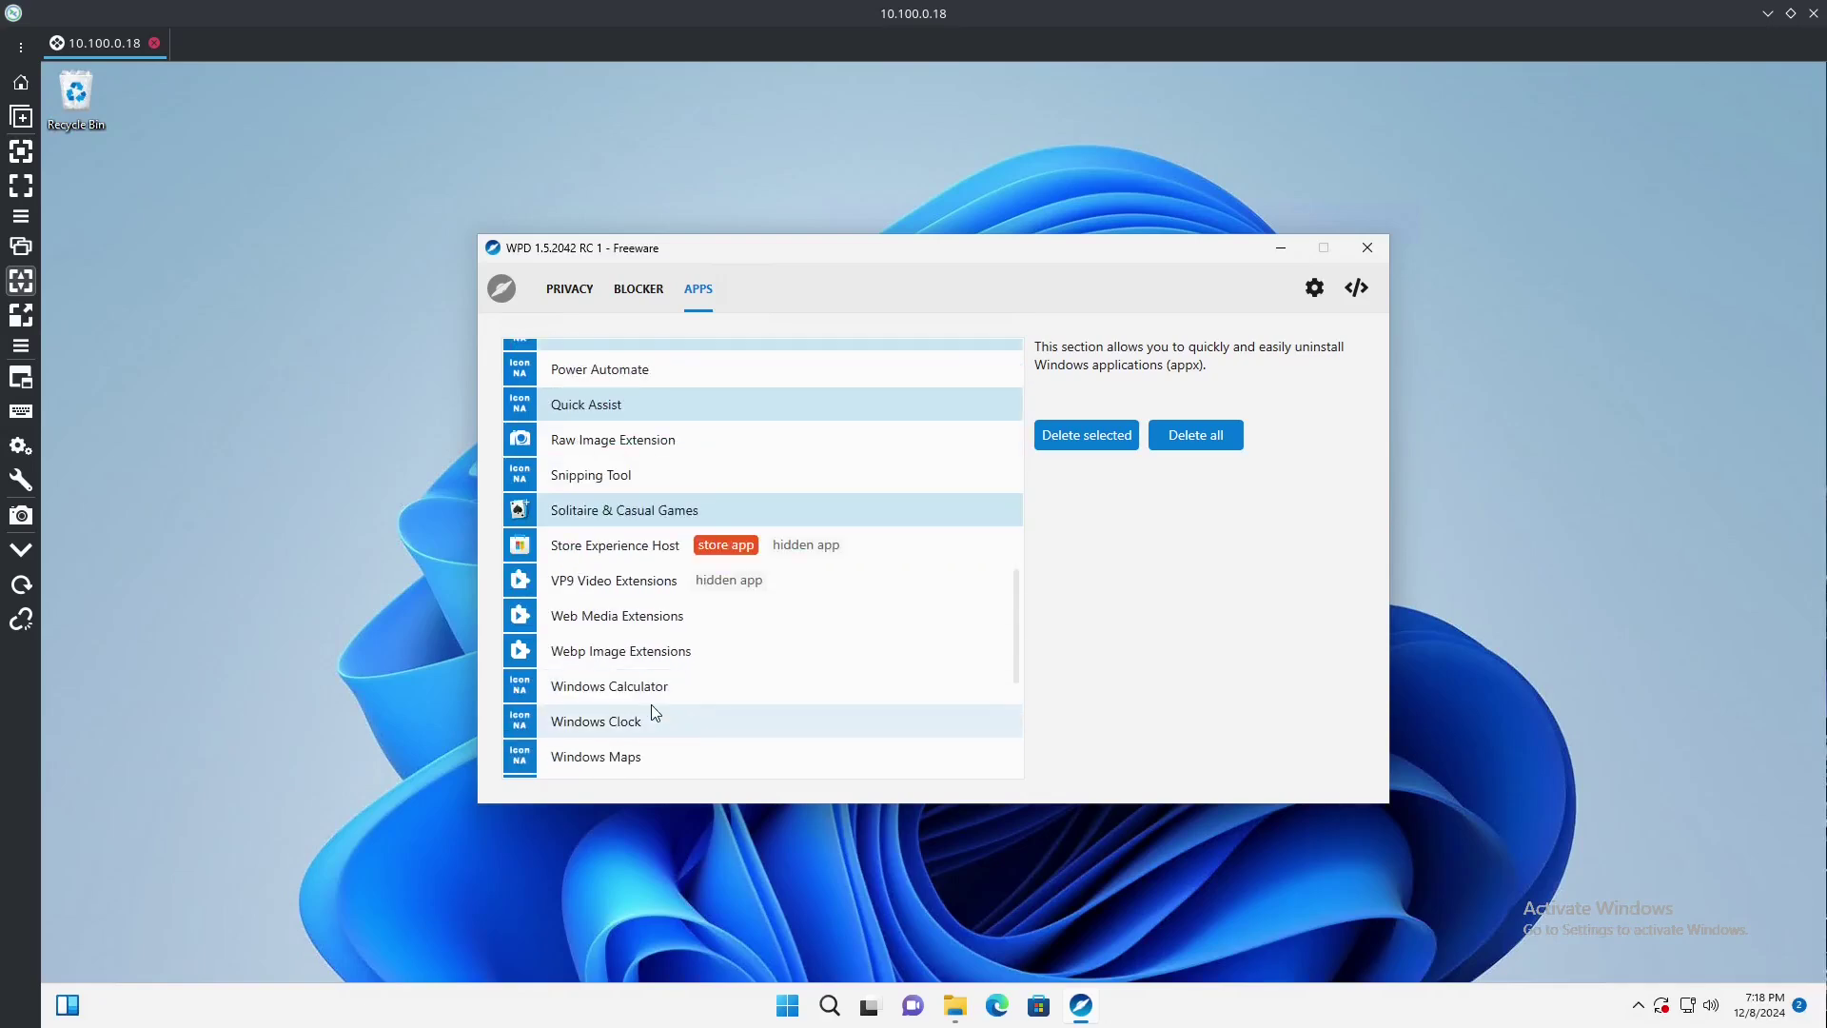
scroll(651, 704, "down", 2)
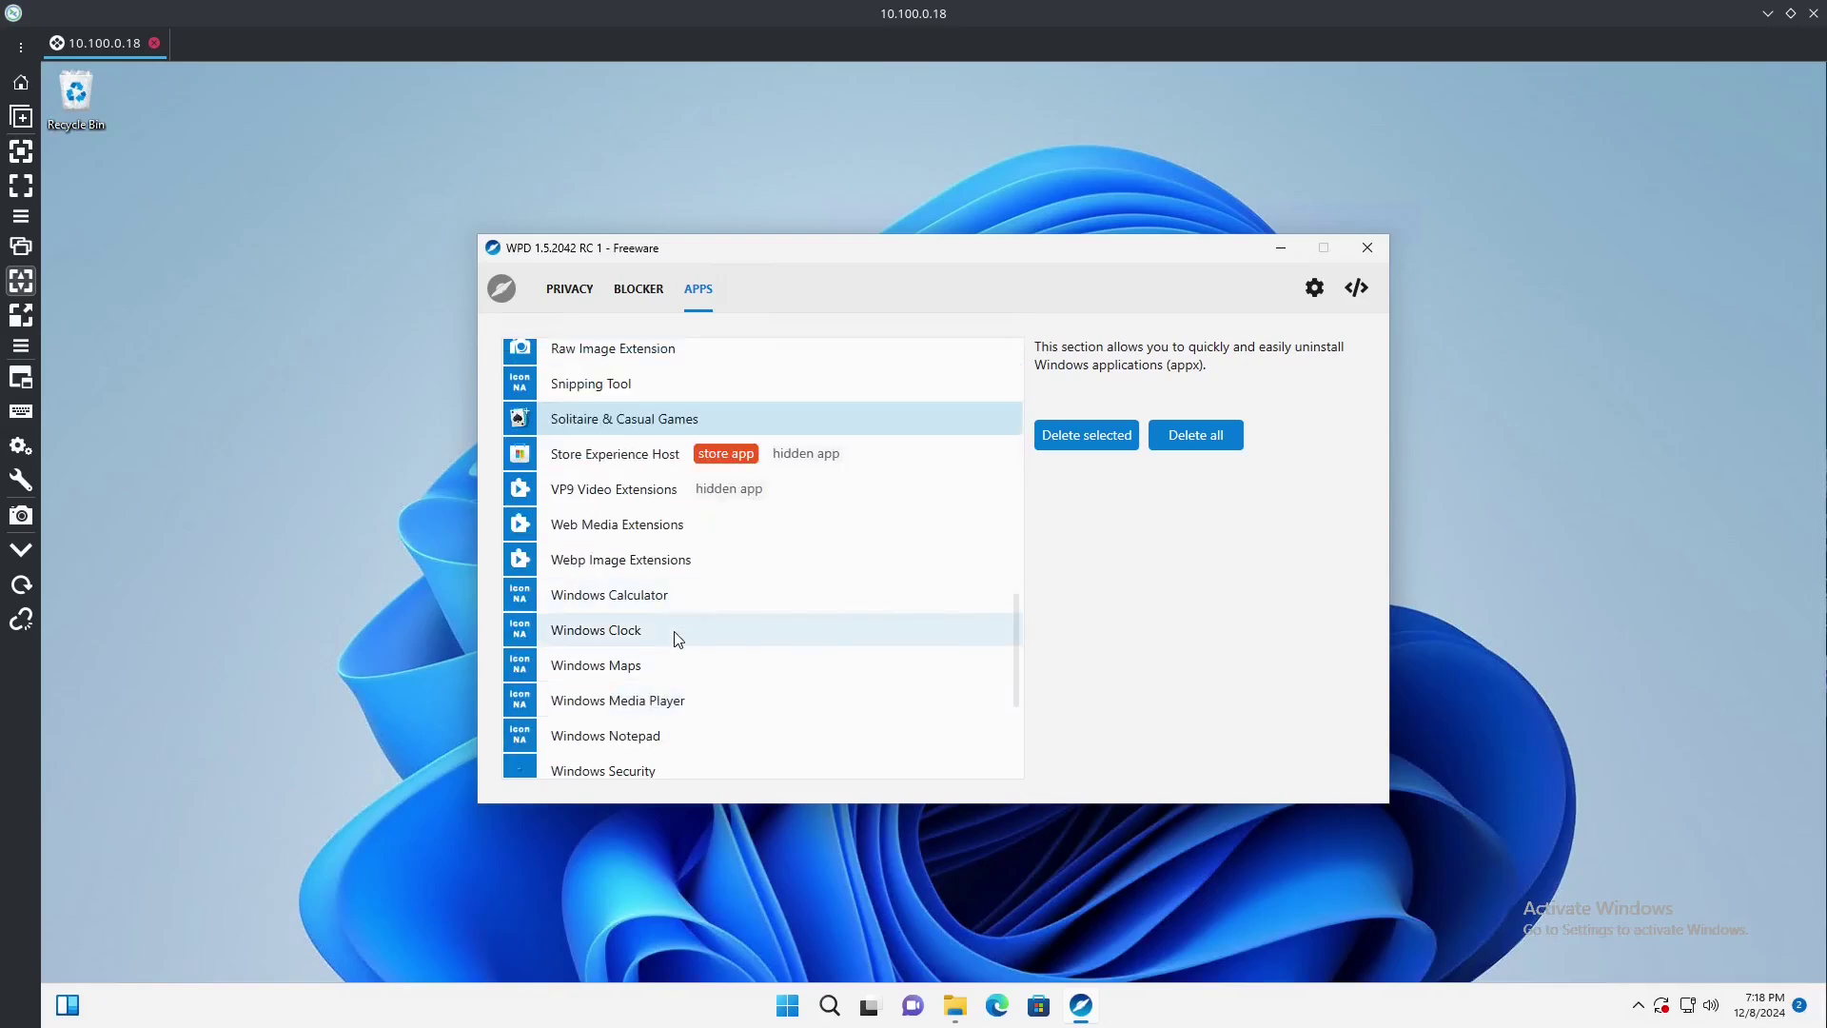
left_click(674, 631)
left_click(672, 666)
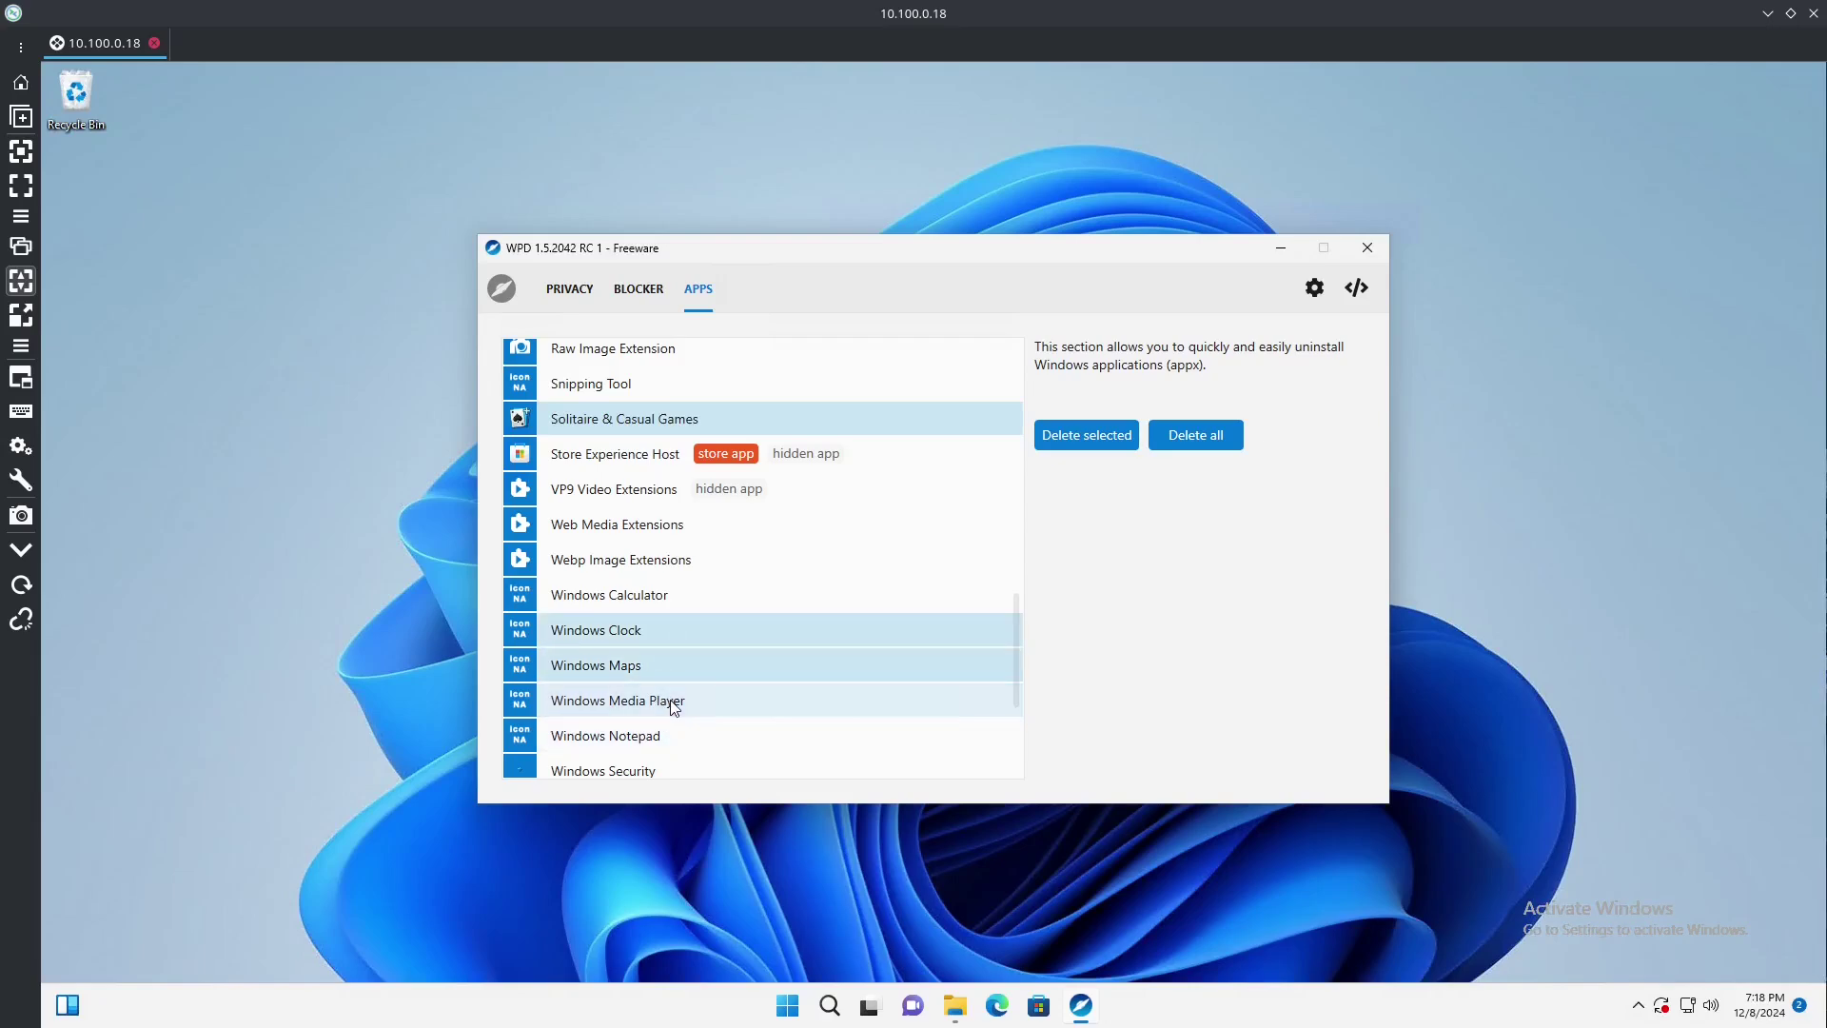
left_click(698, 738)
left_click(698, 740)
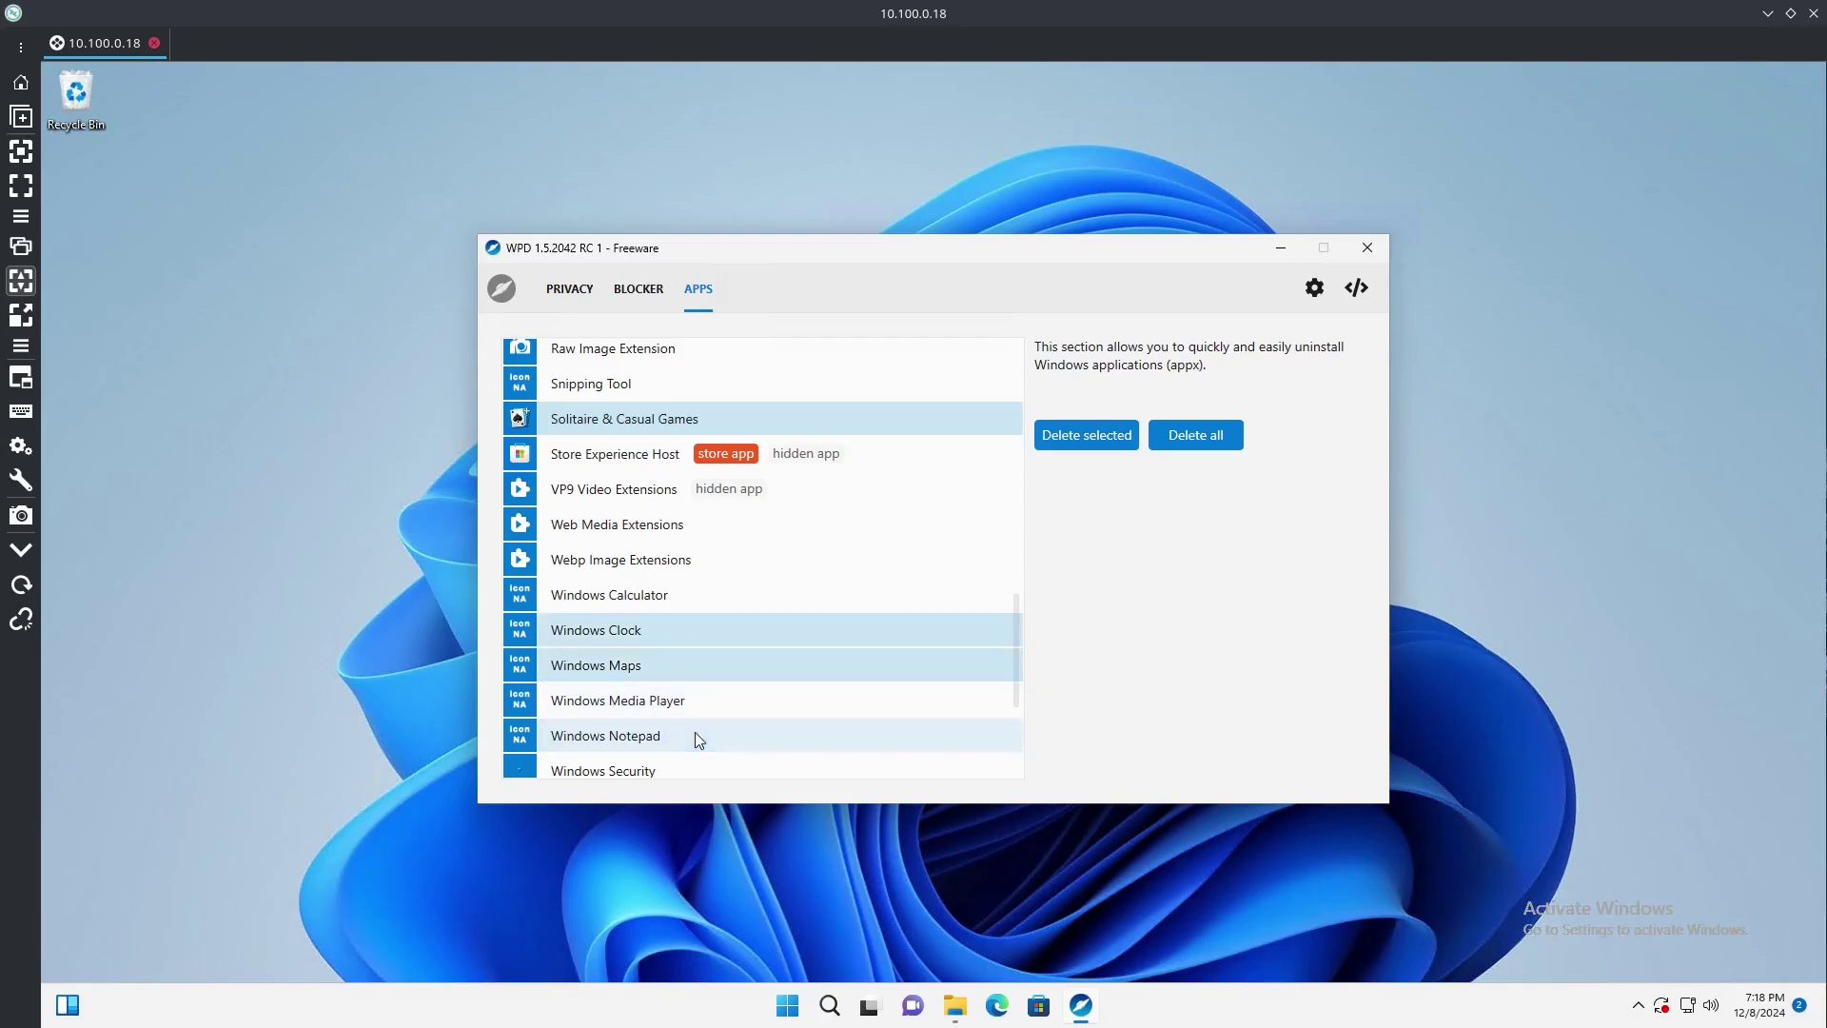
scroll(699, 728, "down", 3)
scroll(702, 628, "down", 2)
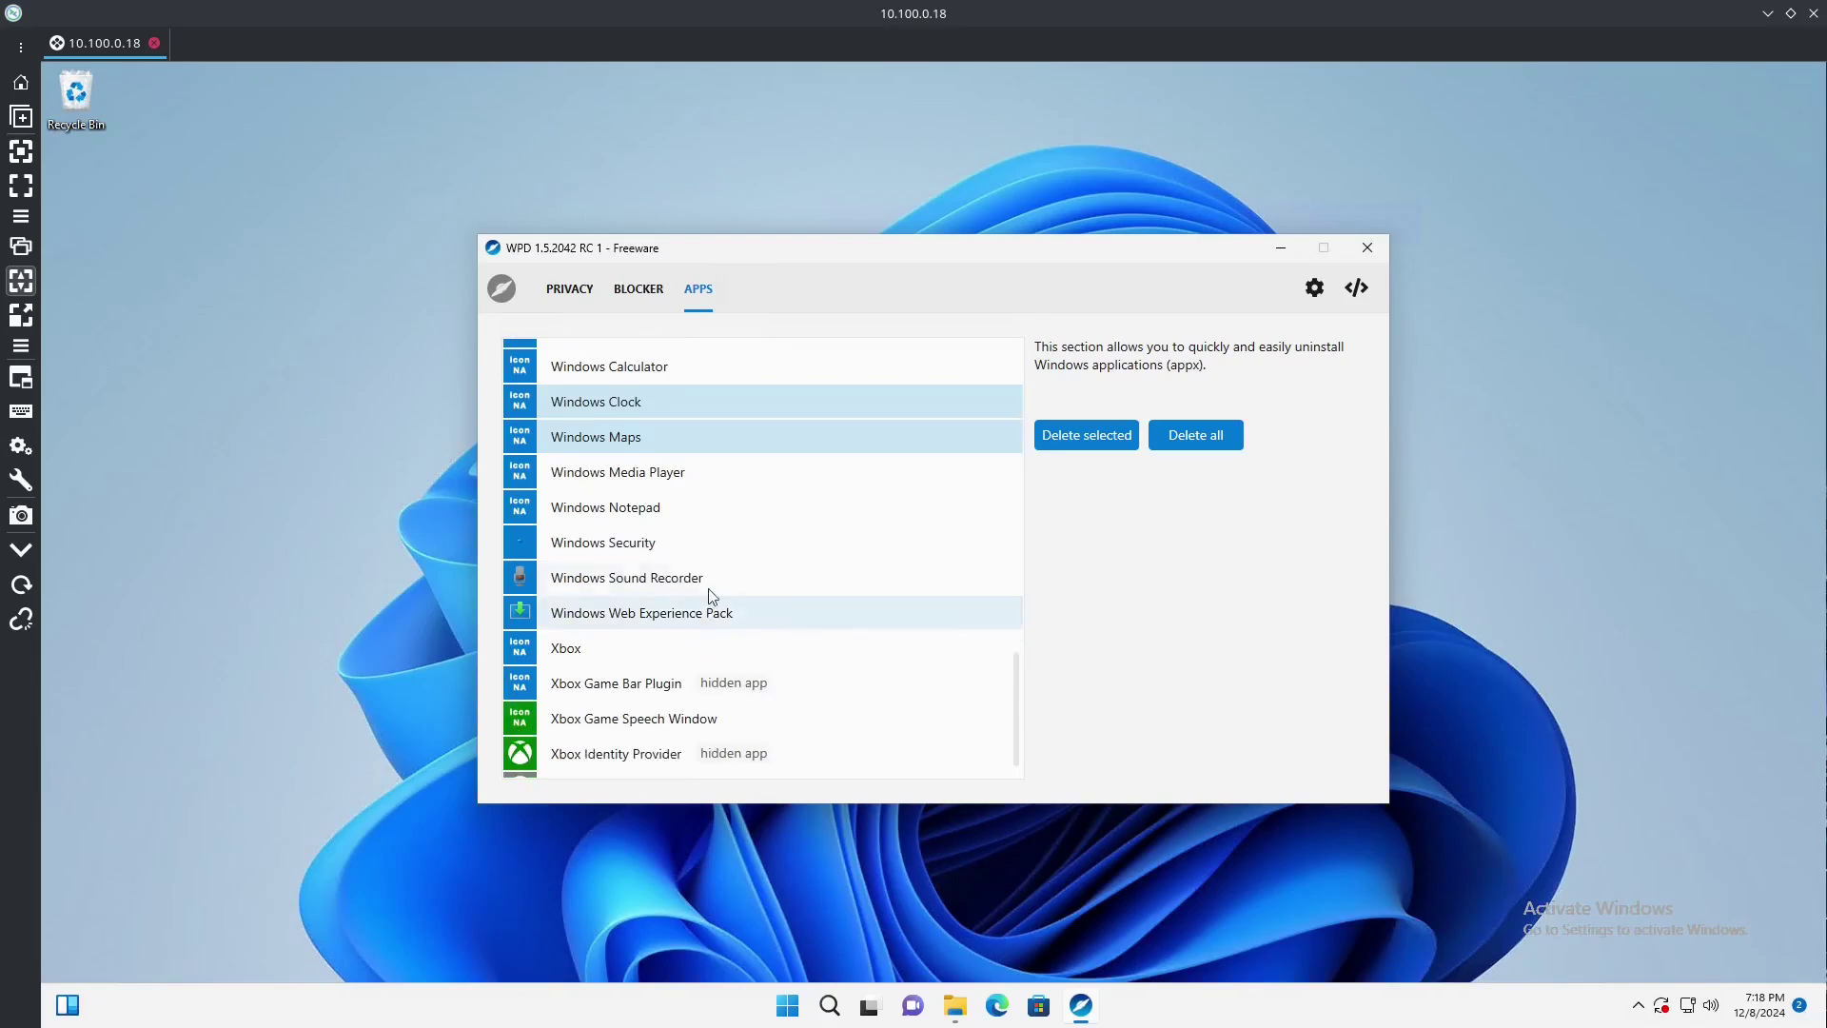
Mark Sound Recorder, the Xbox apps, Xbox TCUI and Clipchamp, then delete all selected apps.
left_click(709, 582)
left_click(761, 651)
left_click(754, 684)
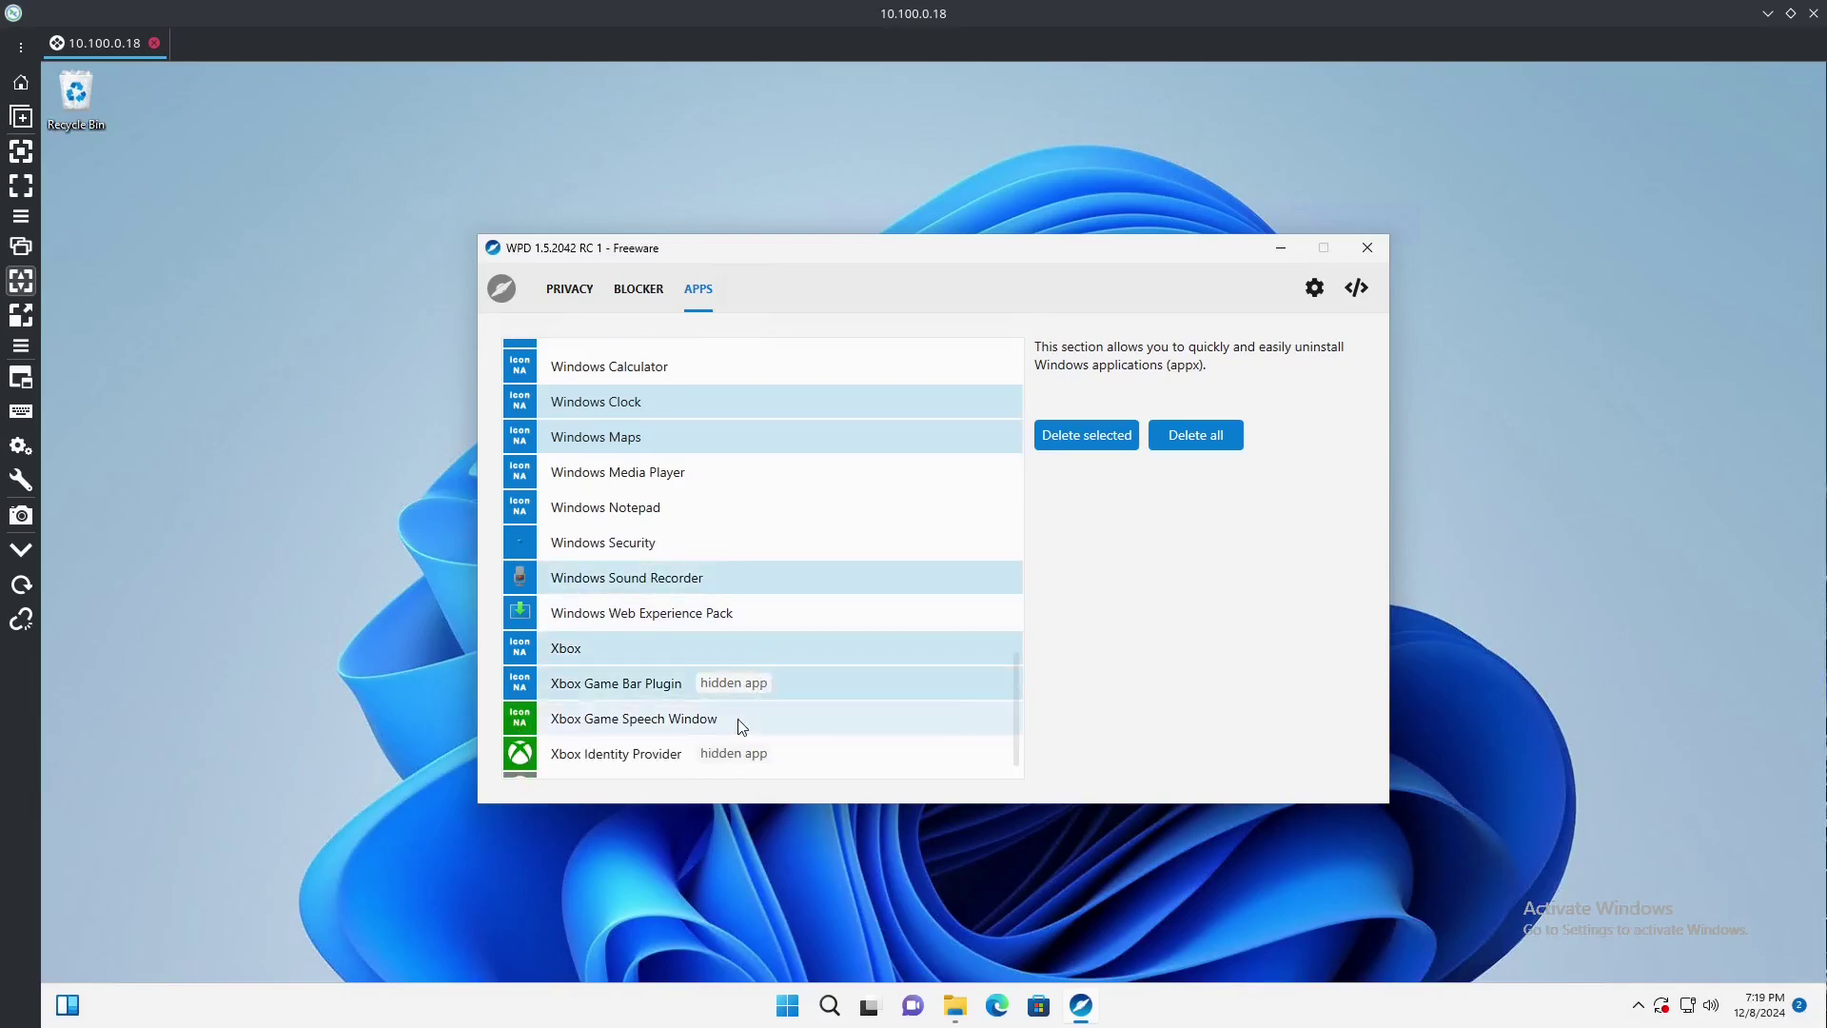
left_click(741, 727)
left_click(739, 758)
scroll(781, 751, "down", 1)
left_click(694, 752)
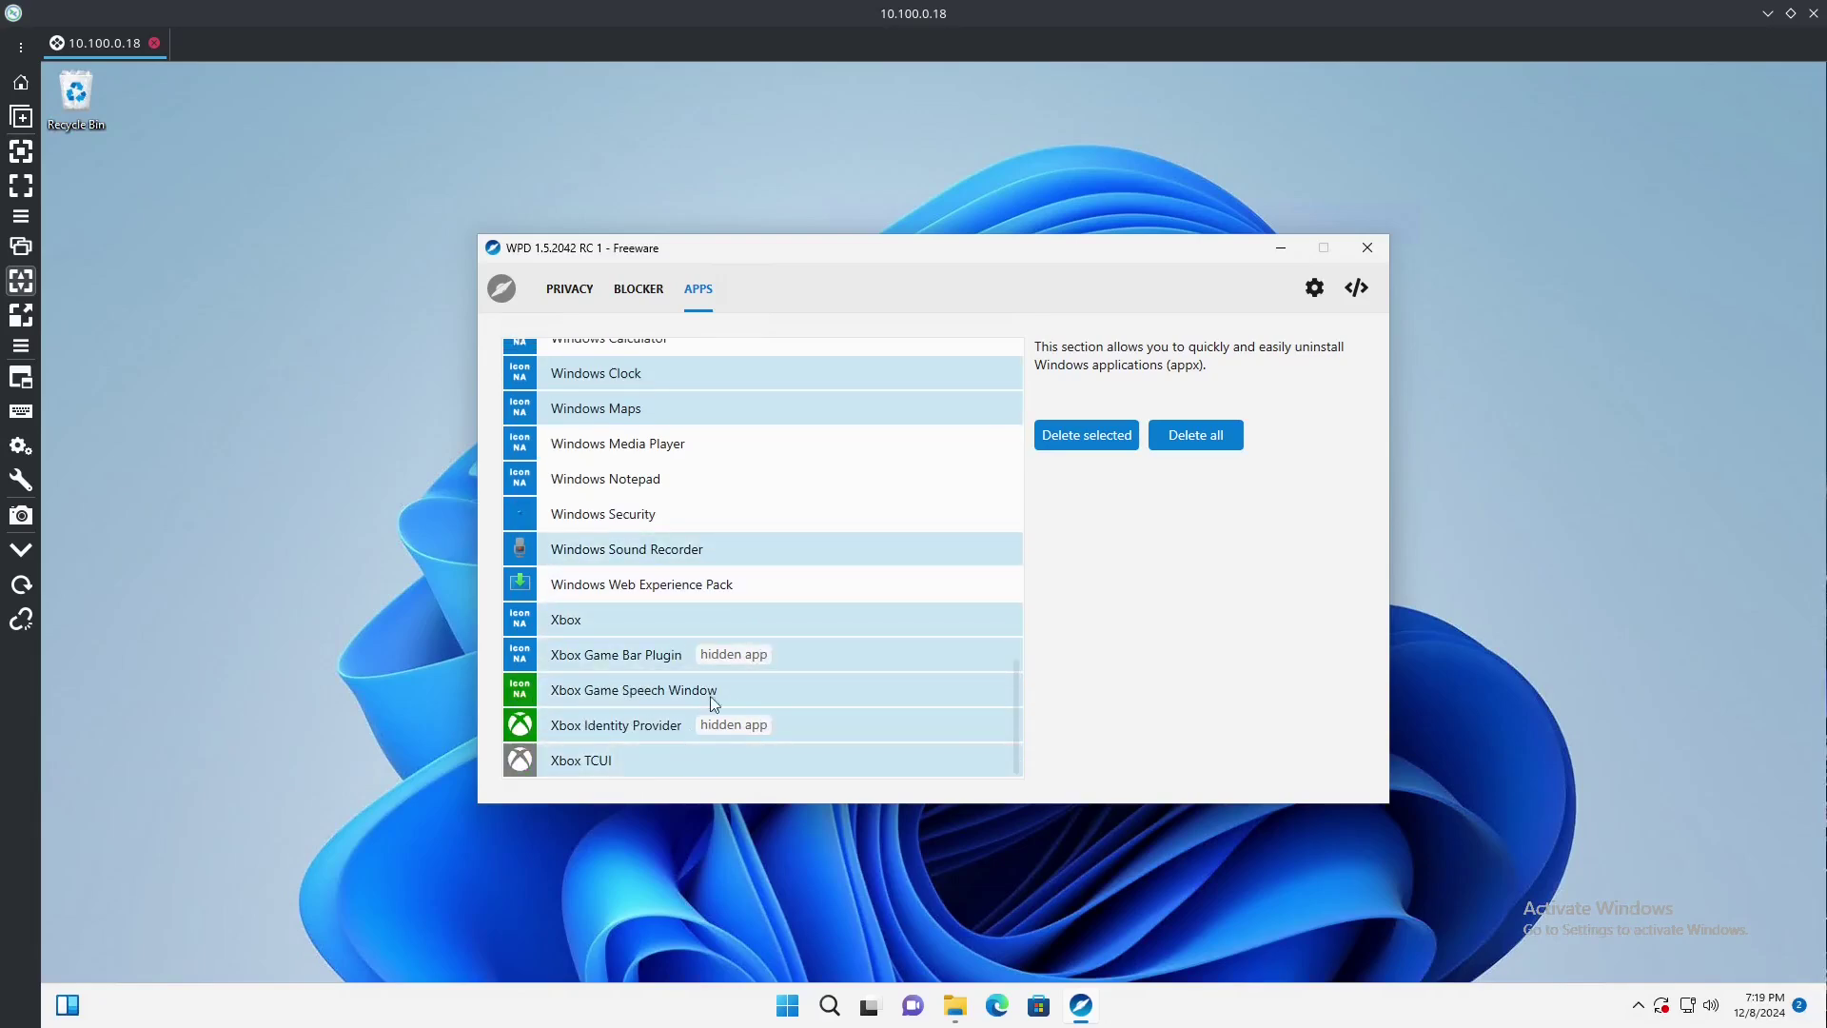
scroll(714, 666, "up", 20)
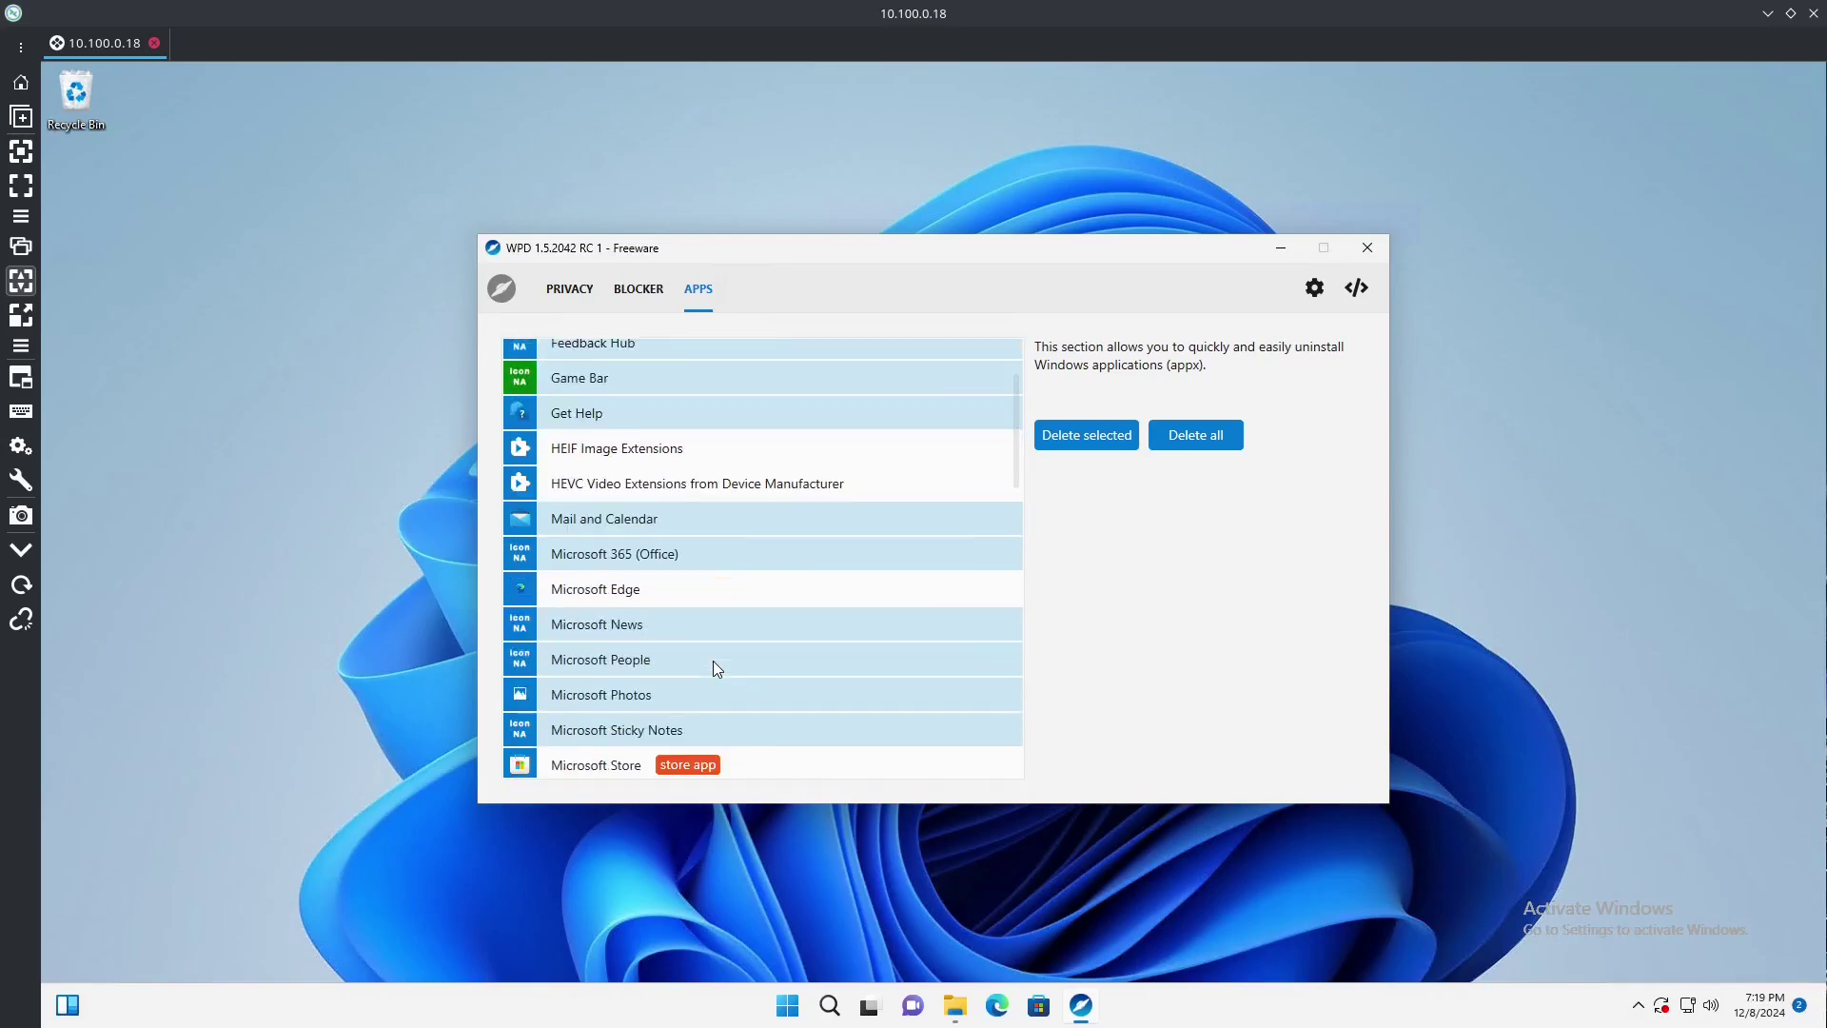
scroll(712, 660, "up", 3)
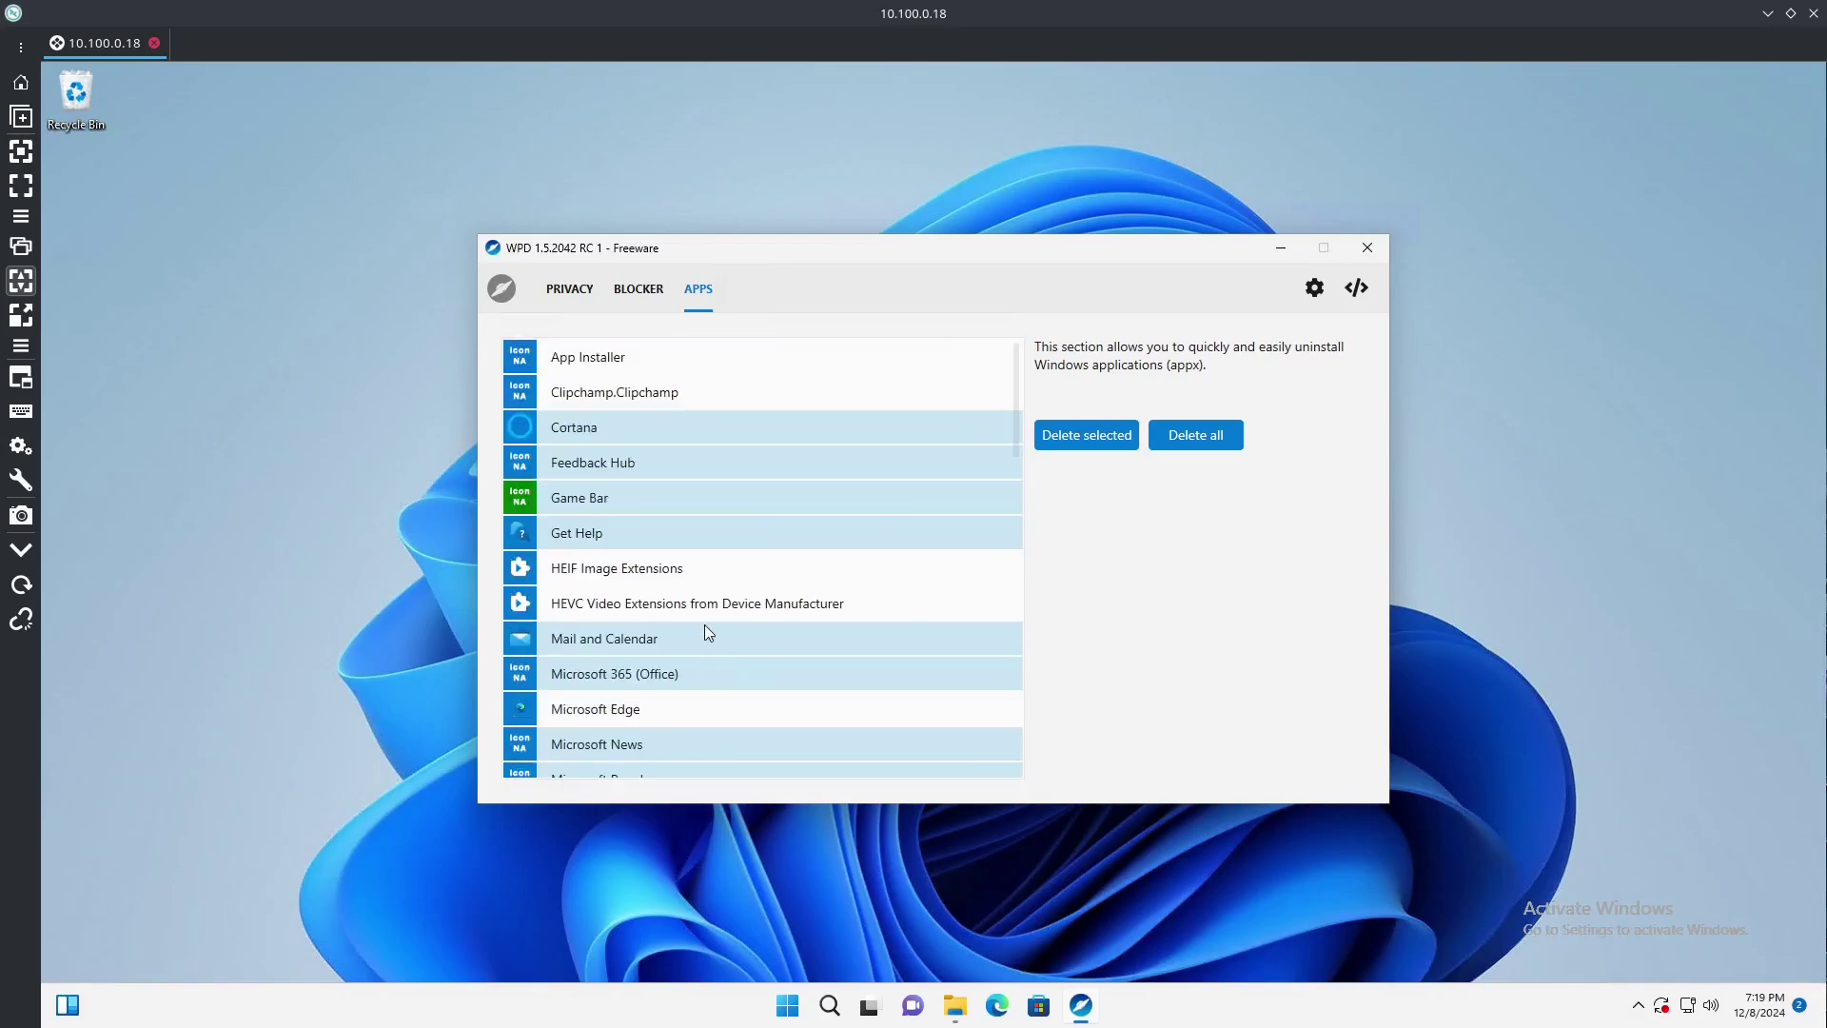
left_click(635, 400)
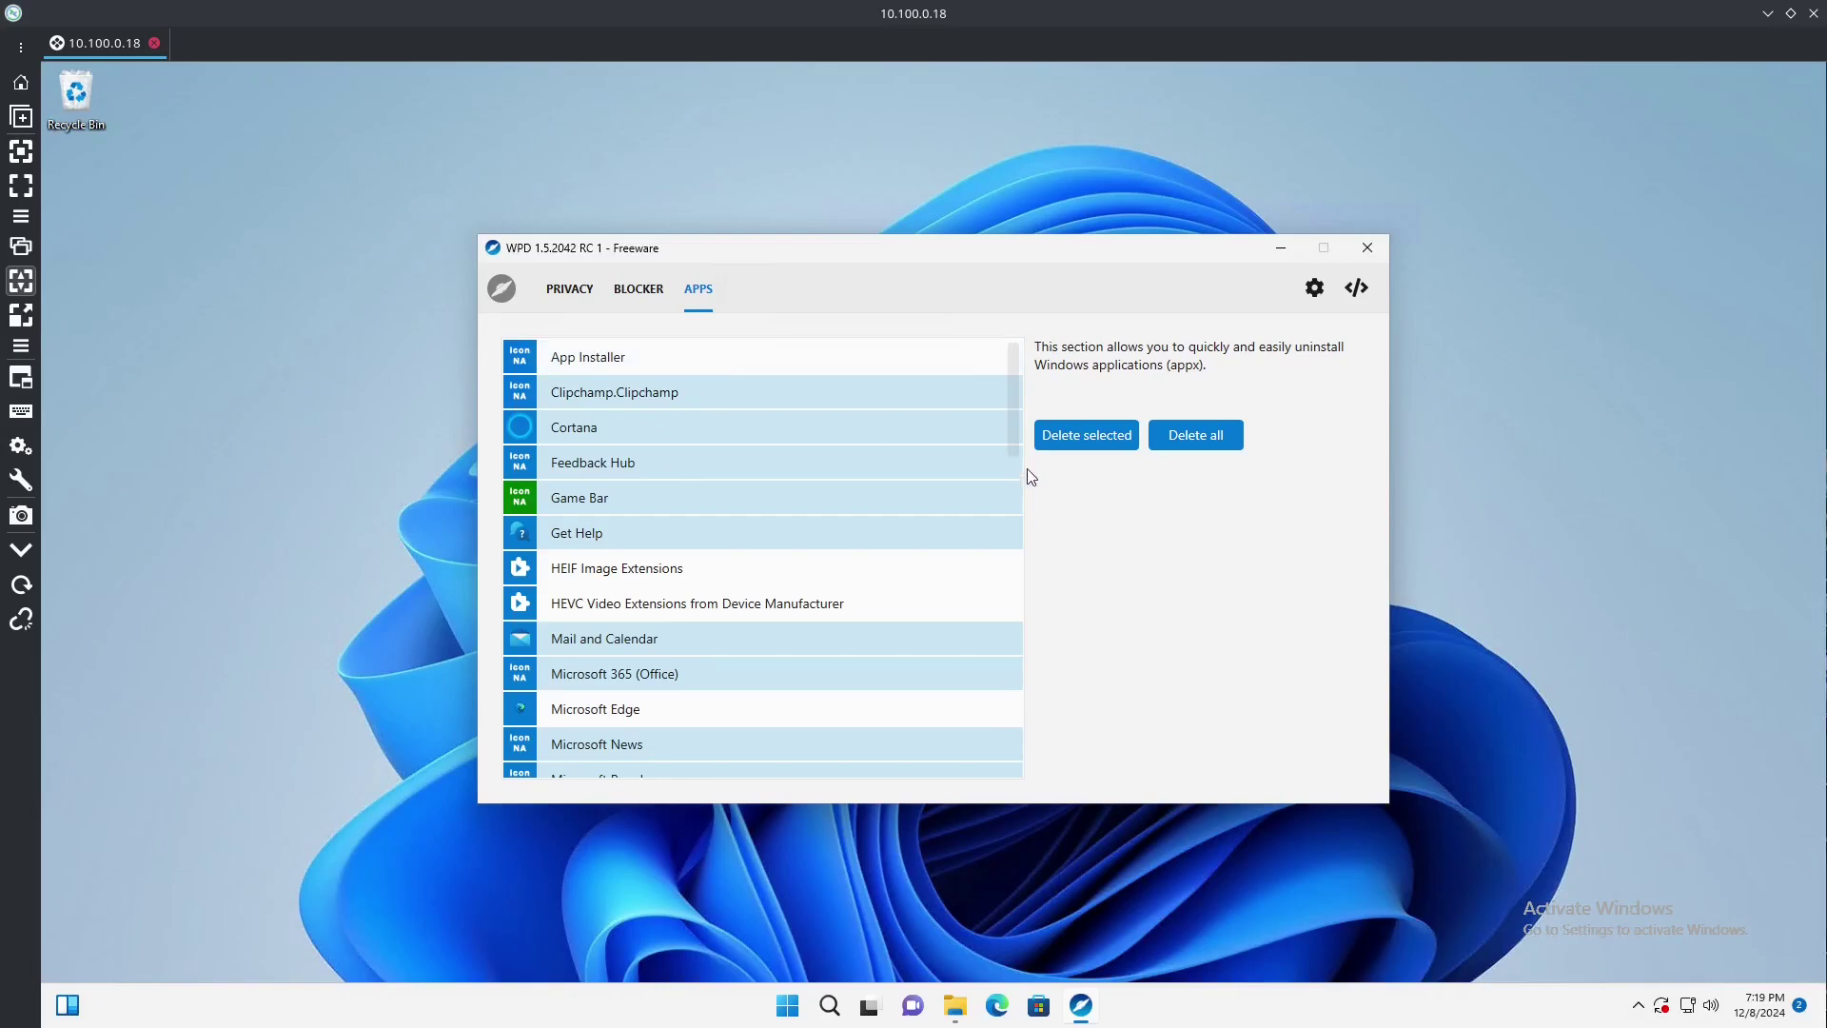
left_click(1082, 443)
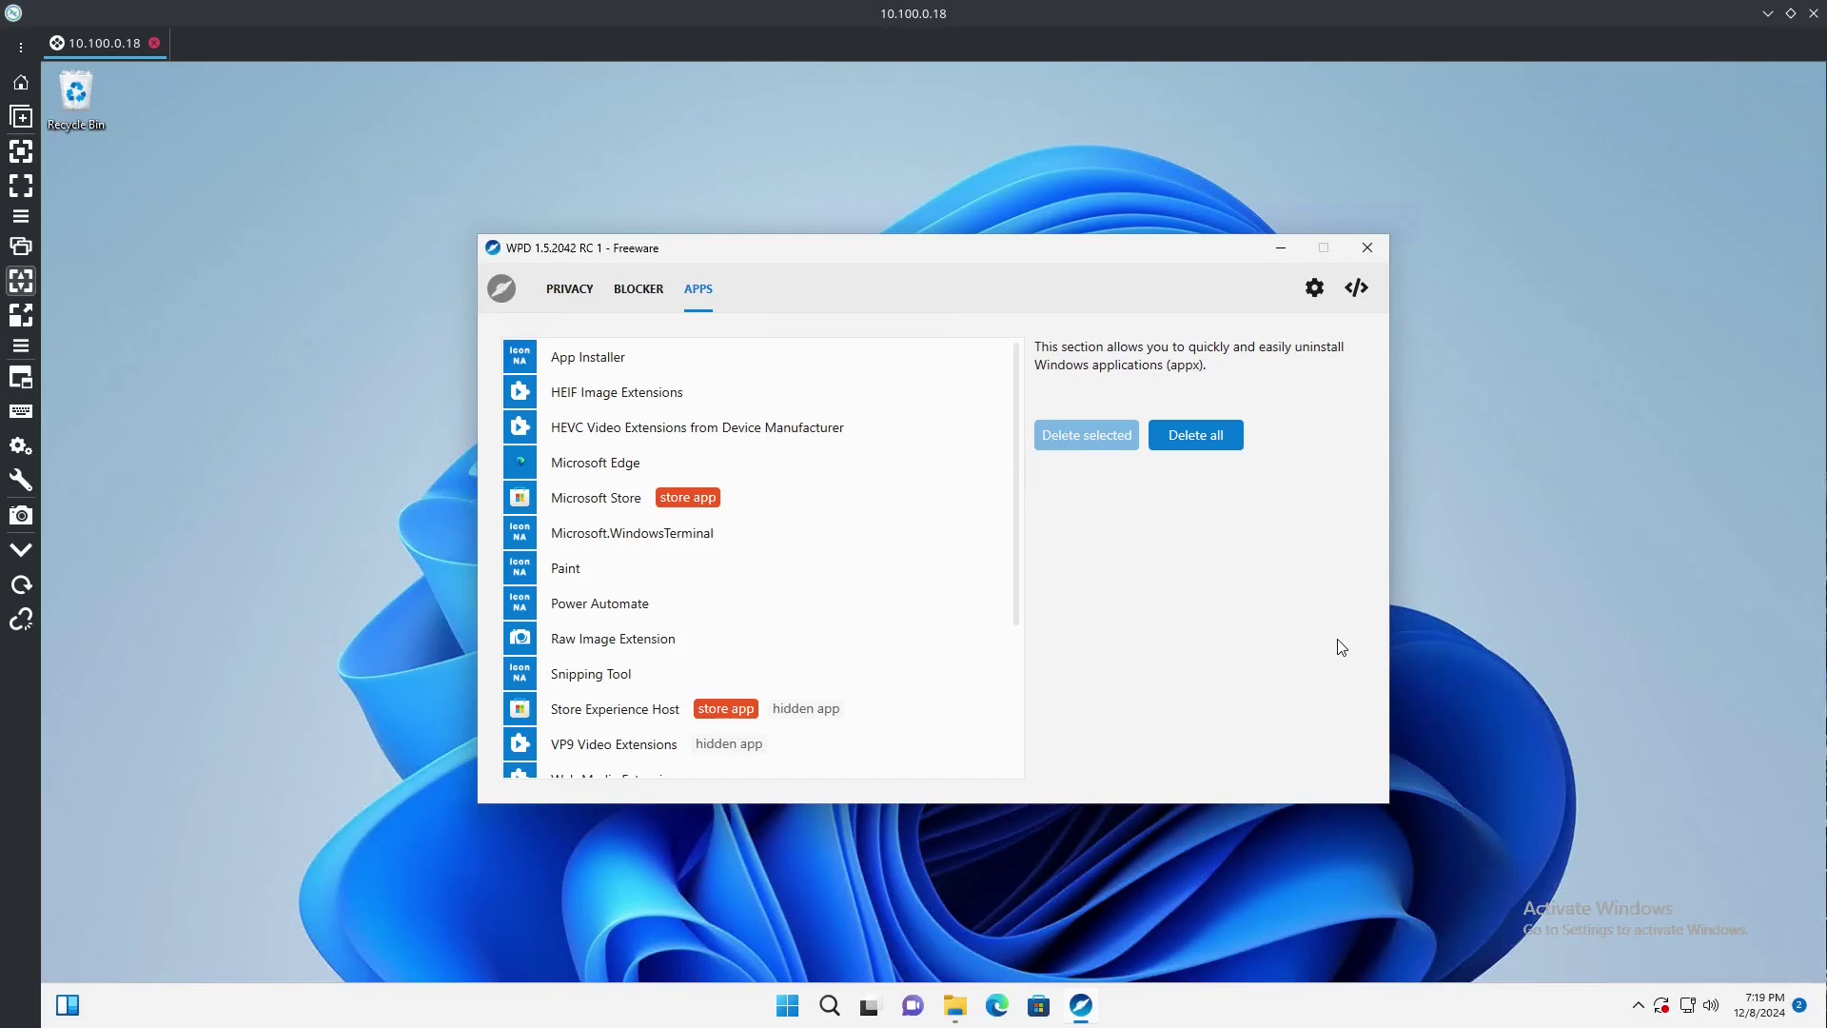
Once the app removal finishes, open the Windows Start menu.
left_click(788, 1005)
Restart the Windows VM from the Start menu's power options.
left_click(1169, 939)
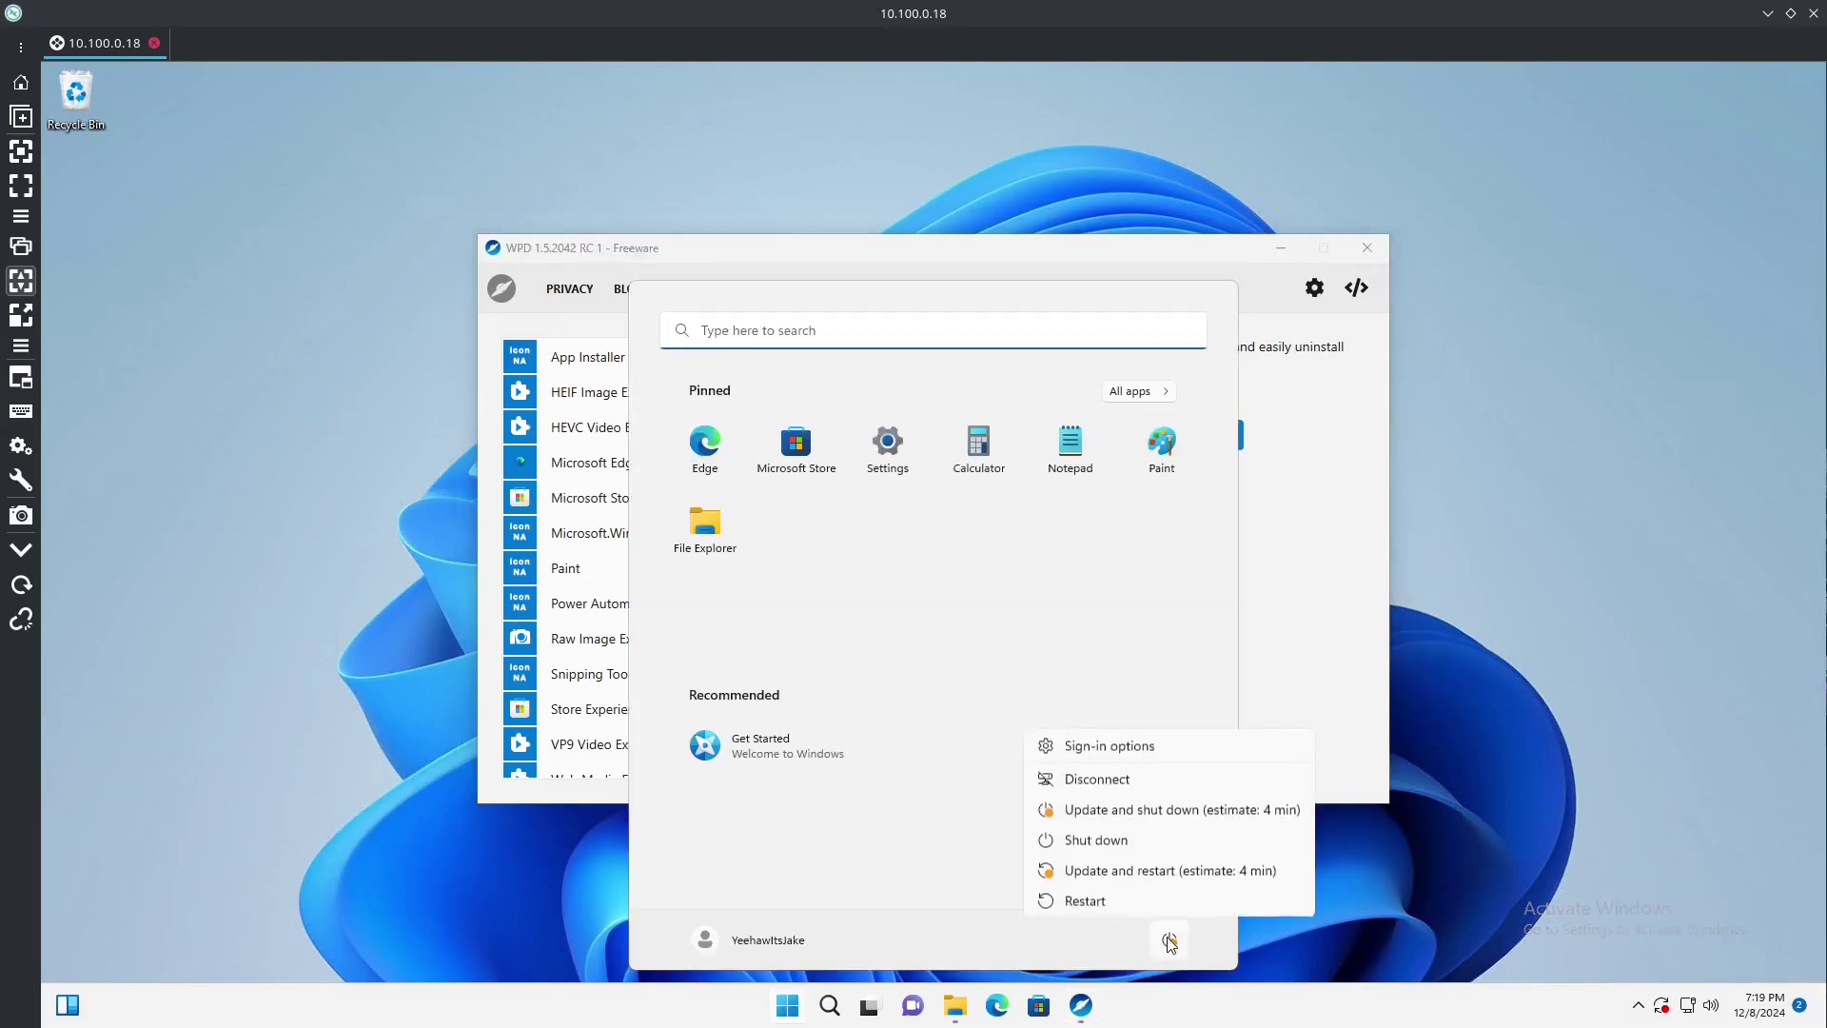
left_click(1147, 889)
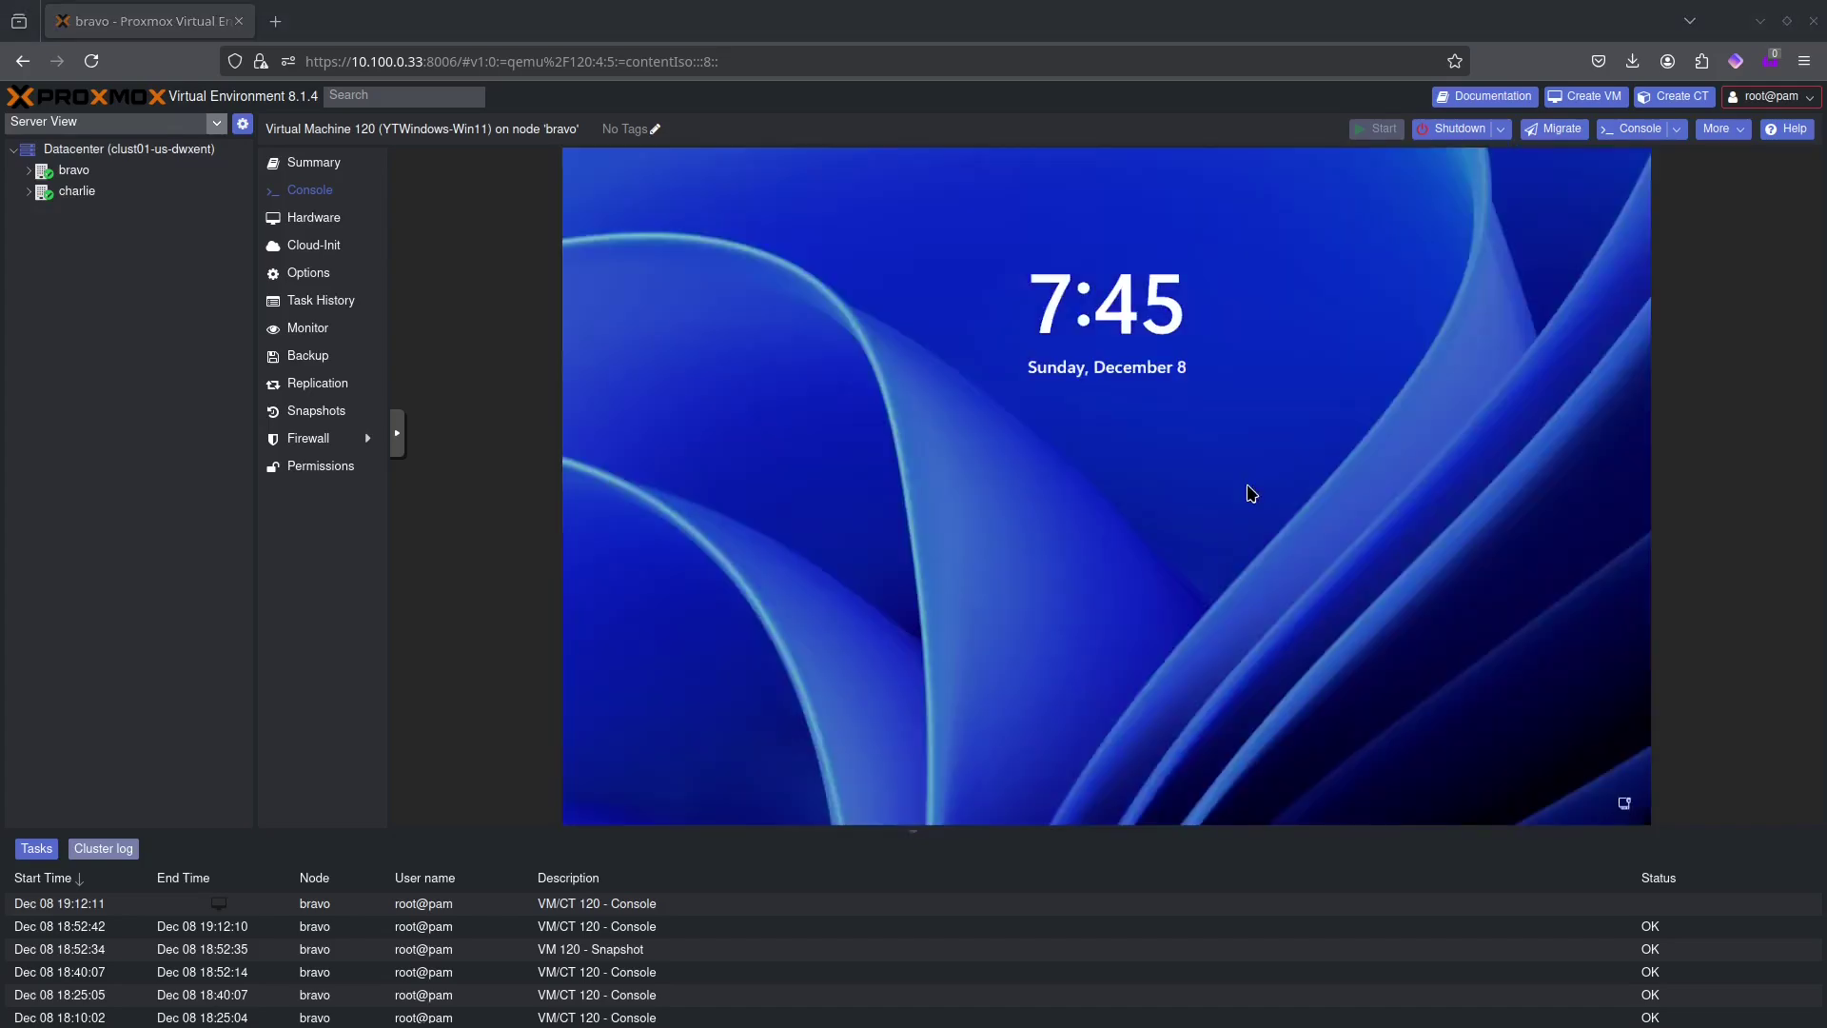
Sign back into the Windows account, re-entering the account password after an incorrect attempt.
left_click(1249, 492)
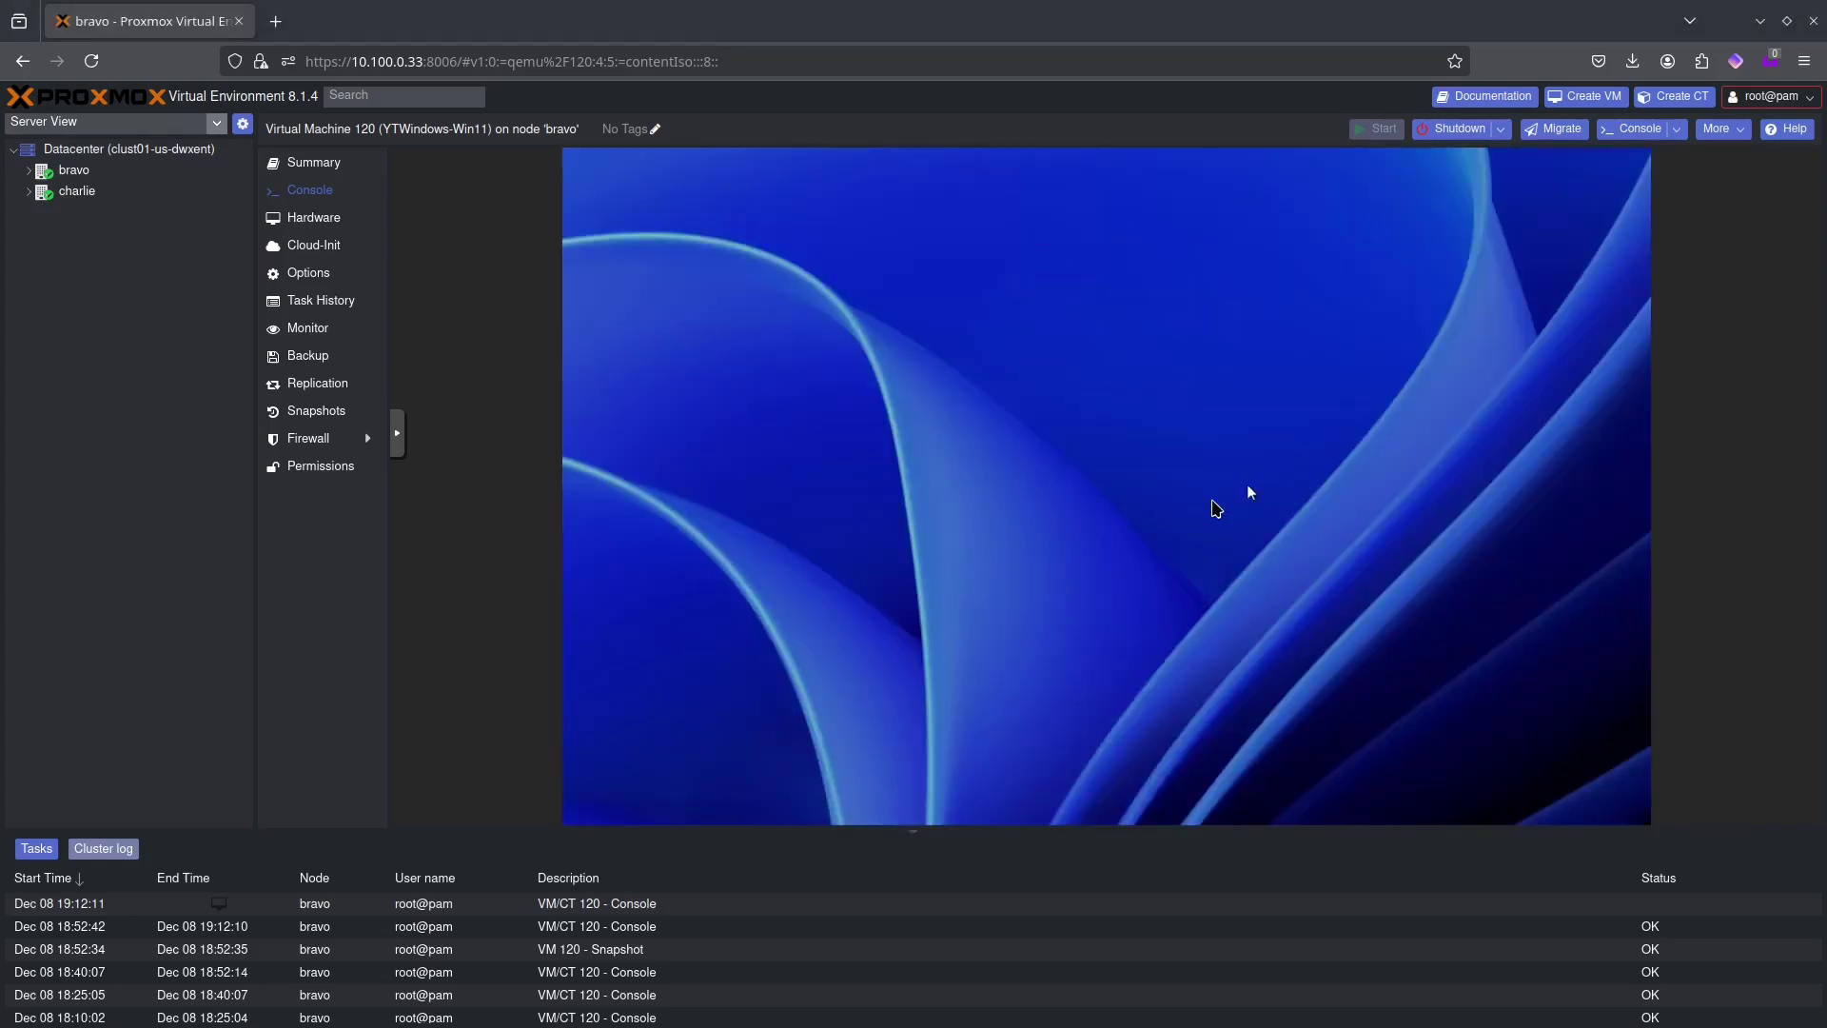
type("•")
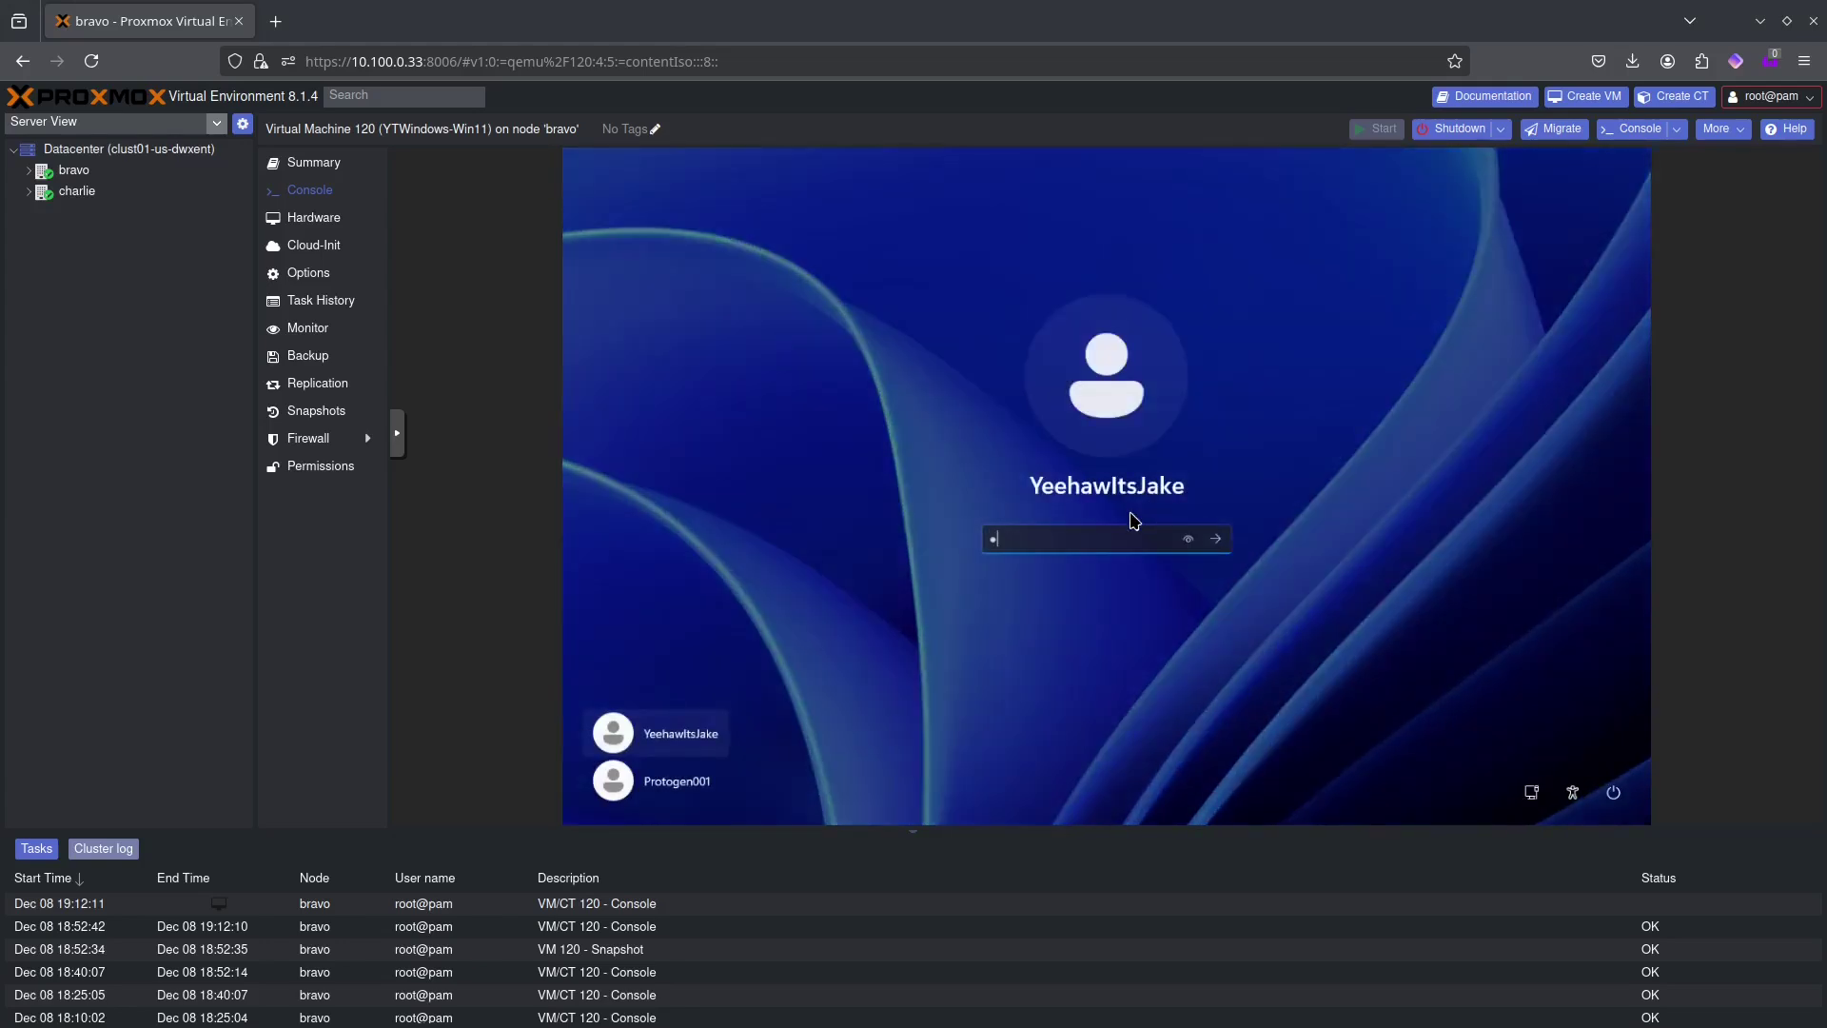
type("••••••••")
key("Return")
key("Return")
type("••••••••")
key("Return")
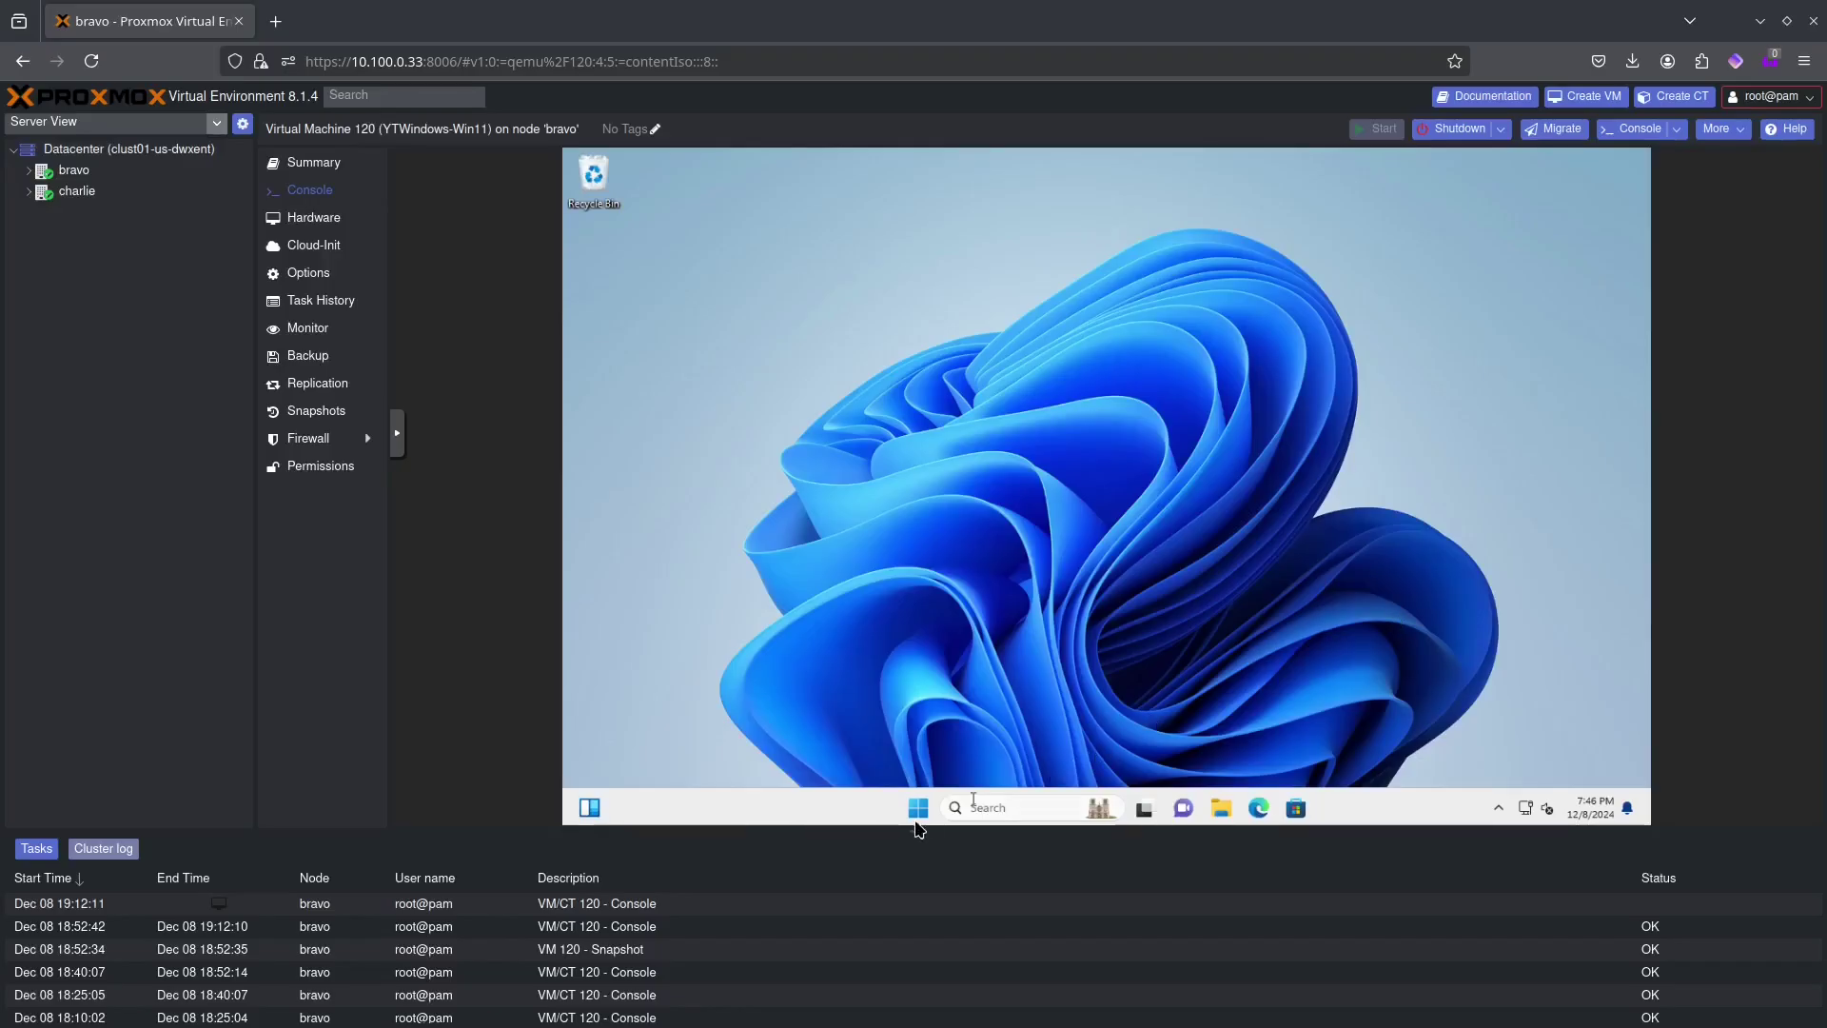
Review the All apps list in Start, then launch Chat from the taskbar.
left_click(916, 809)
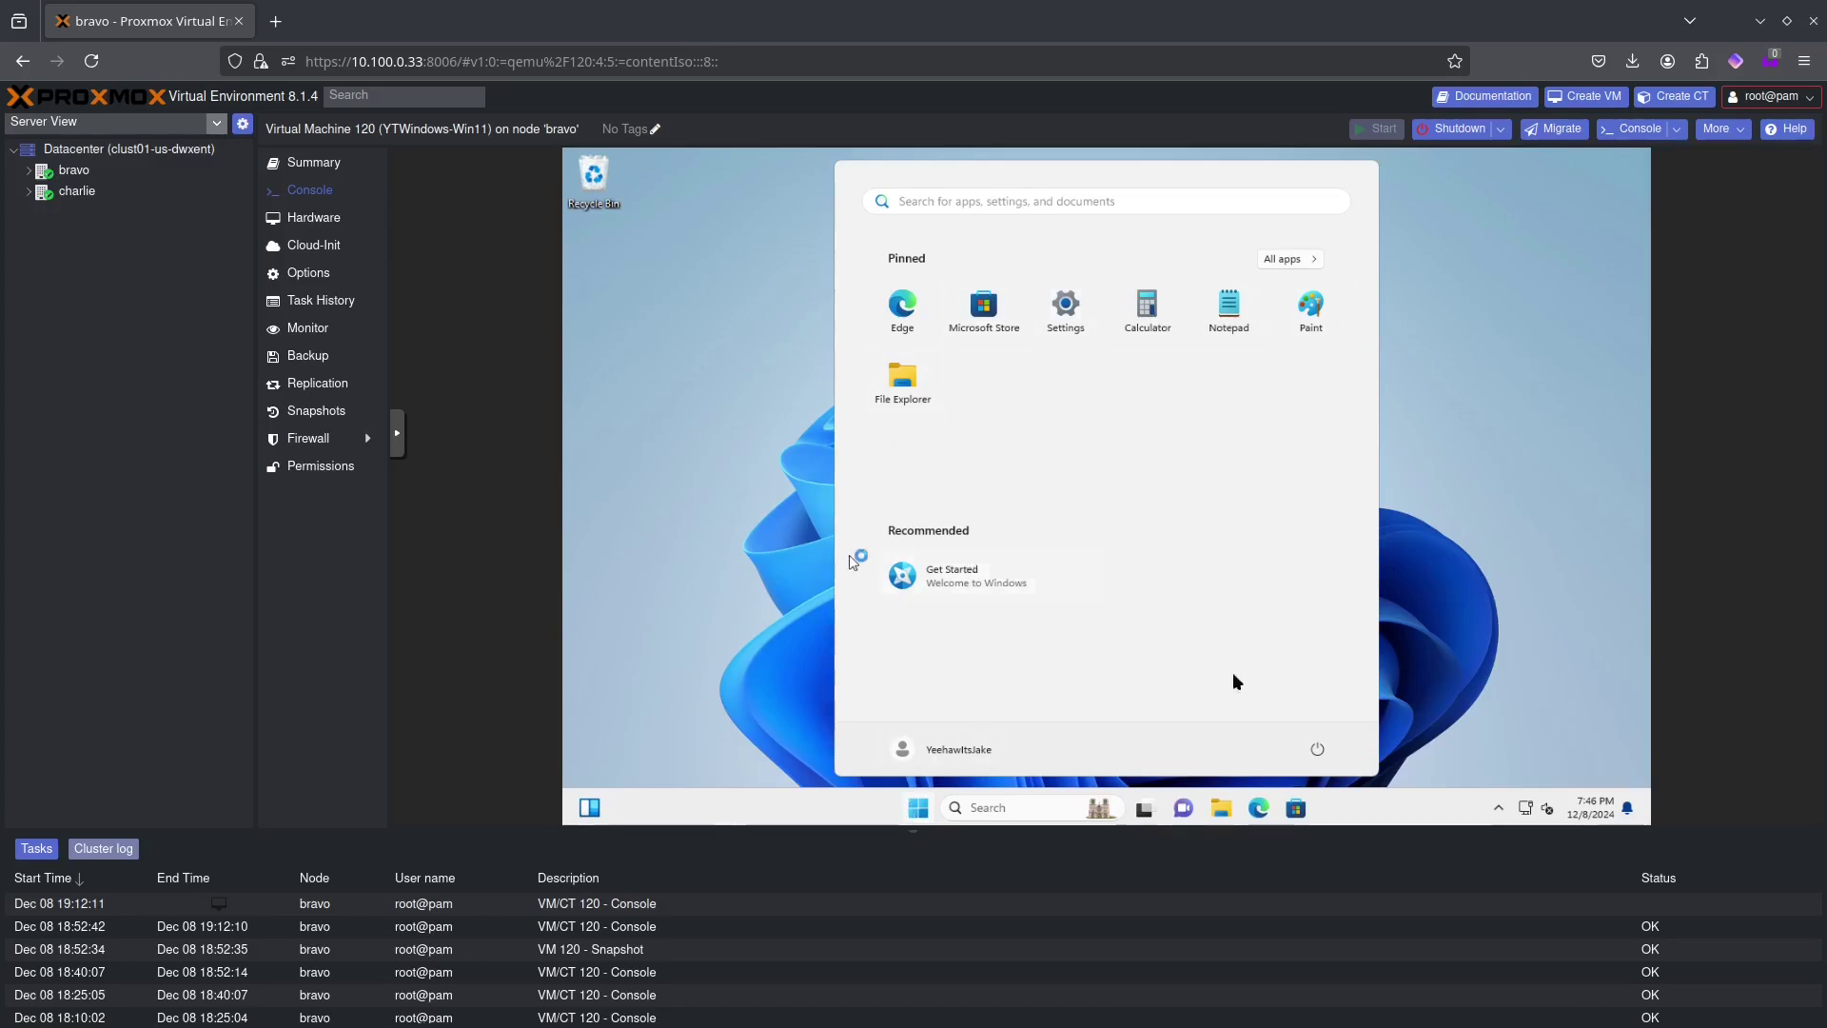
left_click(1291, 259)
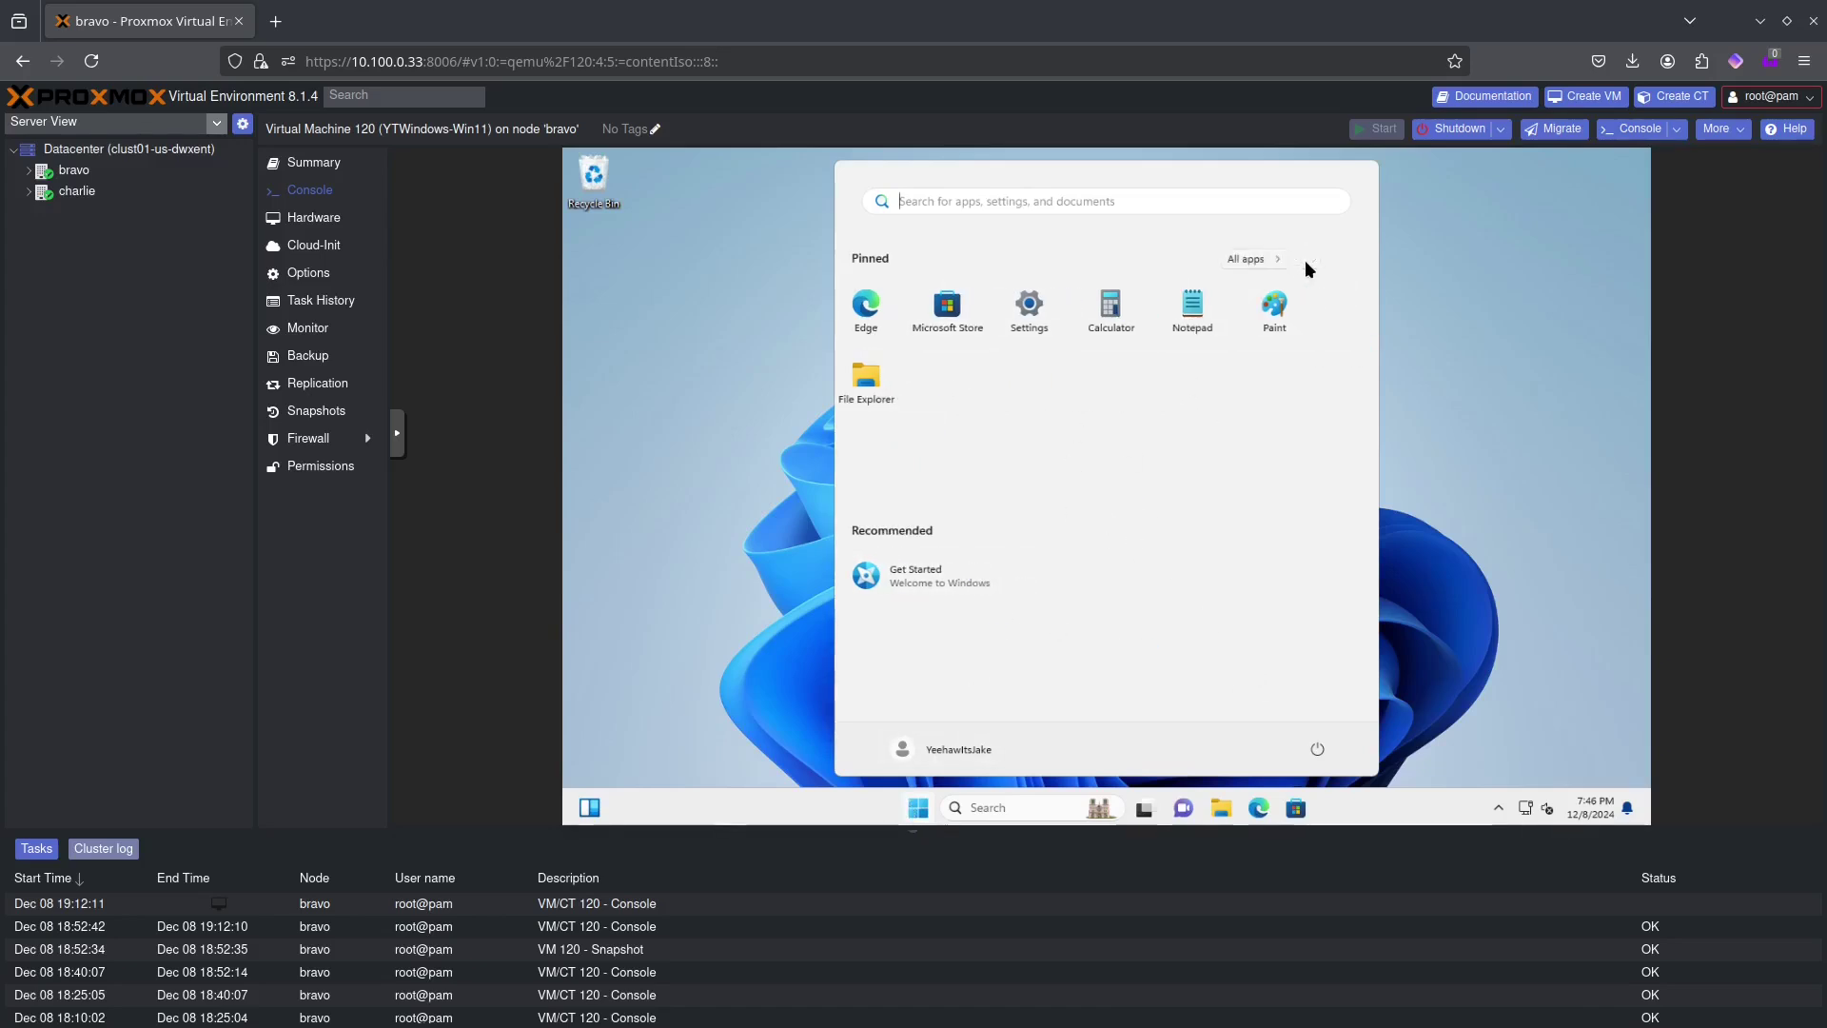
scroll(967, 411, "down", 5)
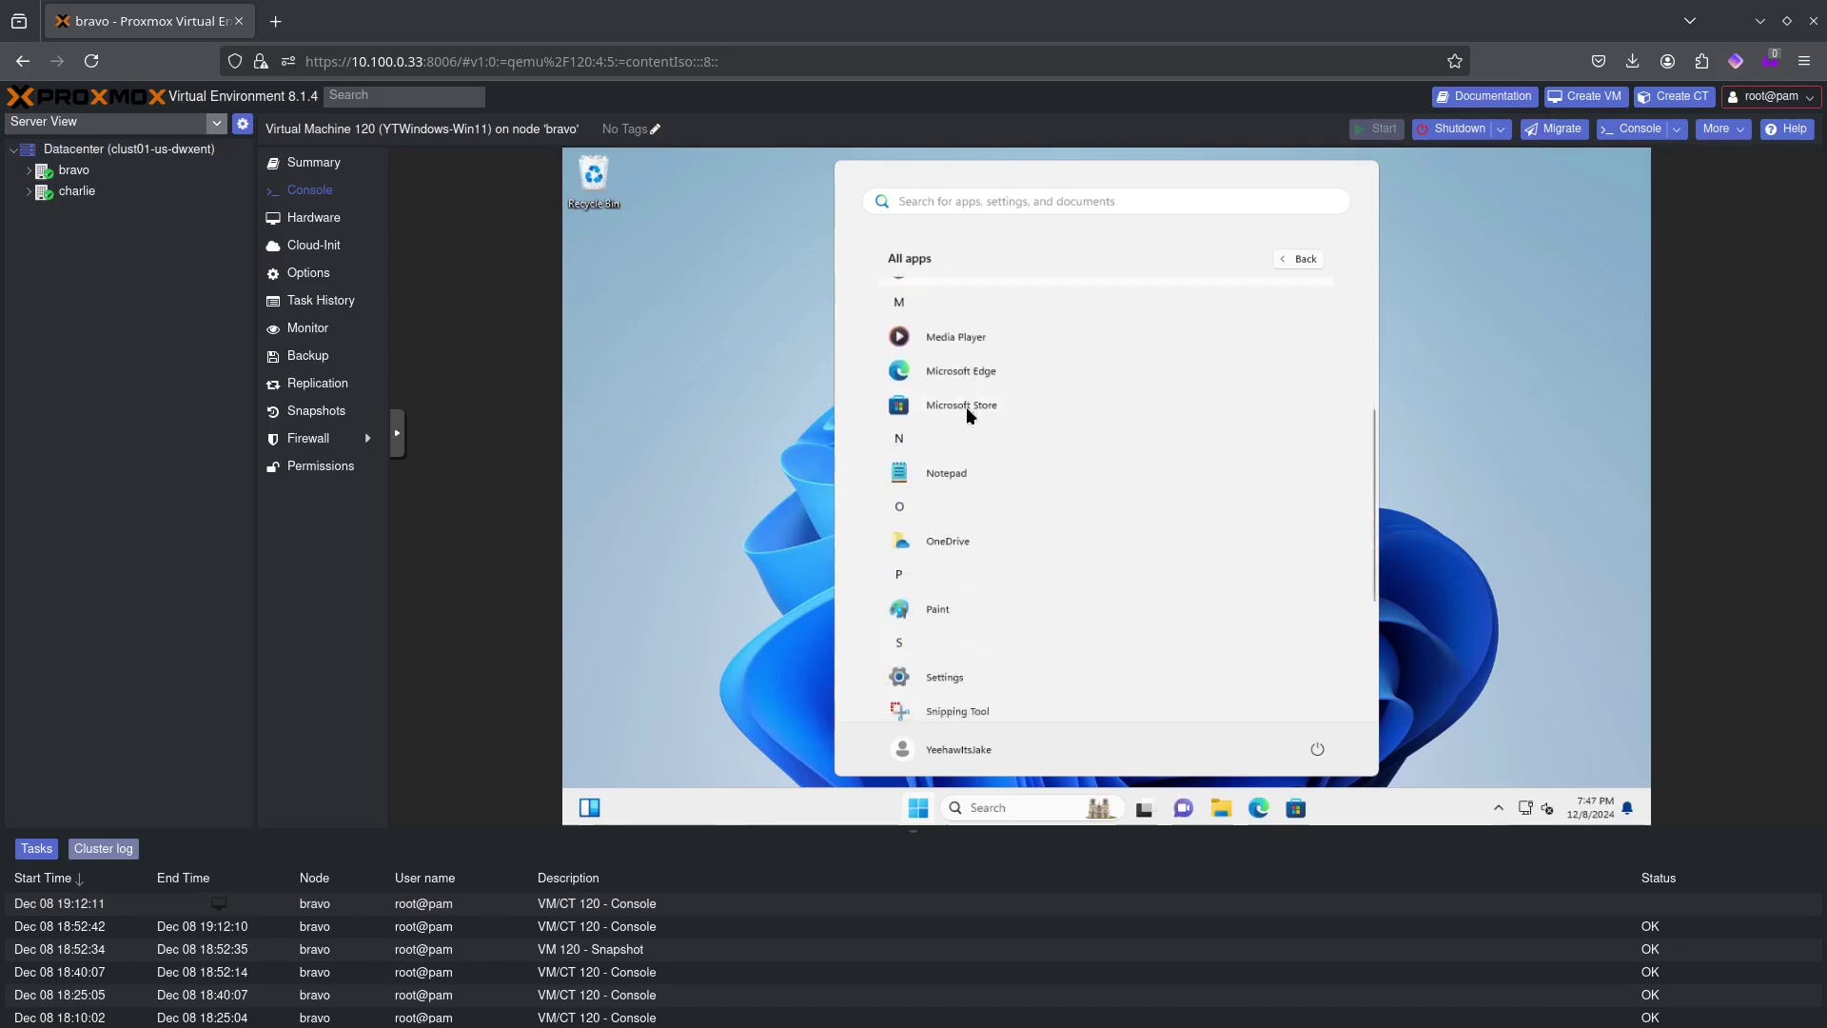
scroll(986, 409, "up", 1)
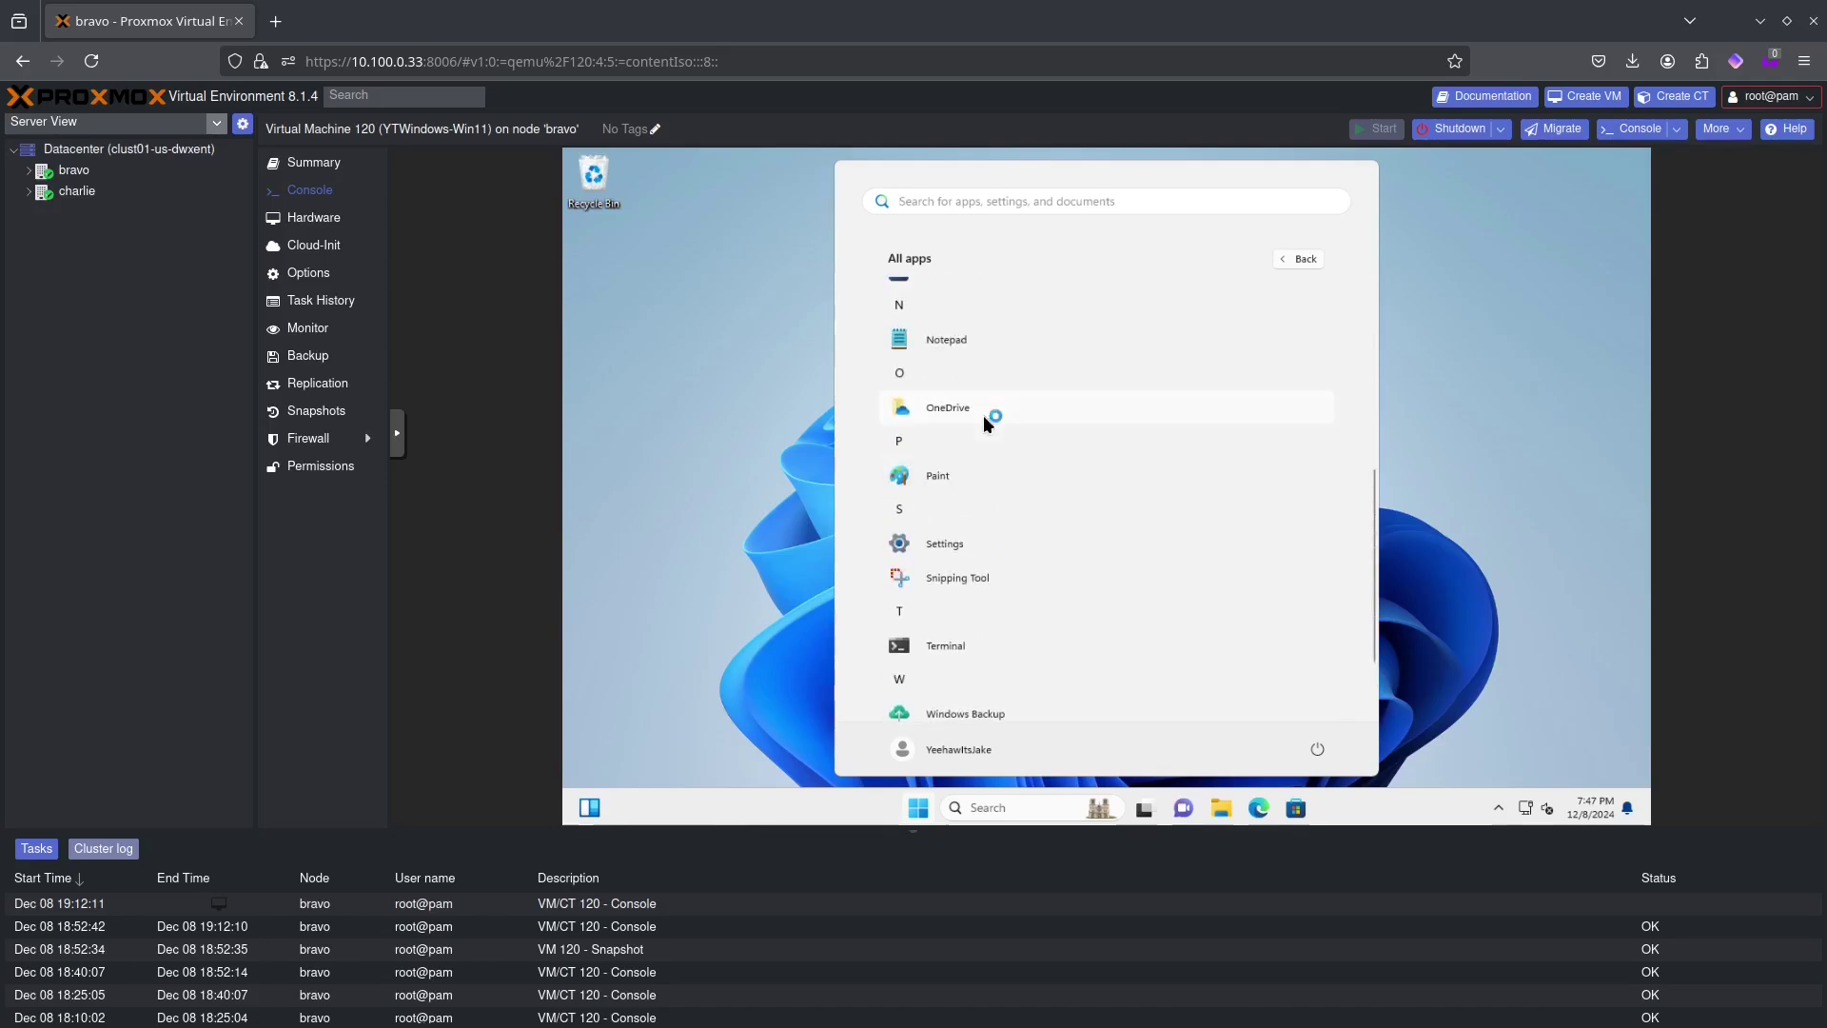
left_click(1385, 498)
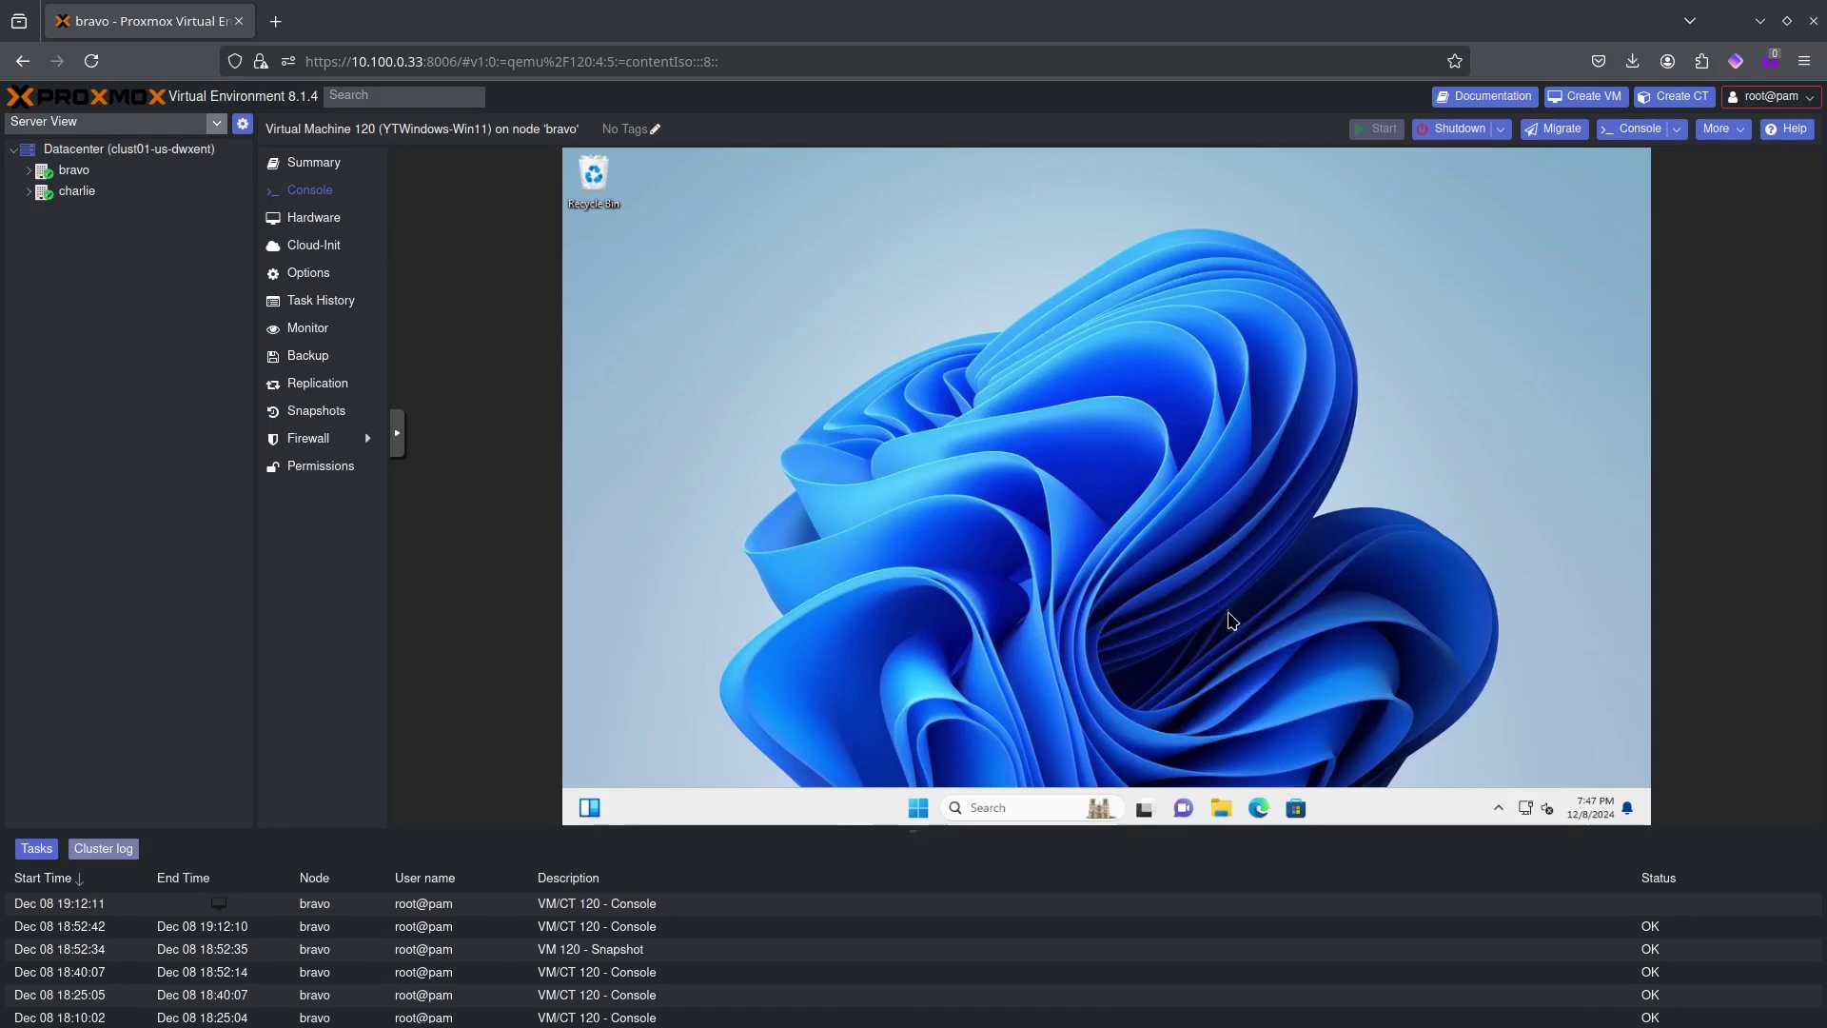
left_click(1185, 809)
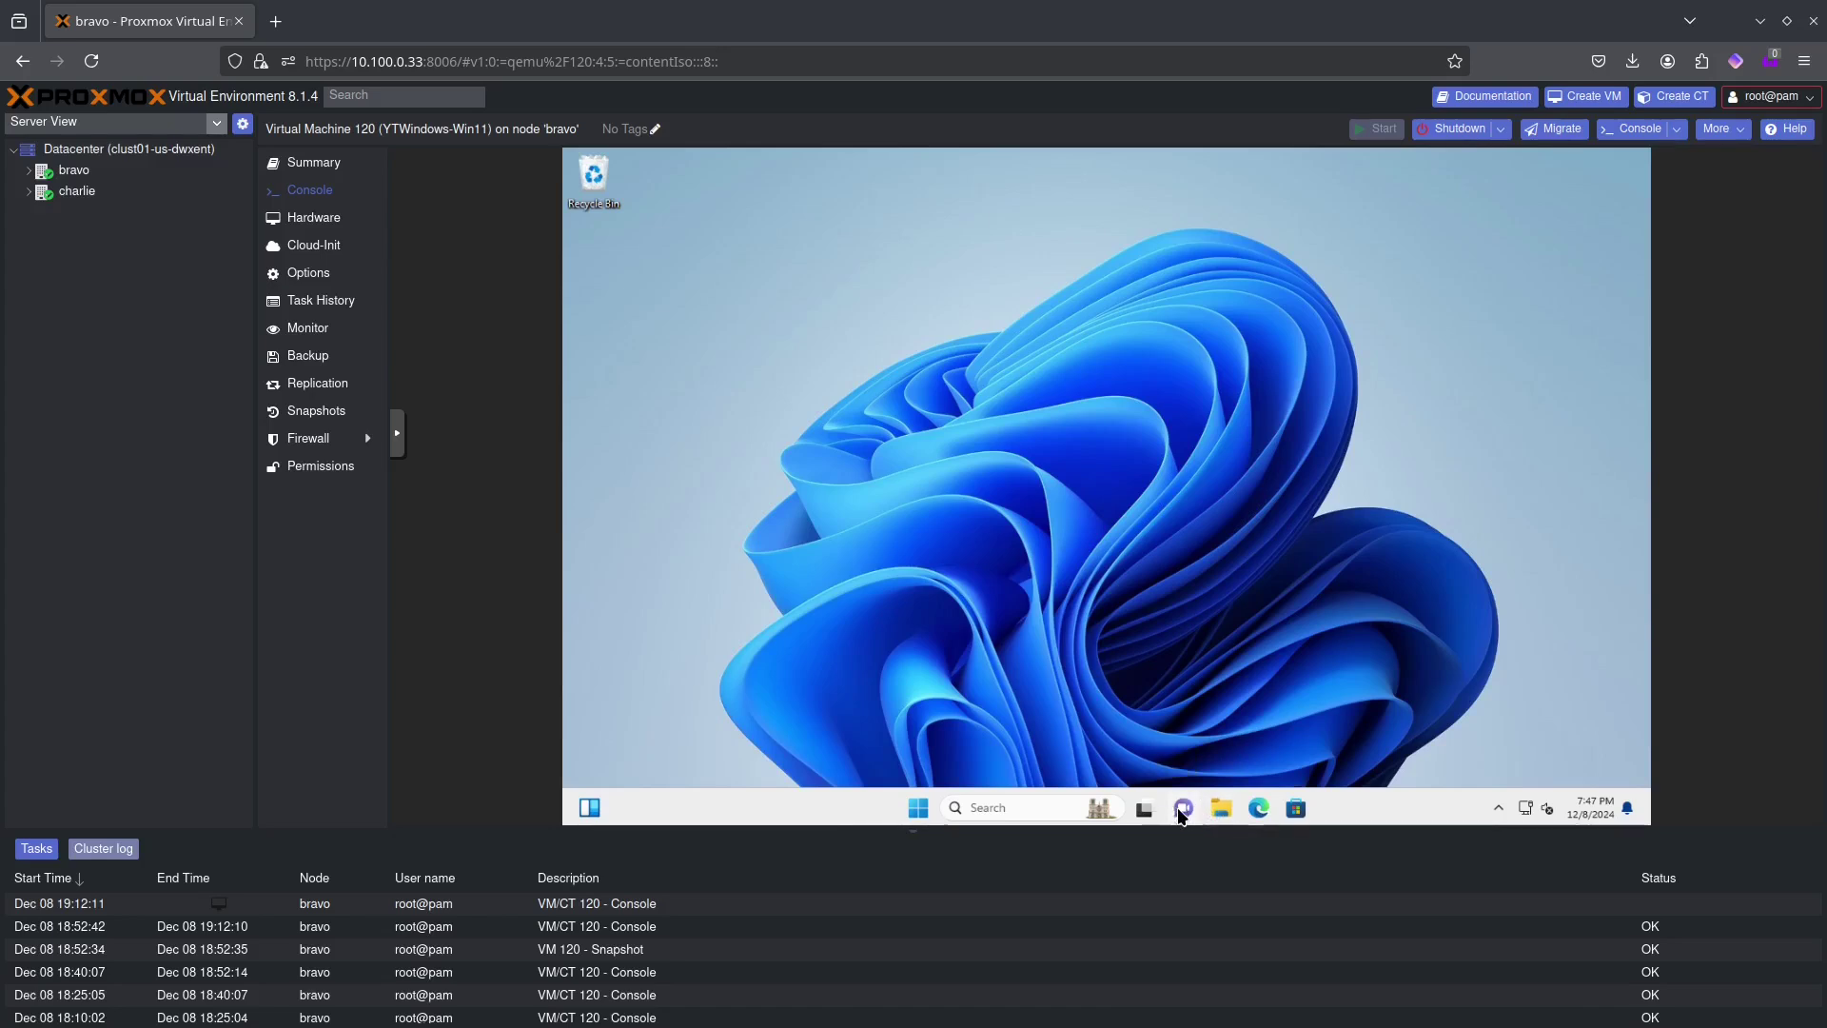